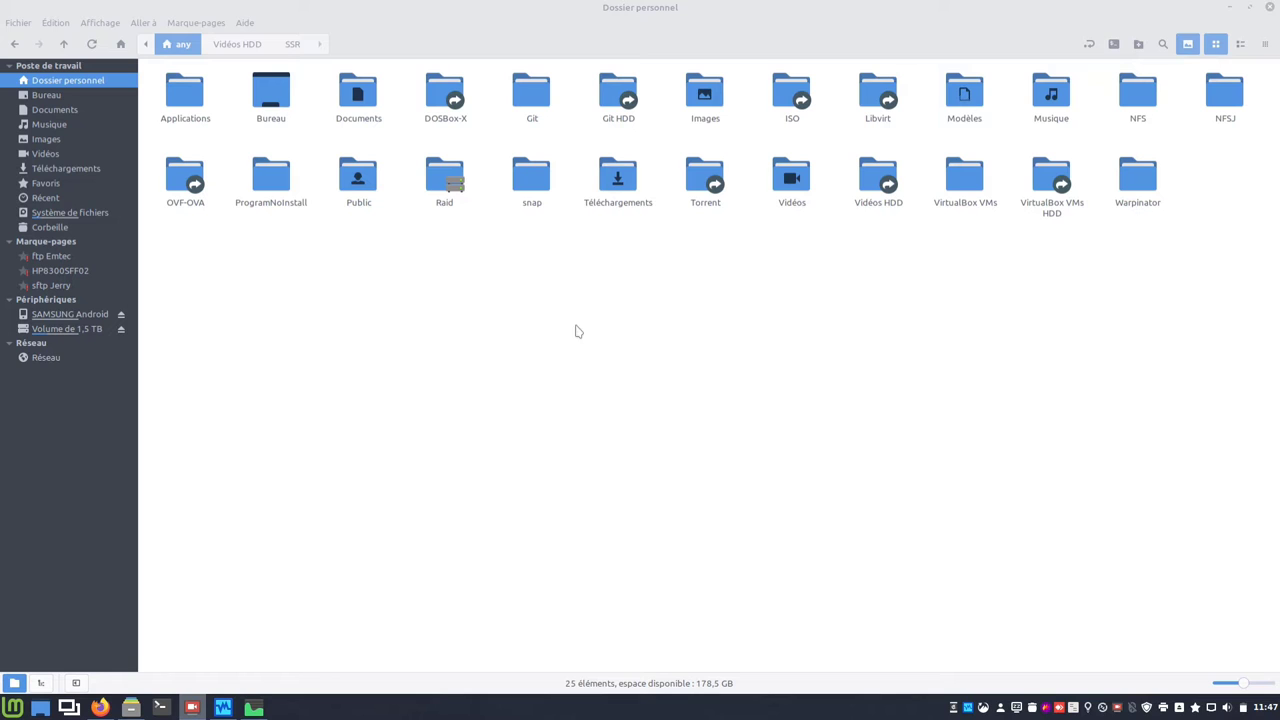
Step: Open the Raid folder, then its ISO folder, to list the 31 Linux and Windows ISO images
{"action": "double_click", "coordinate": [443, 182]}
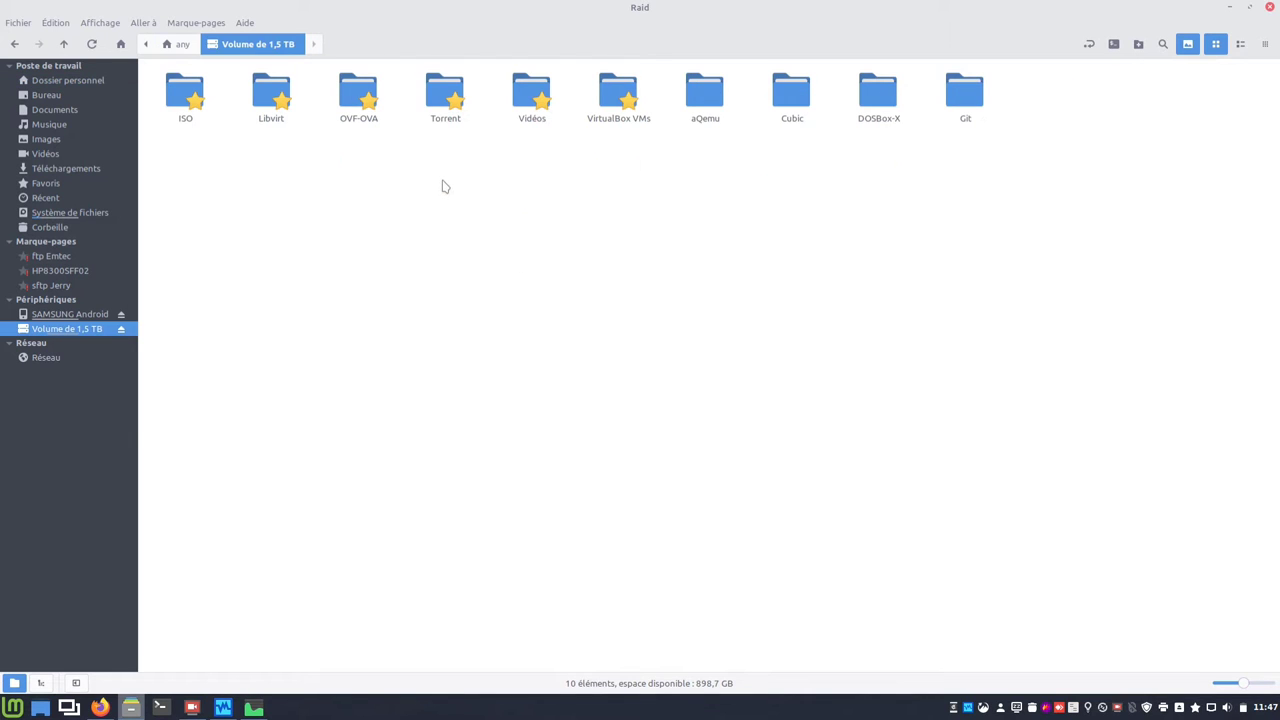
{"action": "double_click", "coordinate": [184, 95]}
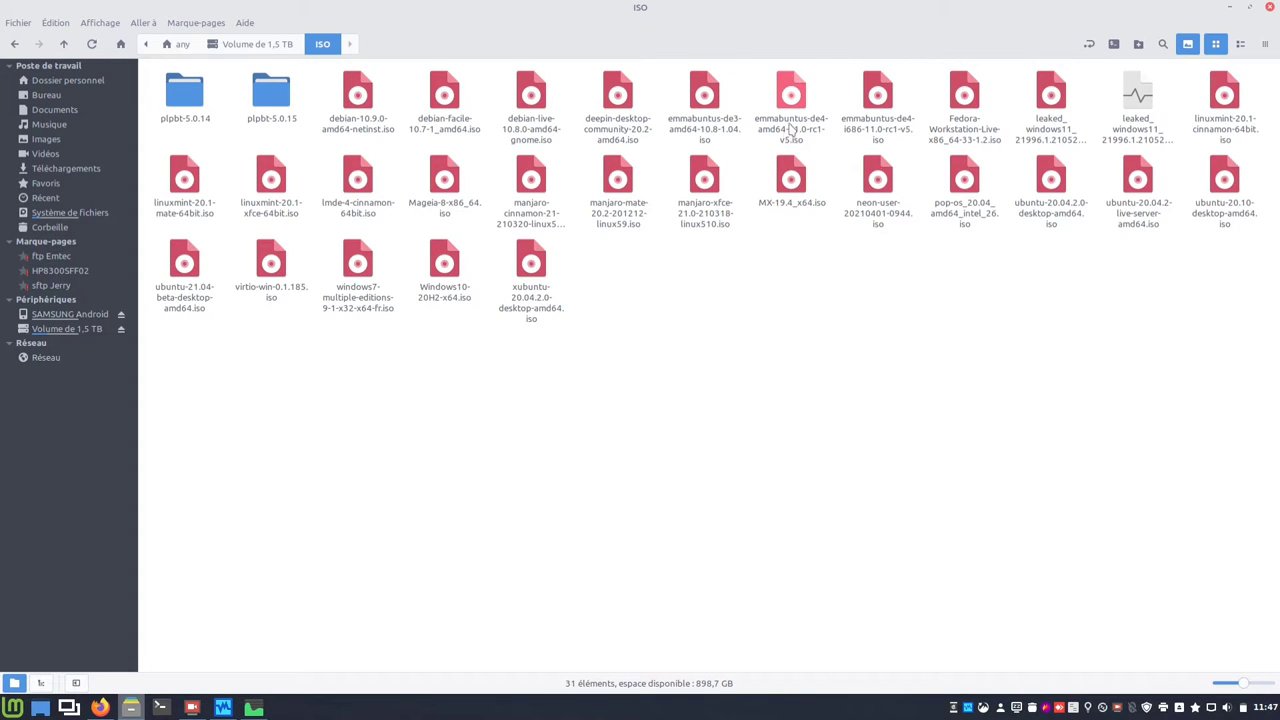
{"action": "left_click", "coordinate": [791, 127]}
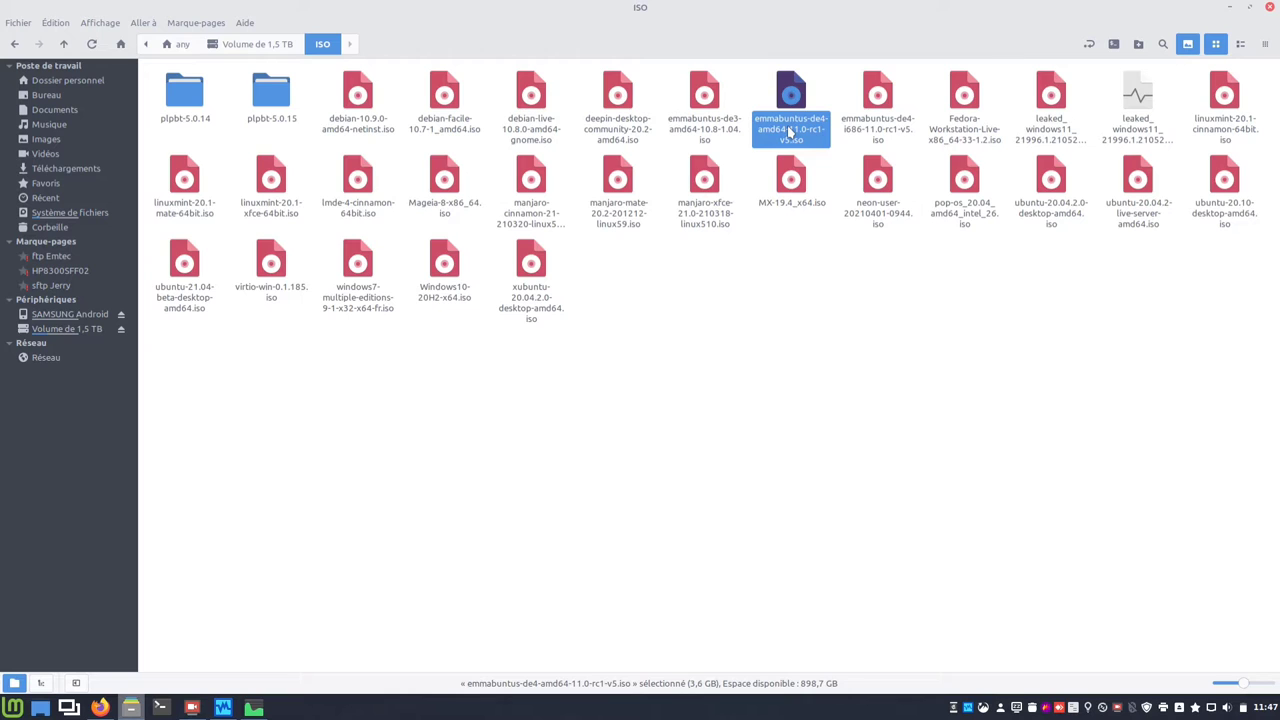
{"action": "right_click", "coordinate": [790, 131]}
{"action": "left_click", "coordinate": [830, 404]}
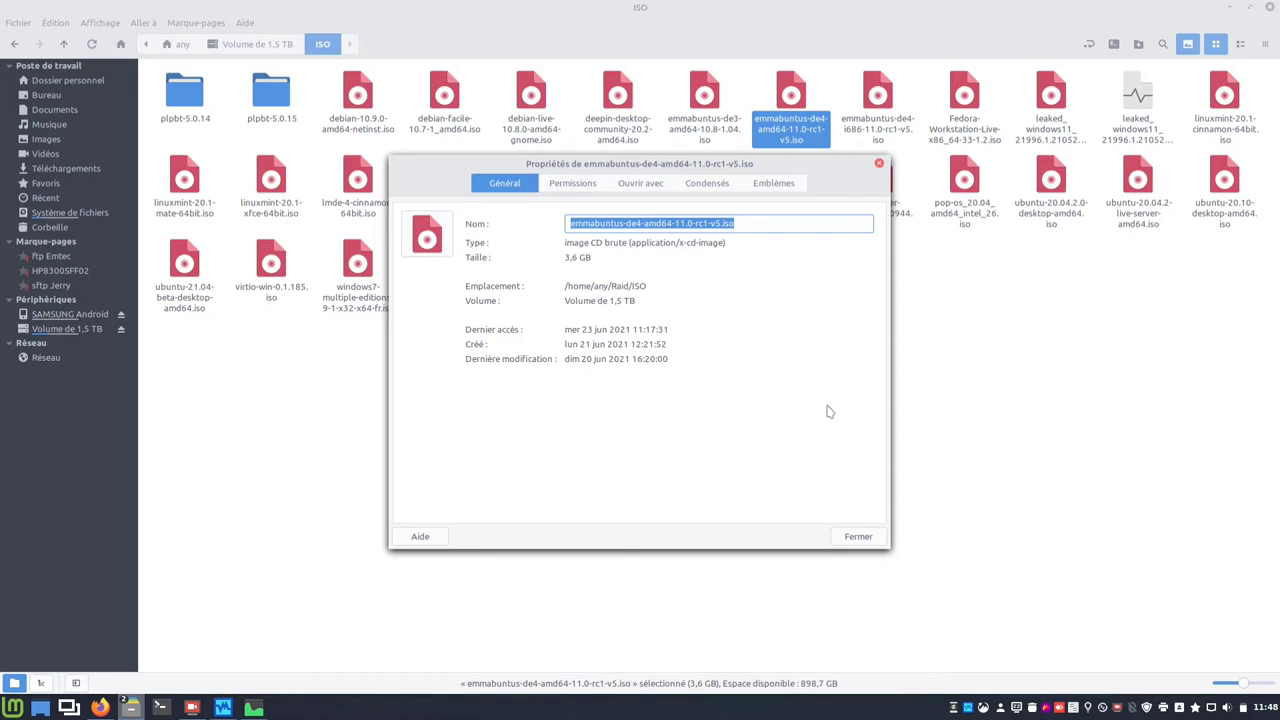
{"action": "left_click", "coordinate": [861, 539]}
{"action": "right_click", "coordinate": [869, 132]}
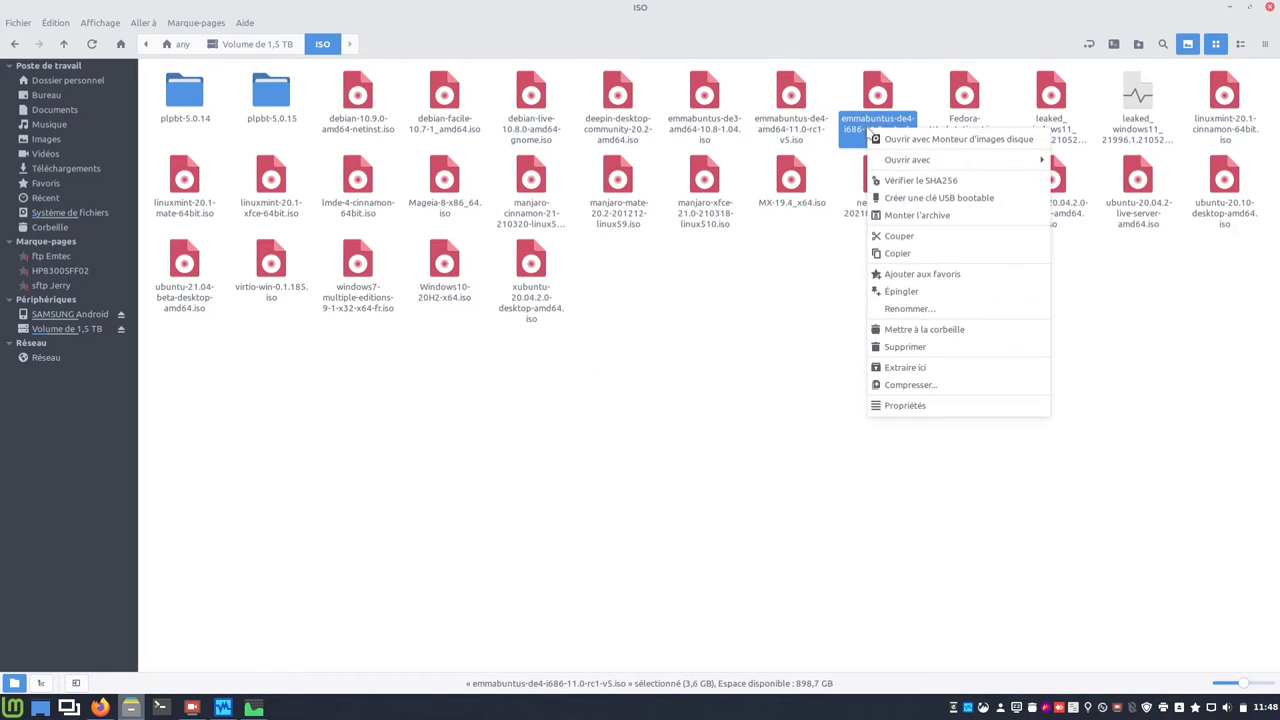
{"action": "left_click", "coordinate": [890, 405]}
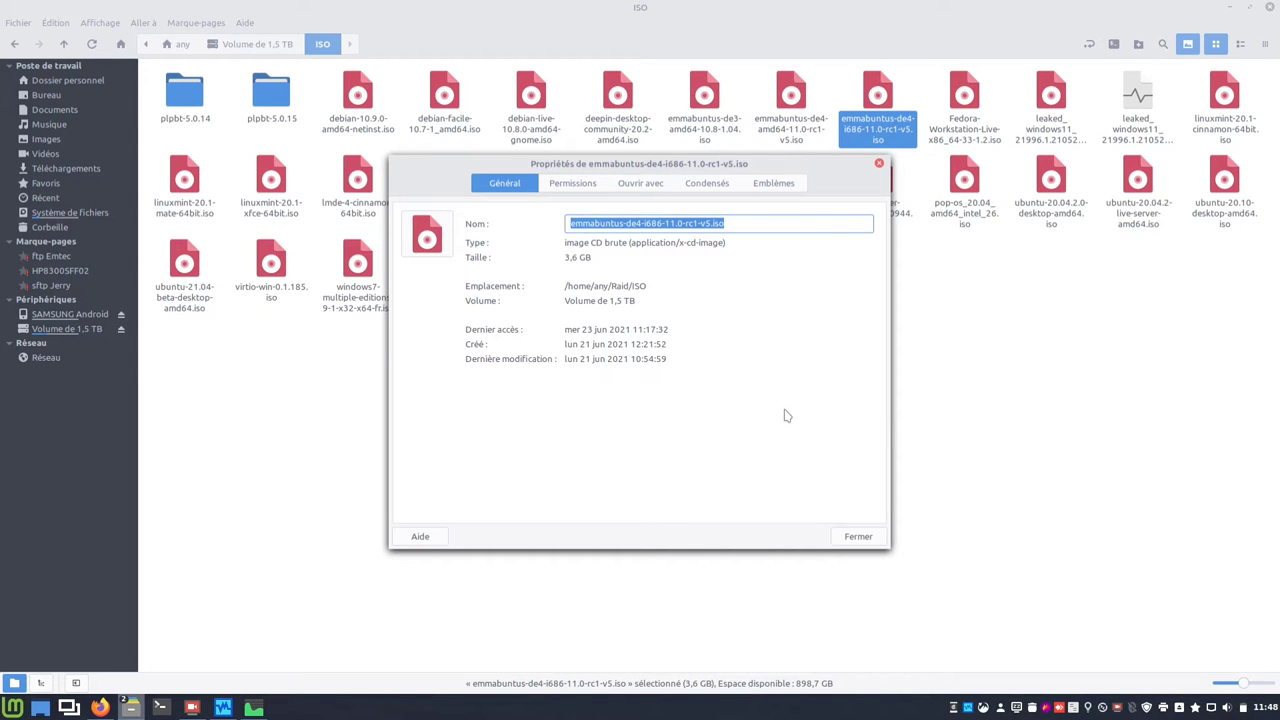
{"action": "left_click", "coordinate": [856, 536]}
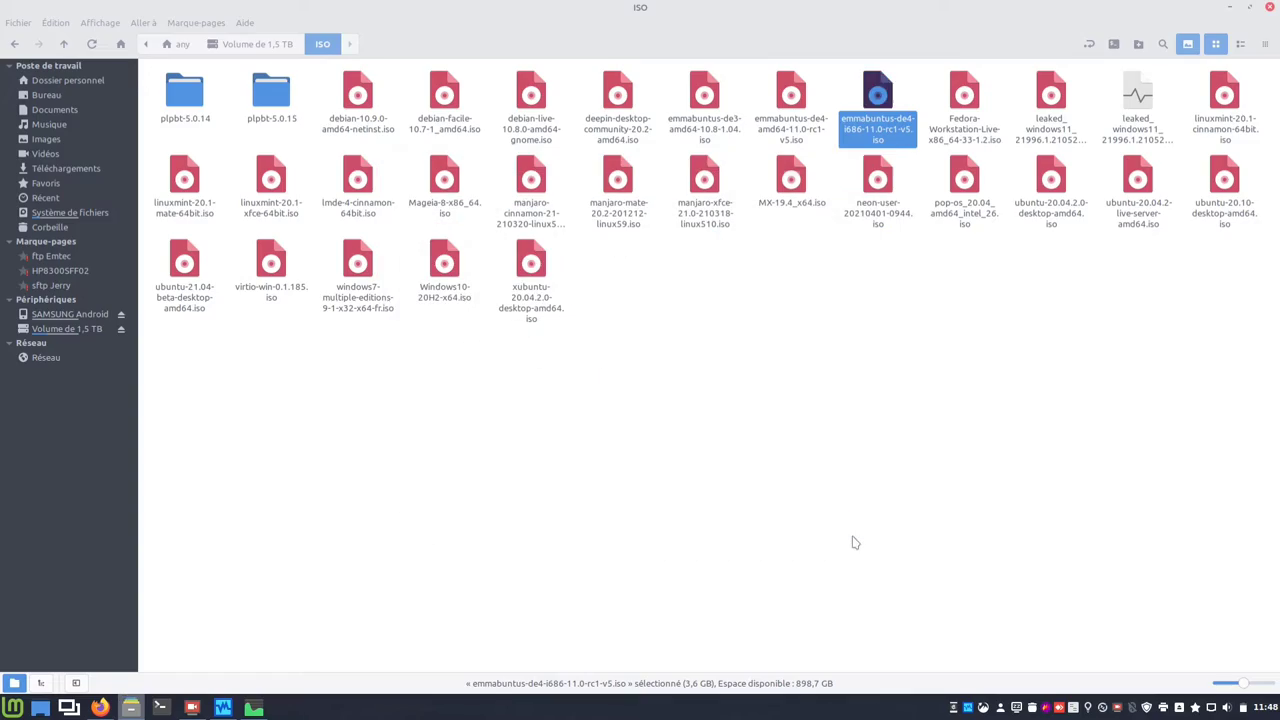
{"action": "left_click", "coordinate": [855, 542]}
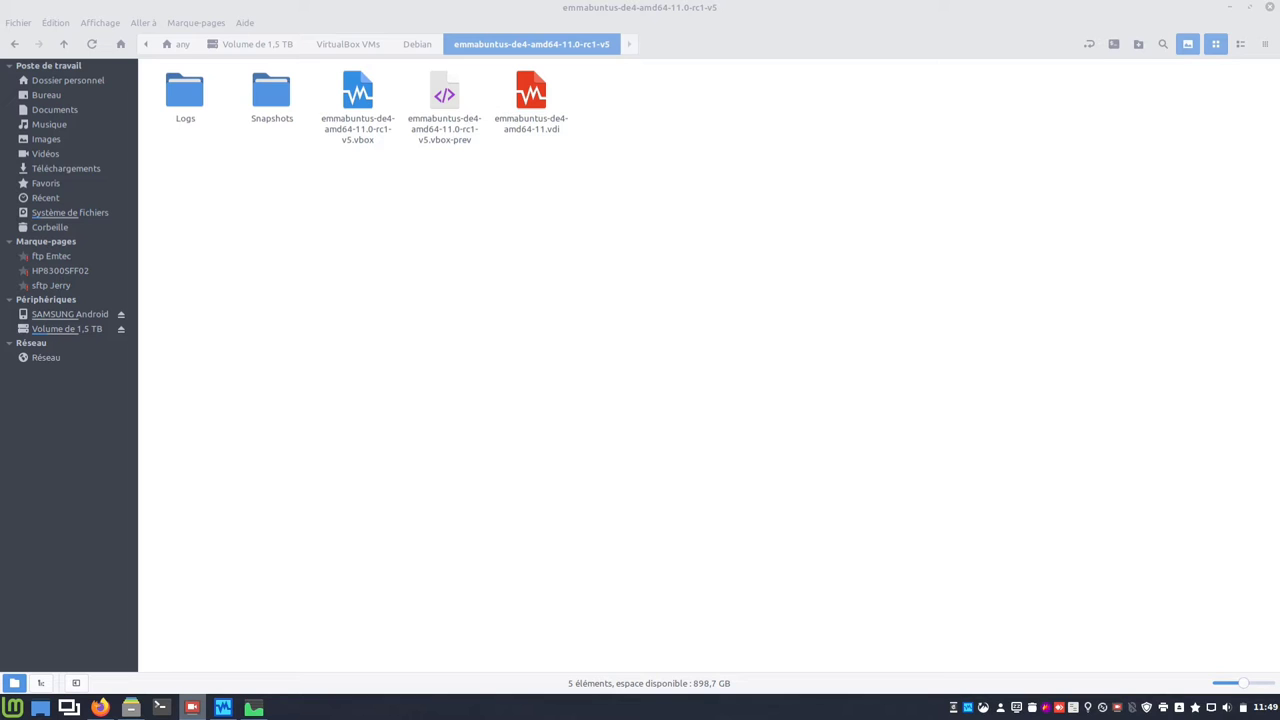
Step: Open the Propriétés of the emmabuntus .vdi disk image to check its 11,6 GB size
{"action": "right_click", "coordinate": [531, 127]}
{"action": "left_click", "coordinate": [570, 328]}
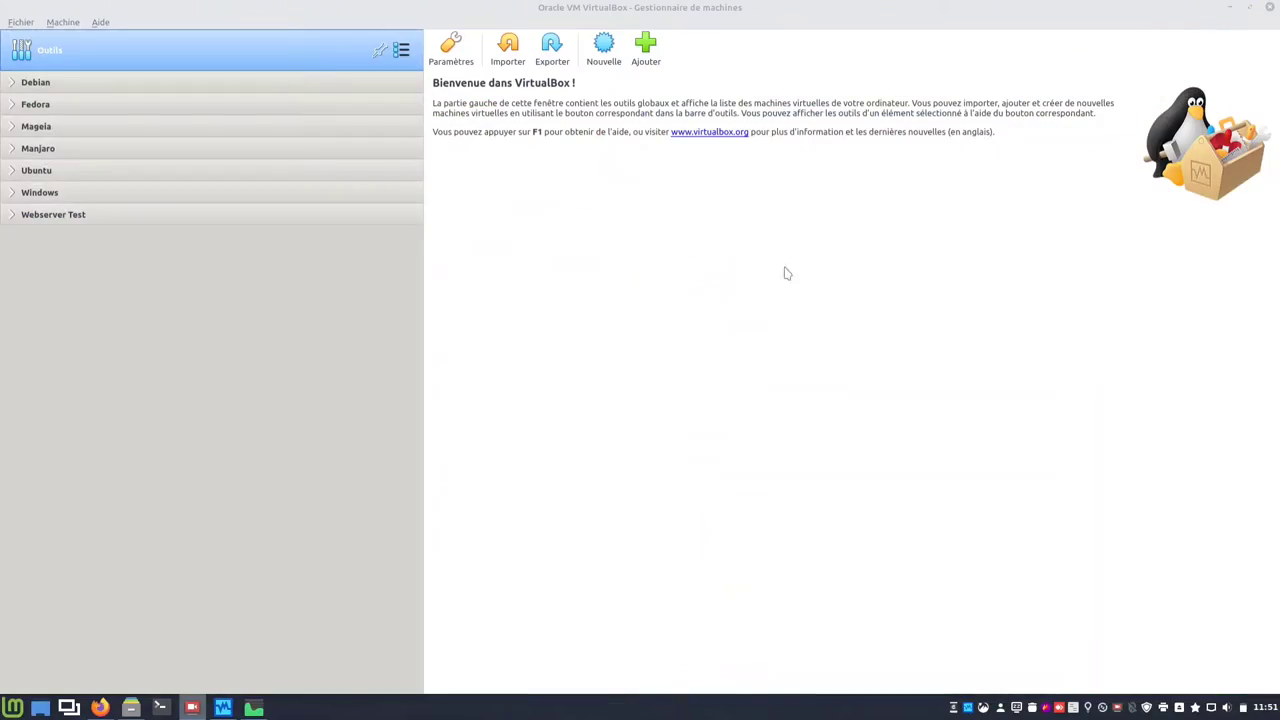
Step: Create a new Linux Debian (64-bit) machine named emmabuntus-de4-amd64-11.0-rc1-v5 with 4096 MB memory
{"action": "left_click", "coordinate": [600, 48]}
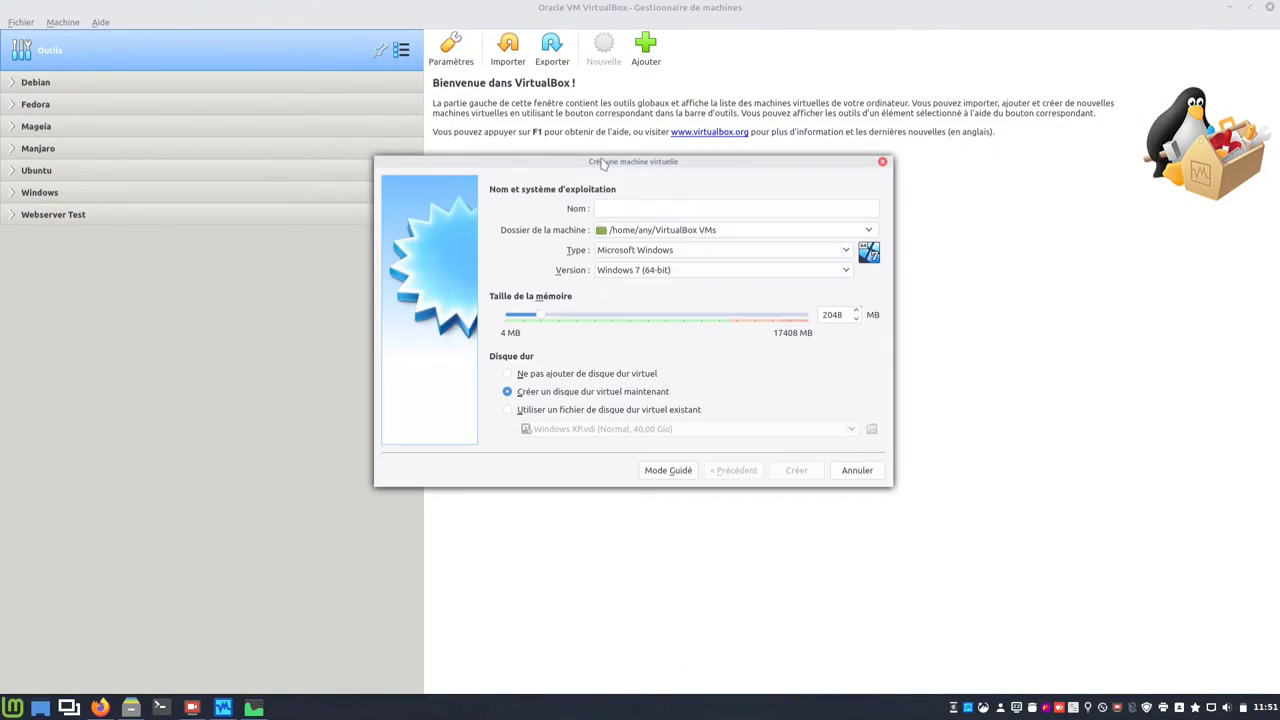
{"action": "left_click_drag", "start_coordinate": [603, 163], "coordinate": [655, 260]}
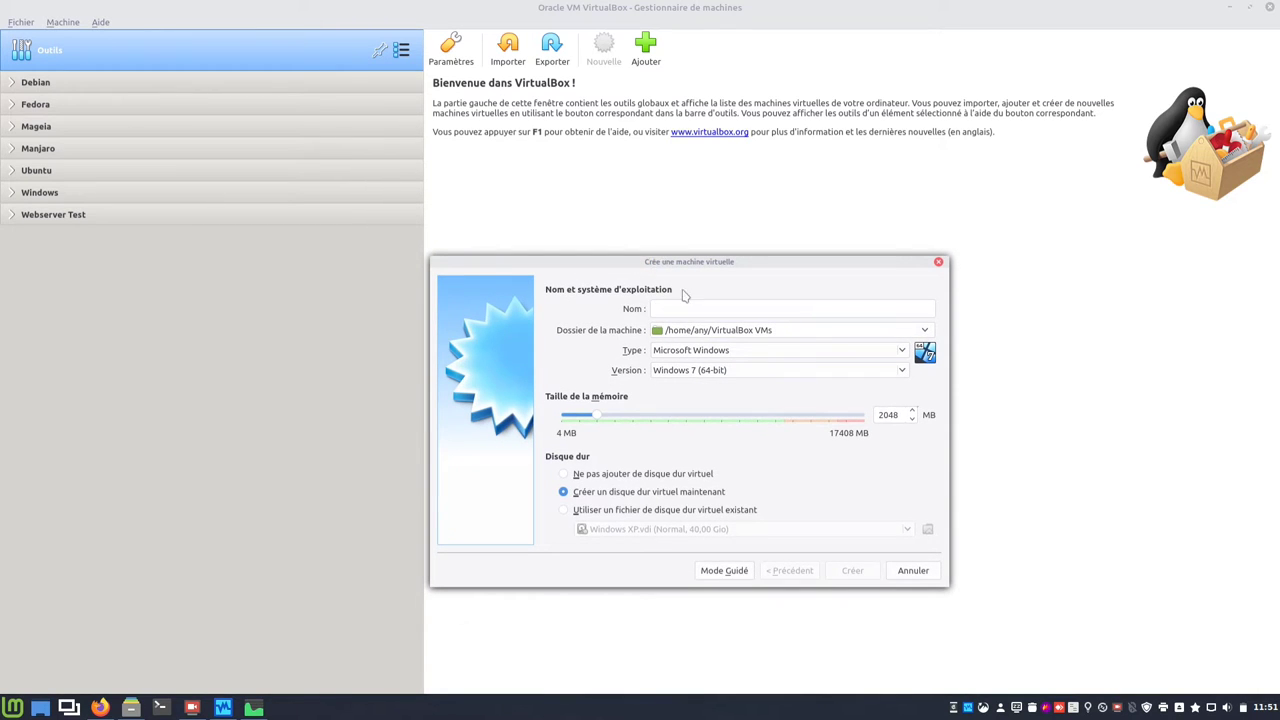
{"action": "right_click", "coordinate": [697, 309]}
{"action": "left_click", "coordinate": [725, 397]}
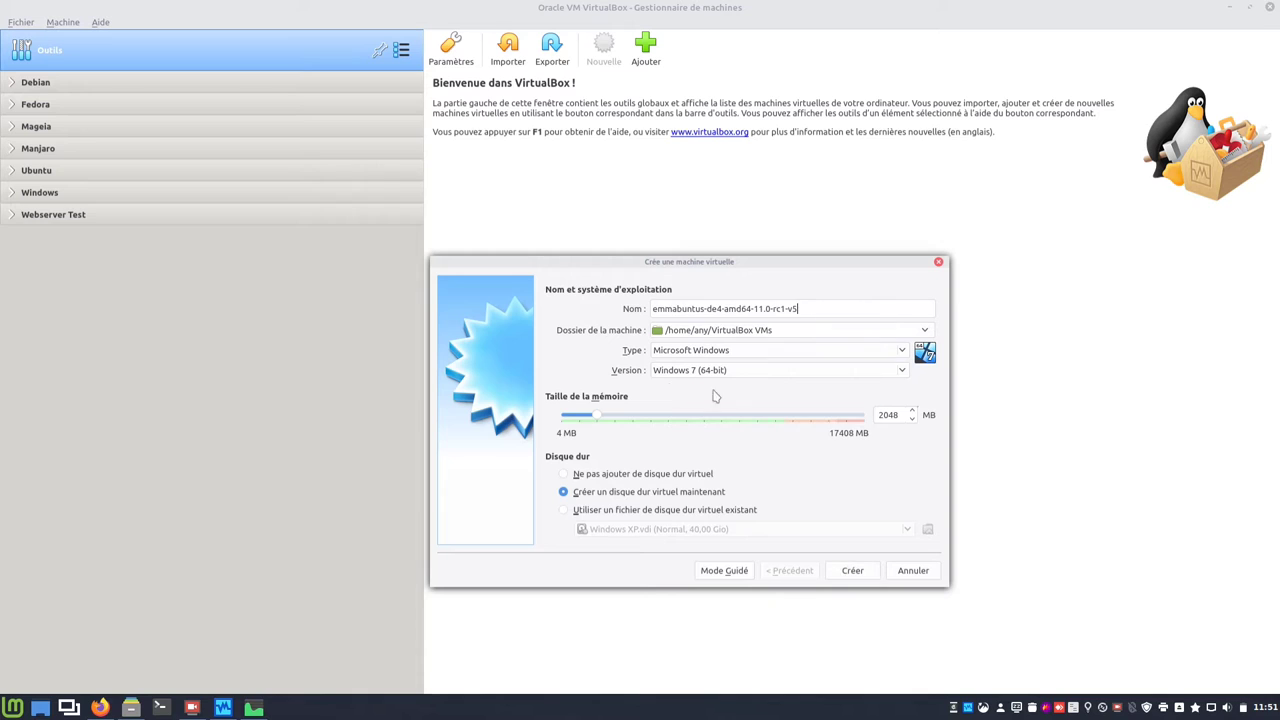
{"action": "left_click", "coordinate": [843, 352]}
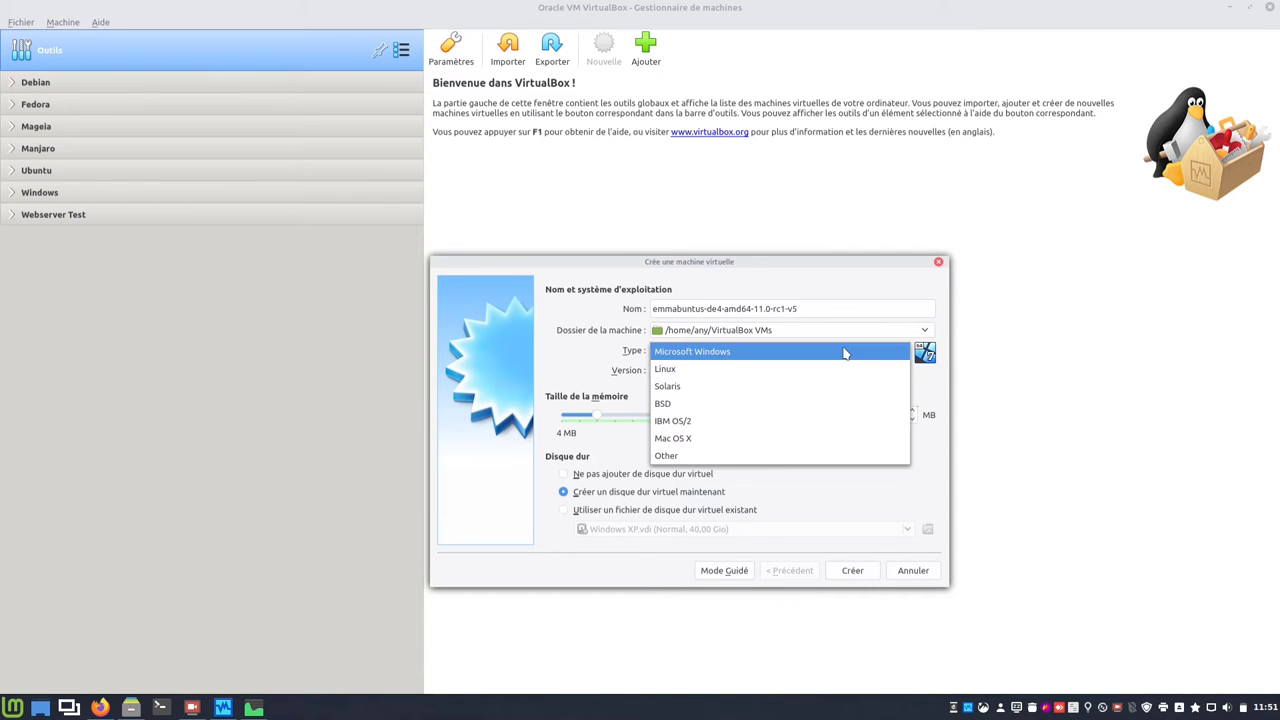
{"action": "left_click", "coordinate": [797, 369]}
{"action": "left_click", "coordinate": [799, 372]}
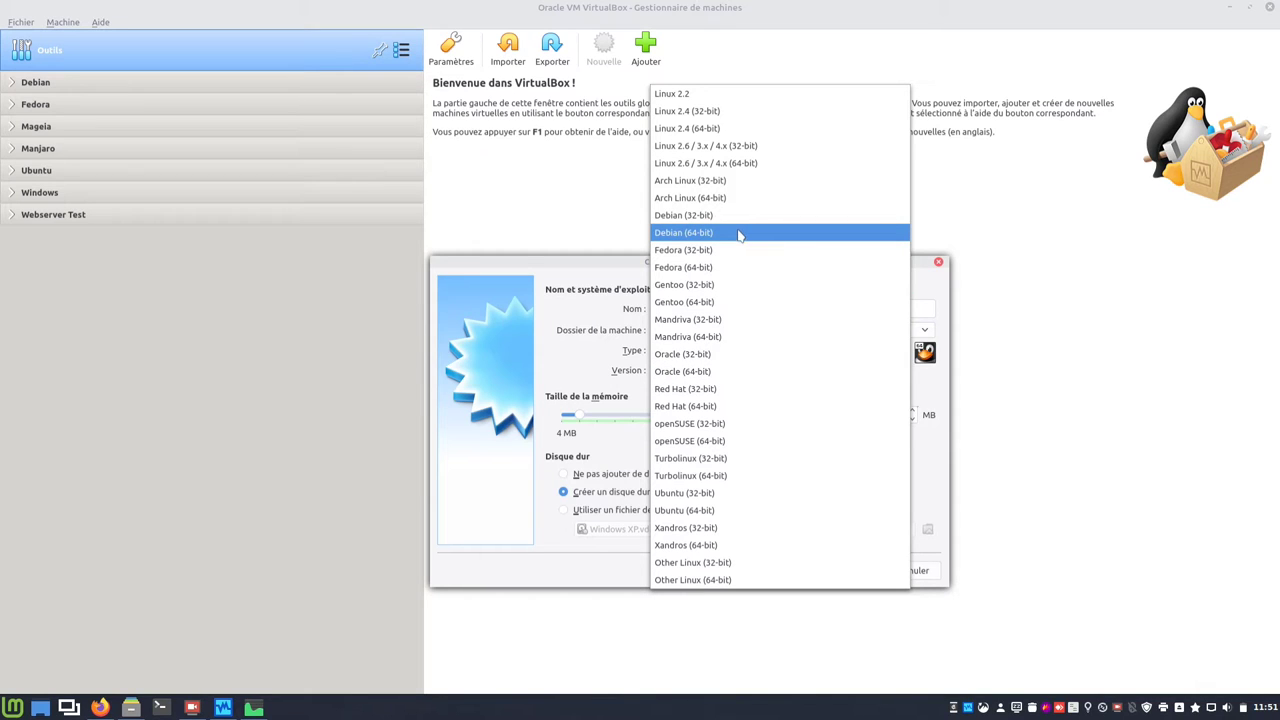
{"action": "left_click", "coordinate": [739, 233]}
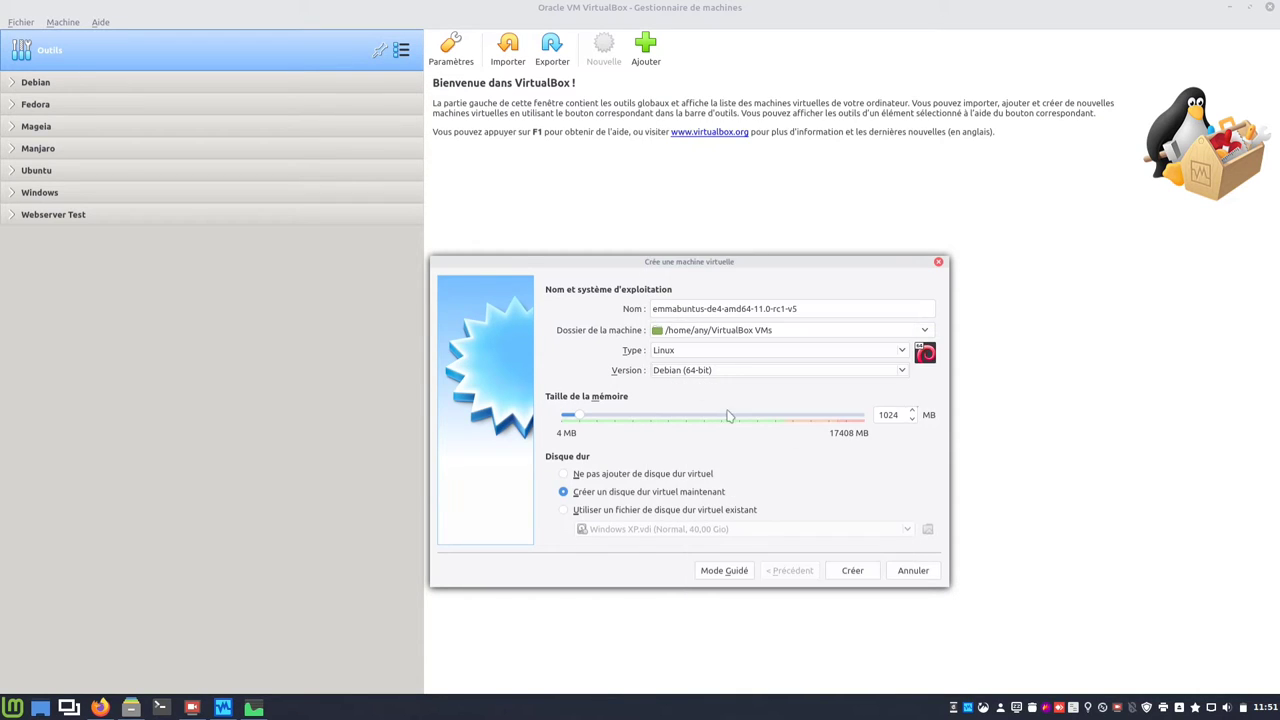
{"action": "key", "text": "Tab"}
{"action": "type", "text": "4096"}
{"action": "left_click", "coordinate": [840, 572]}
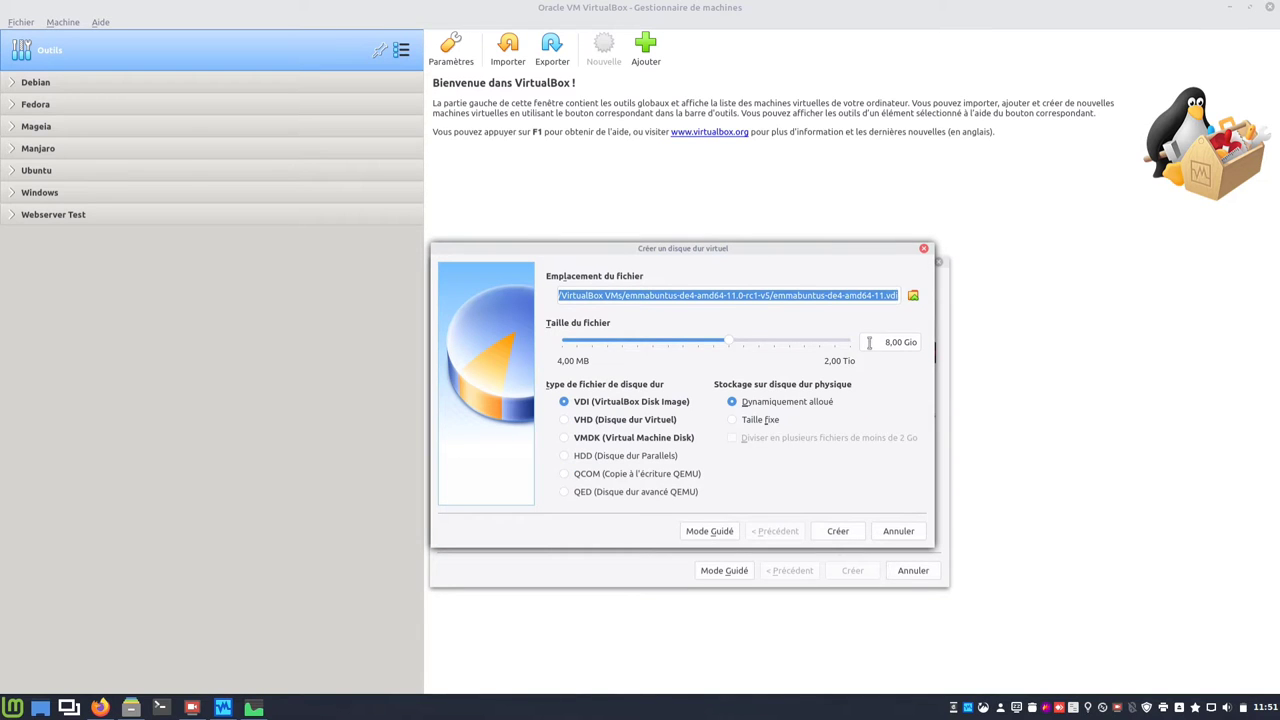
Step: Change the virtual disk size from 8 GB to 20 GB and create the disk
{"action": "left_click", "coordinate": [869, 342]}
{"action": "key", "text": "Delete"}
{"action": "key", "text": "Delete"}
{"action": "type", "text": "20"}
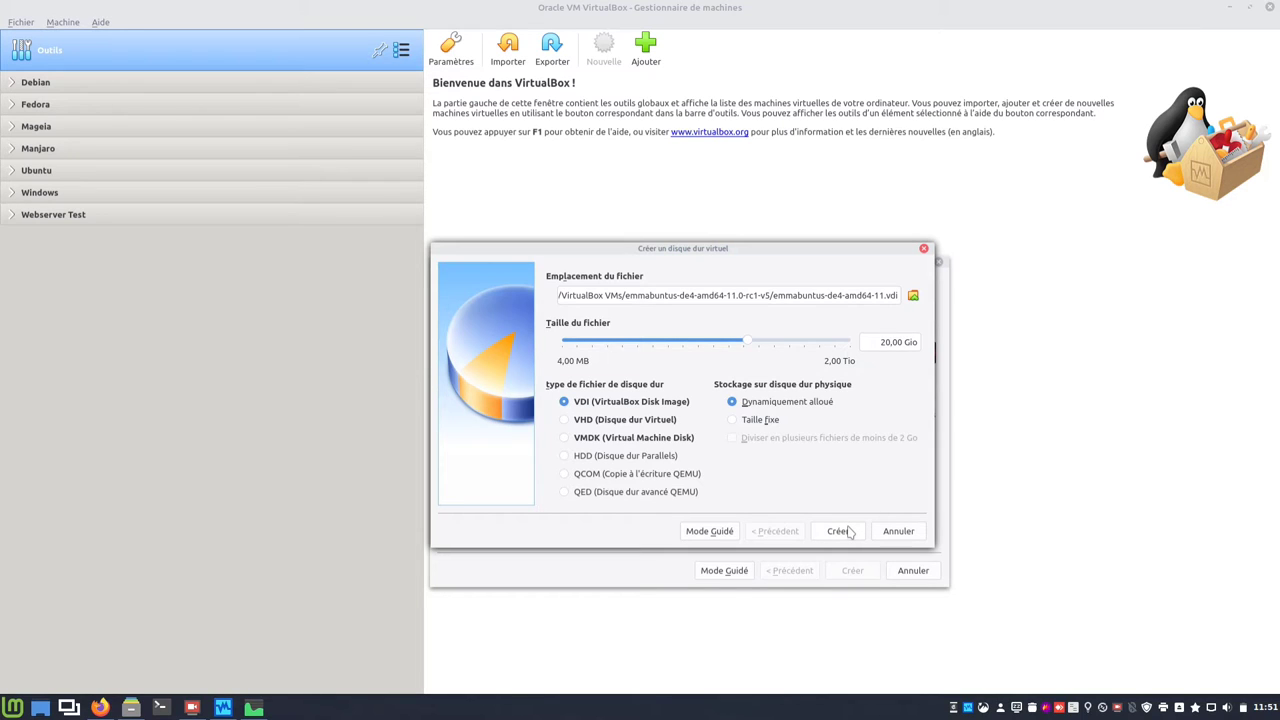
{"action": "left_click", "coordinate": [840, 531]}
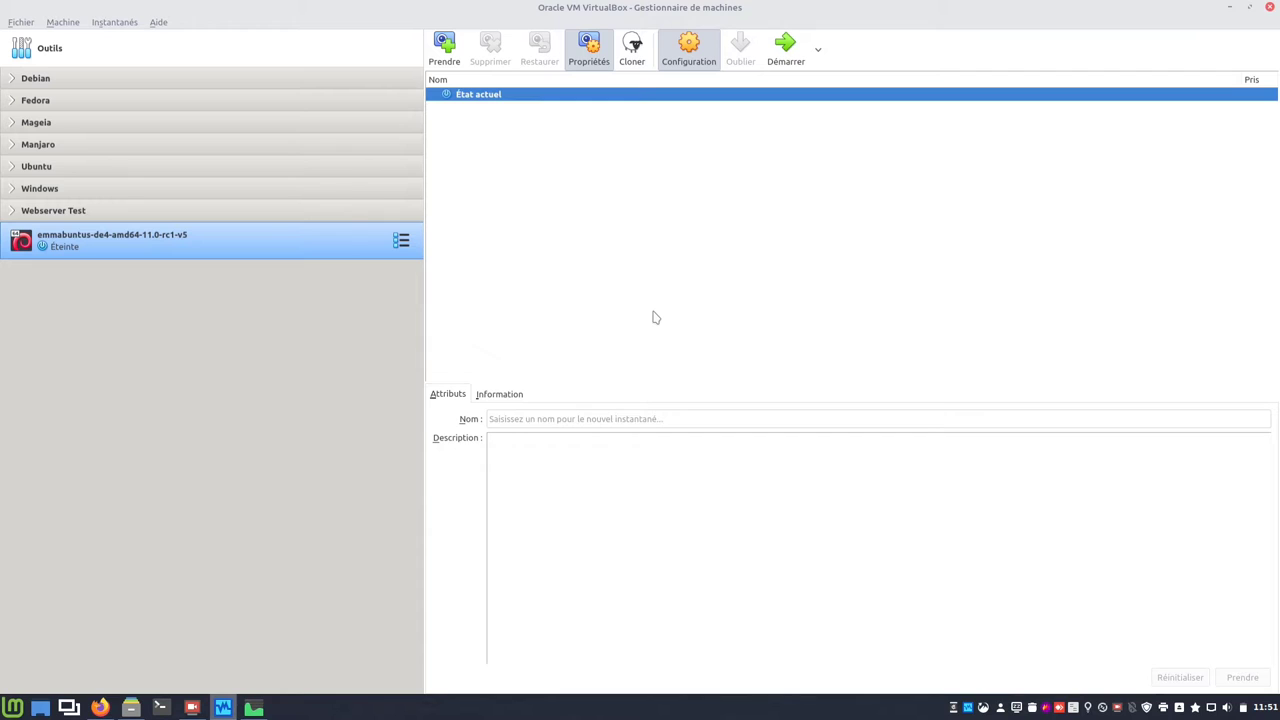
Step: Set shared clipboard and drag-and-drop to Bidirectionnel in the advanced general settings
{"action": "key", "text": "ctrl+s"}
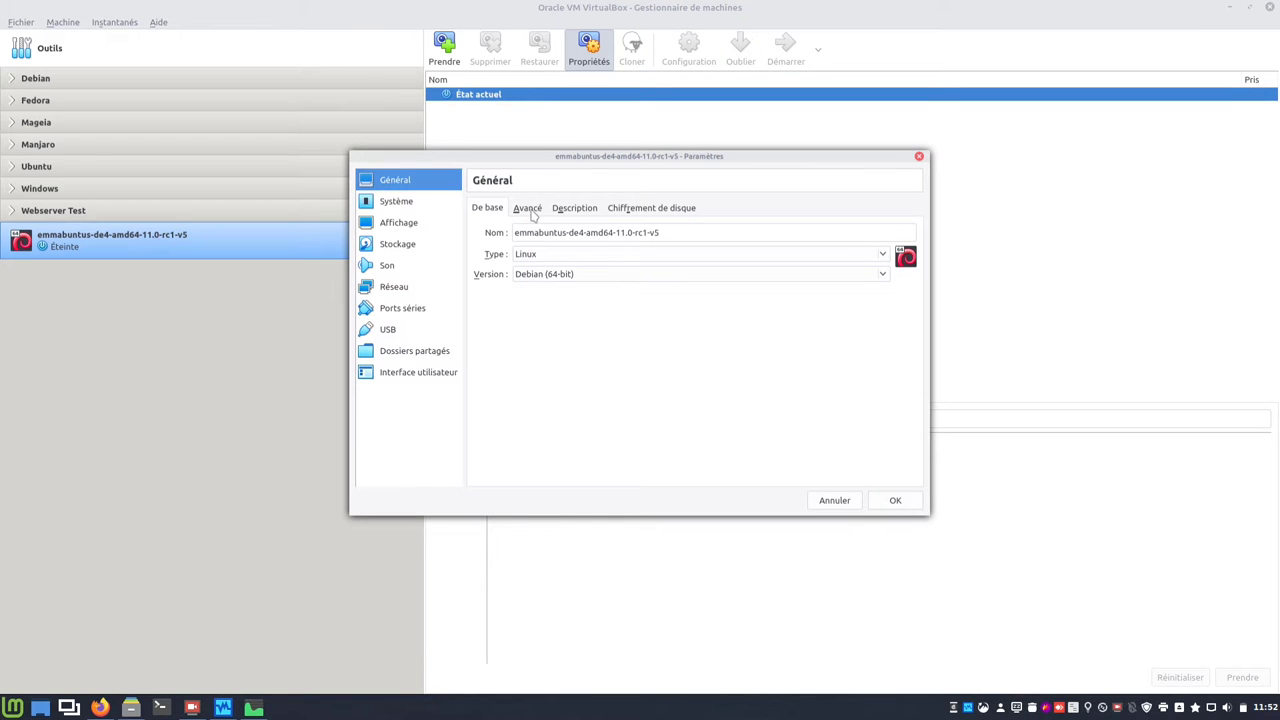
{"action": "left_click", "coordinate": [528, 209]}
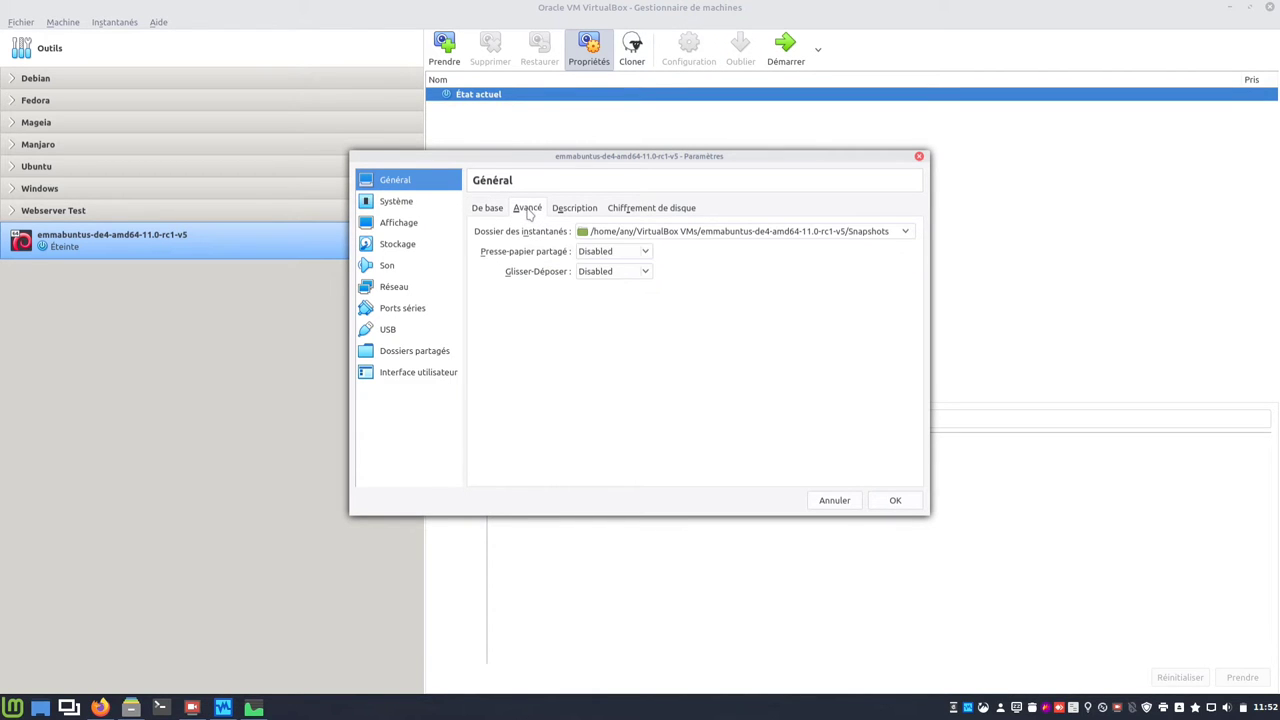
{"action": "left_click", "coordinate": [632, 253]}
{"action": "left_click", "coordinate": [622, 307]}
{"action": "left_click", "coordinate": [617, 273]}
{"action": "left_click", "coordinate": [619, 323]}
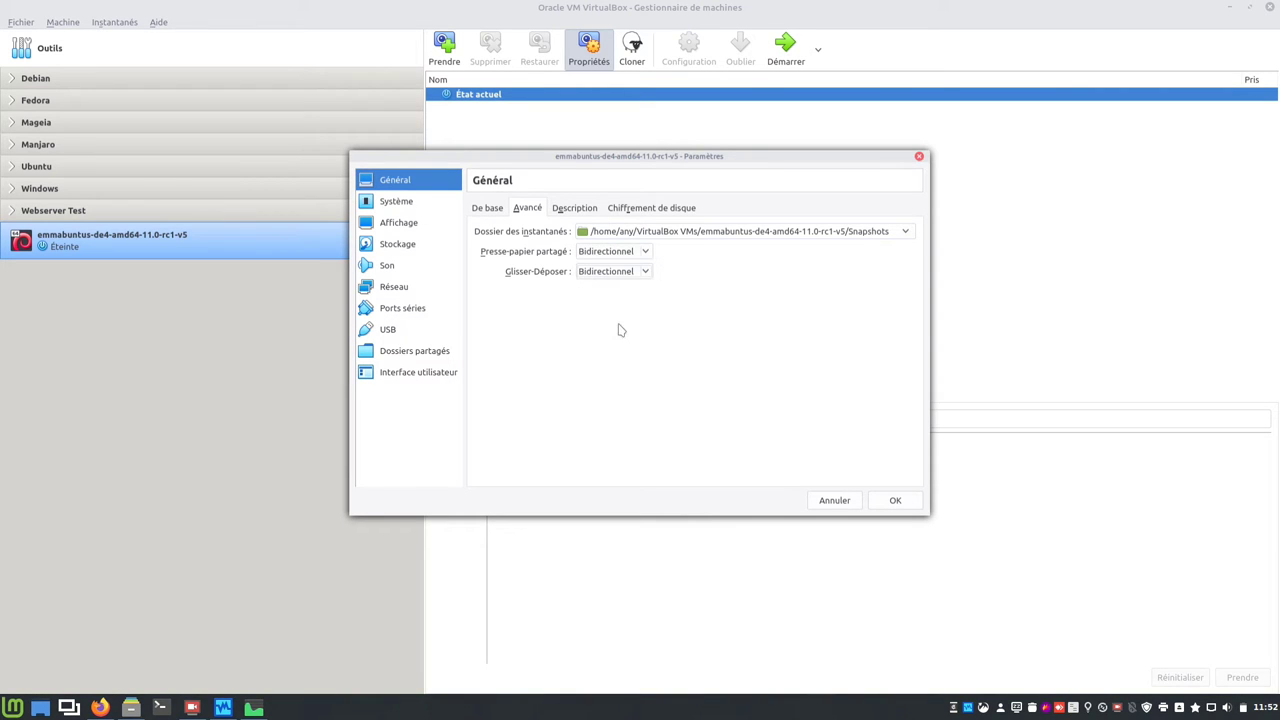
Step: Remove floppy from the boot order, give the machine 4 processors, and enable PAE/NX
{"action": "left_click", "coordinate": [399, 205]}
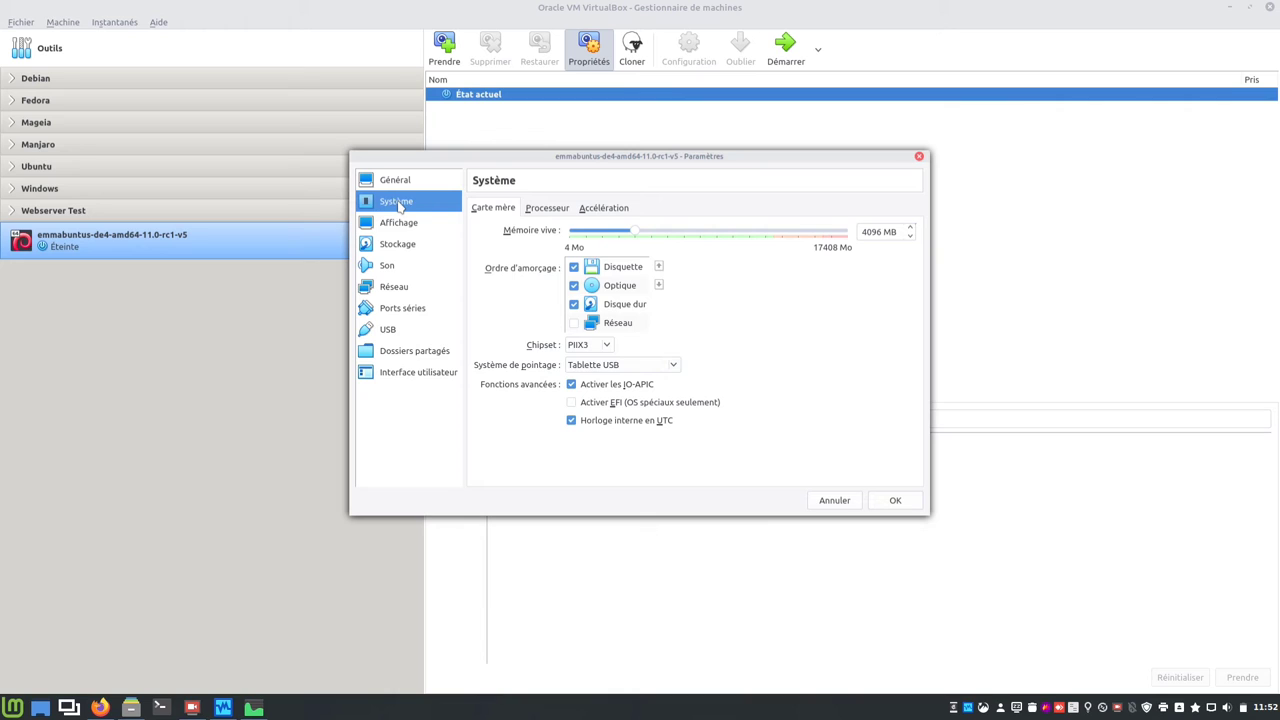
{"action": "left_click", "coordinate": [574, 268]}
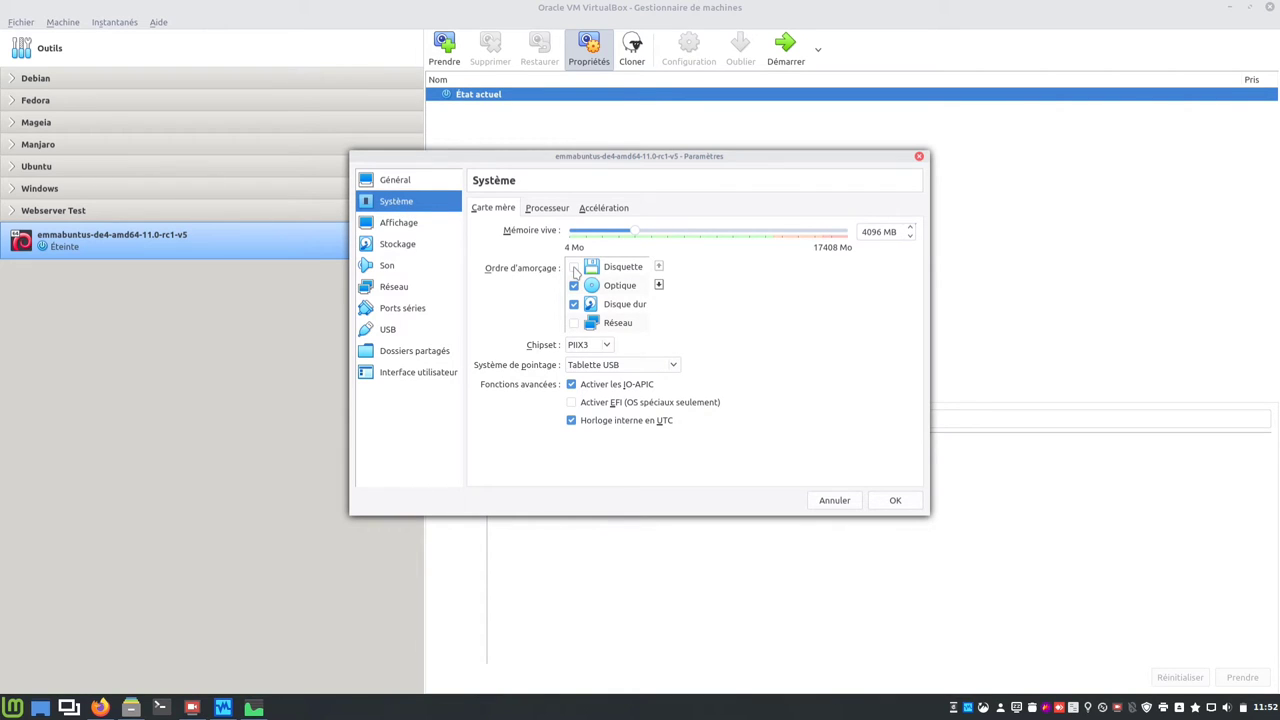
{"action": "left_click", "coordinate": [546, 210]}
{"action": "left_click_drag", "start_coordinate": [581, 231], "coordinate": [688, 243]}
{"action": "left_click", "coordinate": [638, 291]}
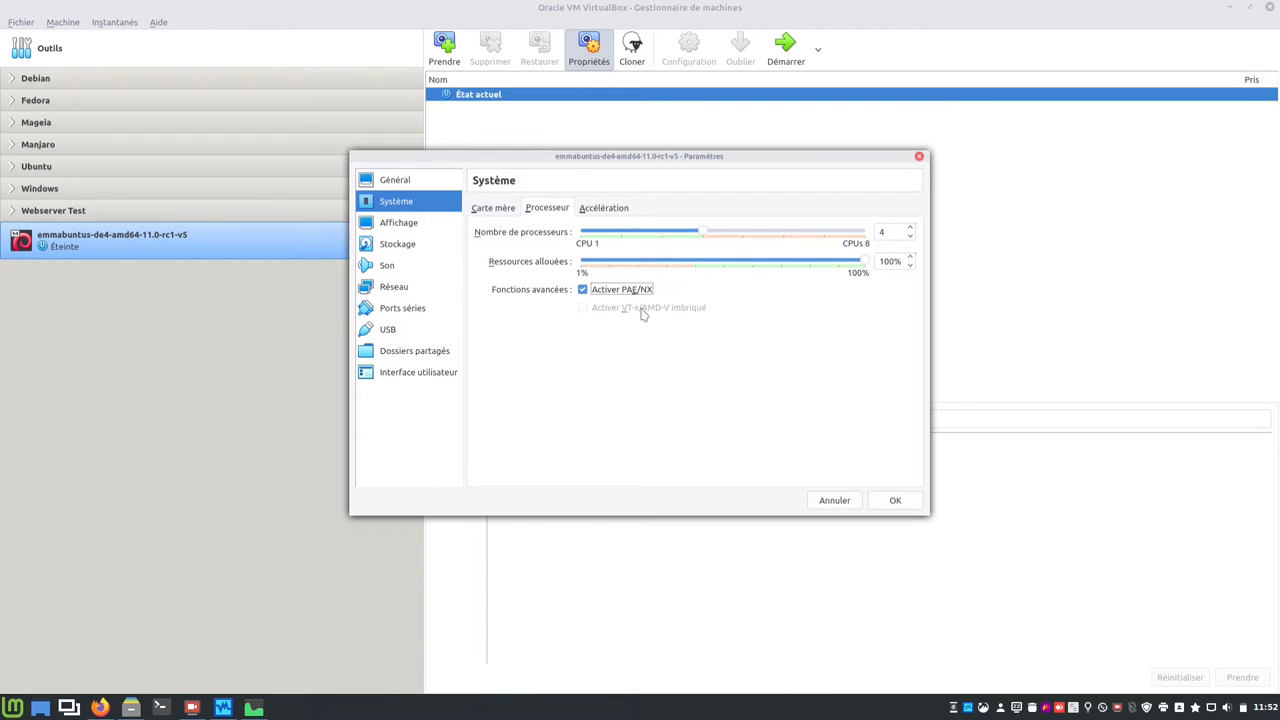
{"action": "left_click", "coordinate": [604, 210]}
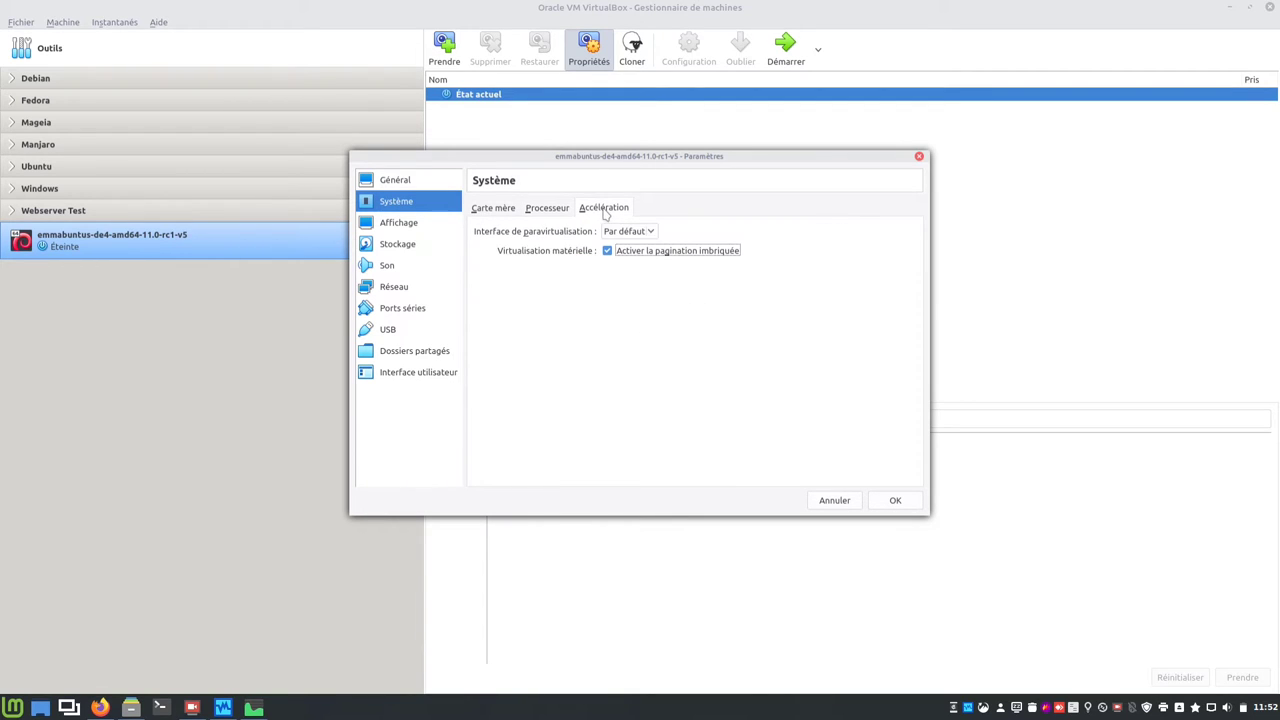
Step: Set the video memory to 64 MB in the display settings
{"action": "left_click", "coordinate": [408, 230]}
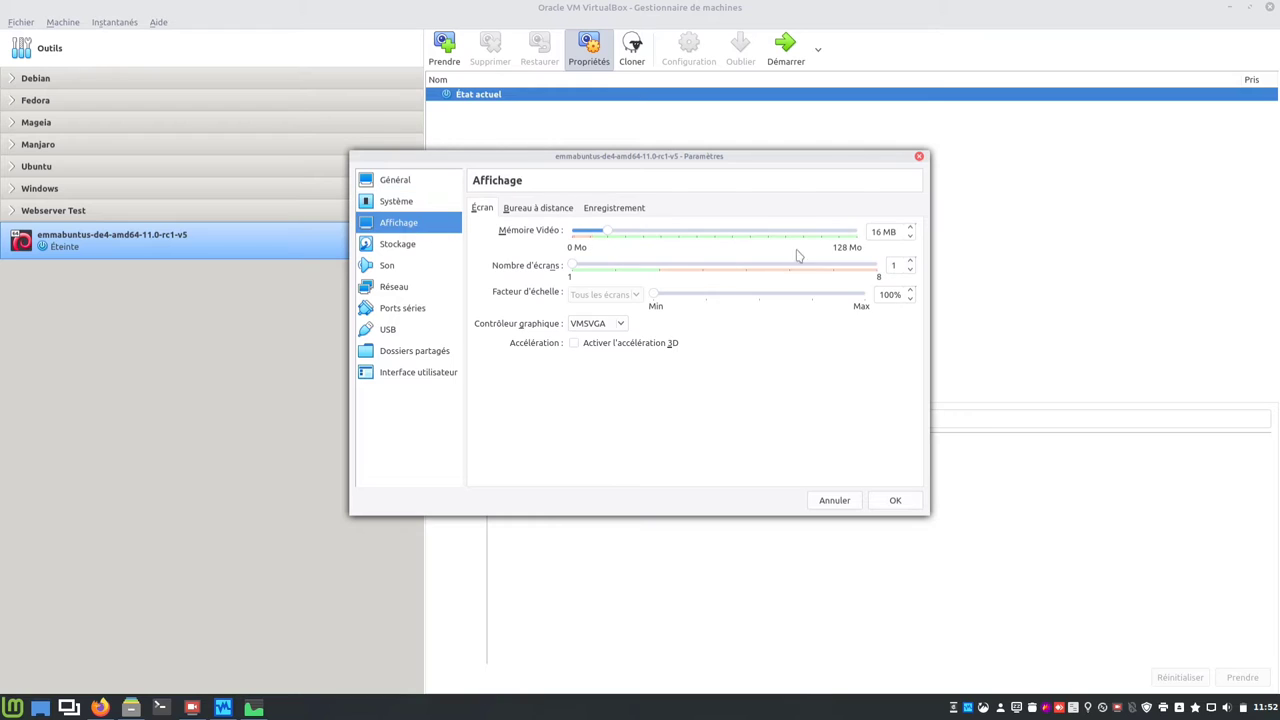
{"action": "double_click", "coordinate": [877, 231]}
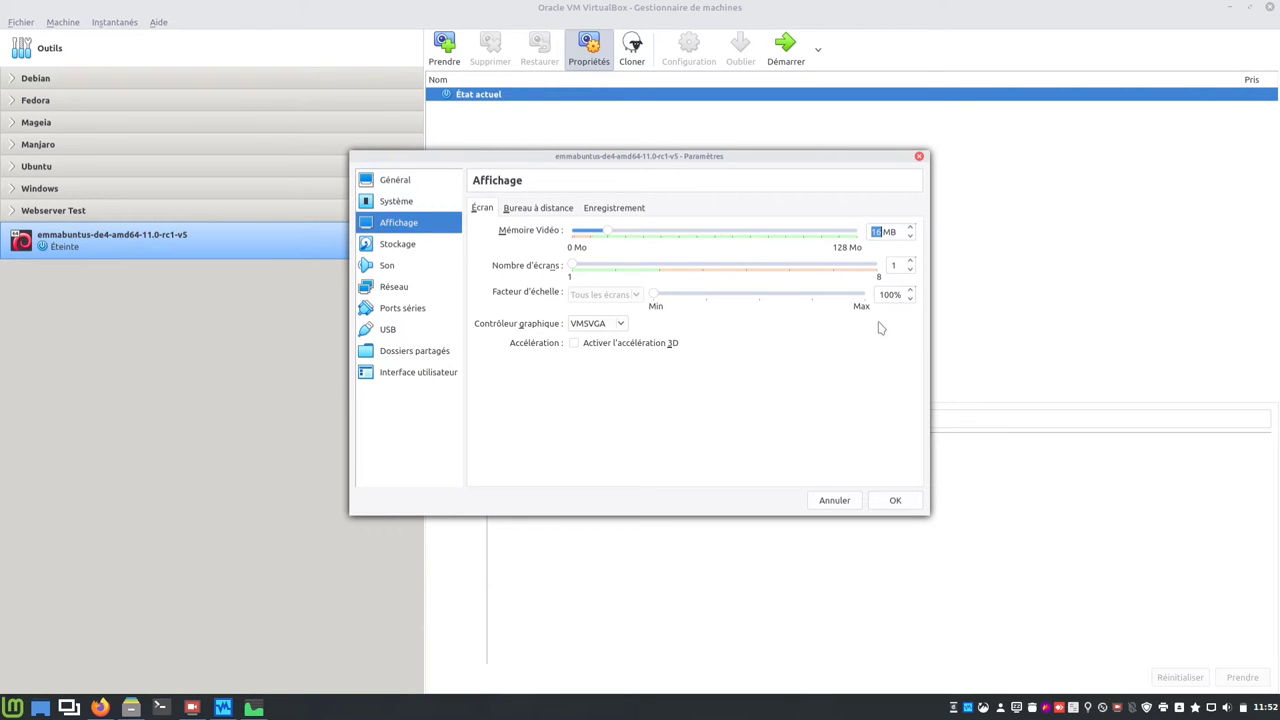
{"action": "type", "text": "64"}
{"action": "left_click", "coordinate": [417, 250]}
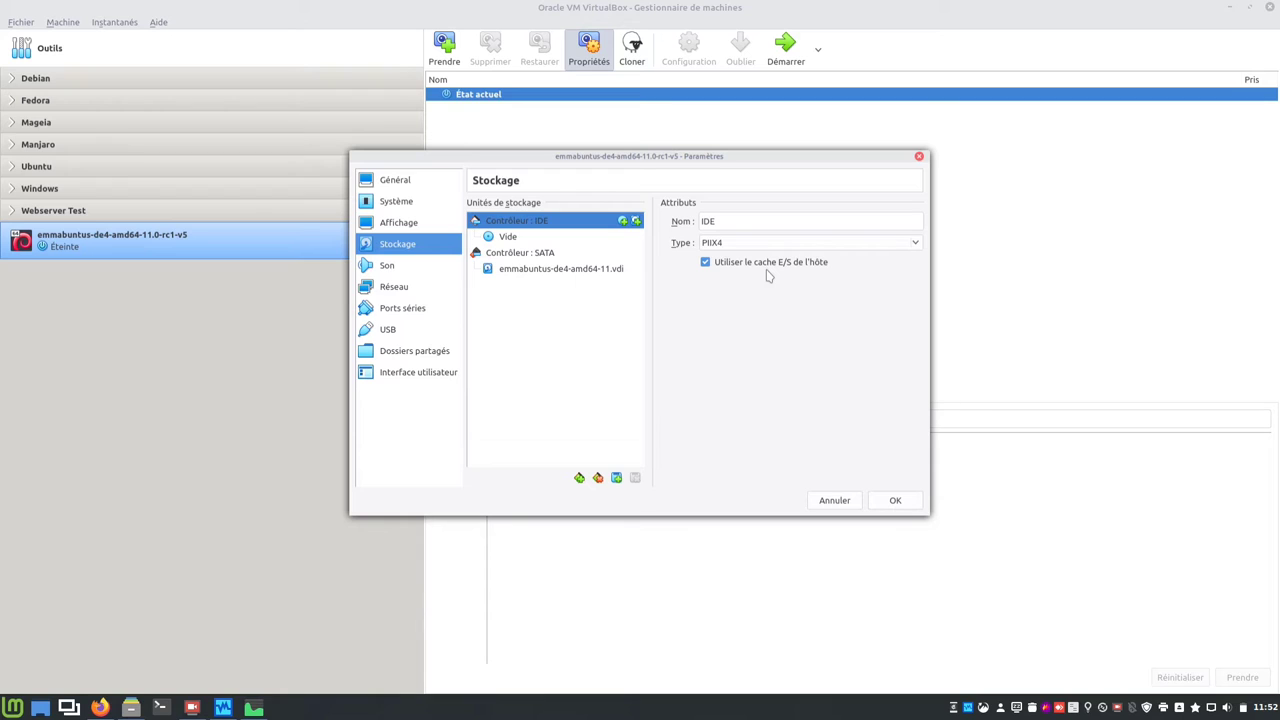
Step: For the empty optical drive, browse to the Raid/ISO folder of disc images
{"action": "left_click", "coordinate": [548, 240]}
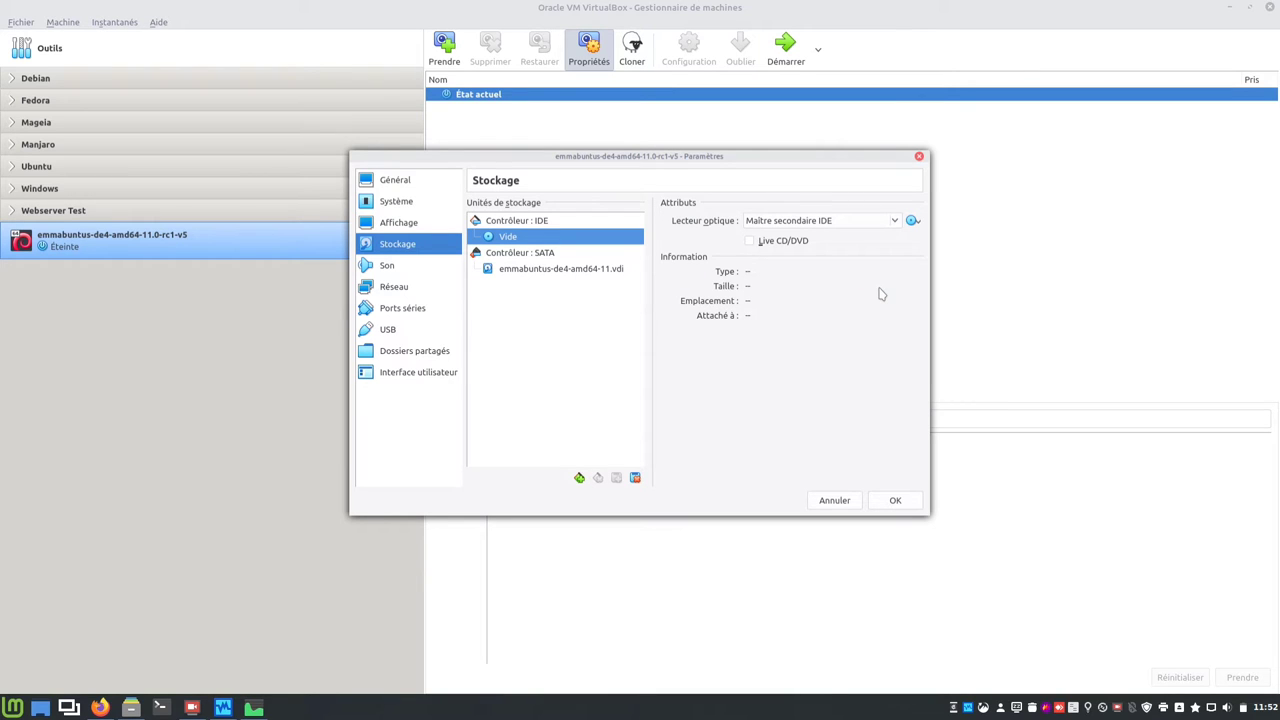
{"action": "left_click", "coordinate": [913, 221]}
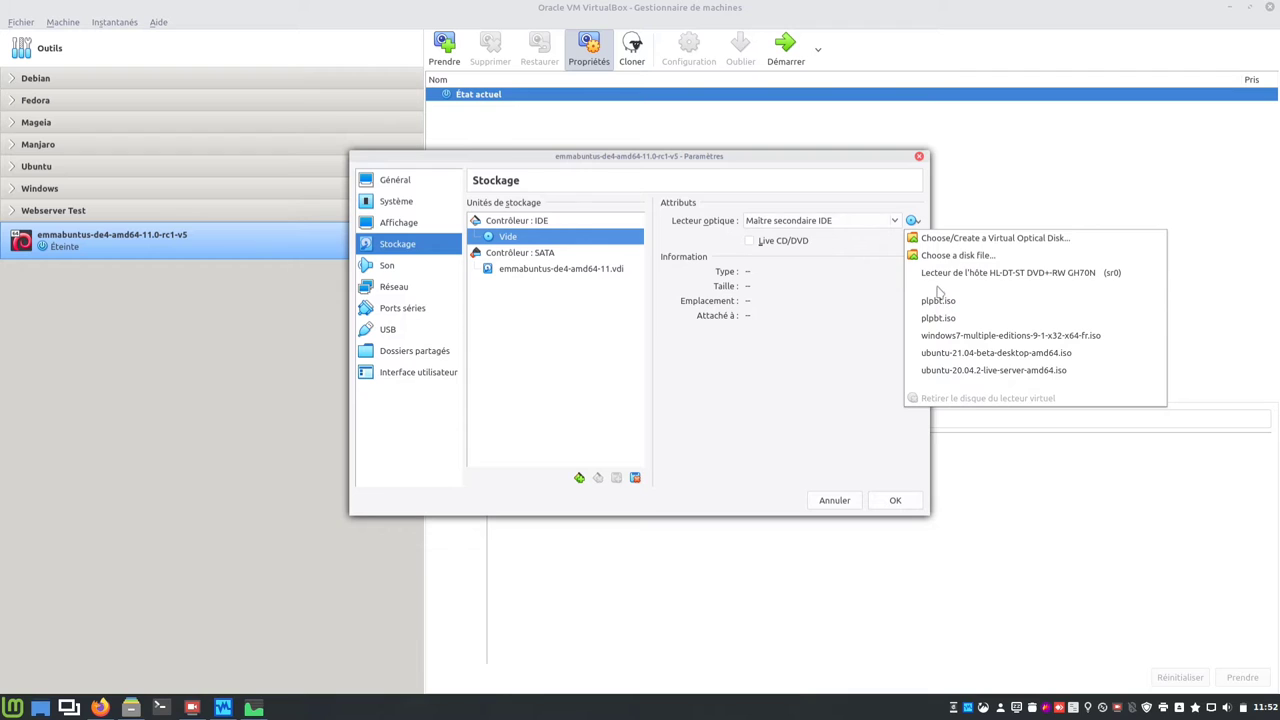
{"action": "left_click", "coordinate": [930, 239]}
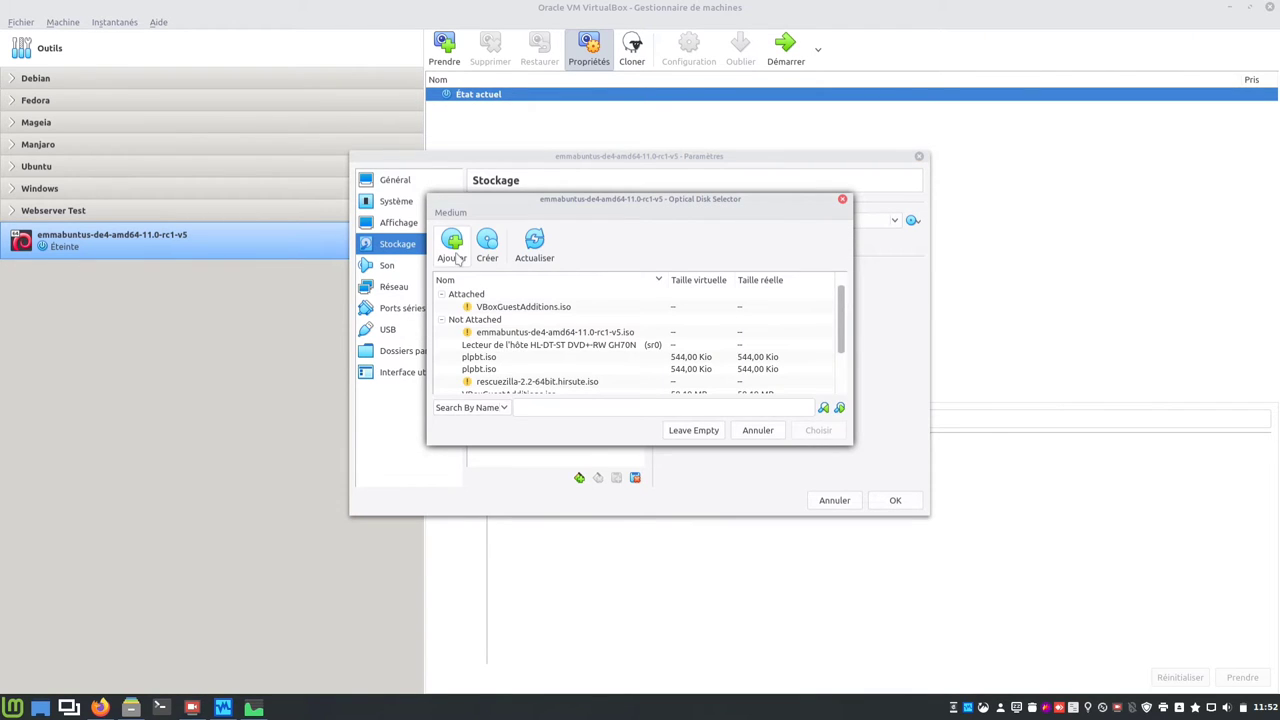
{"action": "left_click", "coordinate": [453, 250]}
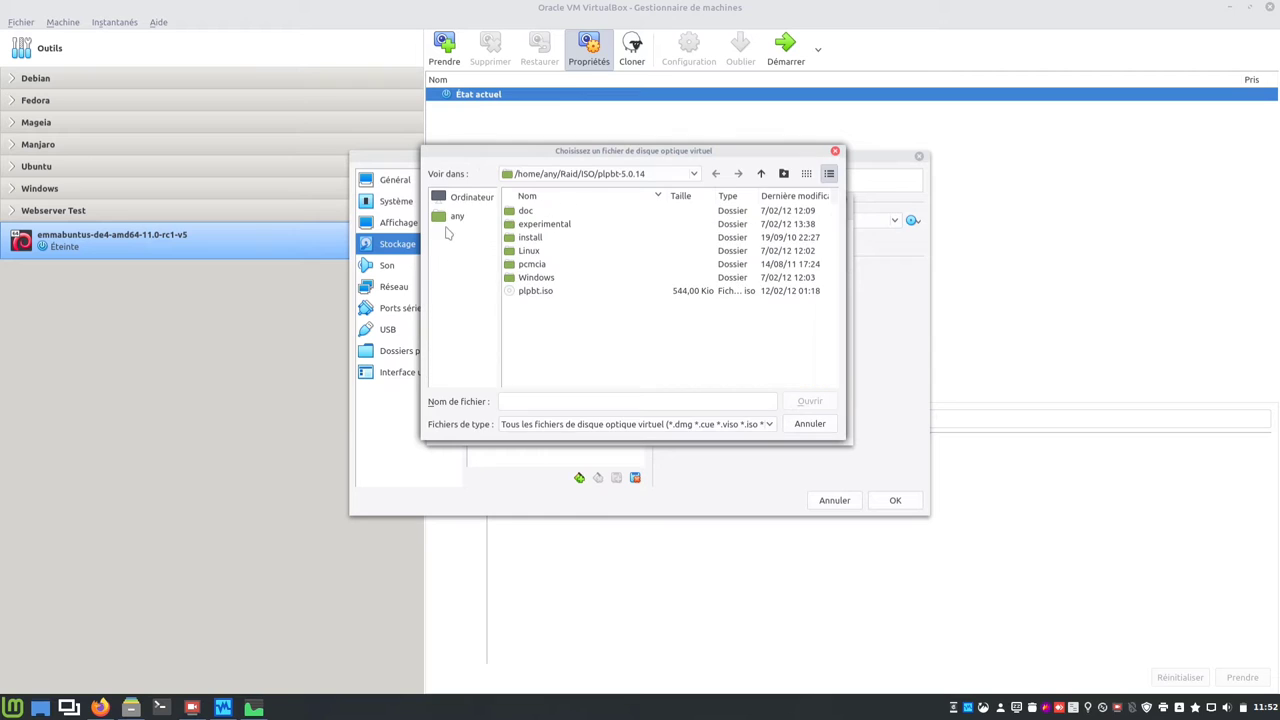
{"action": "left_click", "coordinate": [452, 218]}
{"action": "scroll", "coordinate": [524, 324], "scroll_direction": "down", "scroll_amount": 2}
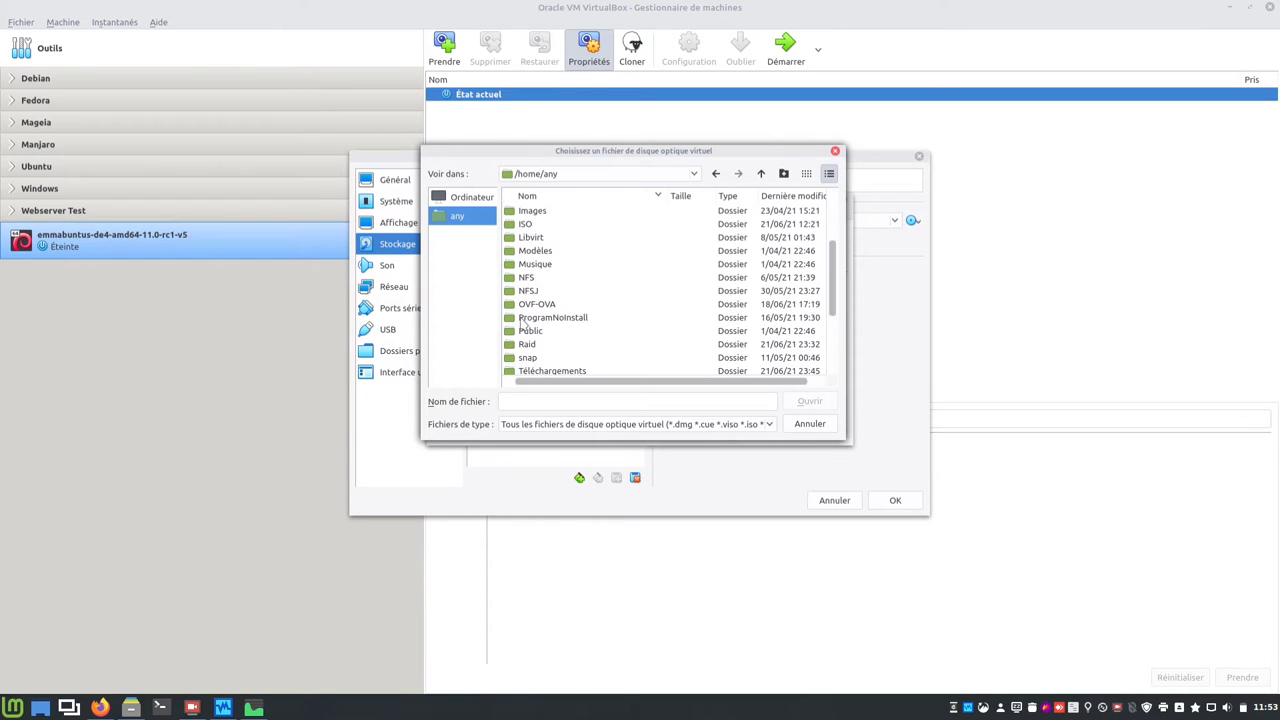
{"action": "double_click", "coordinate": [529, 344]}
{"action": "left_click", "coordinate": [527, 264]}
{"action": "double_click", "coordinate": [527, 264]}
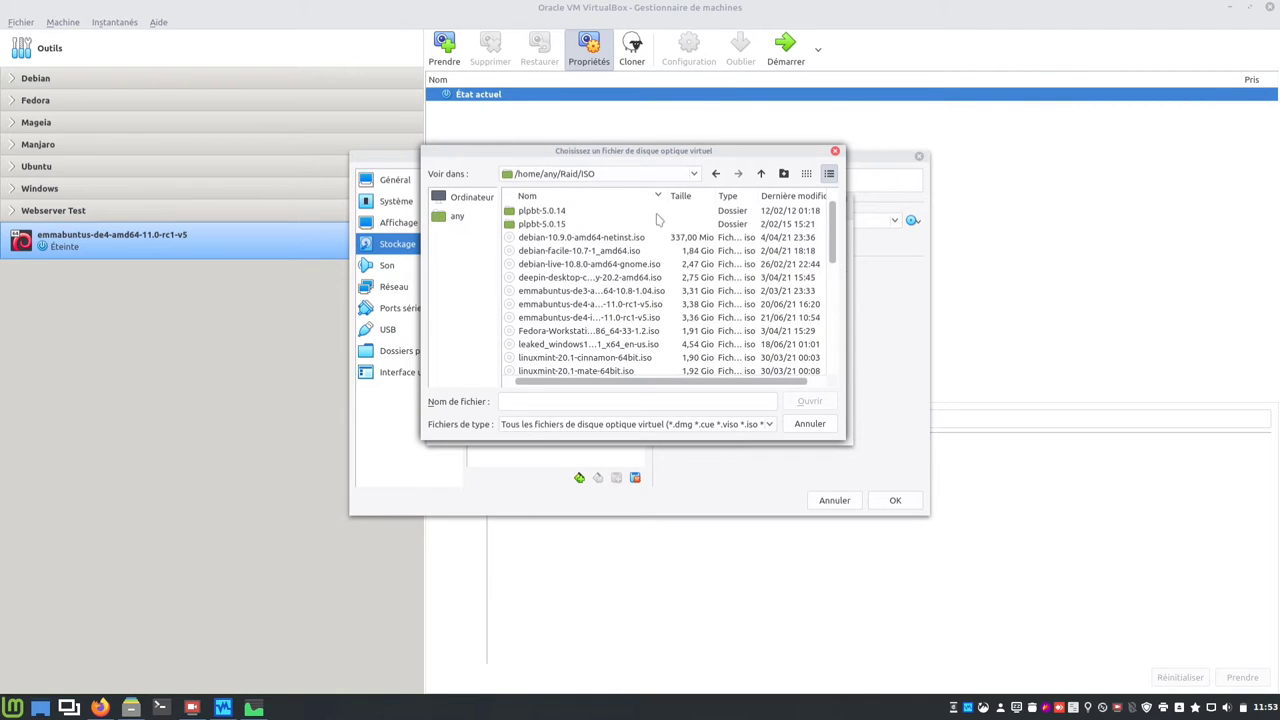
Step: Attach emmabuntus-de4-amd64-11.0-rc1-v5.iso to the IDE optical drive
{"action": "left_click", "coordinate": [646, 306]}
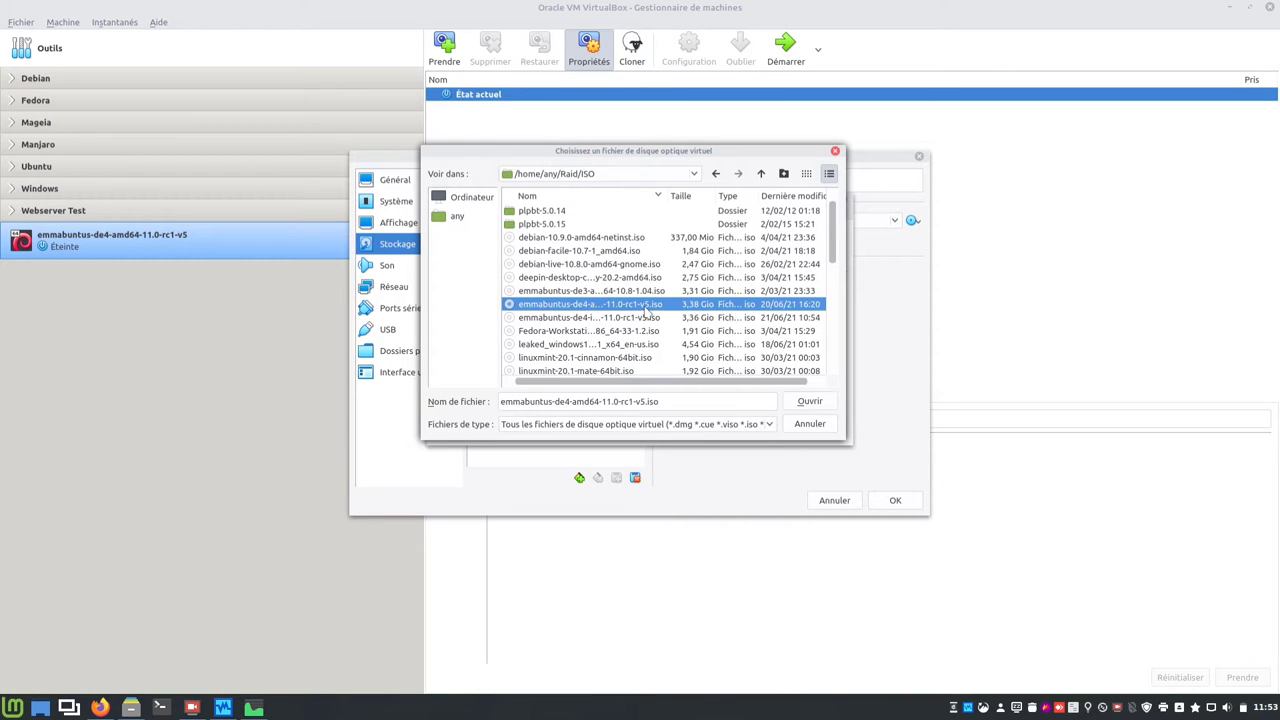
{"action": "left_click_drag", "start_coordinate": [842, 308], "coordinate": [1000, 295]}
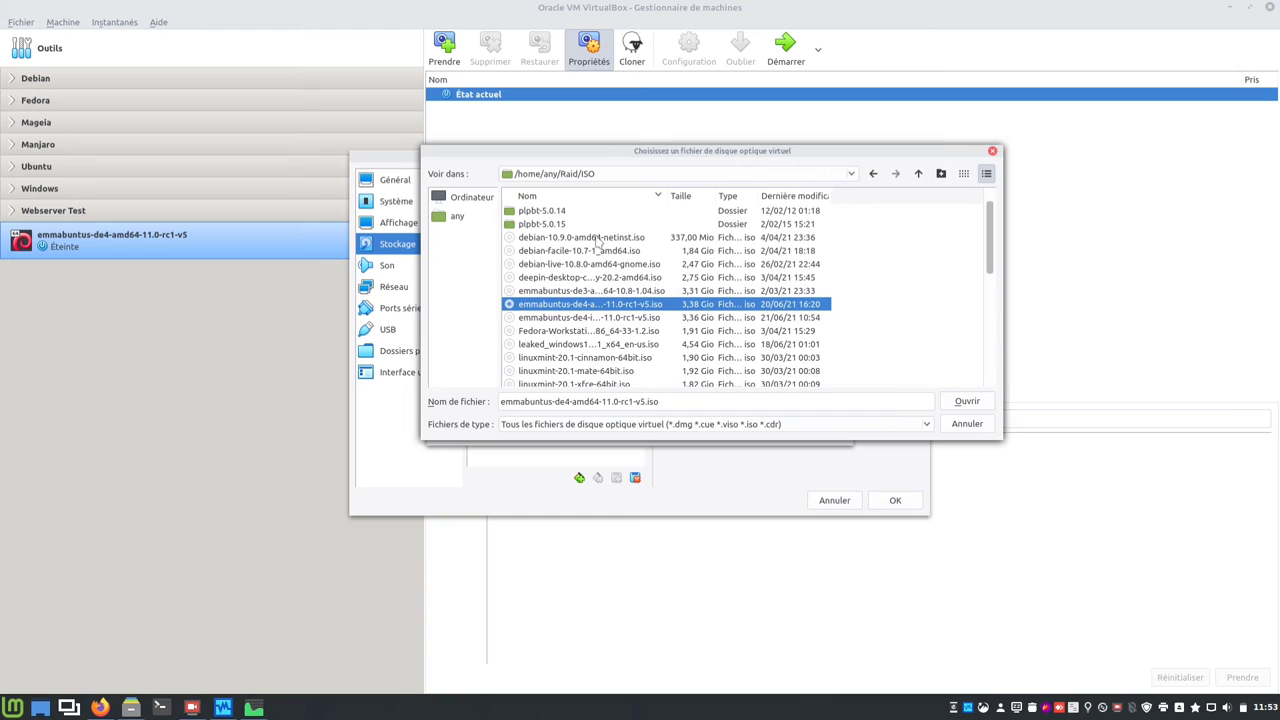
{"action": "left_click_drag", "start_coordinate": [668, 196], "coordinate": [718, 197]}
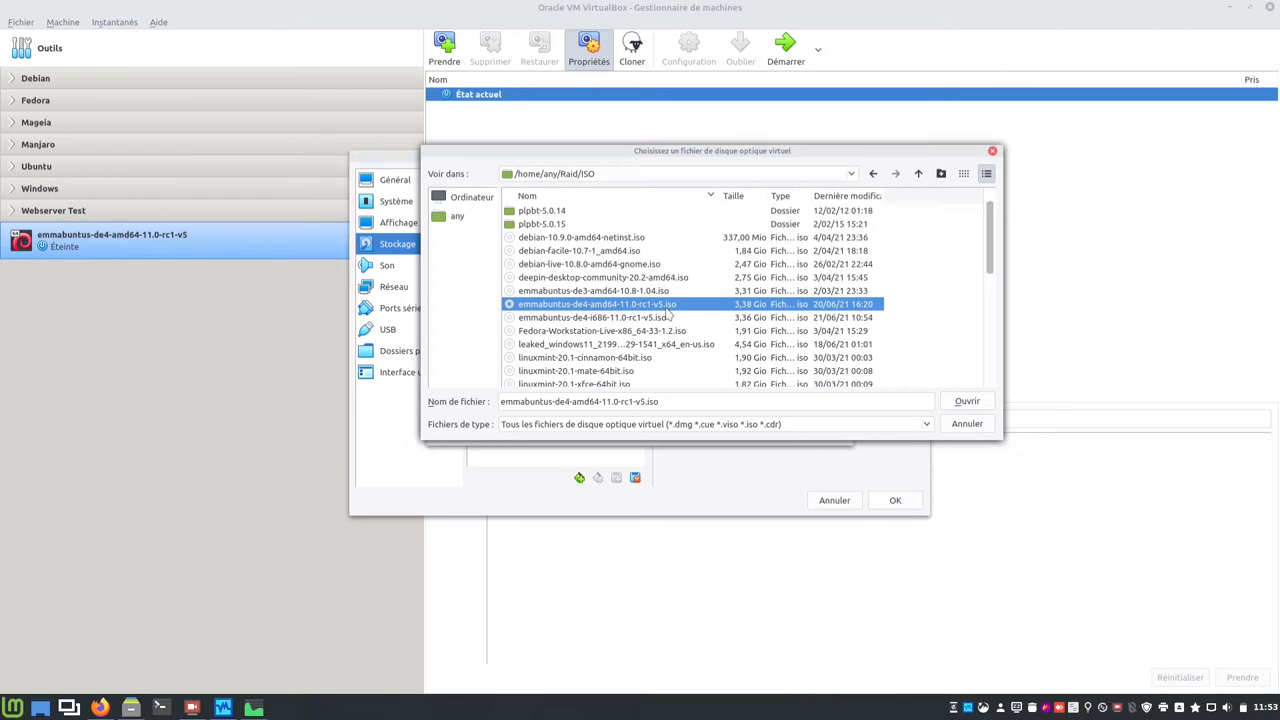
{"action": "left_click", "coordinate": [968, 401]}
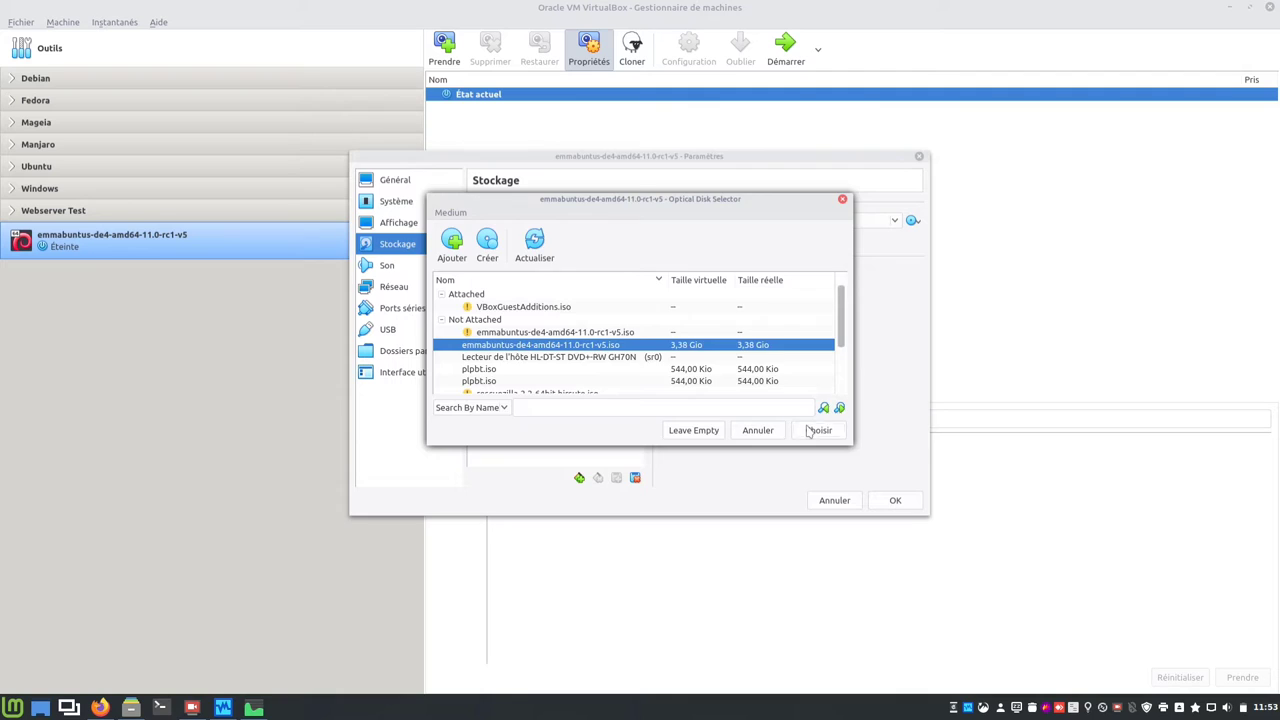
{"action": "left_click", "coordinate": [818, 430]}
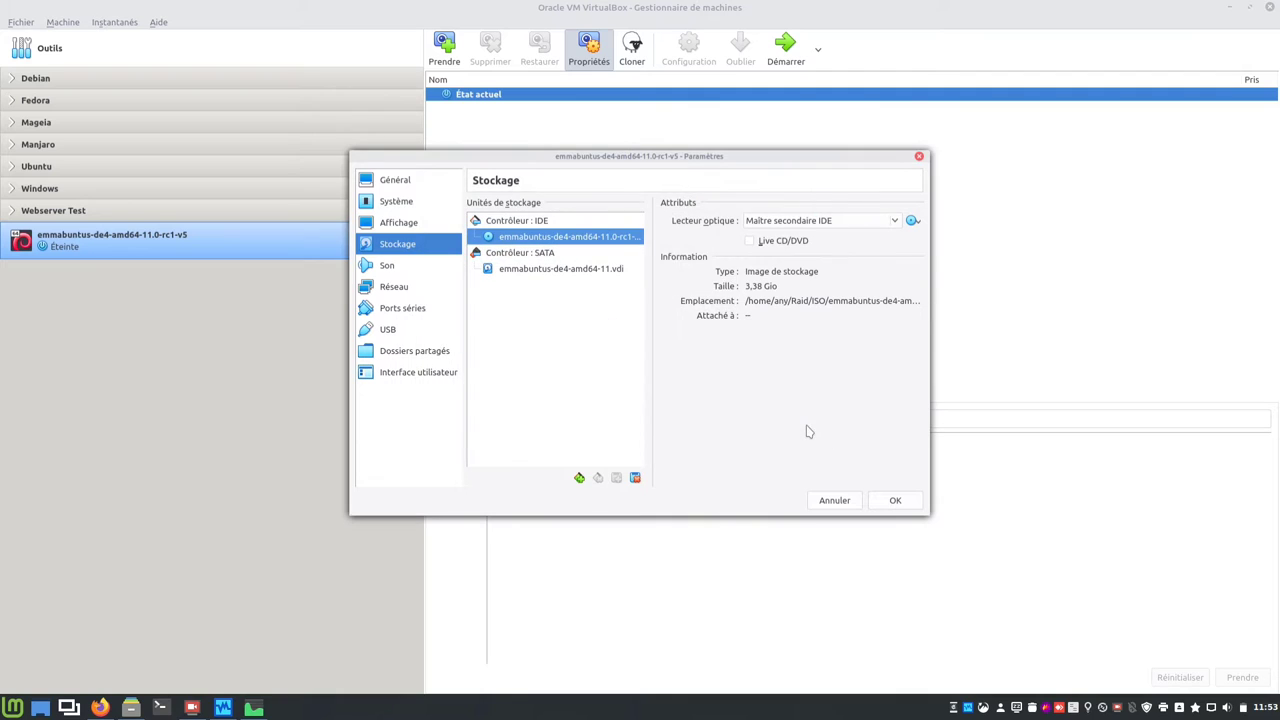
Step: Enable Utiliser le cache E/S de l'hôte on the SATA controller
{"action": "left_click", "coordinate": [546, 256]}
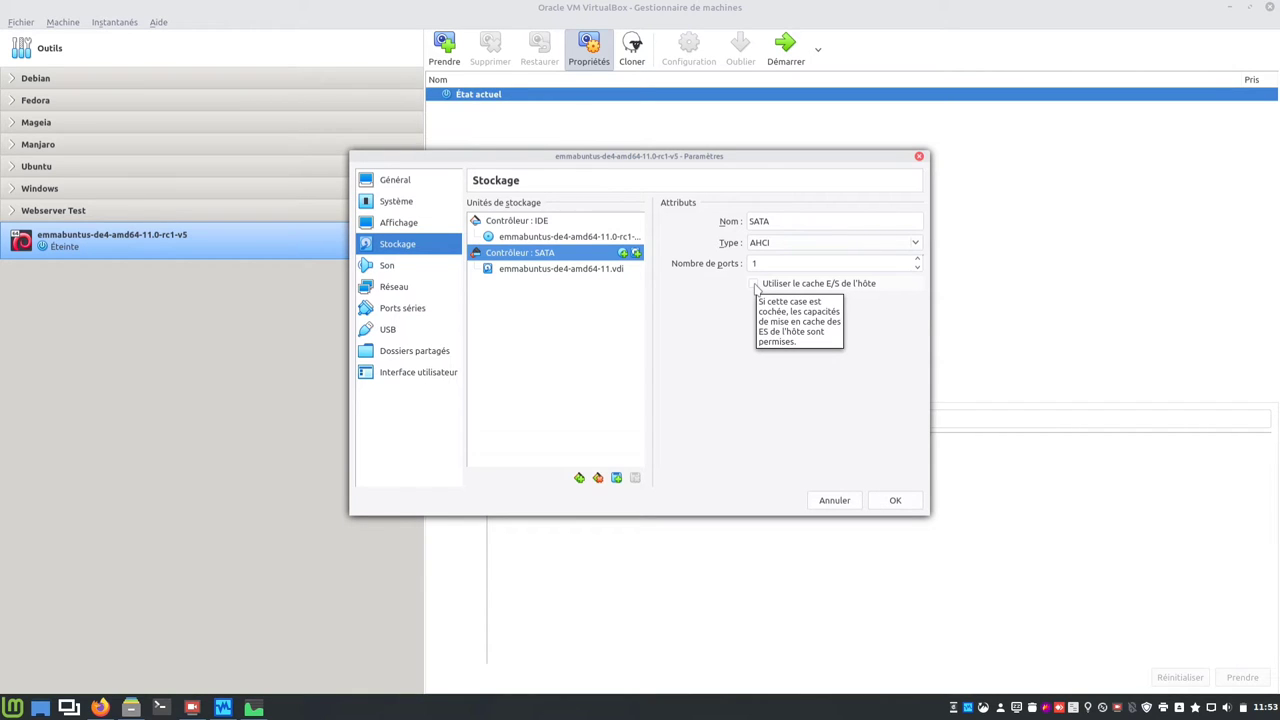
{"action": "left_click", "coordinate": [757, 285]}
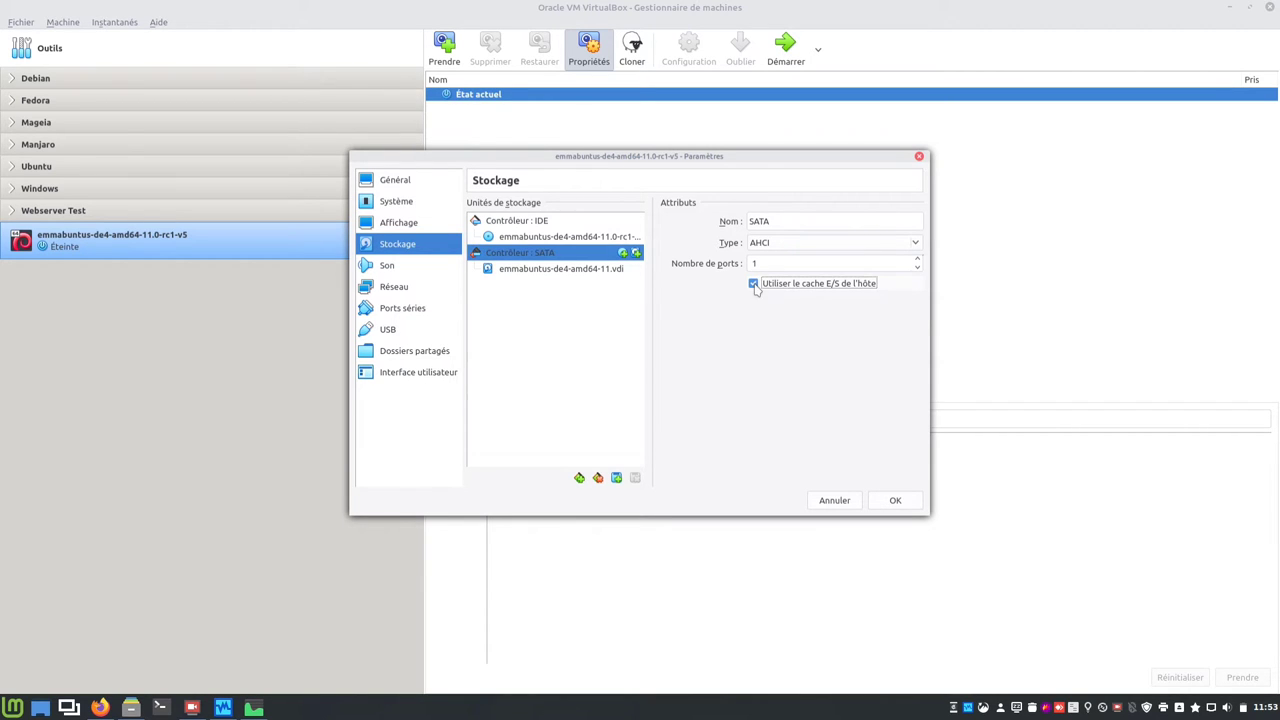
{"action": "left_click", "coordinate": [593, 277]}
Step: Set the audio controller to Intel Audio HD
{"action": "left_click", "coordinate": [420, 266]}
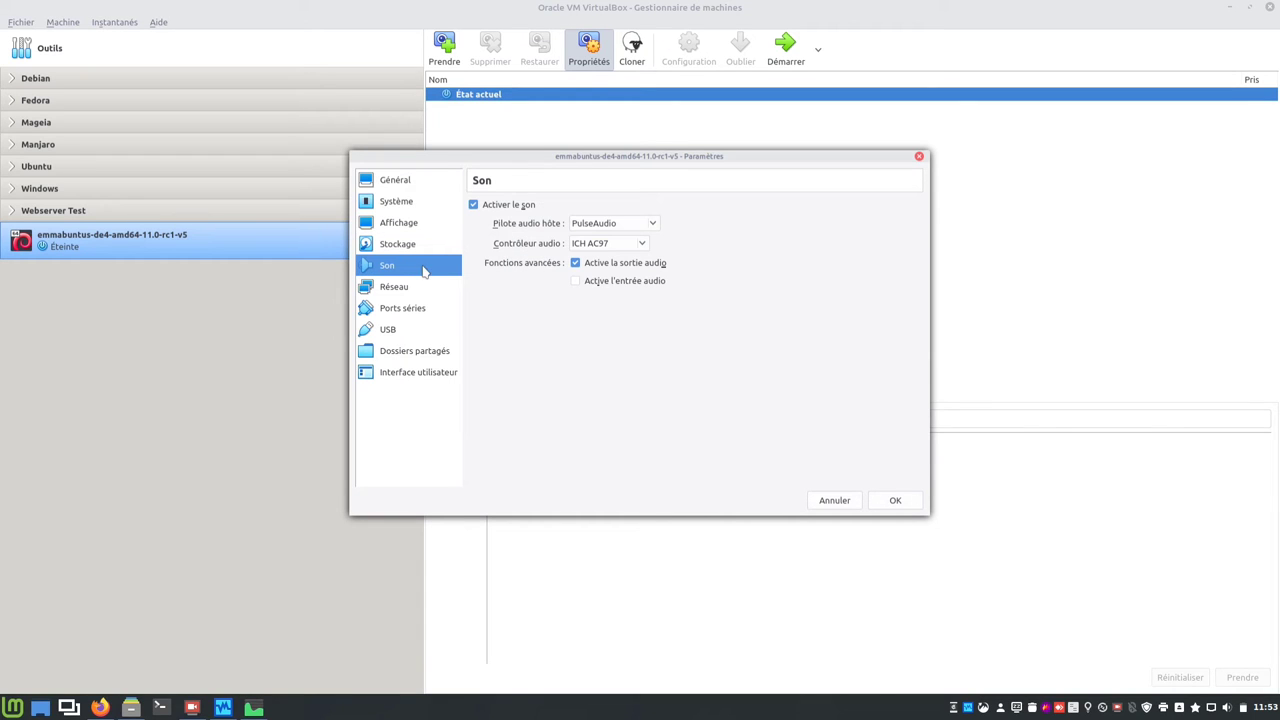
{"action": "left_click", "coordinate": [605, 245]}
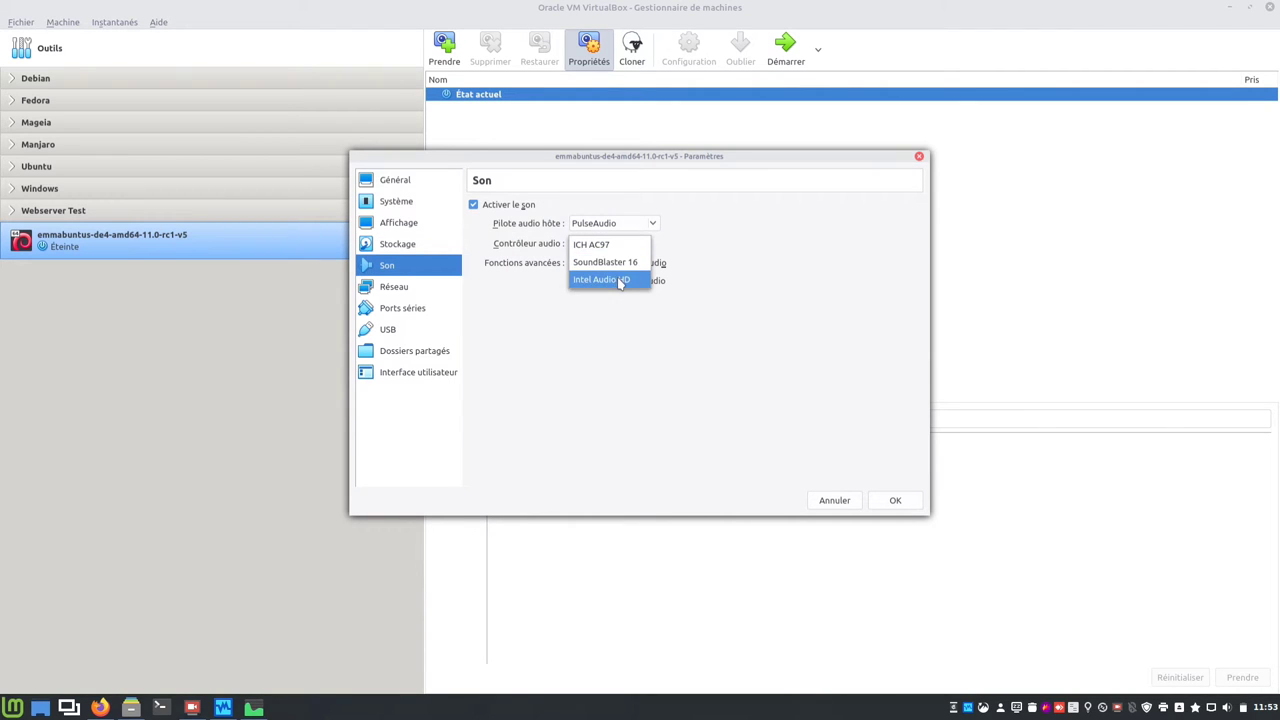
{"action": "left_click", "coordinate": [618, 280]}
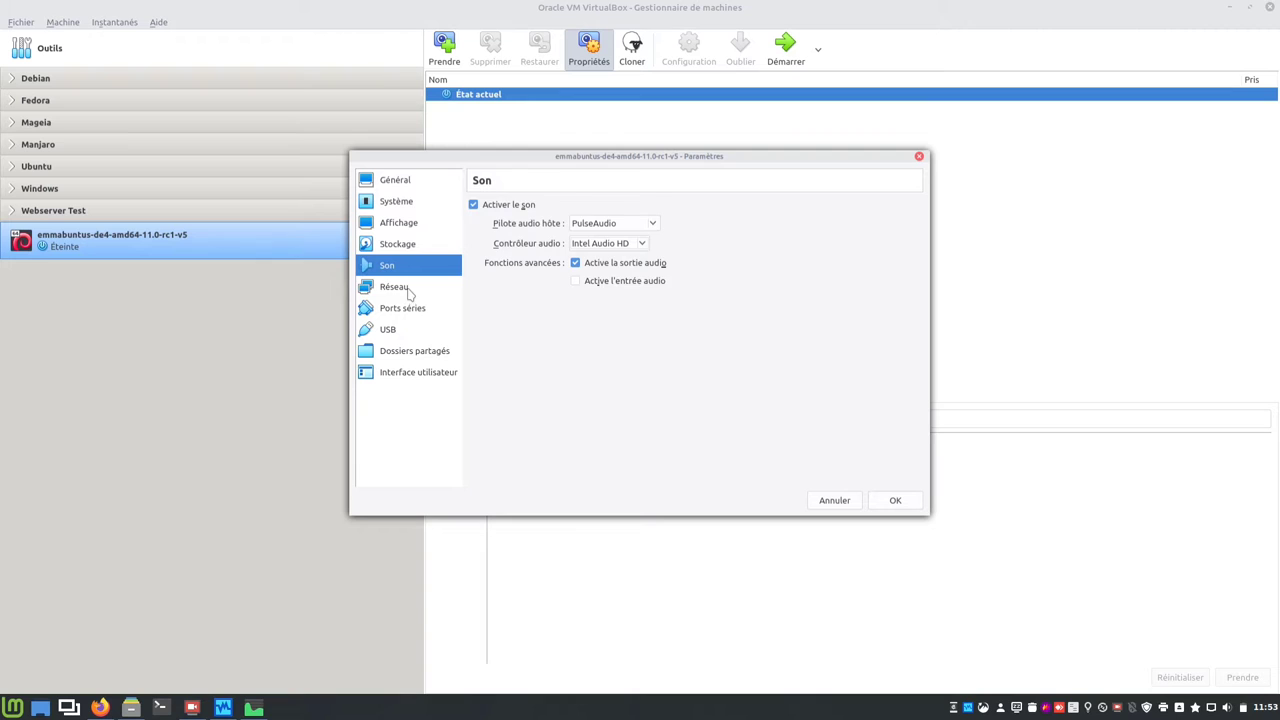
Step: Turn off the mini toolbar in full screen/seamless mode in the user interface settings
{"action": "left_click", "coordinate": [400, 287]}
{"action": "left_click", "coordinate": [408, 310]}
{"action": "left_click", "coordinate": [390, 330]}
{"action": "left_click", "coordinate": [408, 352]}
{"action": "left_click", "coordinate": [407, 372]}
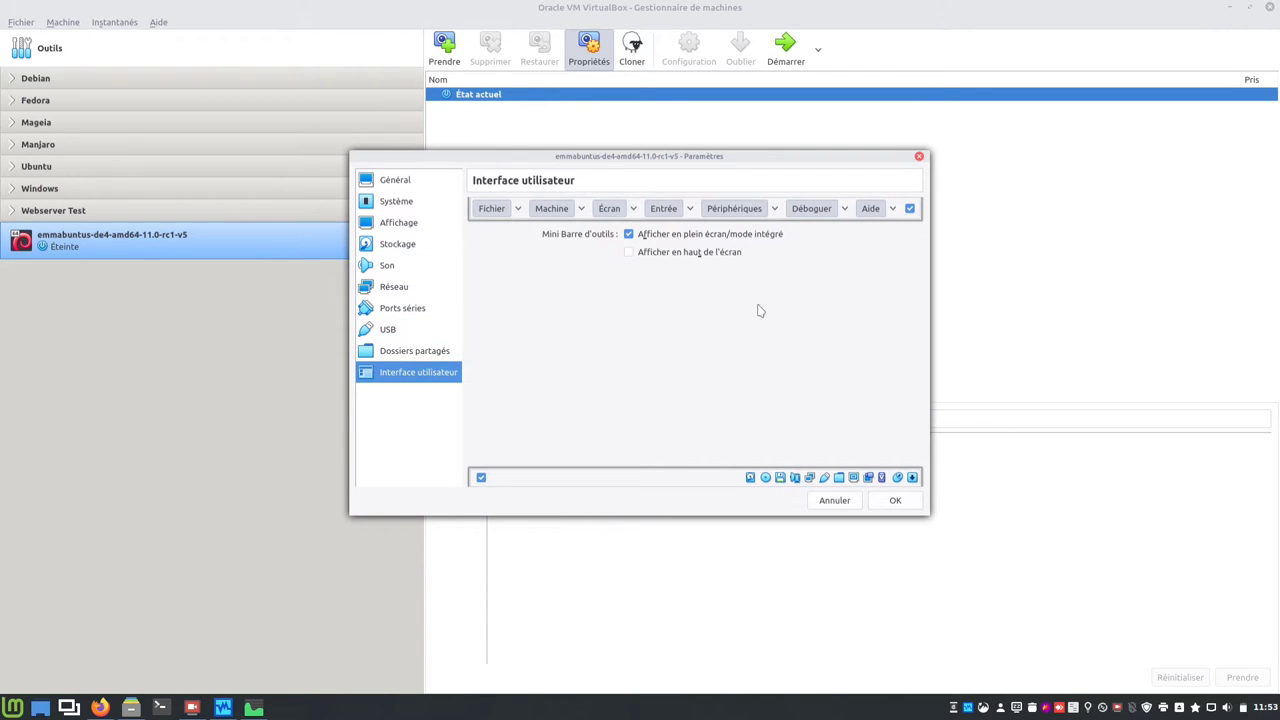
{"action": "left_click", "coordinate": [700, 238]}
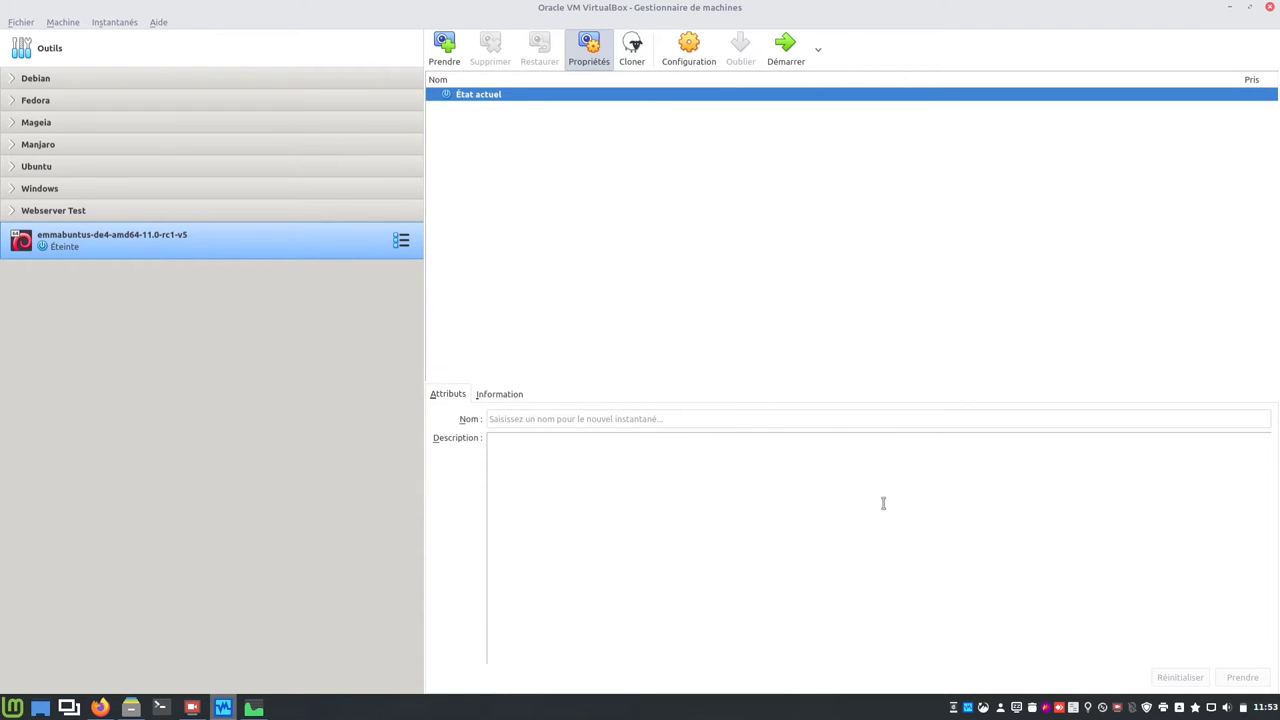
Step: Start the emmabuntus-de4-amd64-11.0-rc1-v5 virtual machine
{"action": "left_click", "coordinate": [785, 60]}
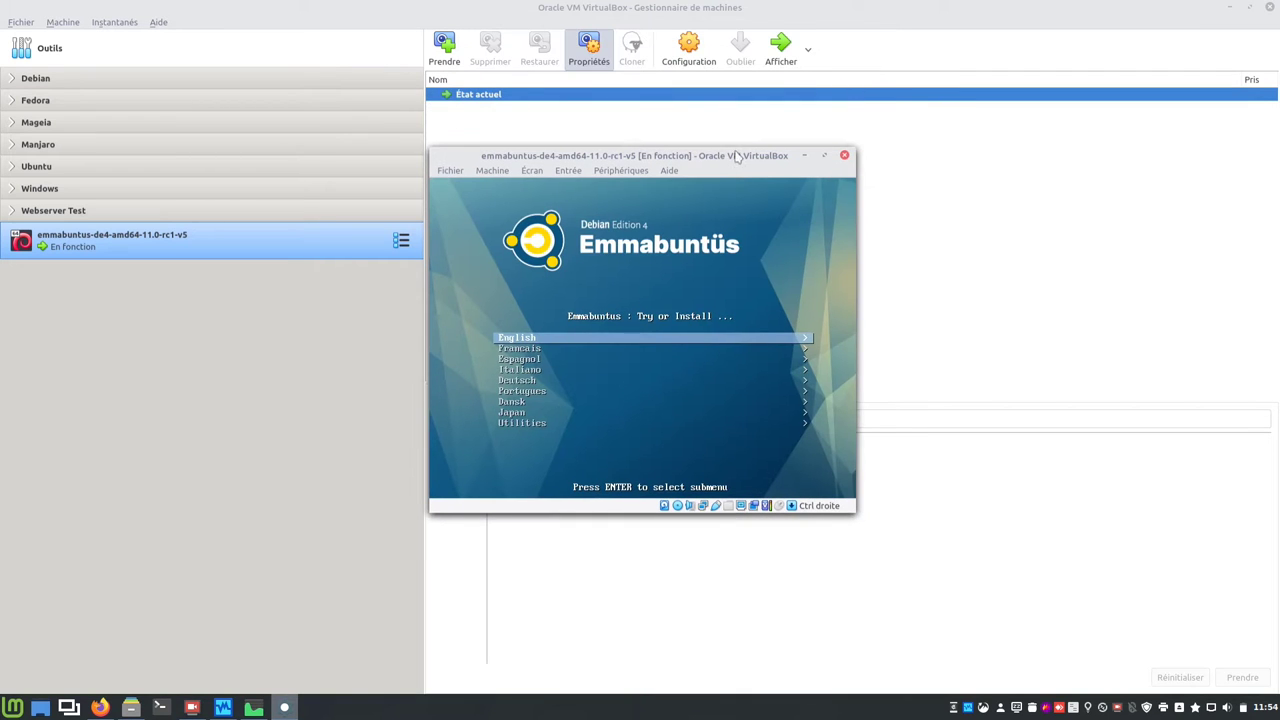
{"action": "key", "text": "Down"}
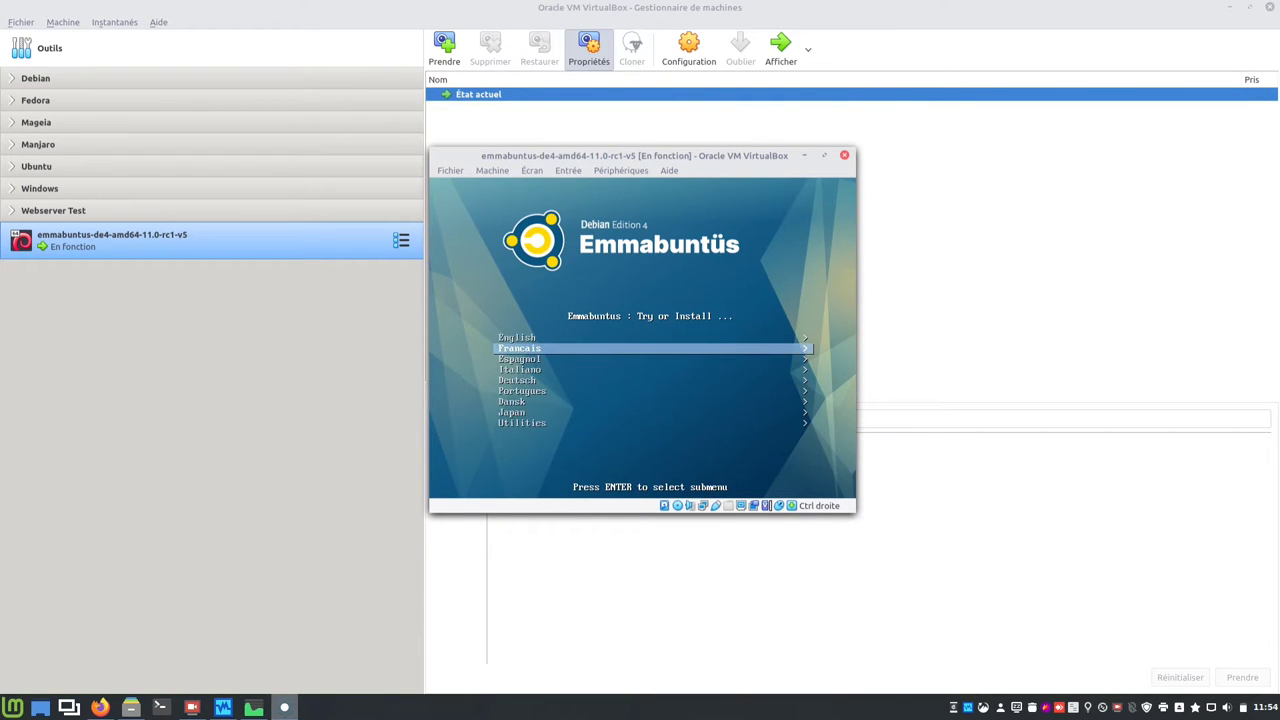
{"action": "key", "text": "Up"}
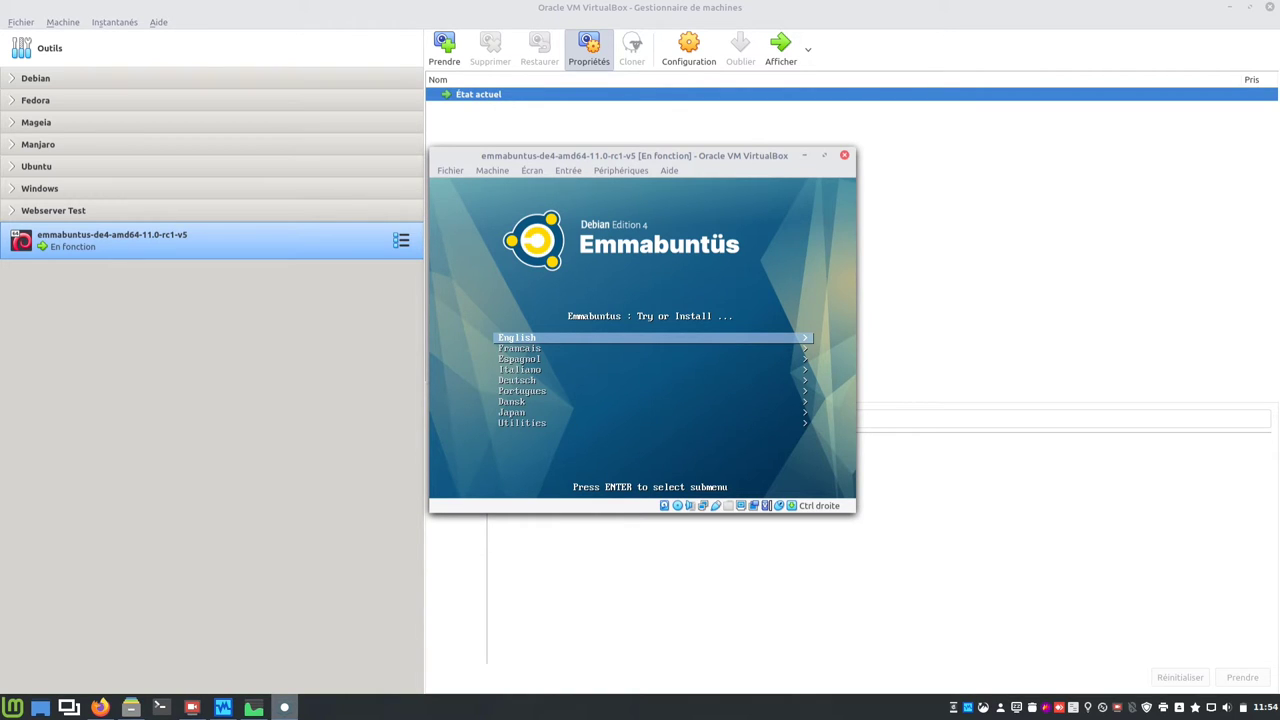
Step: Minimize the Manager and file manager, then select Francais in the boot menu
{"action": "left_click", "coordinate": [1230, 8]}
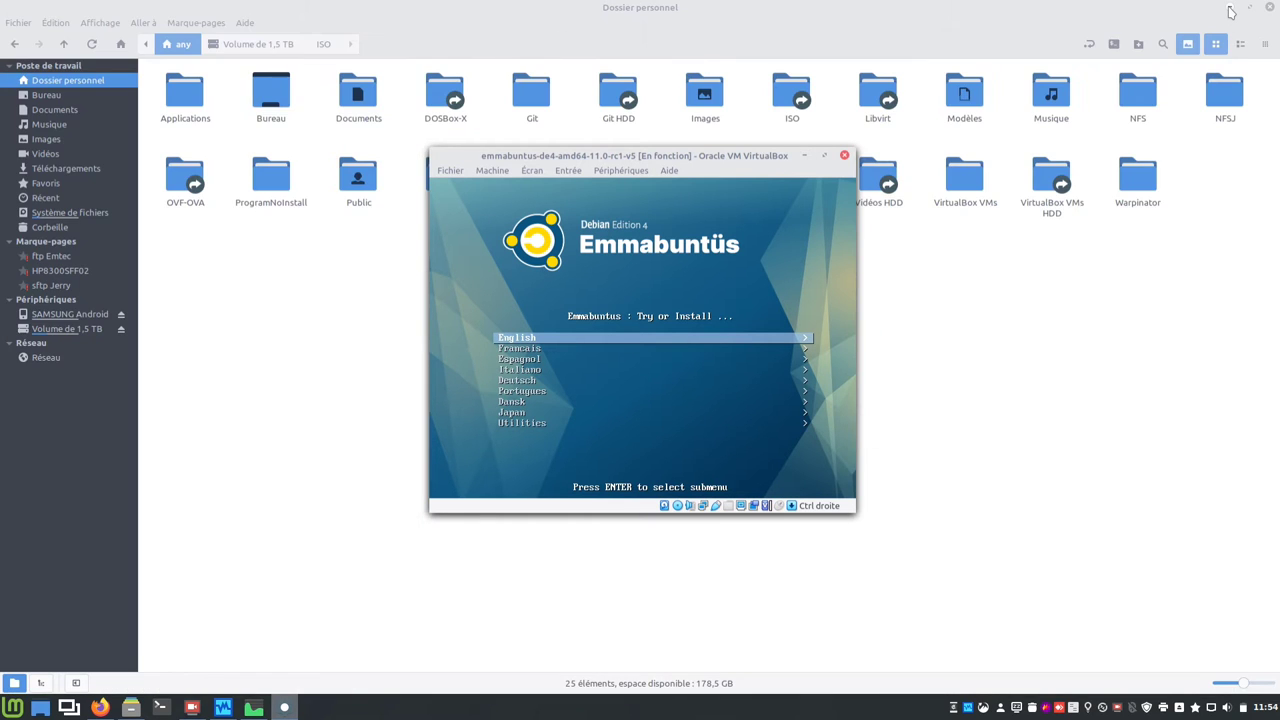
{"action": "left_click", "coordinate": [1230, 10]}
{"action": "left_click_drag", "start_coordinate": [758, 158], "coordinate": [755, 178]}
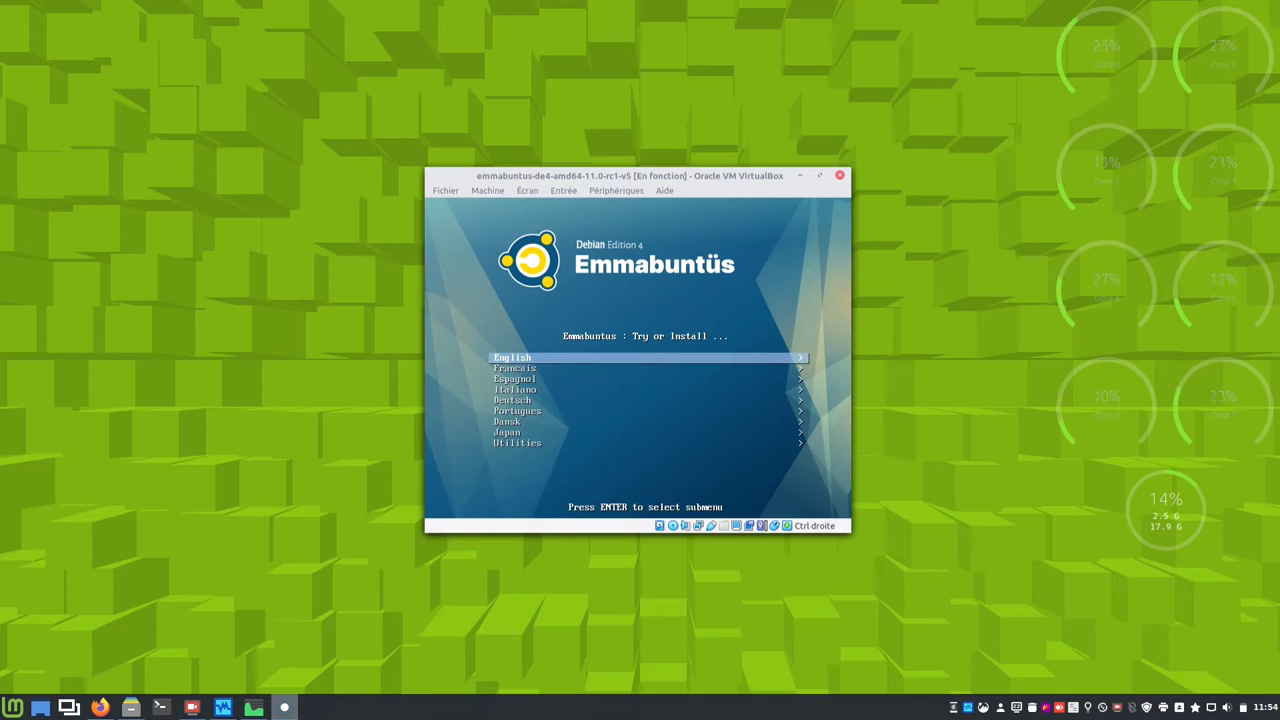
{"action": "key", "text": "Down"}
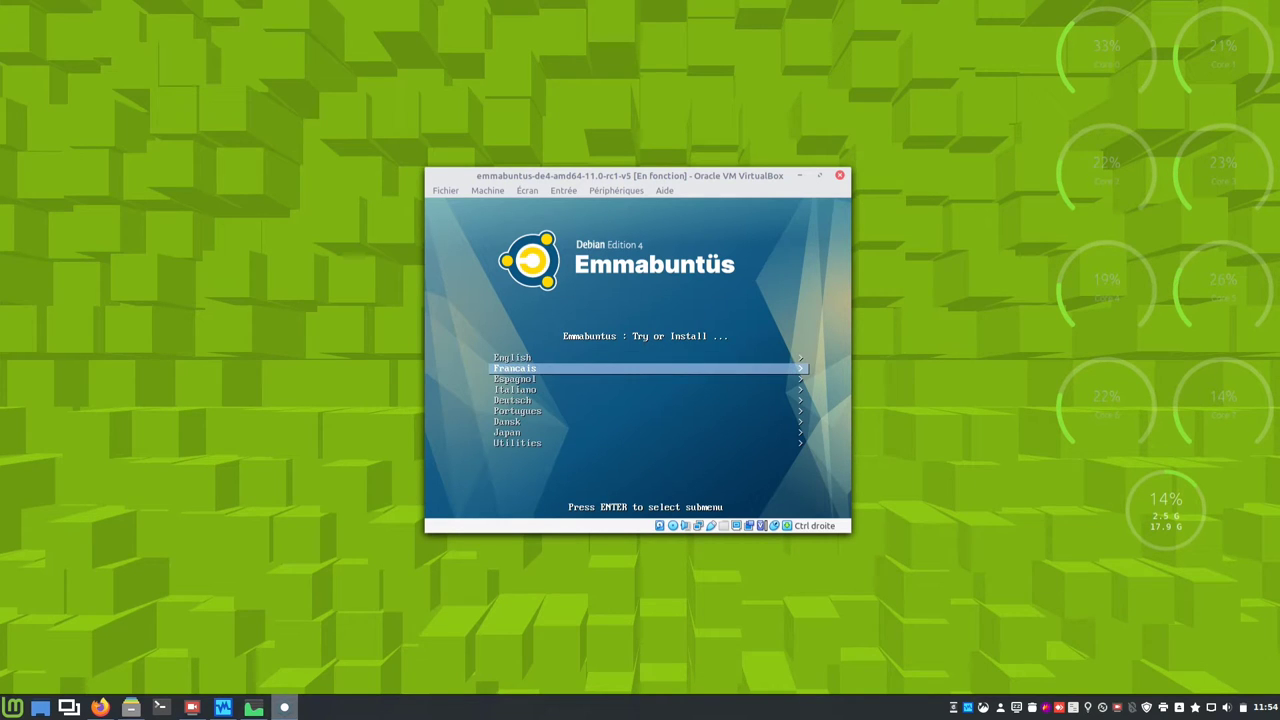
{"action": "key", "text": "Return"}
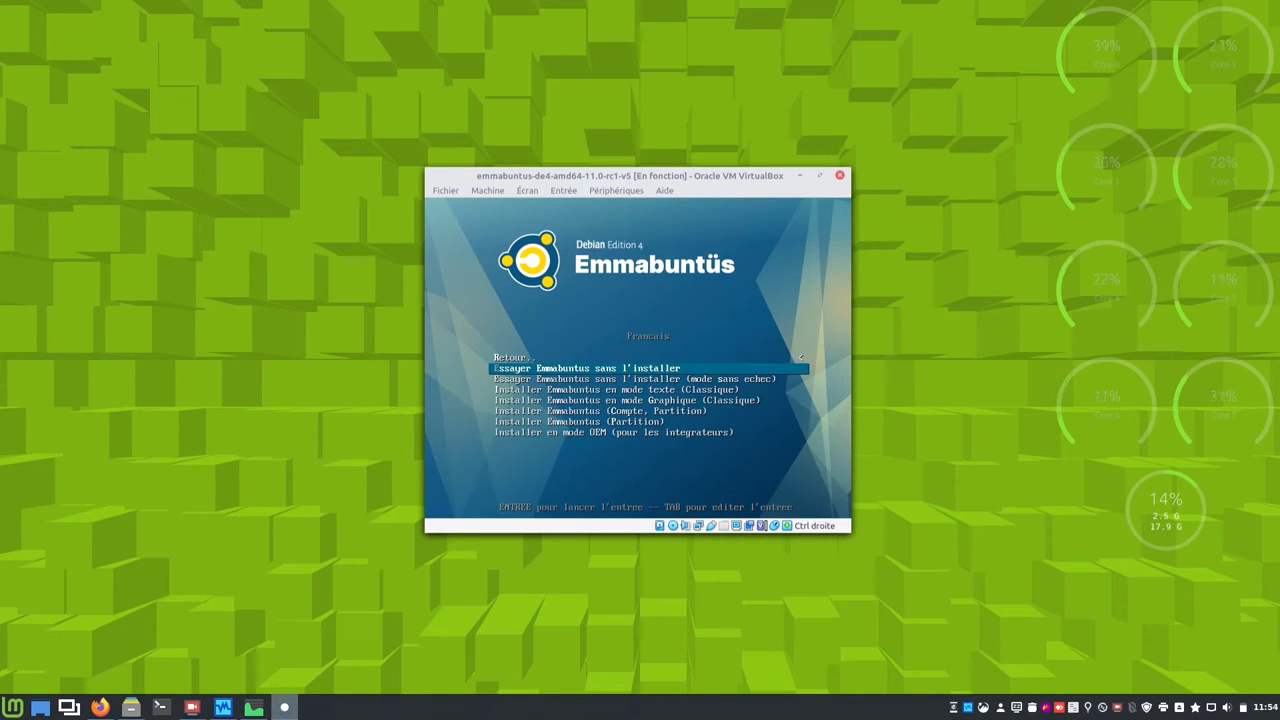
Step: Choose 'Essayer Emmabuntus sans l'installer' to boot the live Debian Edition 4 desktop
{"action": "key", "text": "Return"}
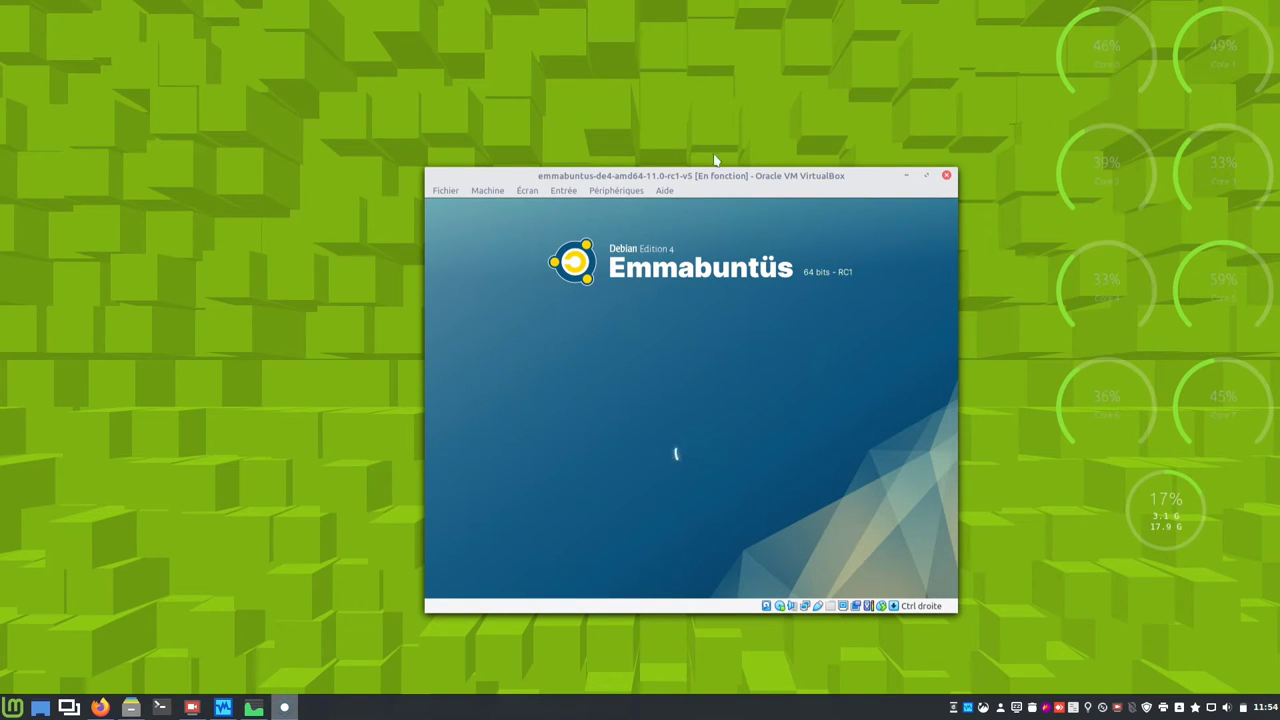
{"action": "left_click_drag", "start_coordinate": [759, 173], "coordinate": [697, 142]}
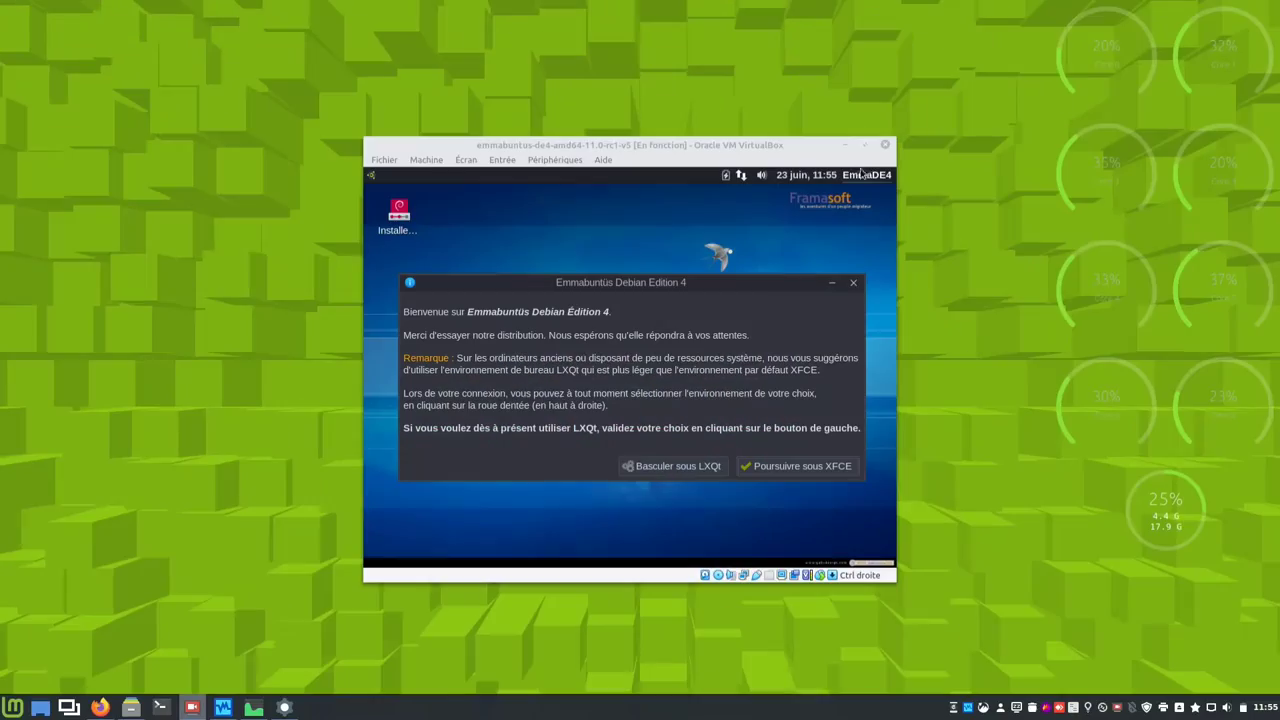
Step: Maximize the VM window, centre the welcome dialog and continue with the XFCE desktop
{"action": "left_click", "coordinate": [866, 146]}
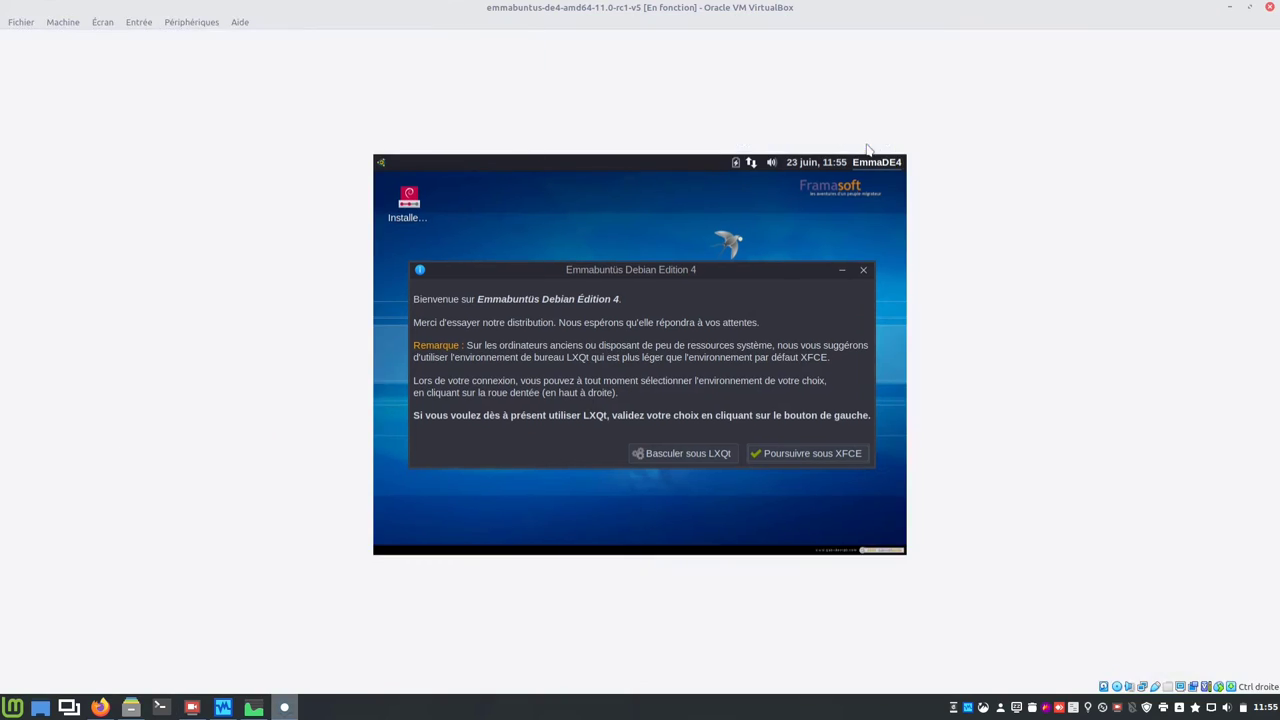
{"action": "left_click_drag", "start_coordinate": [410, 152], "coordinate": [801, 246]}
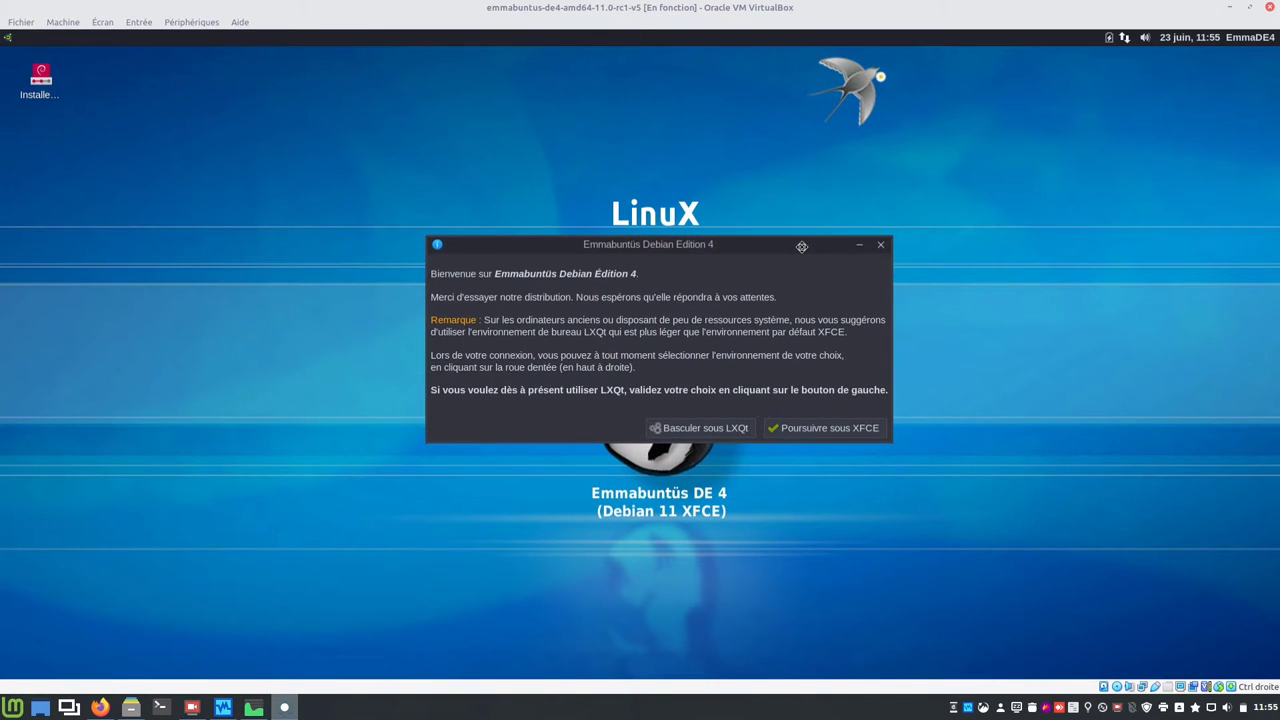
{"action": "left_click", "coordinate": [103, 22]}
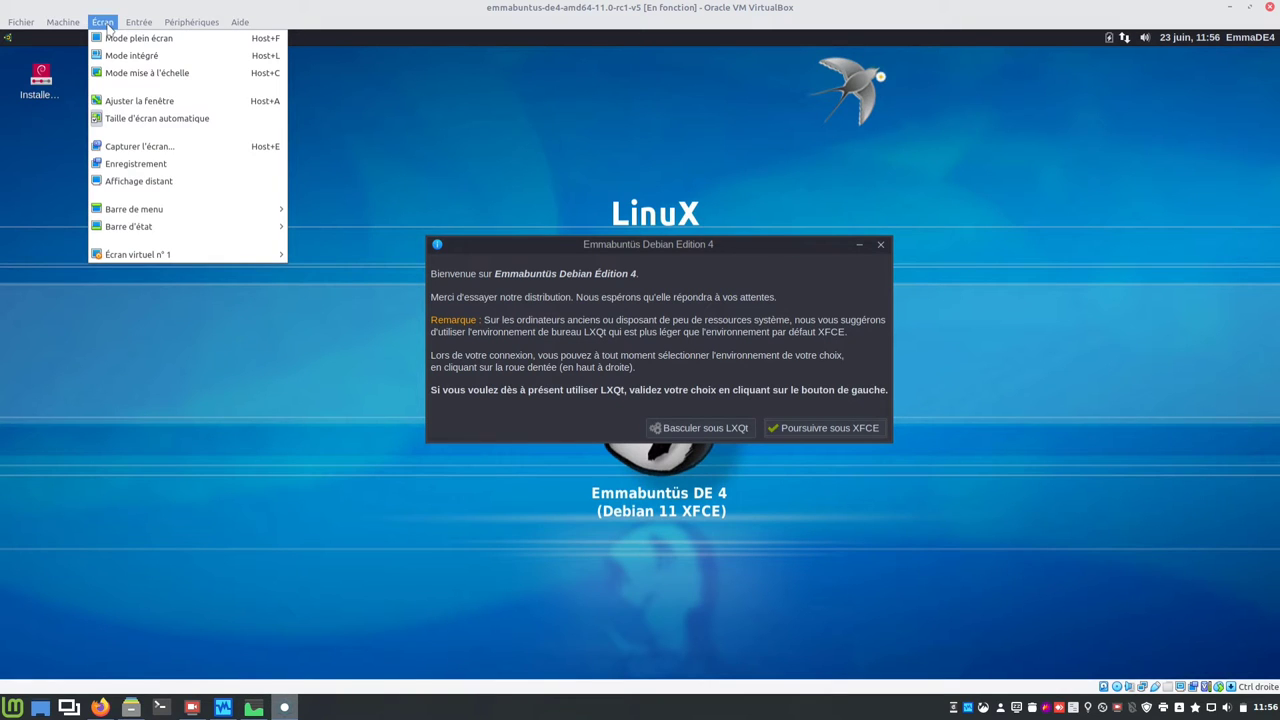
{"action": "left_click", "coordinate": [88, 310]}
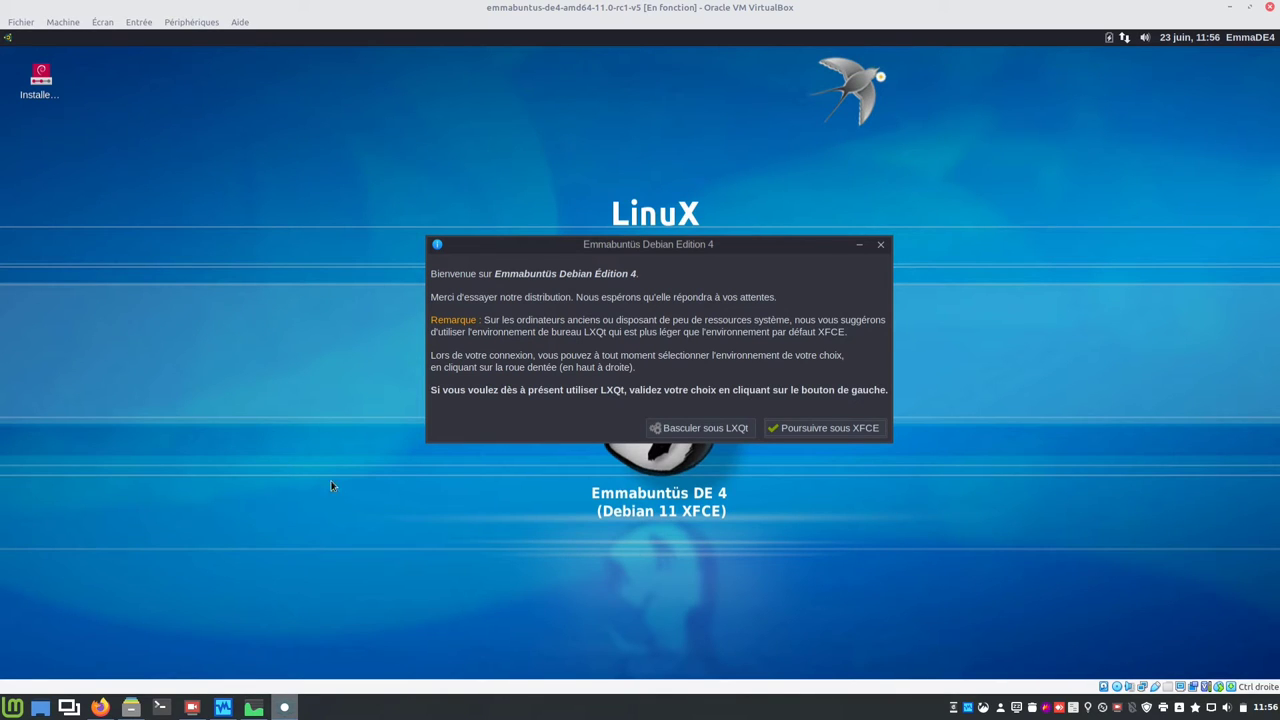
{"action": "left_click", "coordinate": [808, 433]}
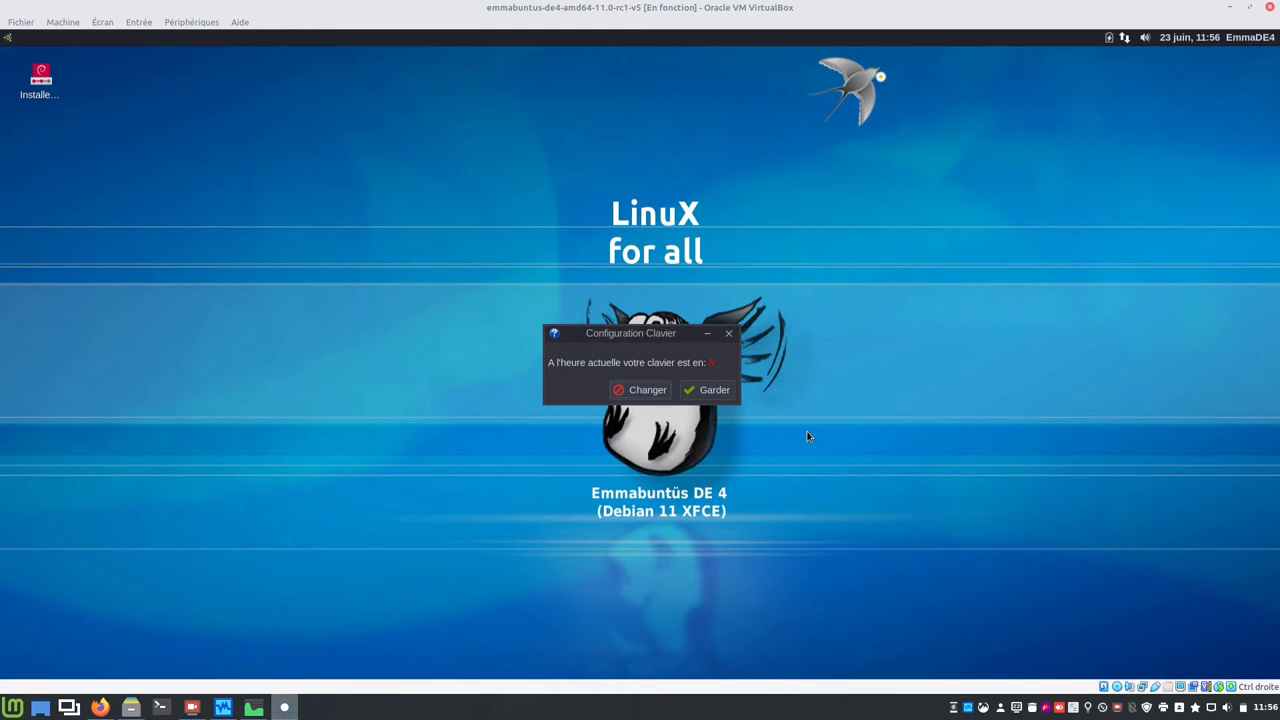
Step: Set the keyboard layout to Belgique with the Belge variant, apply it, and close LXKeymap
{"action": "left_click", "coordinate": [641, 392]}
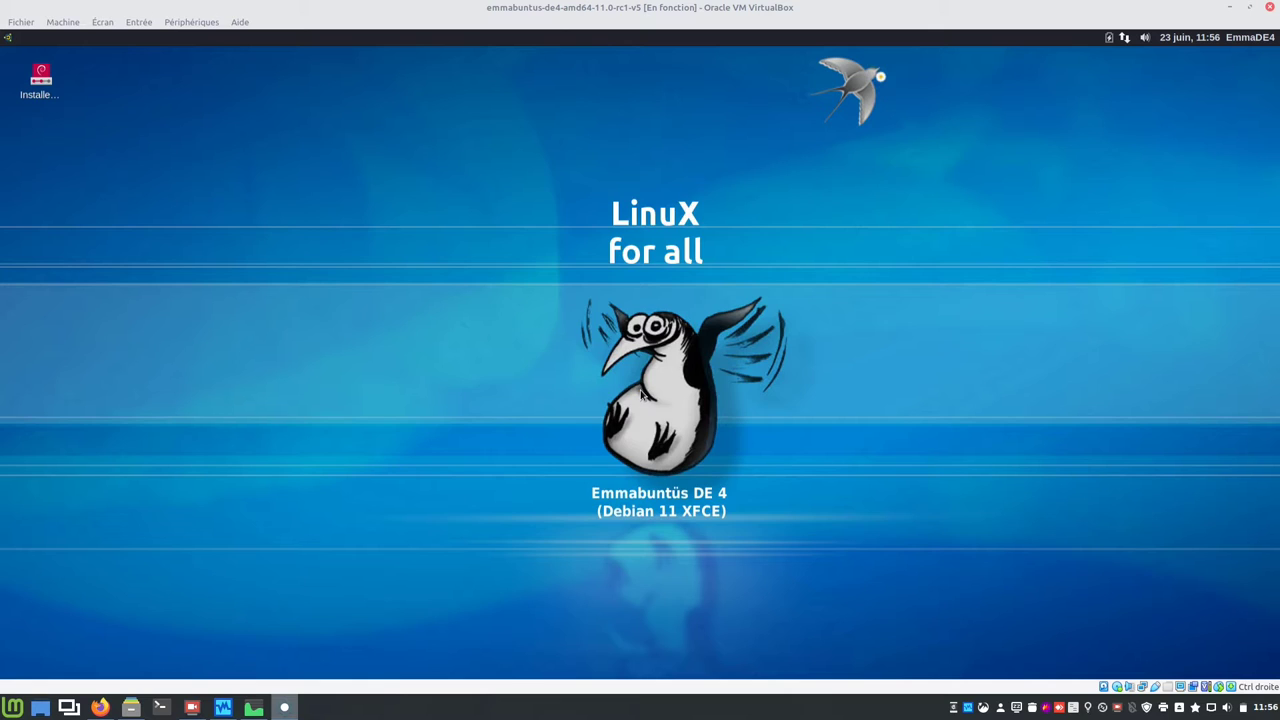
{"action": "scroll", "coordinate": [576, 360], "scroll_direction": "up", "scroll_amount": 10}
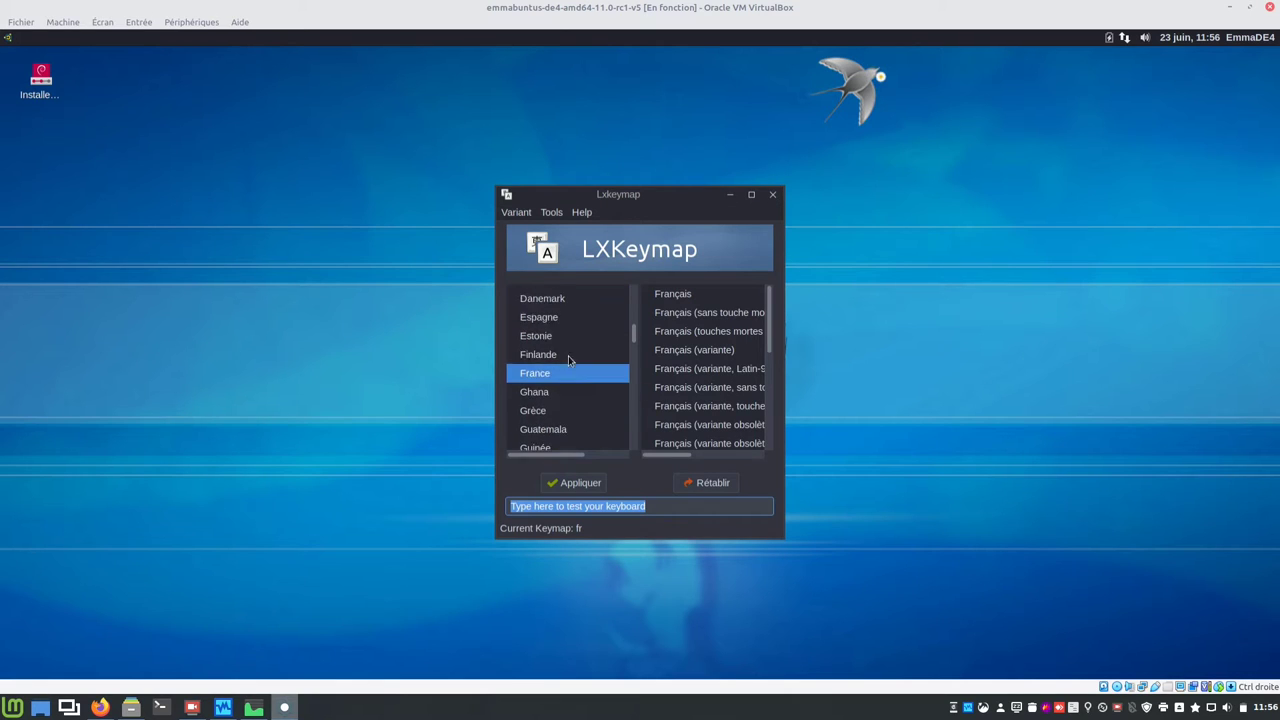
{"action": "scroll", "coordinate": [560, 372], "scroll_direction": "up", "scroll_amount": 2}
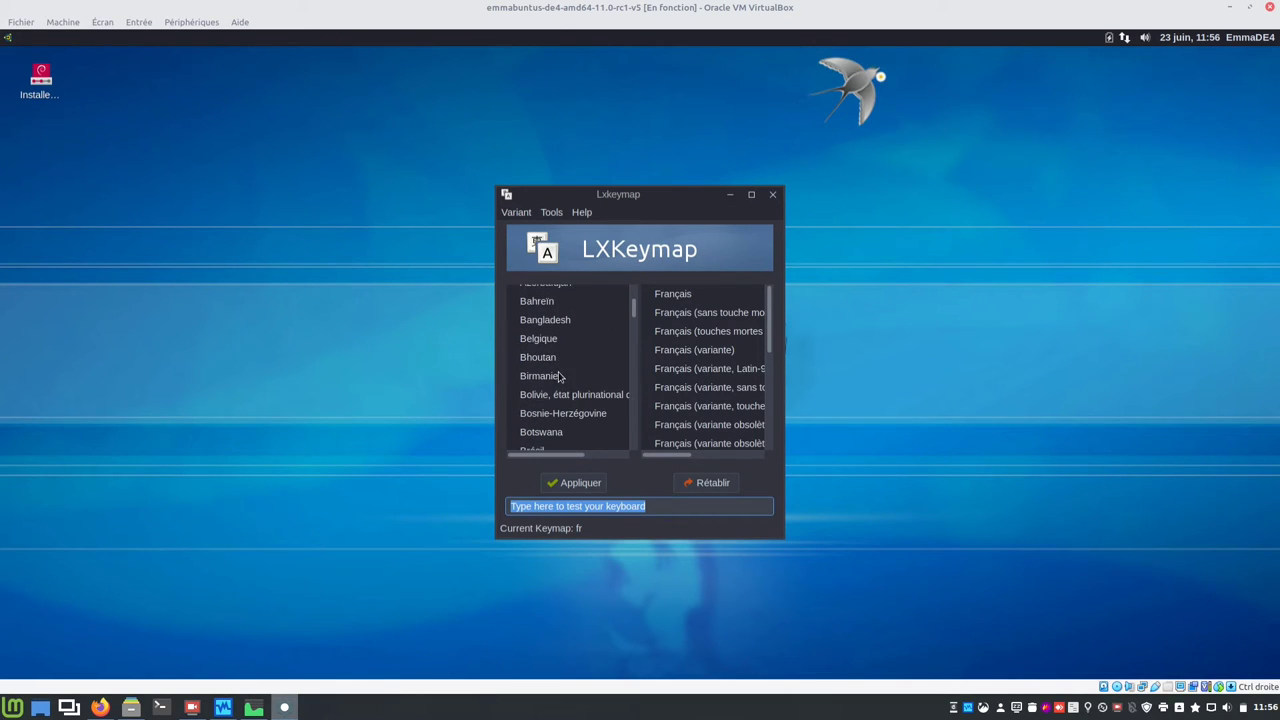
{"action": "left_click", "coordinate": [550, 345]}
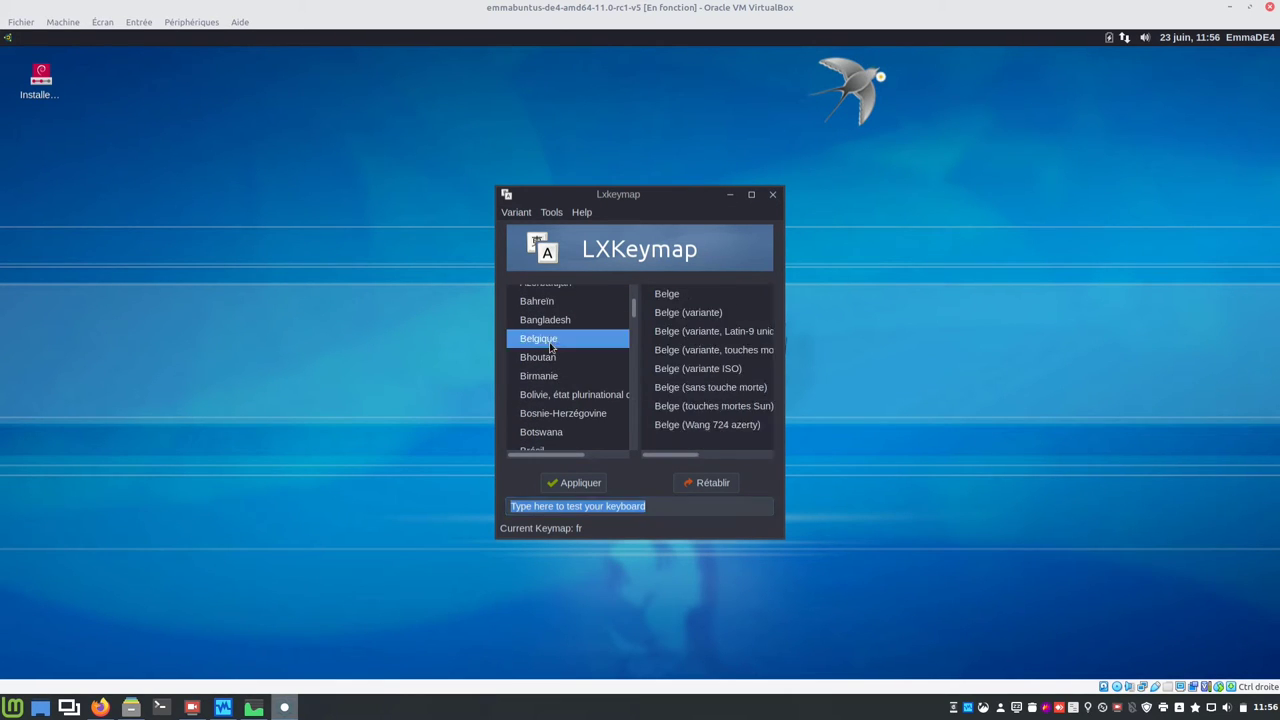
{"action": "left_click", "coordinate": [666, 293]}
{"action": "left_click", "coordinate": [578, 483]}
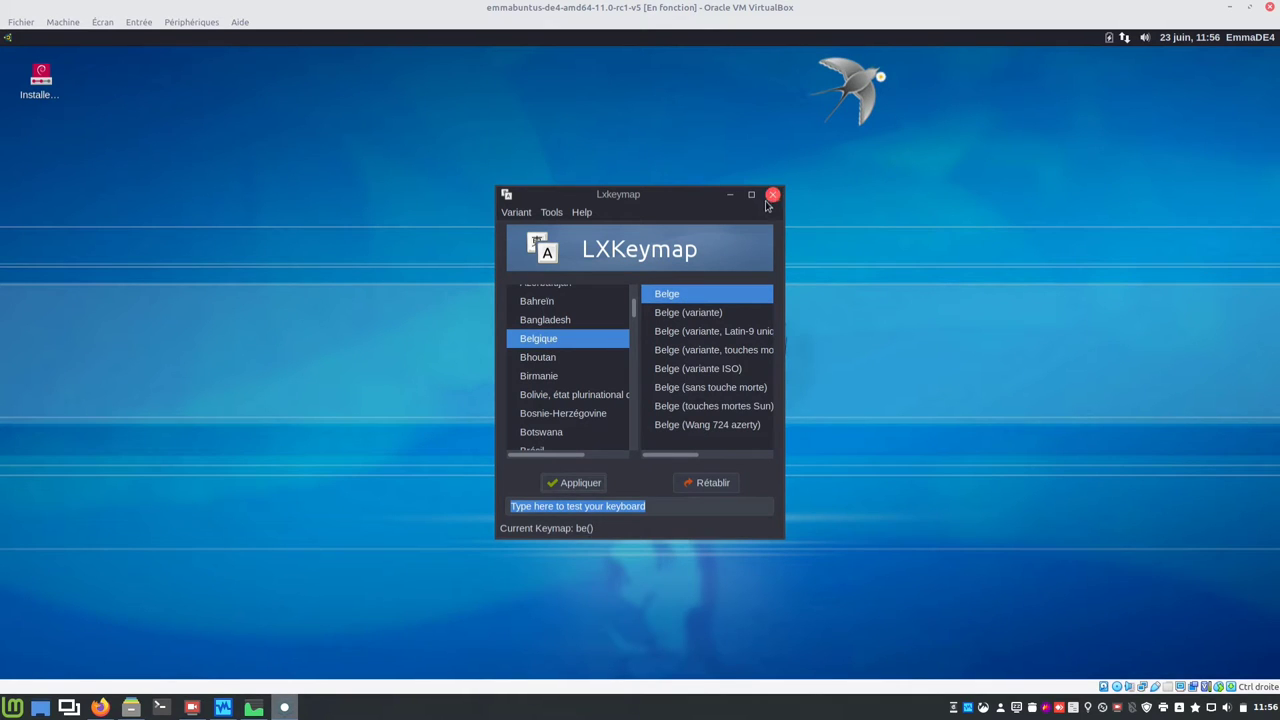
{"action": "left_click", "coordinate": [772, 195]}
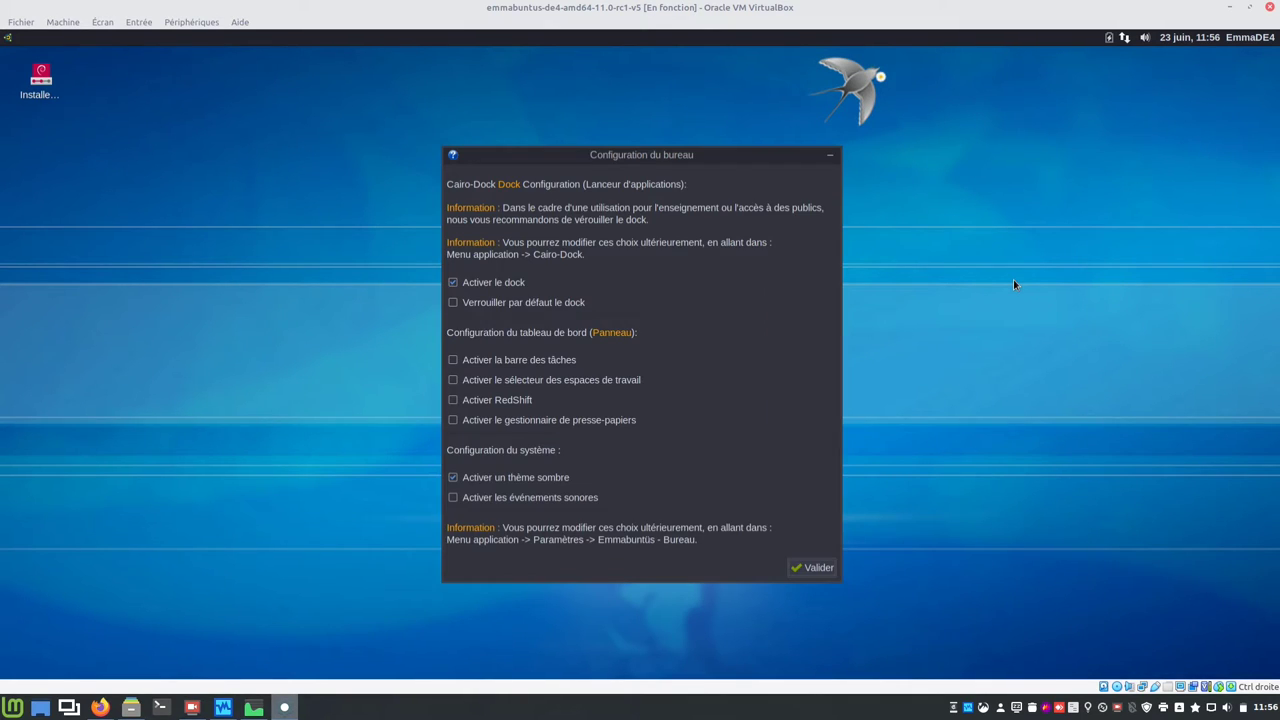
Step: Enable dock locking, workspace switcher, RedShift, clipboard manager and sound events, then choose the Complète dock
{"action": "left_click", "coordinate": [524, 310]}
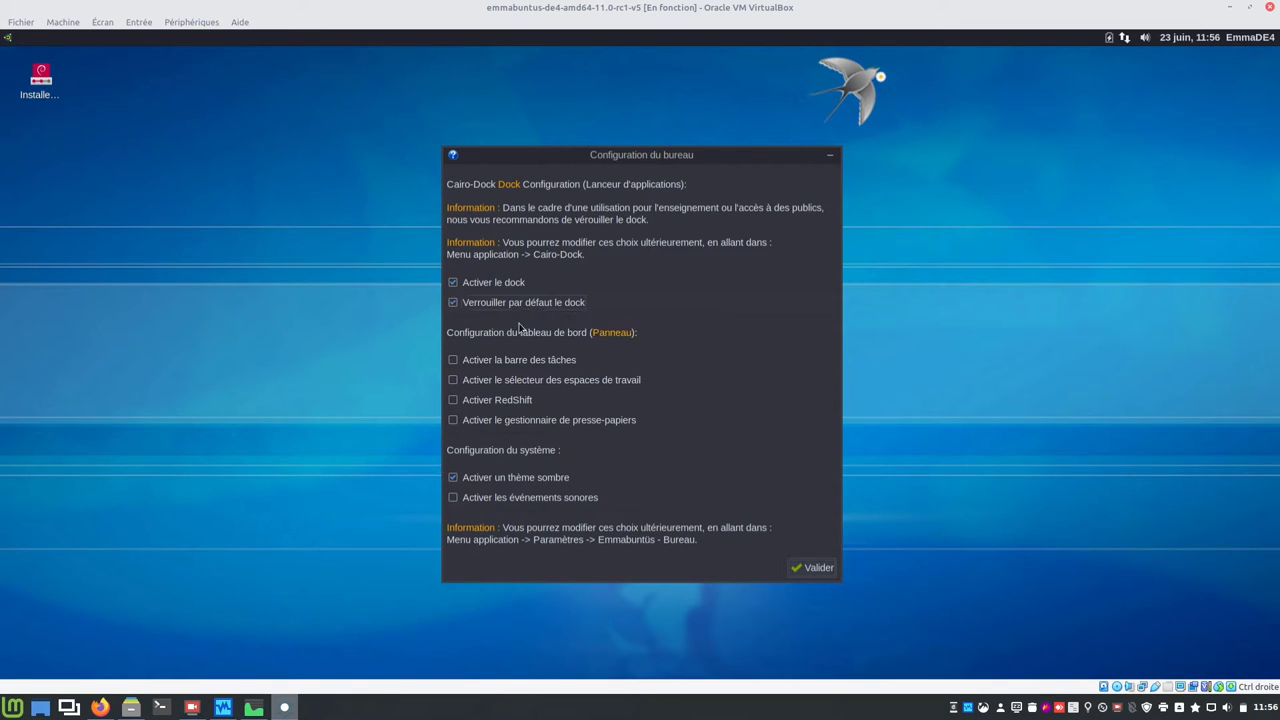
{"action": "left_click", "coordinate": [497, 384]}
{"action": "left_click", "coordinate": [487, 402]}
{"action": "left_click", "coordinate": [486, 421]}
{"action": "left_click", "coordinate": [541, 499]}
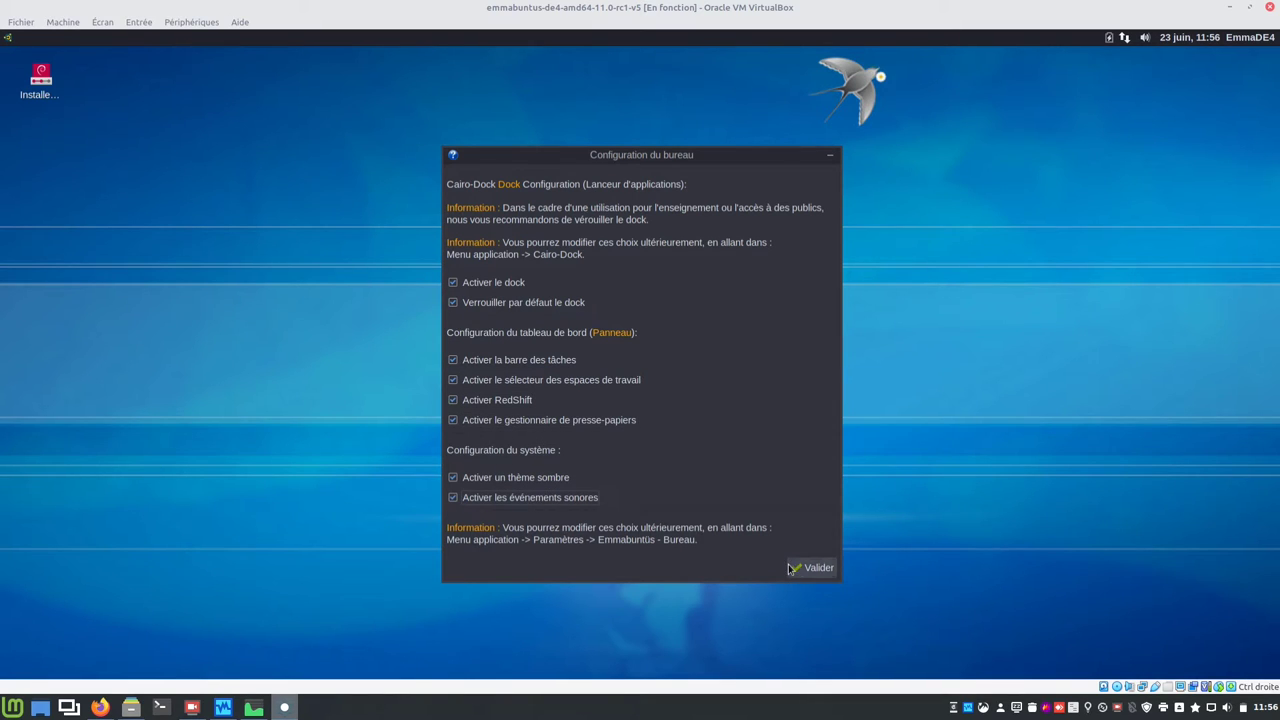
{"action": "left_click", "coordinate": [812, 567]}
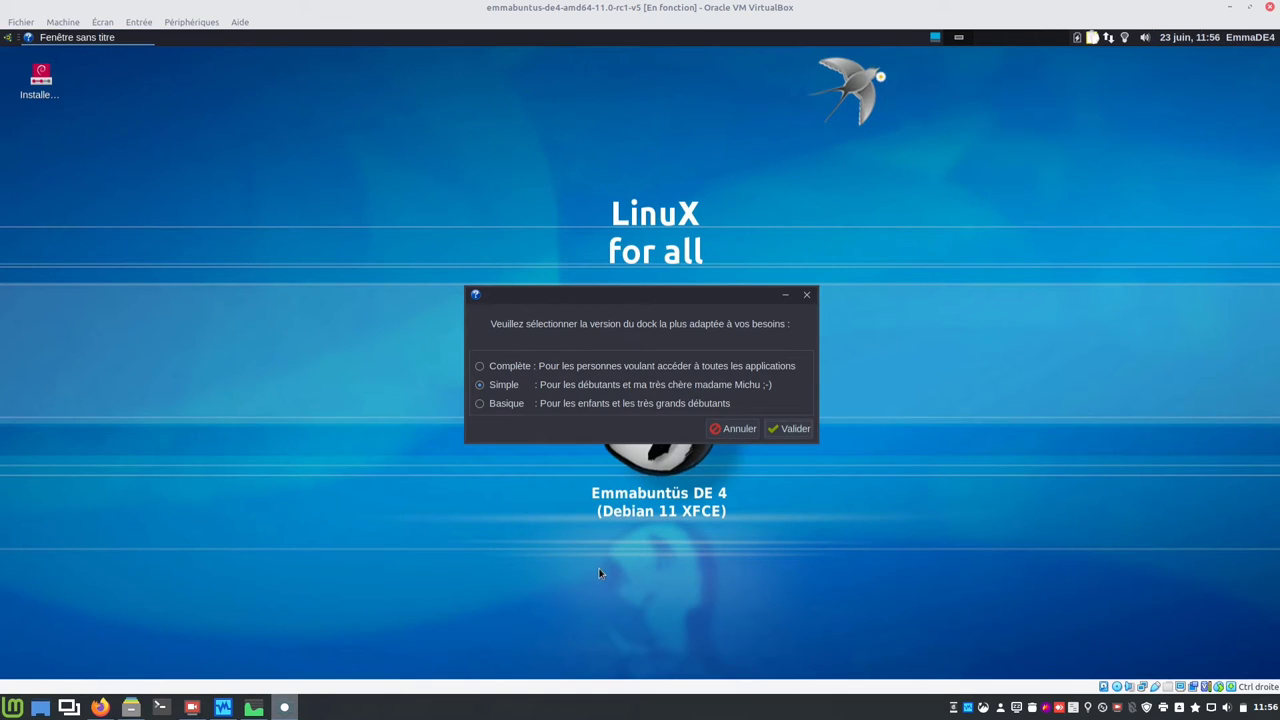
{"action": "left_click", "coordinate": [505, 367]}
{"action": "left_click", "coordinate": [795, 429]}
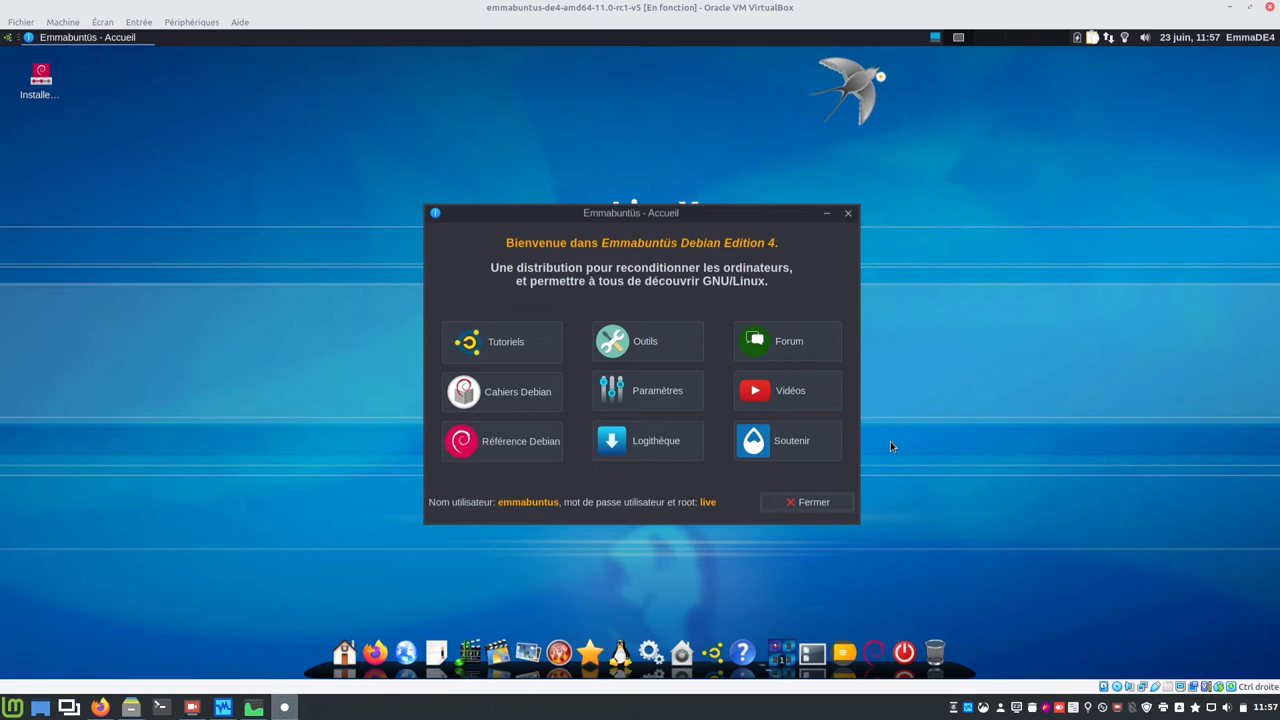
Step: Close the Accueil window and launch the desktop installer in Installation Classique mode
{"action": "left_click", "coordinate": [836, 502]}
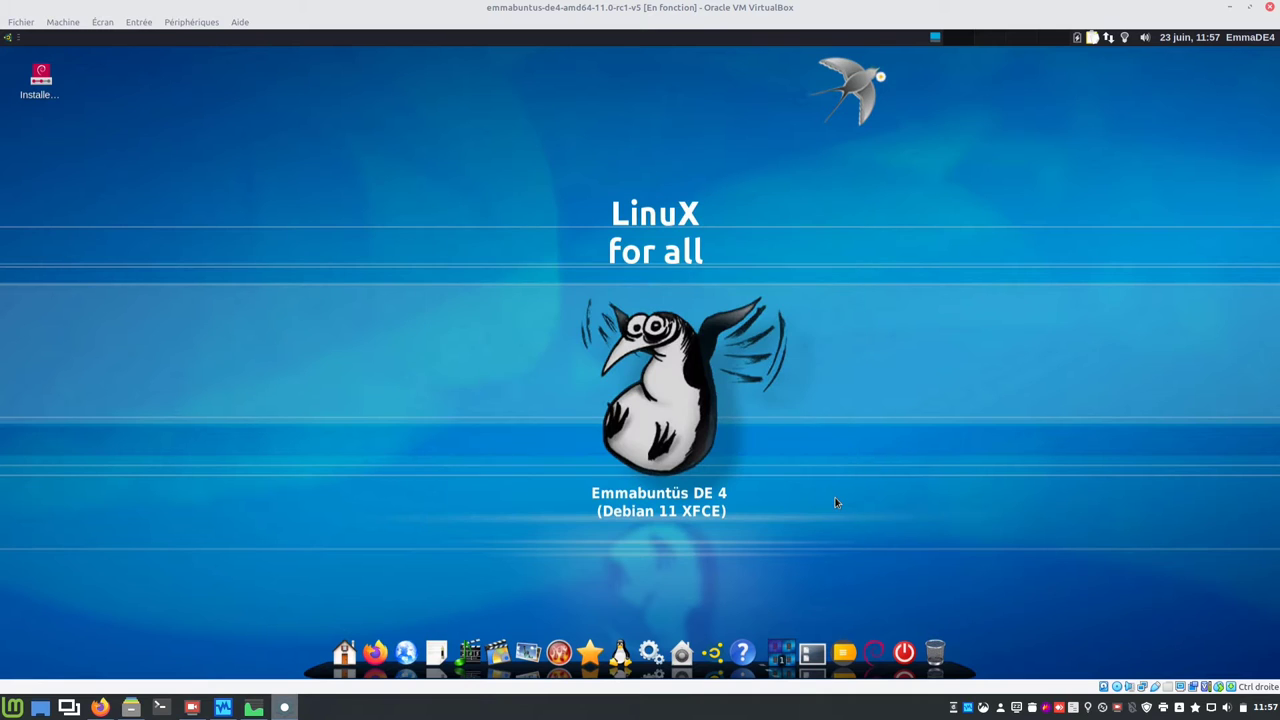
{"action": "left_click", "coordinate": [37, 82]}
{"action": "right_click", "coordinate": [37, 80]}
{"action": "left_click", "coordinate": [62, 88]}
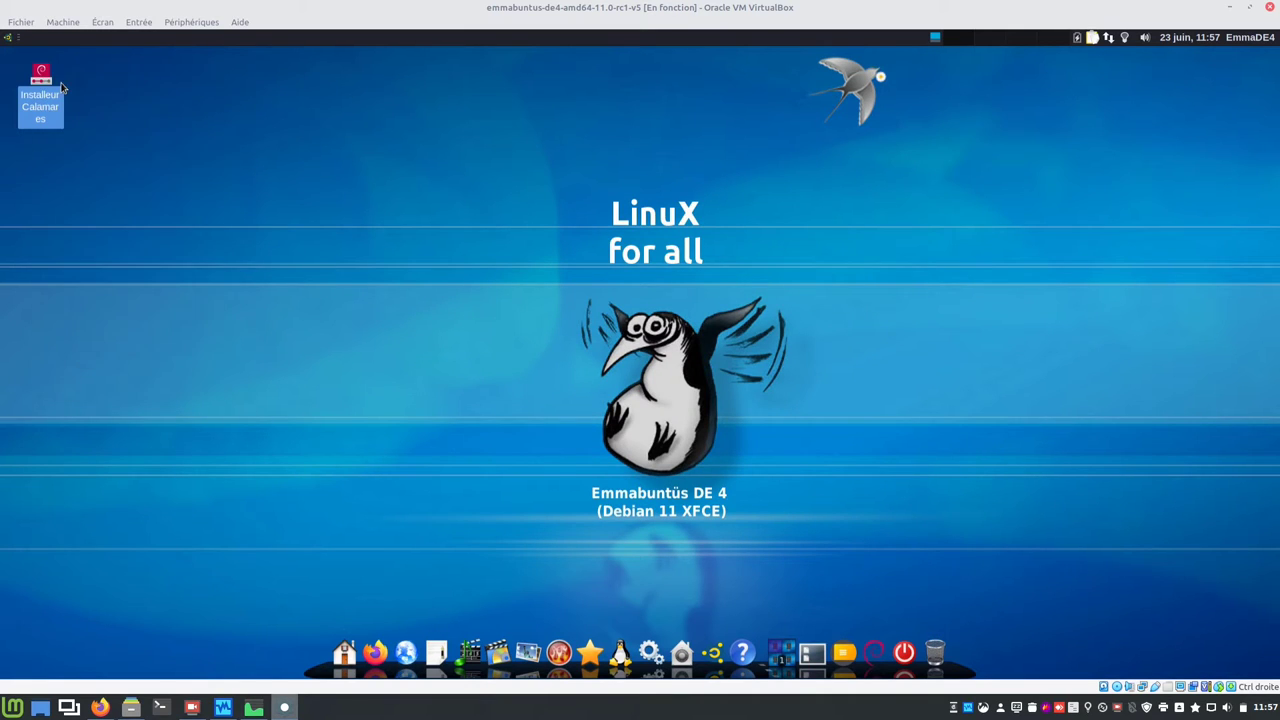
{"action": "left_click", "coordinate": [54, 143]}
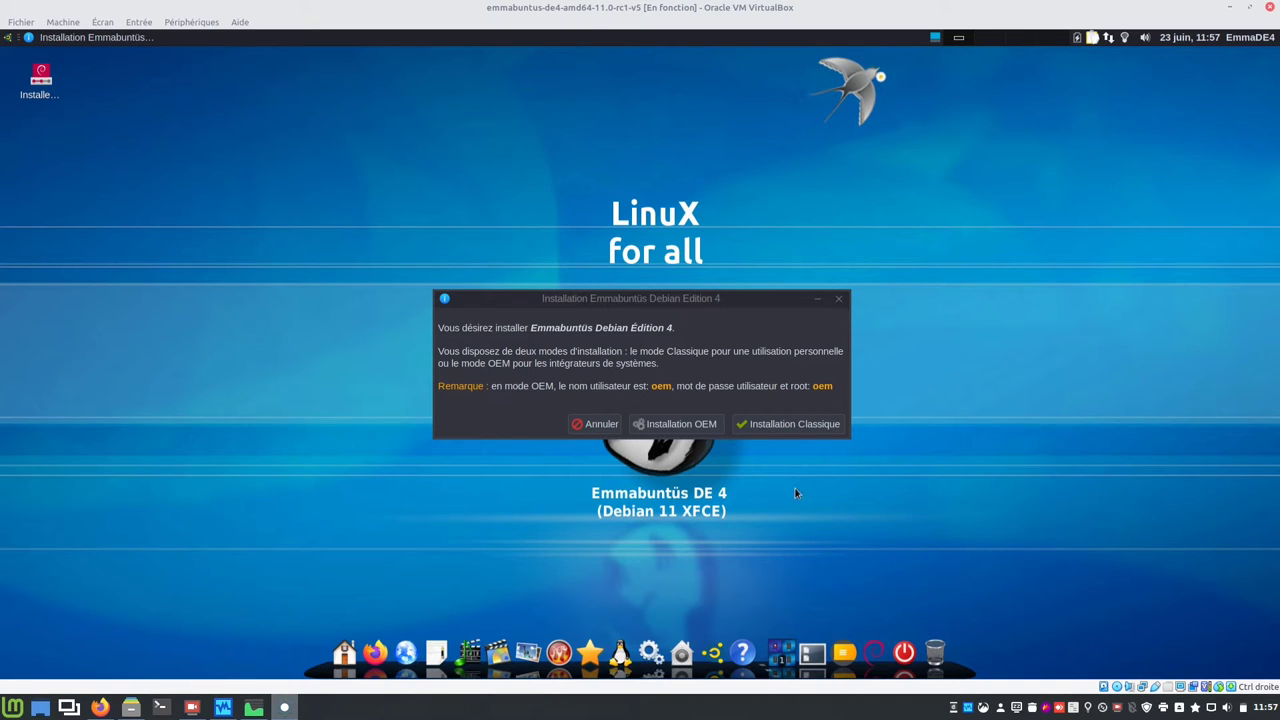
{"action": "left_click", "coordinate": [796, 428]}
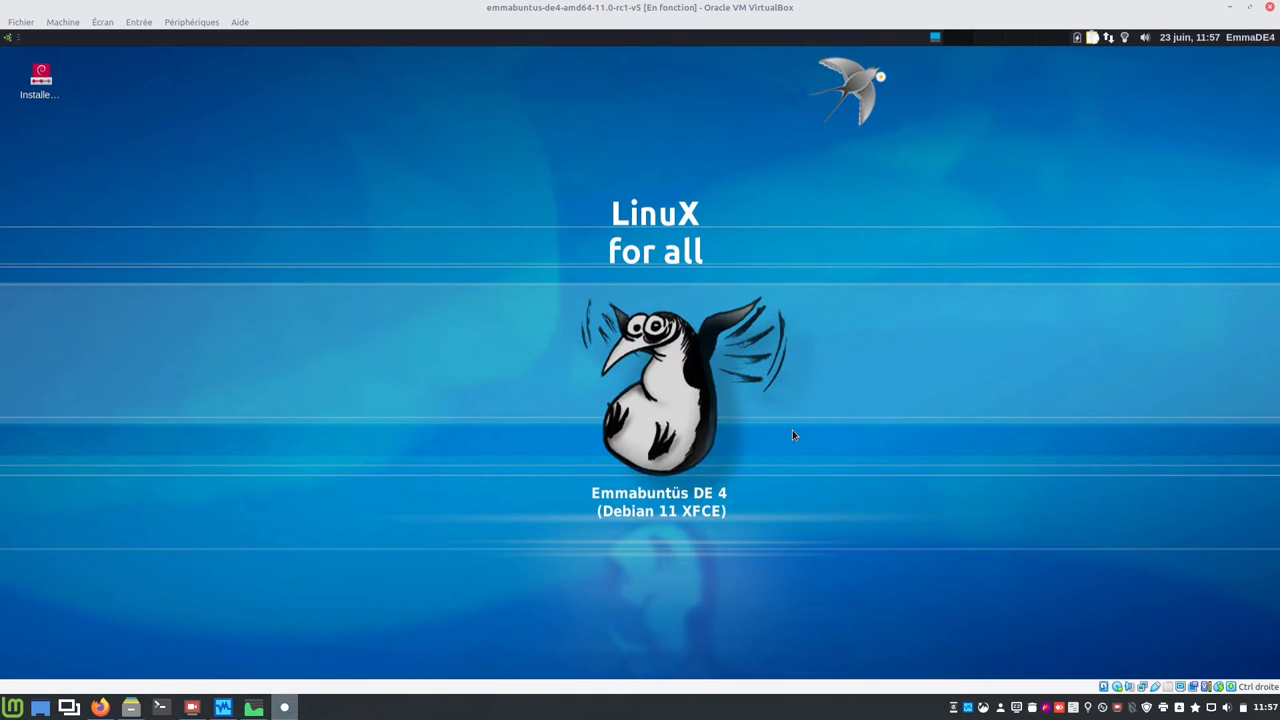
Step: Set the installer time zone to Brussels and choose to erase the whole disk
{"action": "left_click_drag", "start_coordinate": [574, 63], "coordinate": [881, 208]}
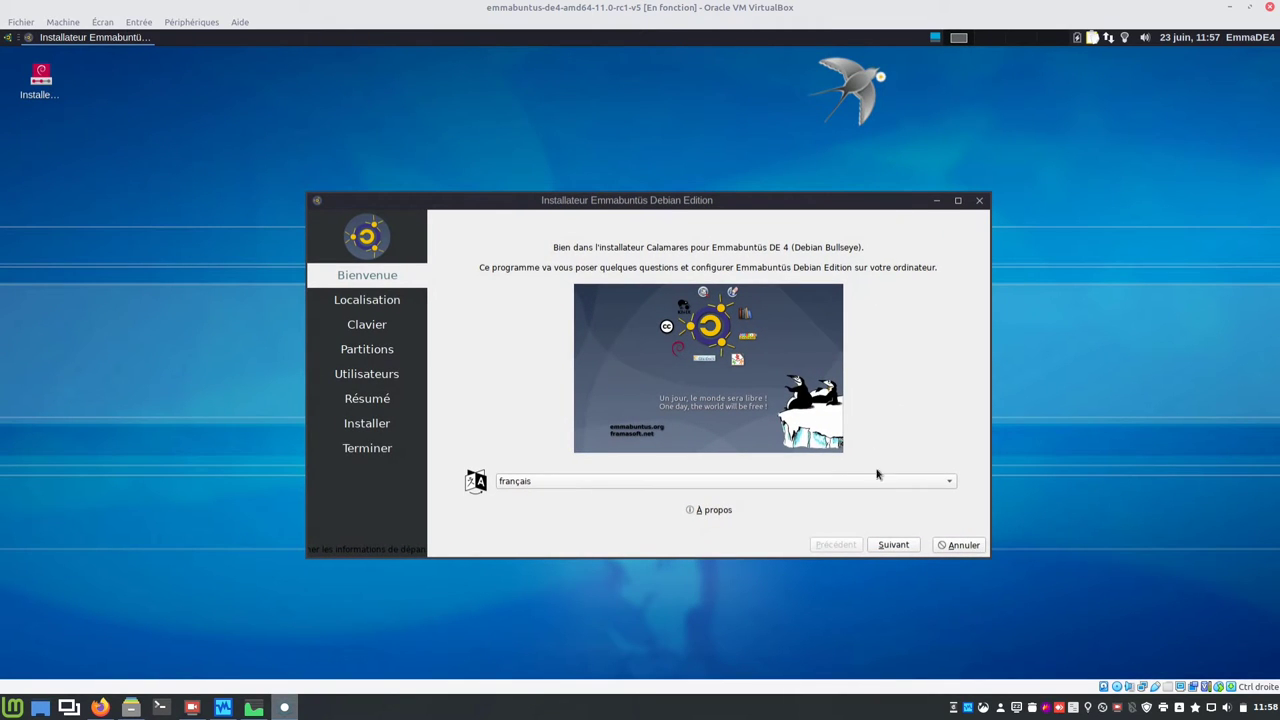
{"action": "left_click", "coordinate": [906, 548]}
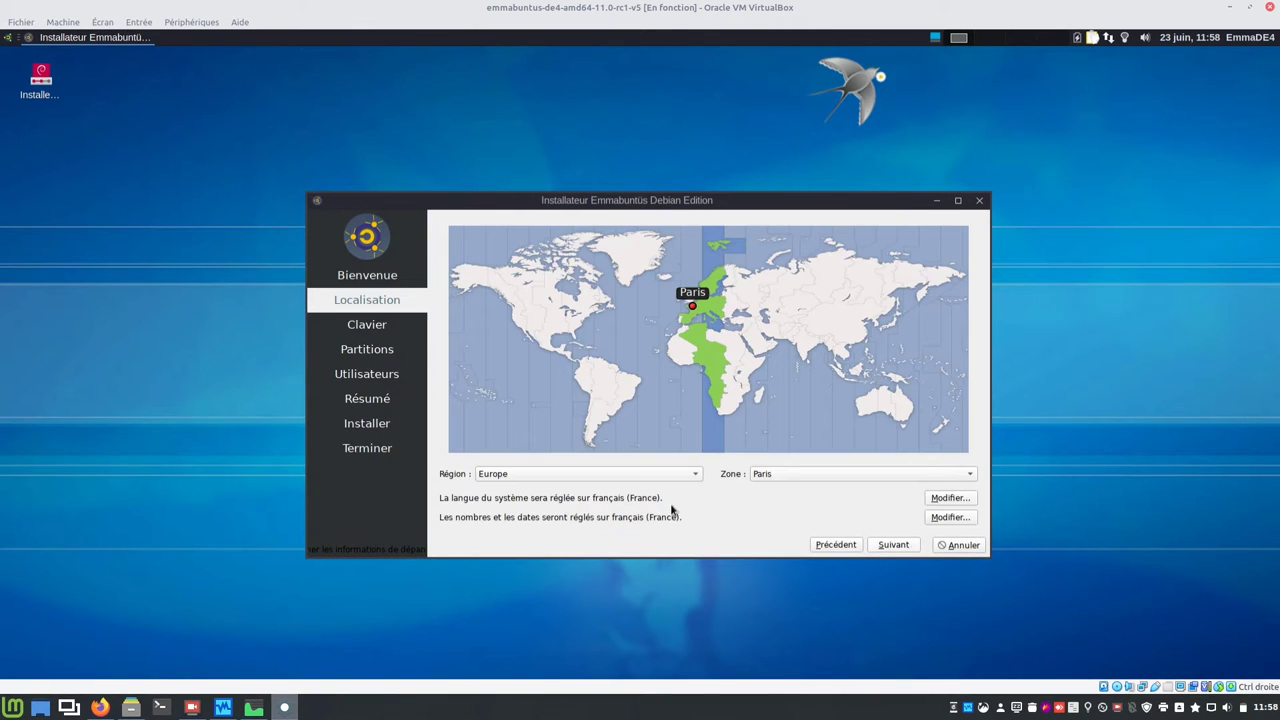
{"action": "left_click", "coordinate": [818, 476]}
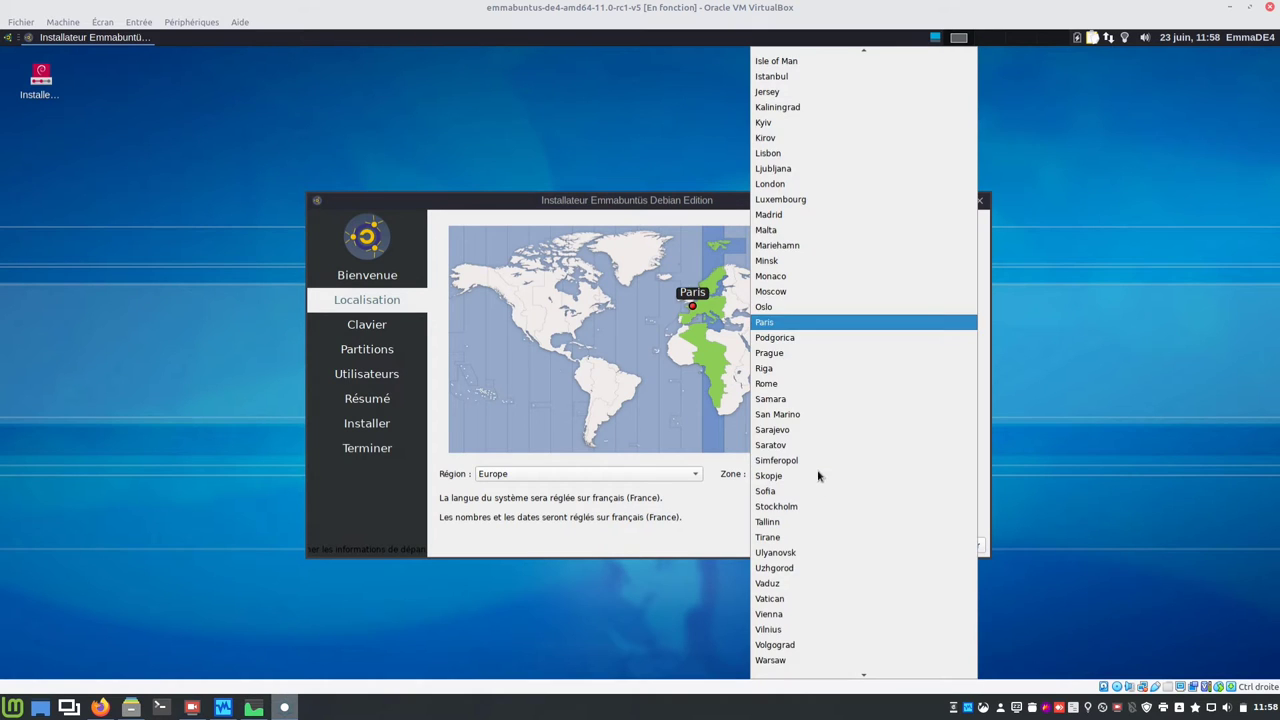
{"action": "scroll", "coordinate": [826, 337], "scroll_direction": "up", "scroll_amount": 5}
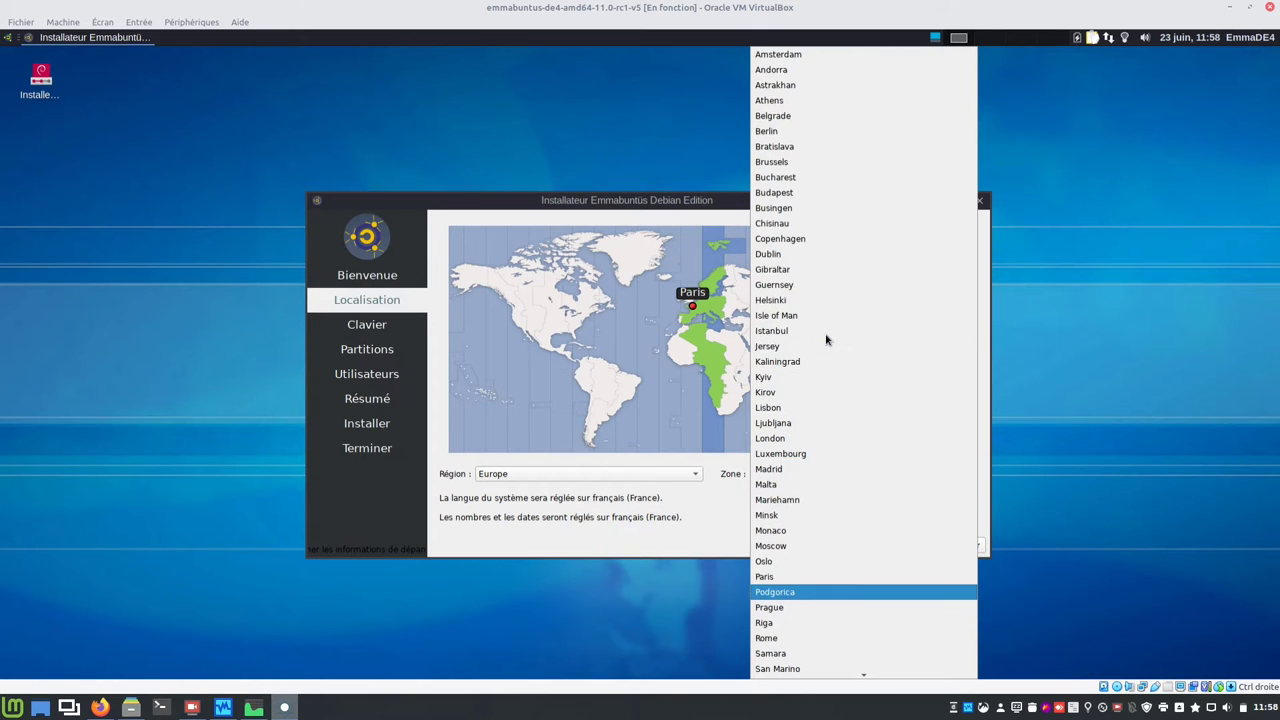
{"action": "left_click", "coordinate": [790, 162]}
{"action": "left_click", "coordinate": [881, 546]}
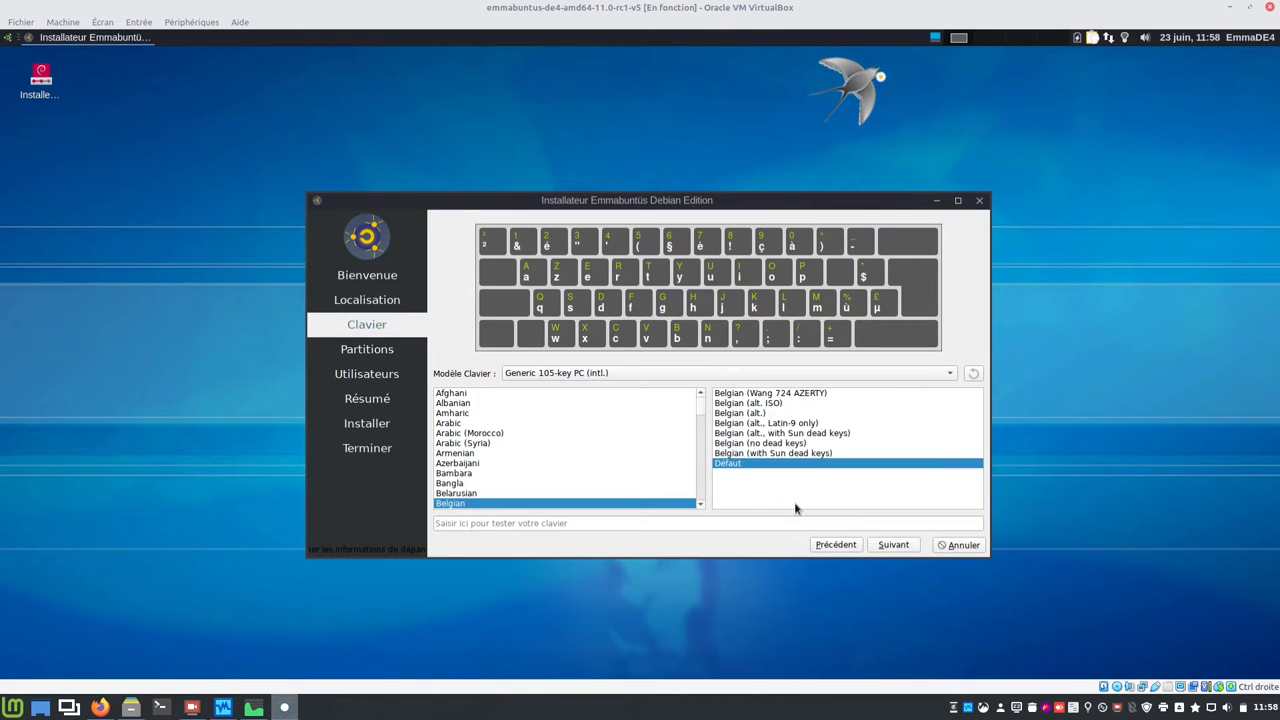
{"action": "left_click", "coordinate": [894, 546]}
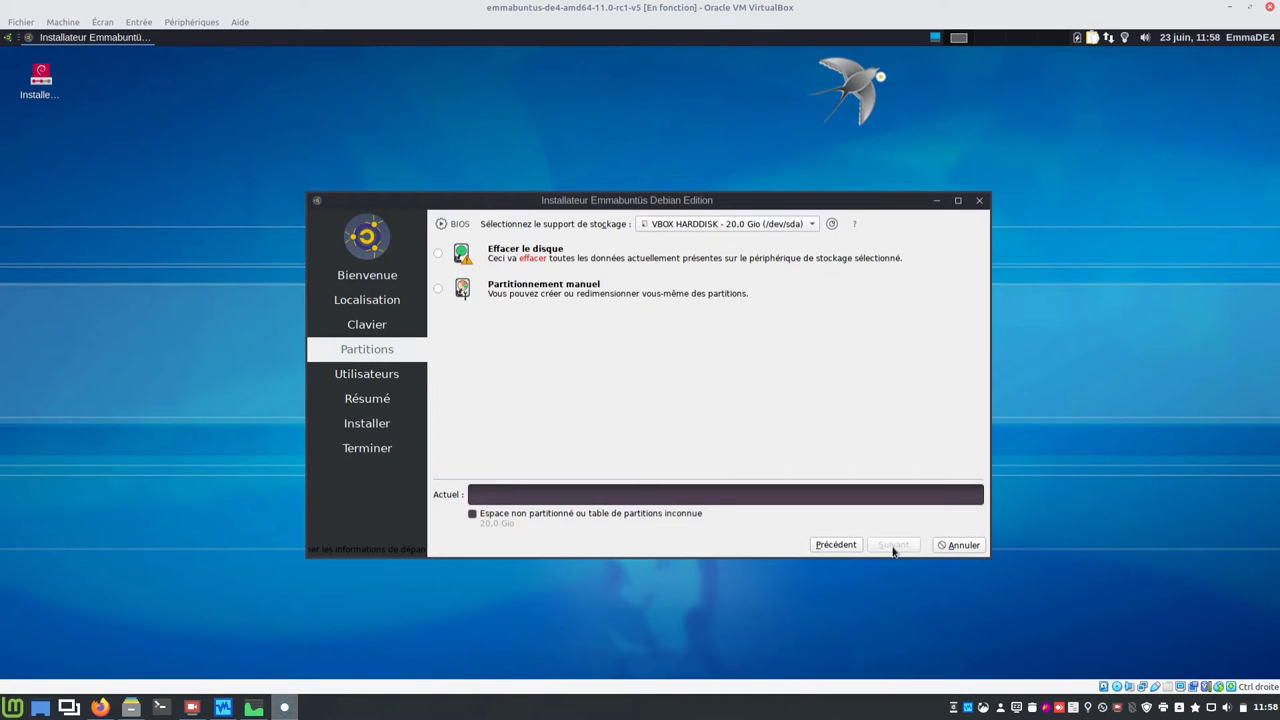
{"action": "left_click", "coordinate": [537, 257]}
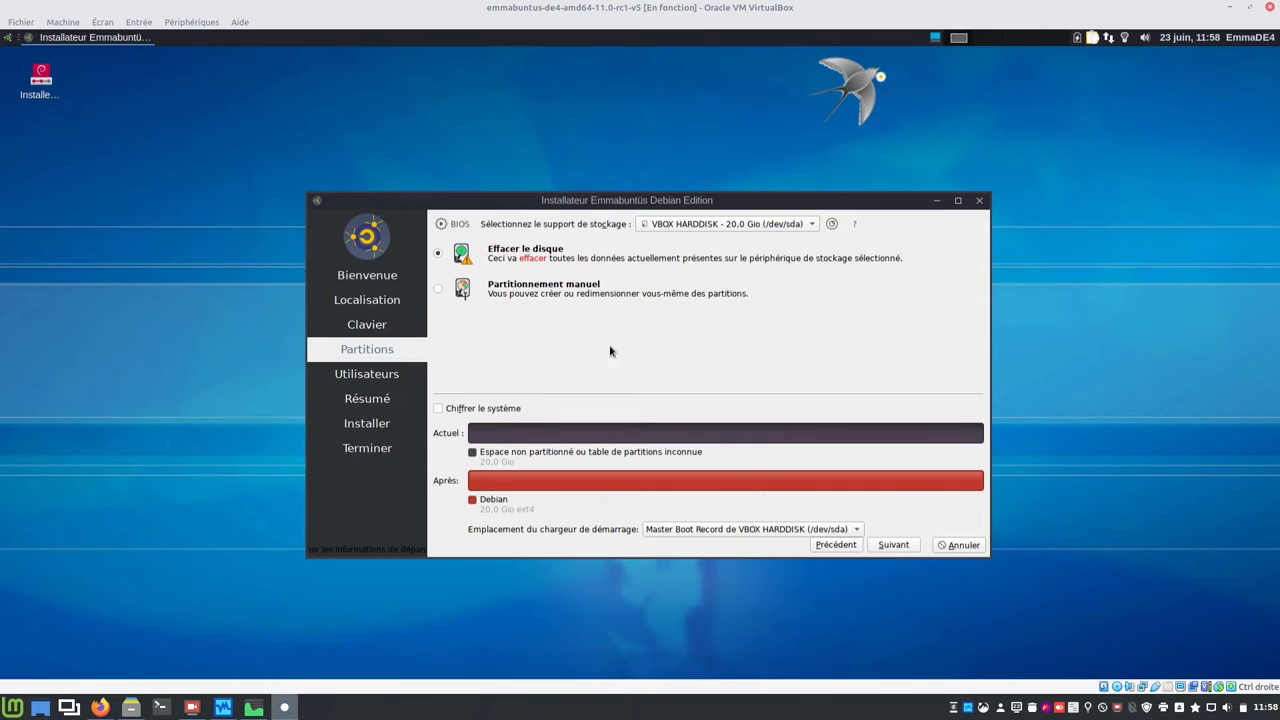
{"action": "left_click", "coordinate": [894, 546]}
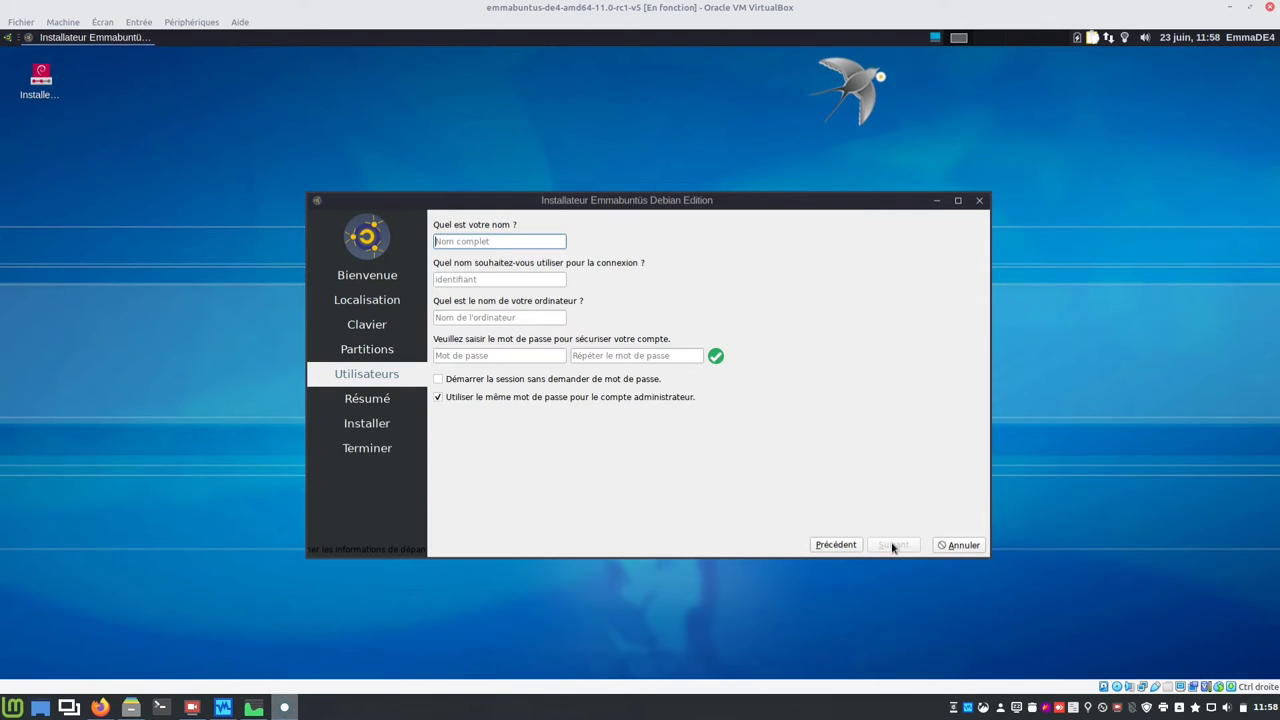
Step: Enter the user's name, login name, computer name emmade4 and a confirmed password
{"action": "type", "text": "blablateur"}
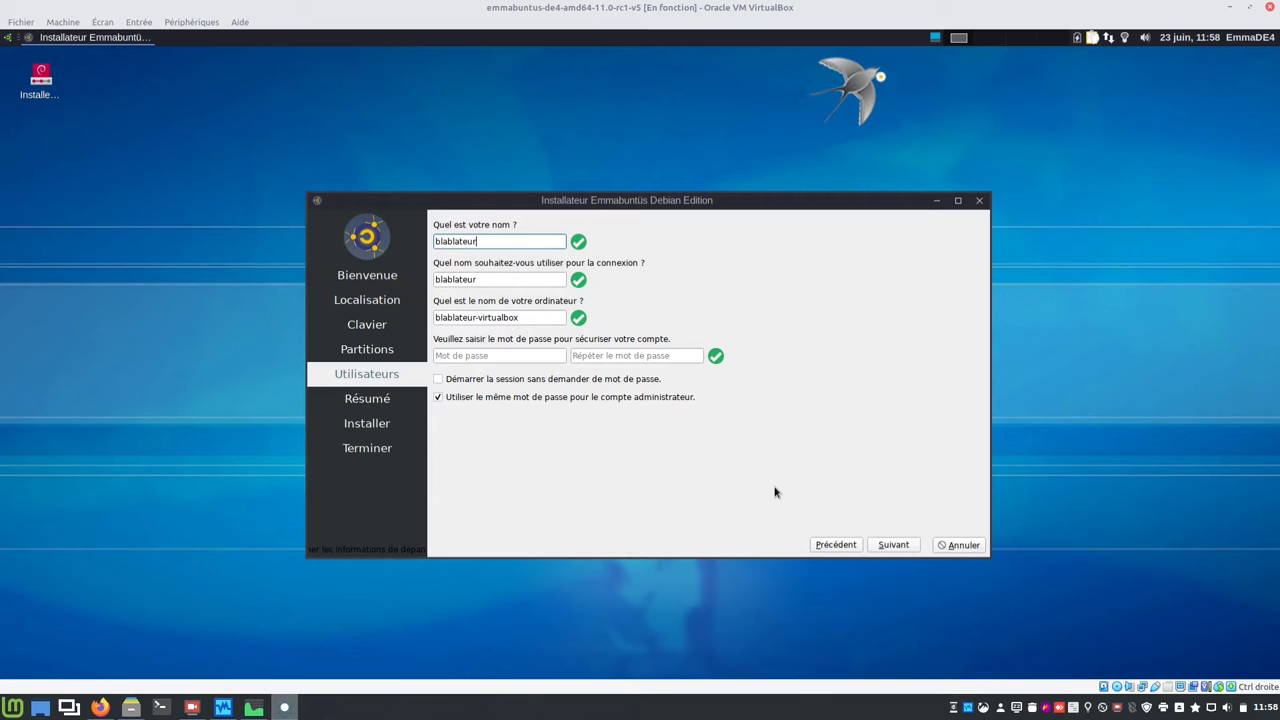
{"action": "key", "text": "Tab"}
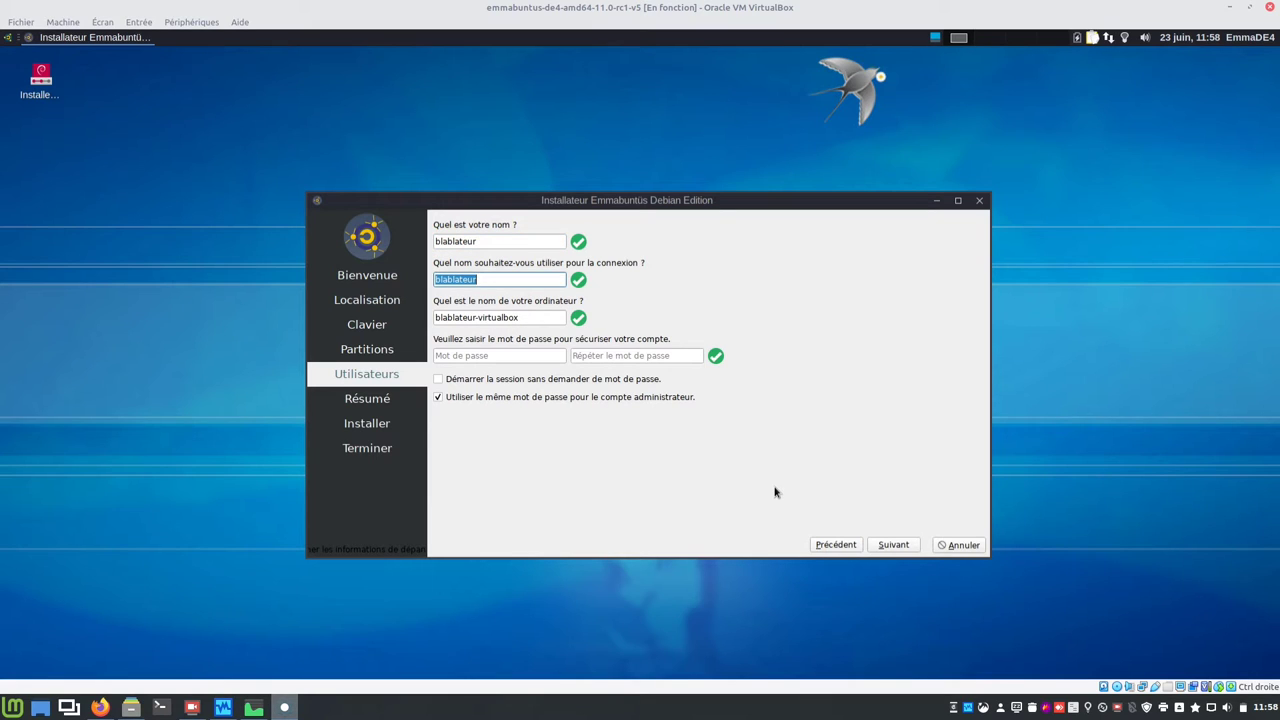
{"action": "type", "text": "bbl"}
{"action": "key", "text": "Tab"}
{"action": "type", "text": "em"}
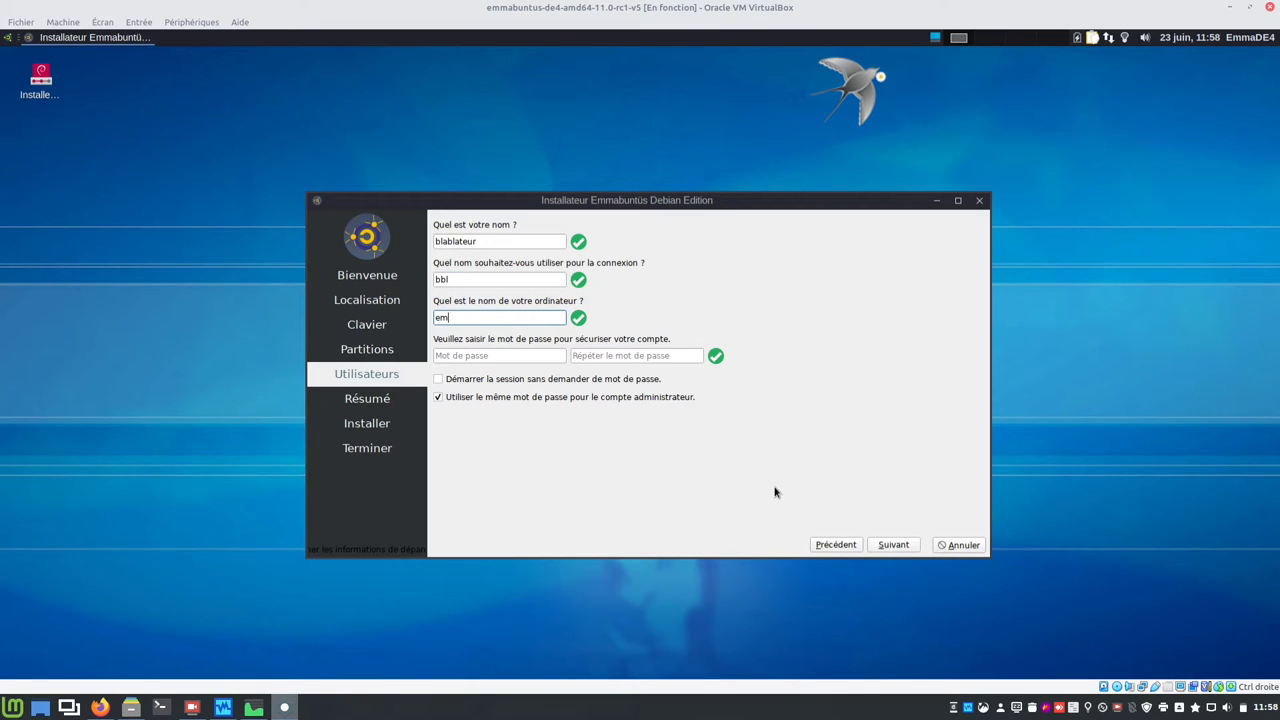
{"action": "type", "text": "made4"}
{"action": "key", "text": "Tab"}
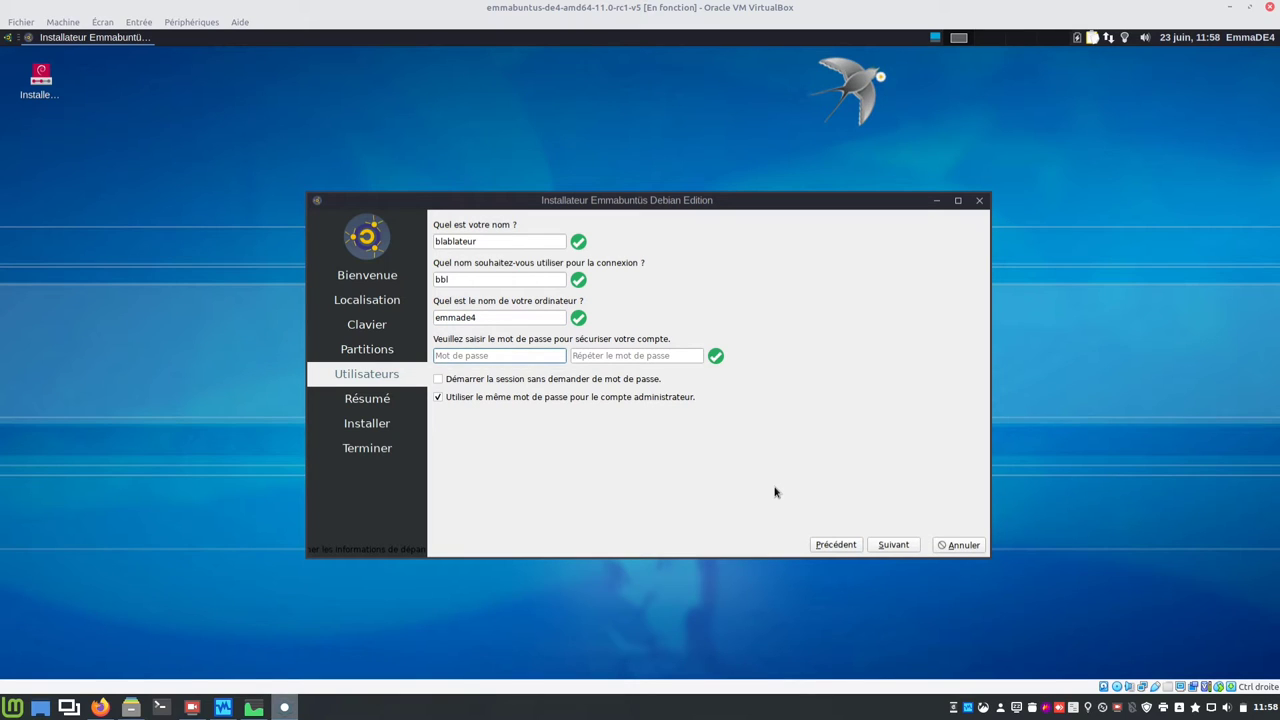
{"action": "type", "text": "******"}
{"action": "key", "text": "Tab"}
{"action": "type", "text": "******"}
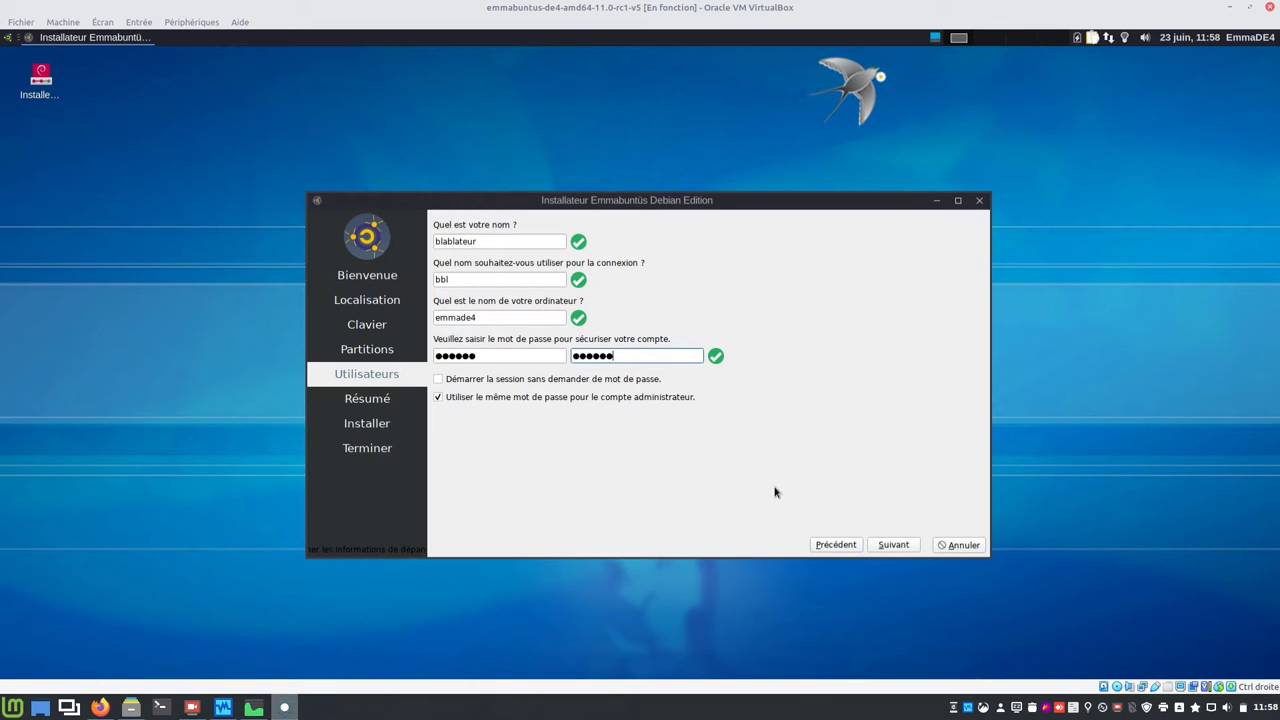
Step: Install Emmabuntüs, then finish with Redémarrer maintenant unticked
{"action": "left_click", "coordinate": [912, 546]}
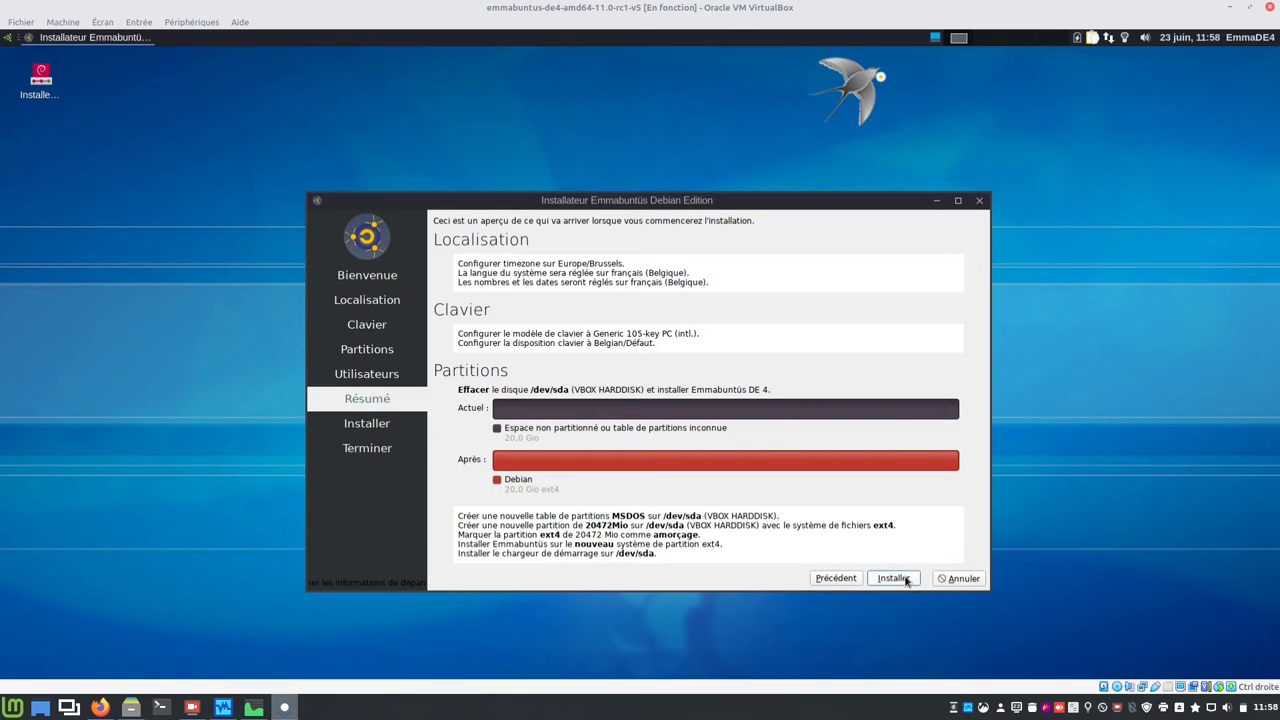
{"action": "left_click", "coordinate": [906, 580]}
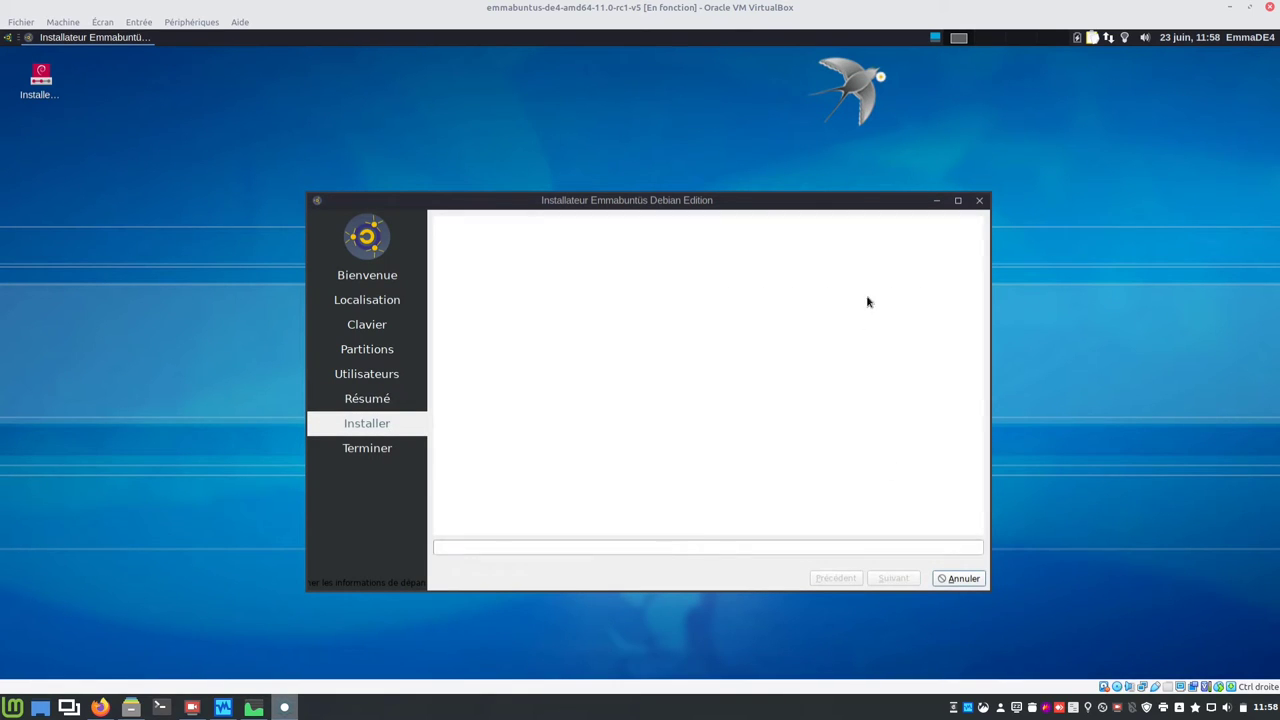
{"action": "left_click_drag", "start_coordinate": [827, 200], "coordinate": [792, 163]}
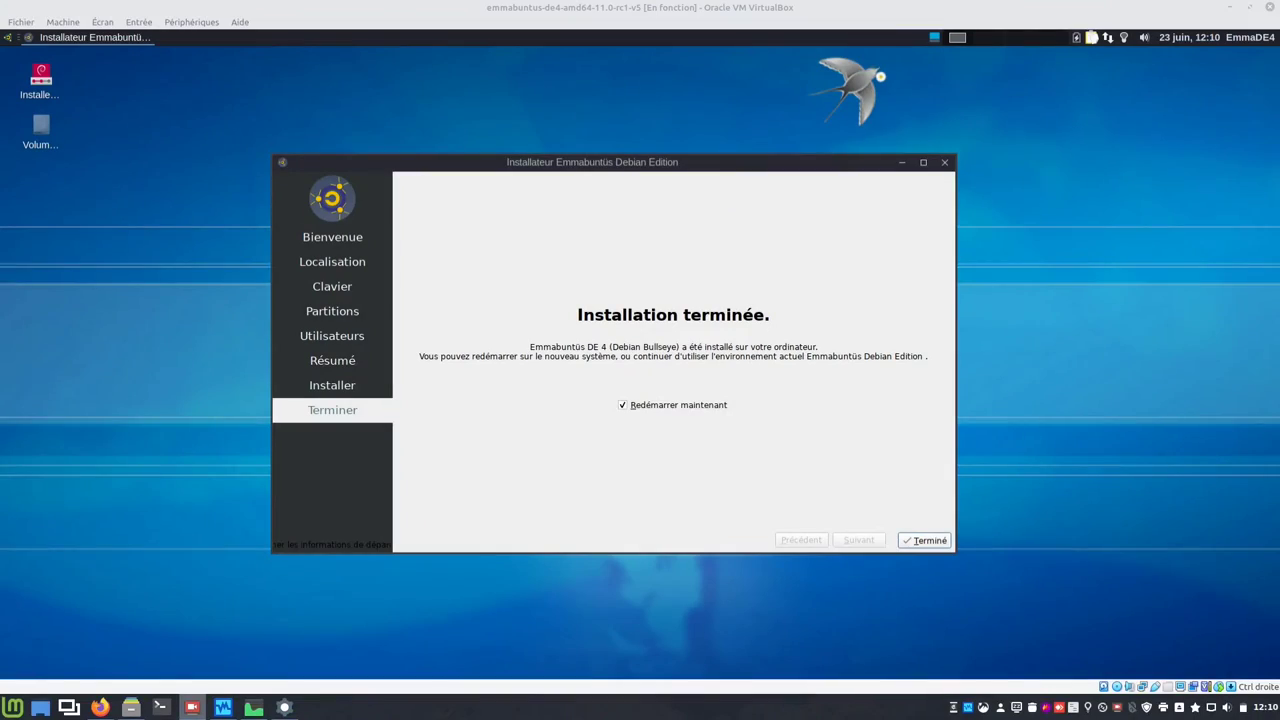
{"action": "left_click", "coordinate": [700, 410]}
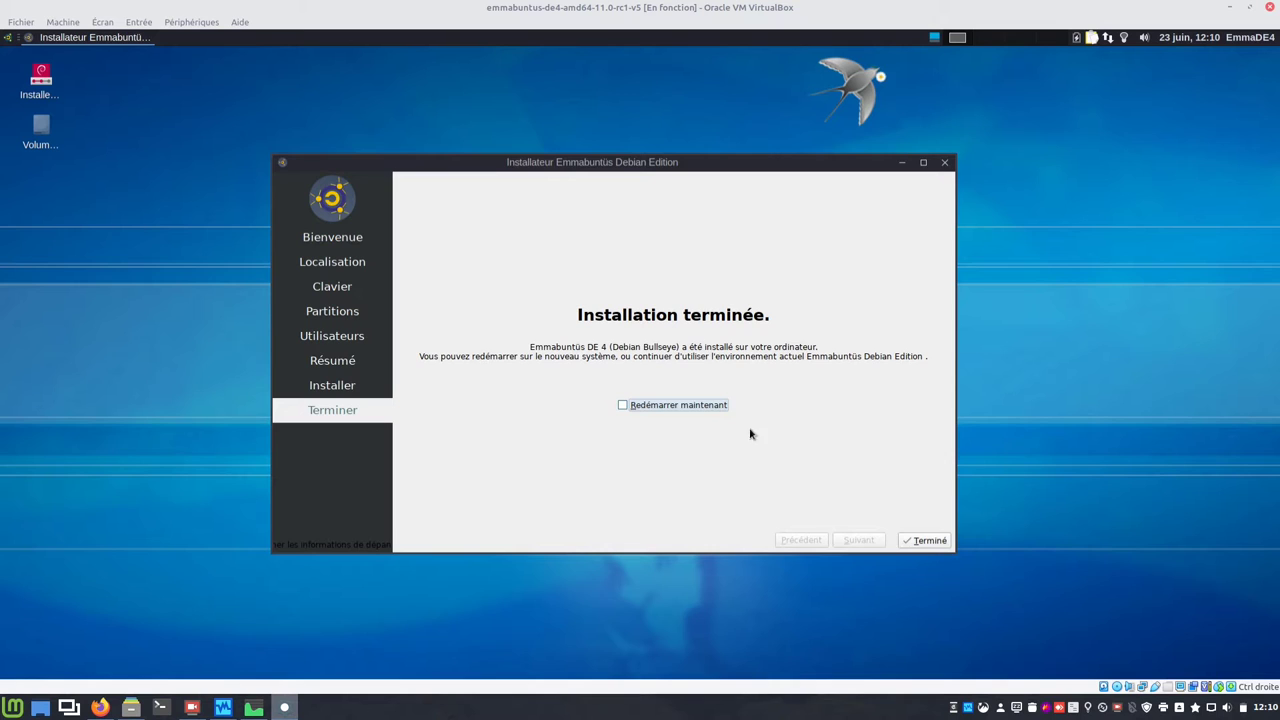
{"action": "left_click", "coordinate": [918, 542]}
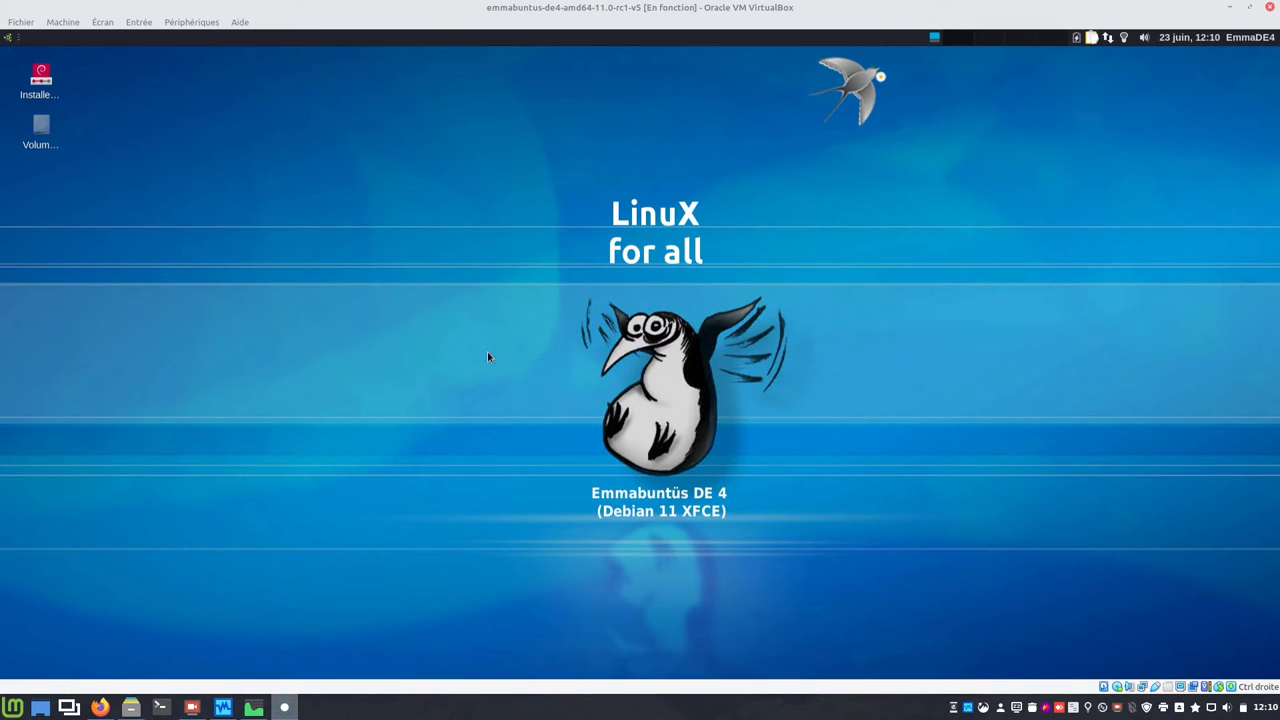
Step: Shut down the guest via the Whisker menu's Déconnexion, choosing Éteindre
{"action": "left_click", "coordinate": [8, 41]}
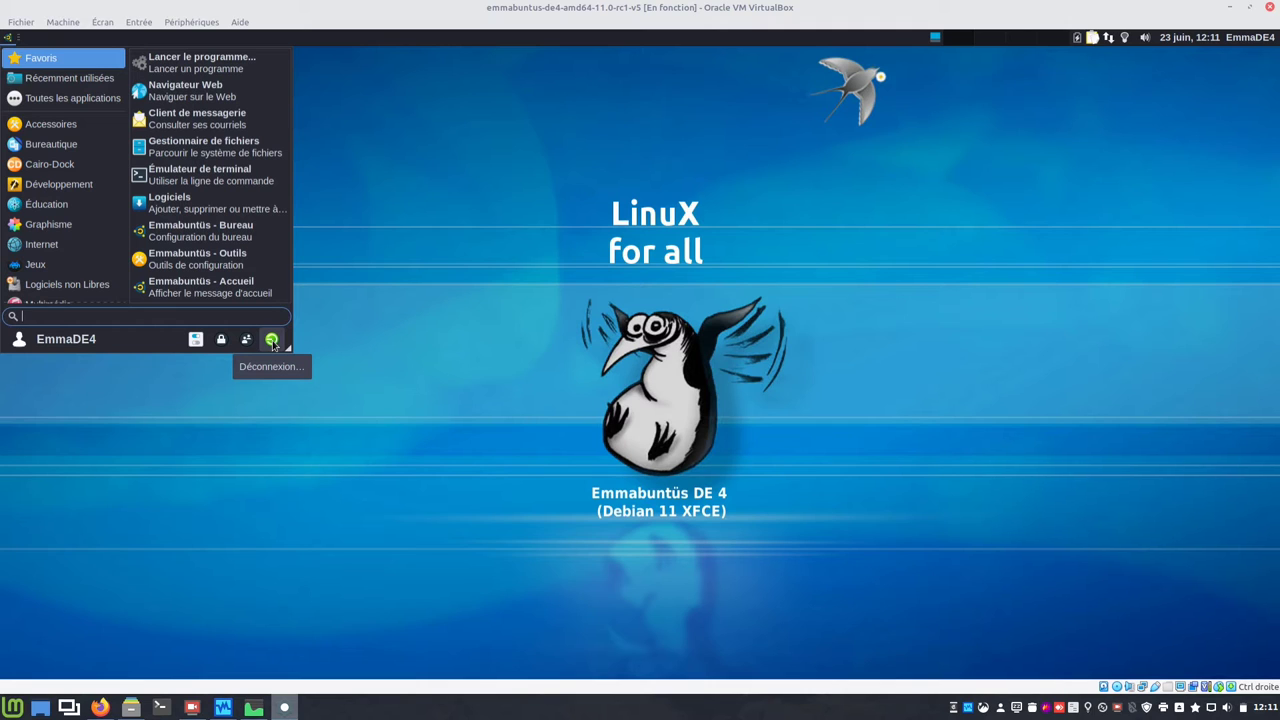
{"action": "left_click", "coordinate": [272, 341]}
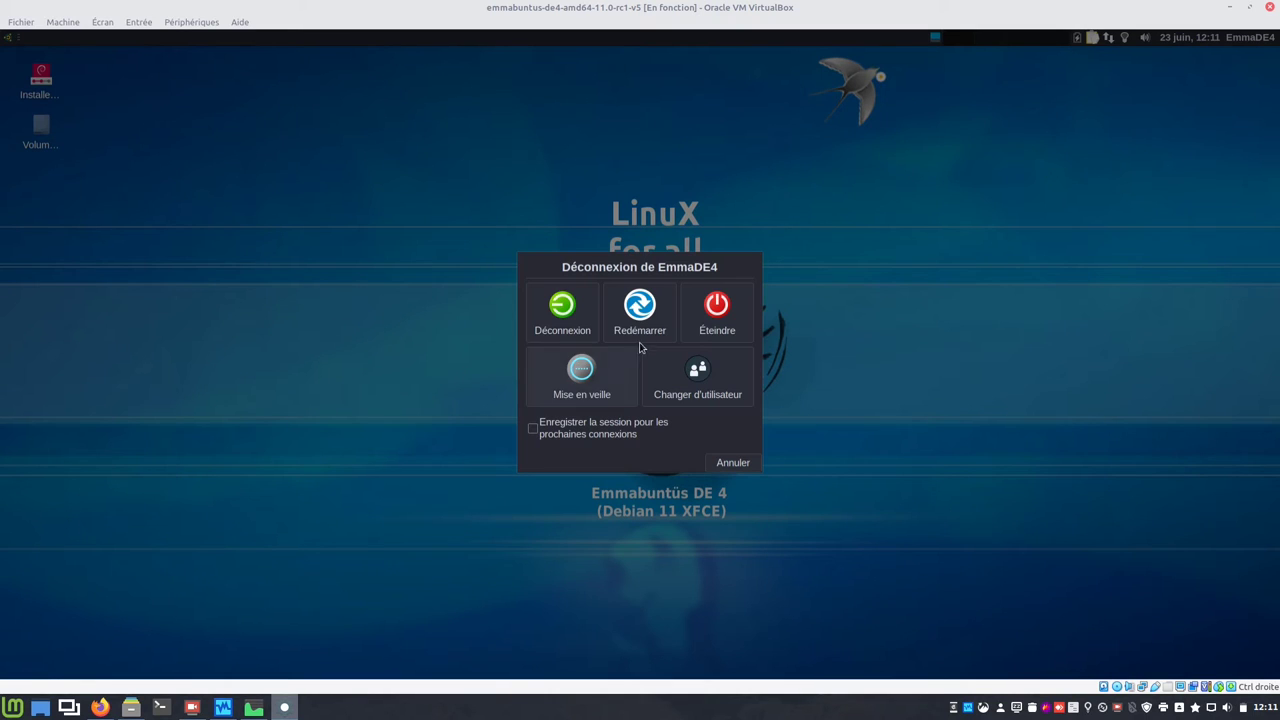
{"action": "left_click", "coordinate": [716, 306]}
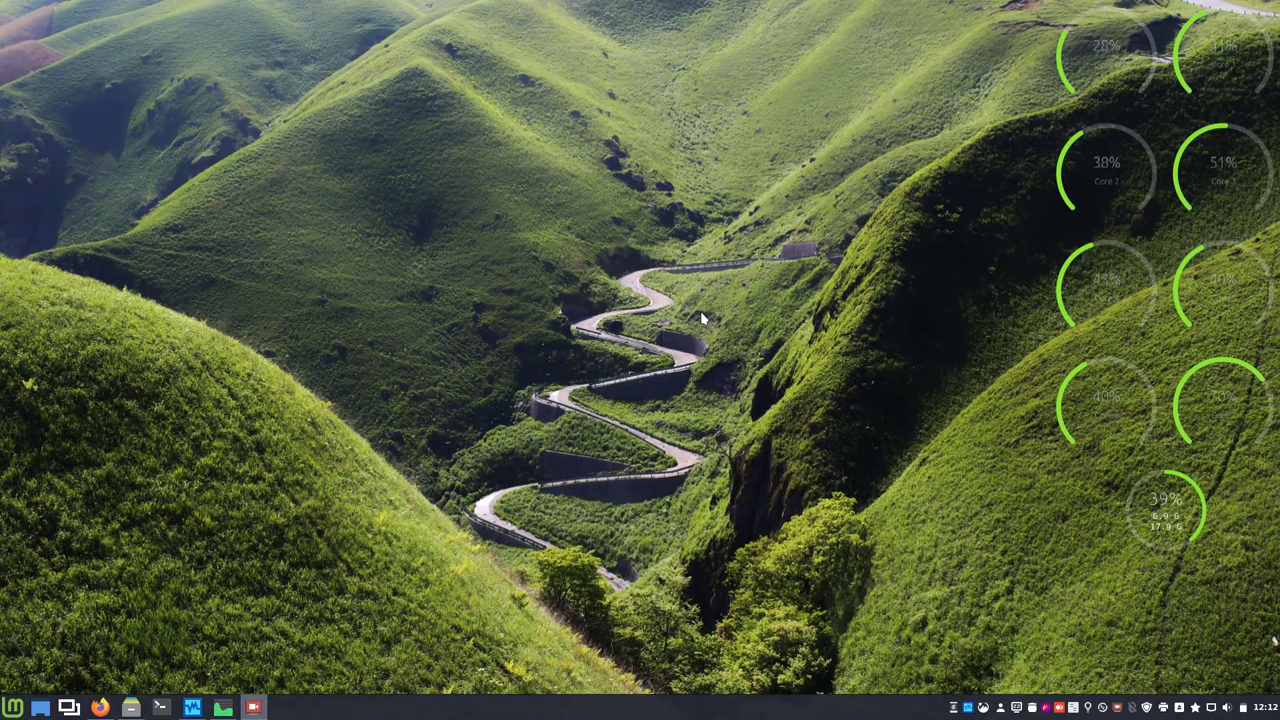
Step: Remove the installer disc from the VM's IDE optical drive in the Stockage settings
{"action": "left_click", "coordinate": [194, 710]}
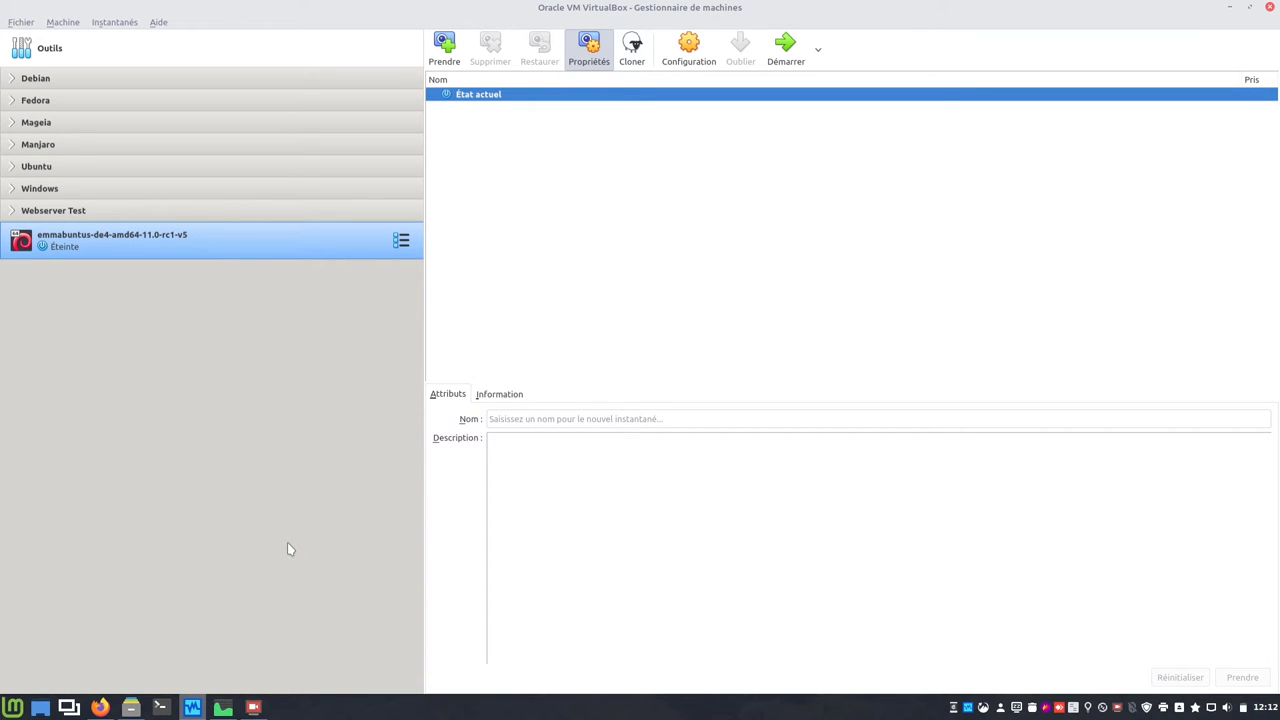
{"action": "left_click", "coordinate": [684, 55]}
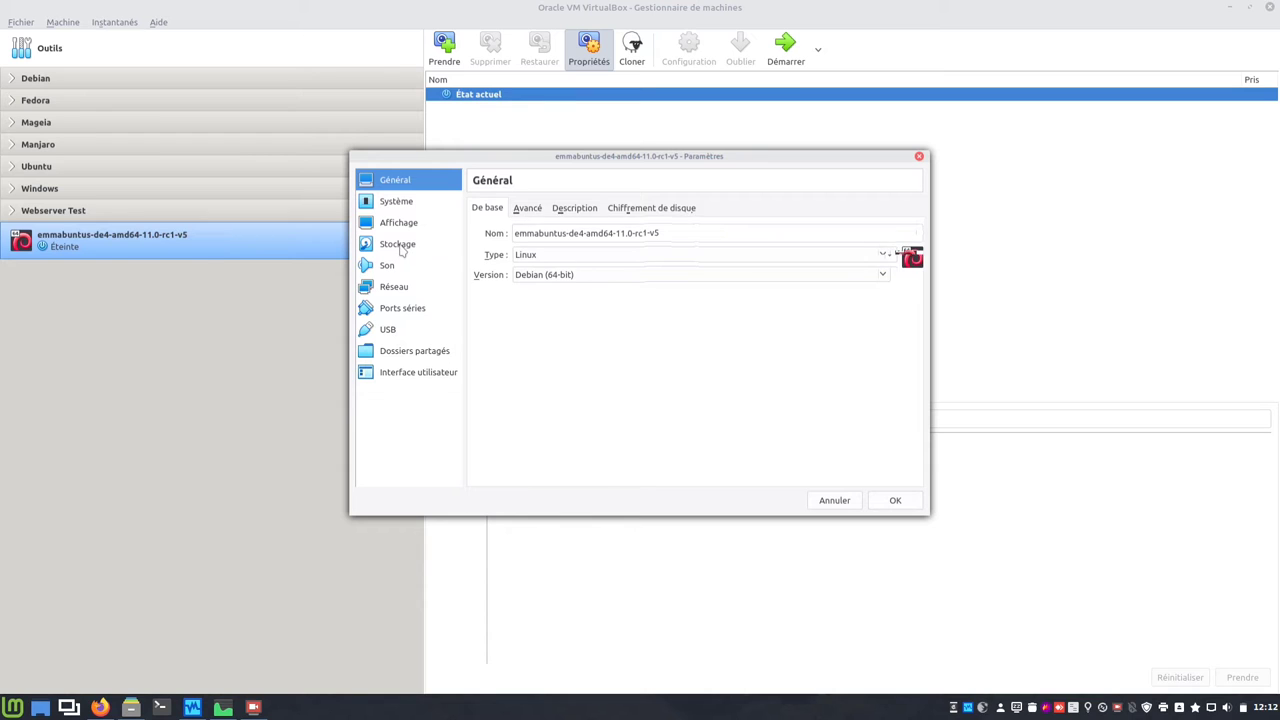
{"action": "left_click", "coordinate": [400, 246]}
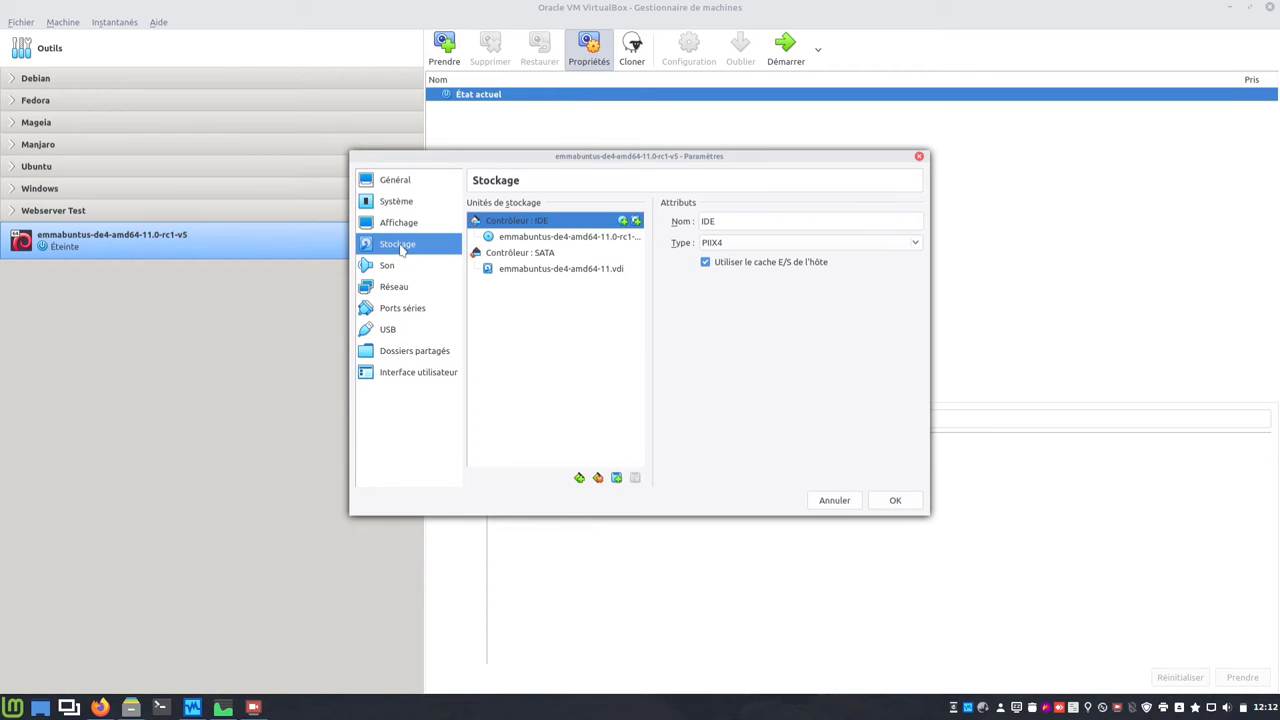
{"action": "left_click", "coordinate": [590, 237]}
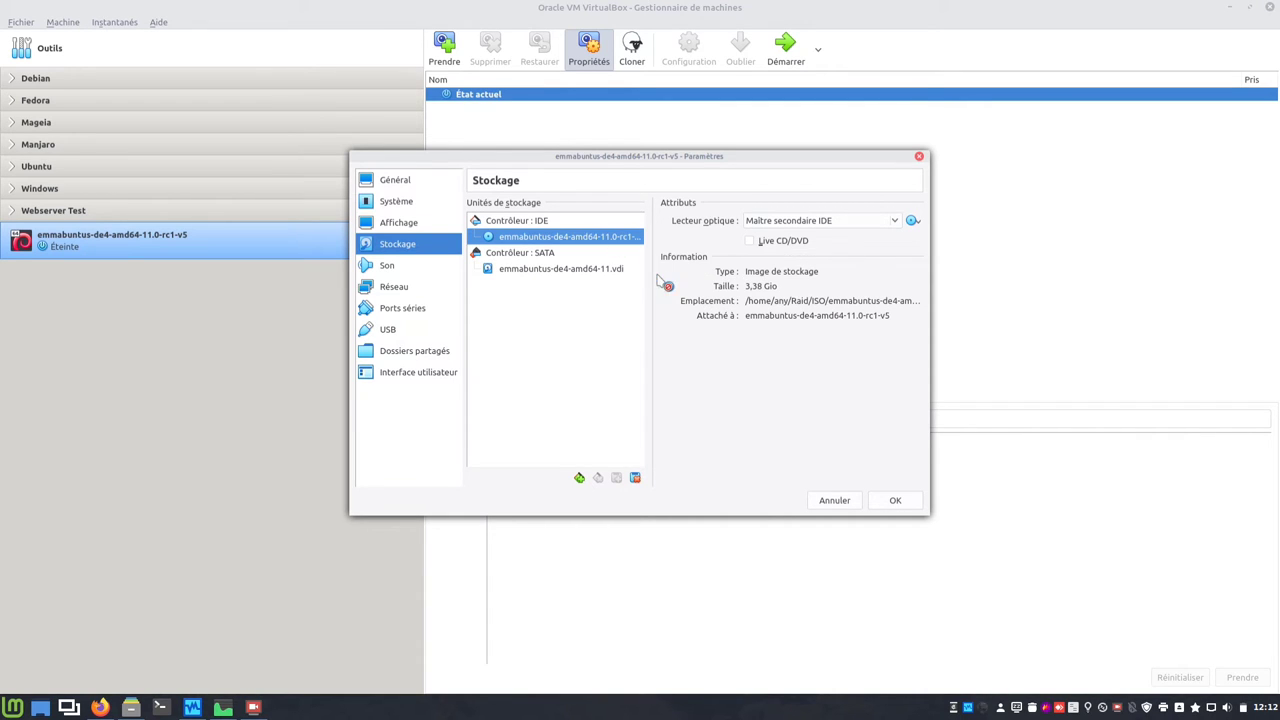
{"action": "left_click", "coordinate": [912, 221]}
{"action": "left_click", "coordinate": [994, 399]}
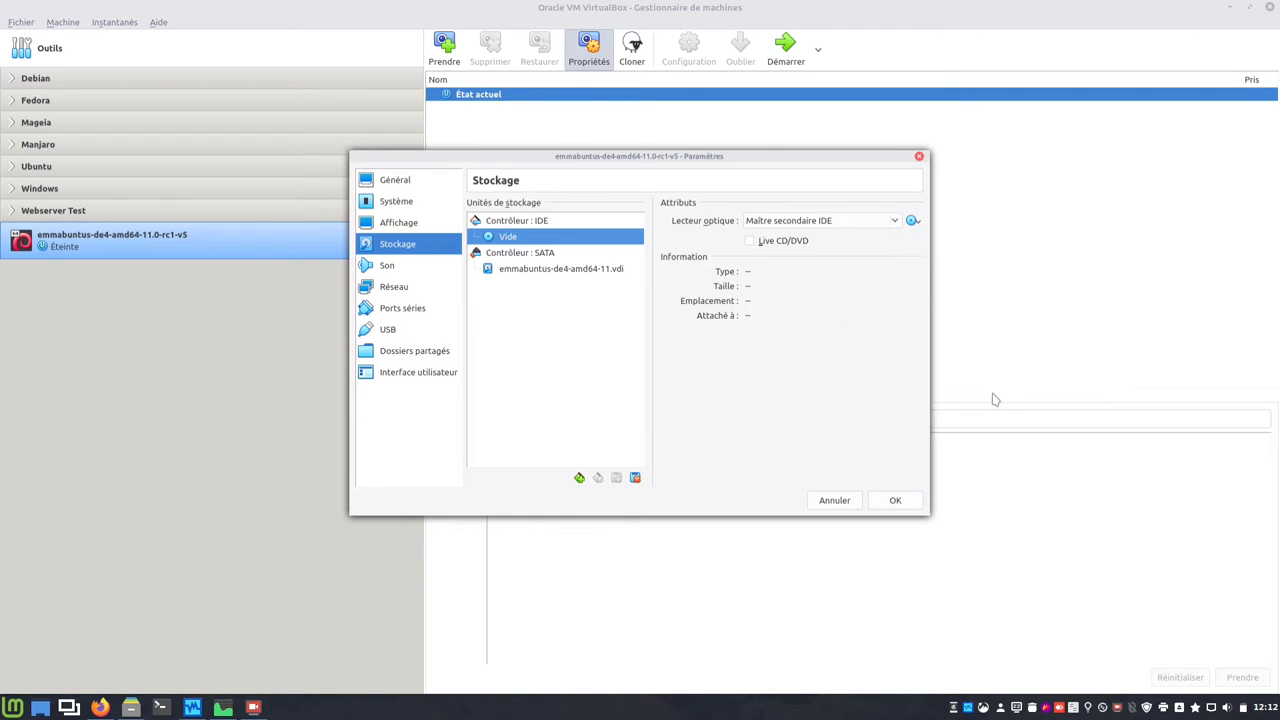
{"action": "left_click", "coordinate": [896, 501]}
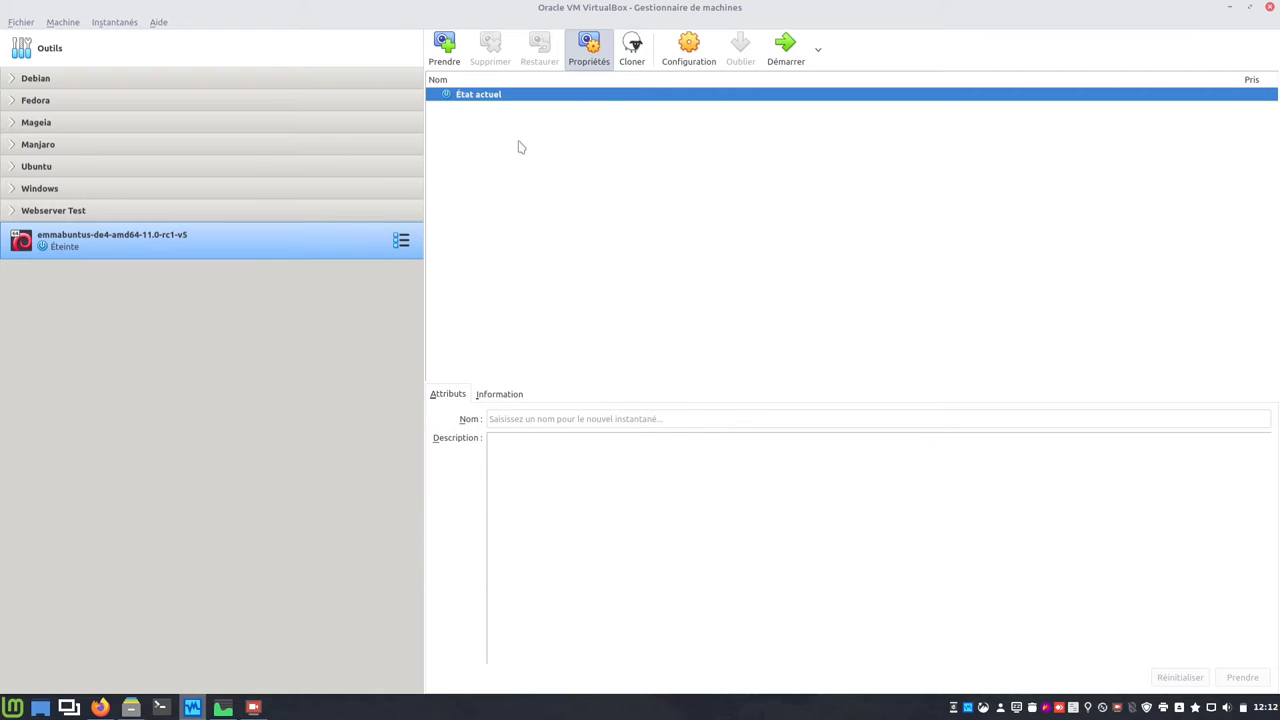
{"action": "left_click", "coordinate": [455, 50]}
Step: Replace 'Instantané 1' with 'freshpreinstall' and create the snapshot
{"action": "left_click_drag", "start_coordinate": [621, 250], "coordinate": [508, 250]}
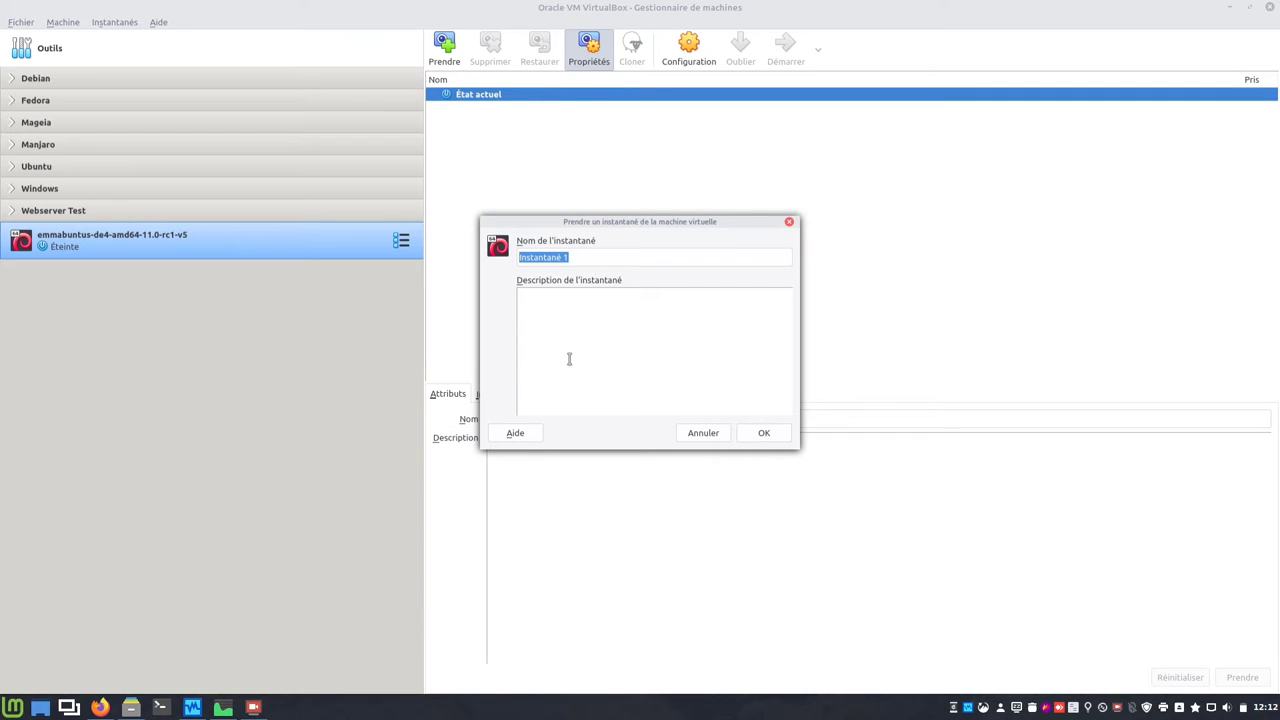
{"action": "type", "text": "freshpreinstall"}
{"action": "key", "text": "Return"}
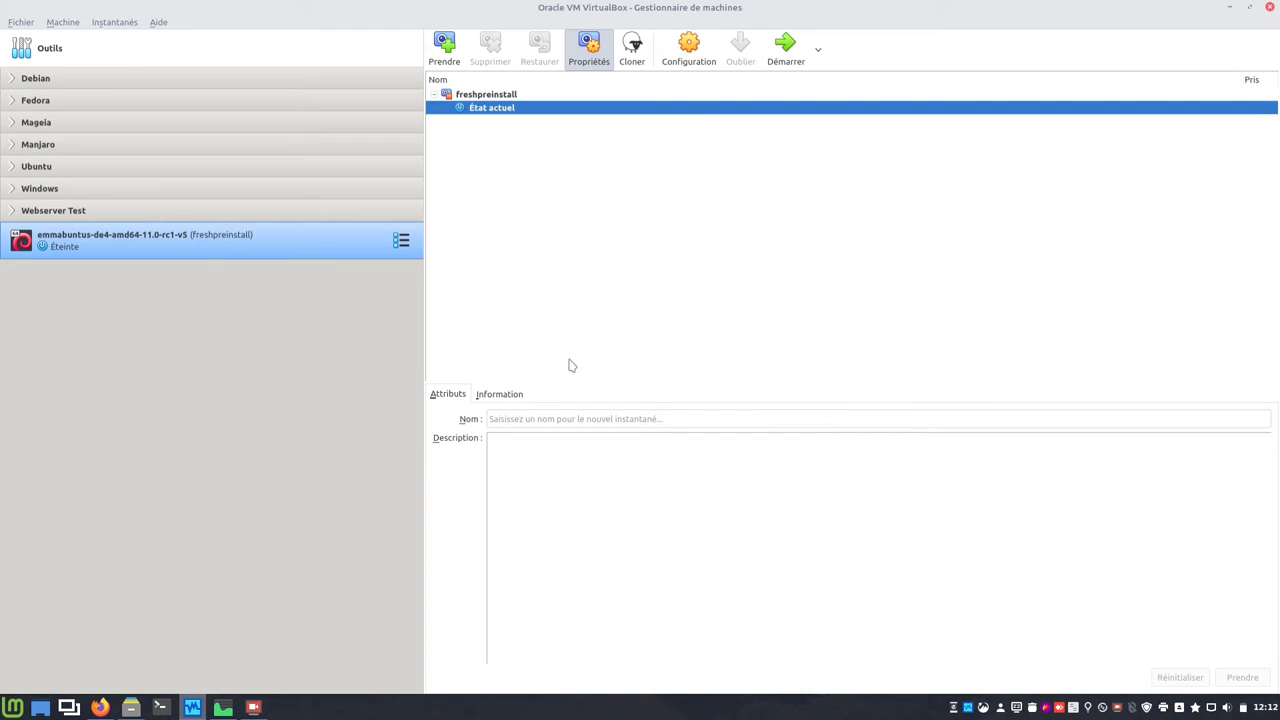
Step: Move the emmabuntus VM into the home folder's Raid/VirtualBox VMs directory
{"action": "right_click", "coordinate": [245, 256]}
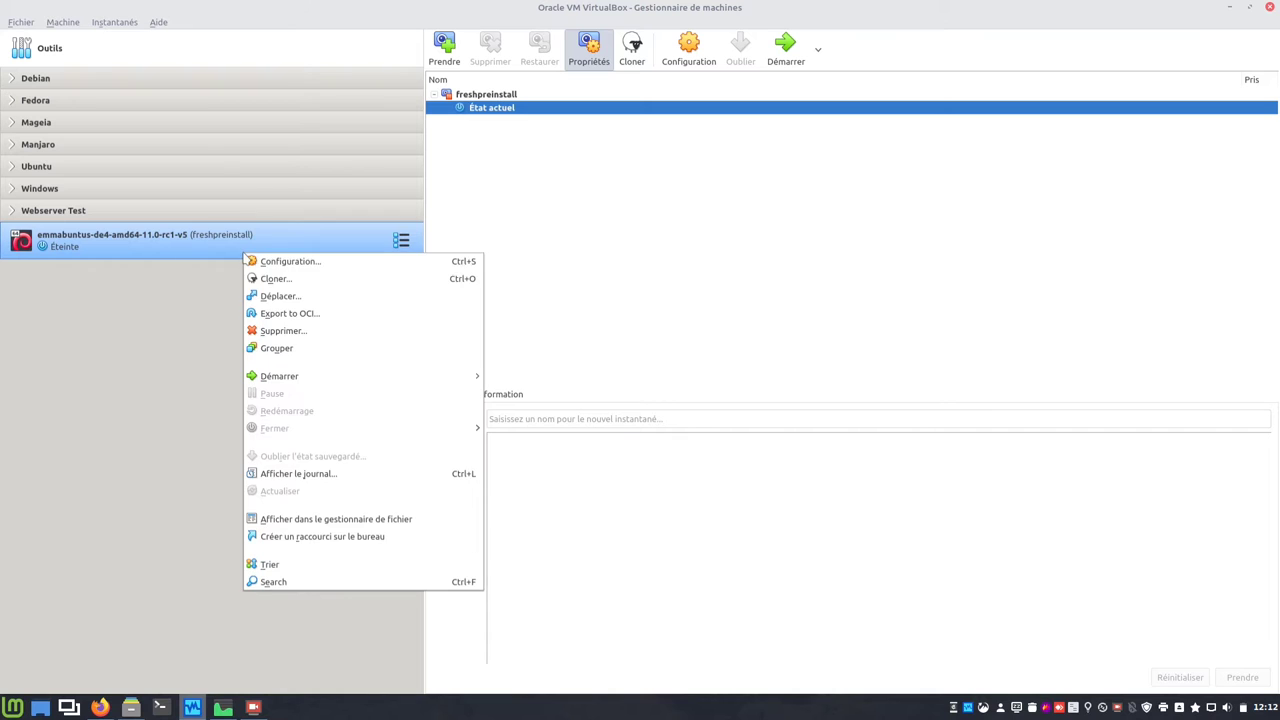
{"action": "left_click", "coordinate": [274, 296]}
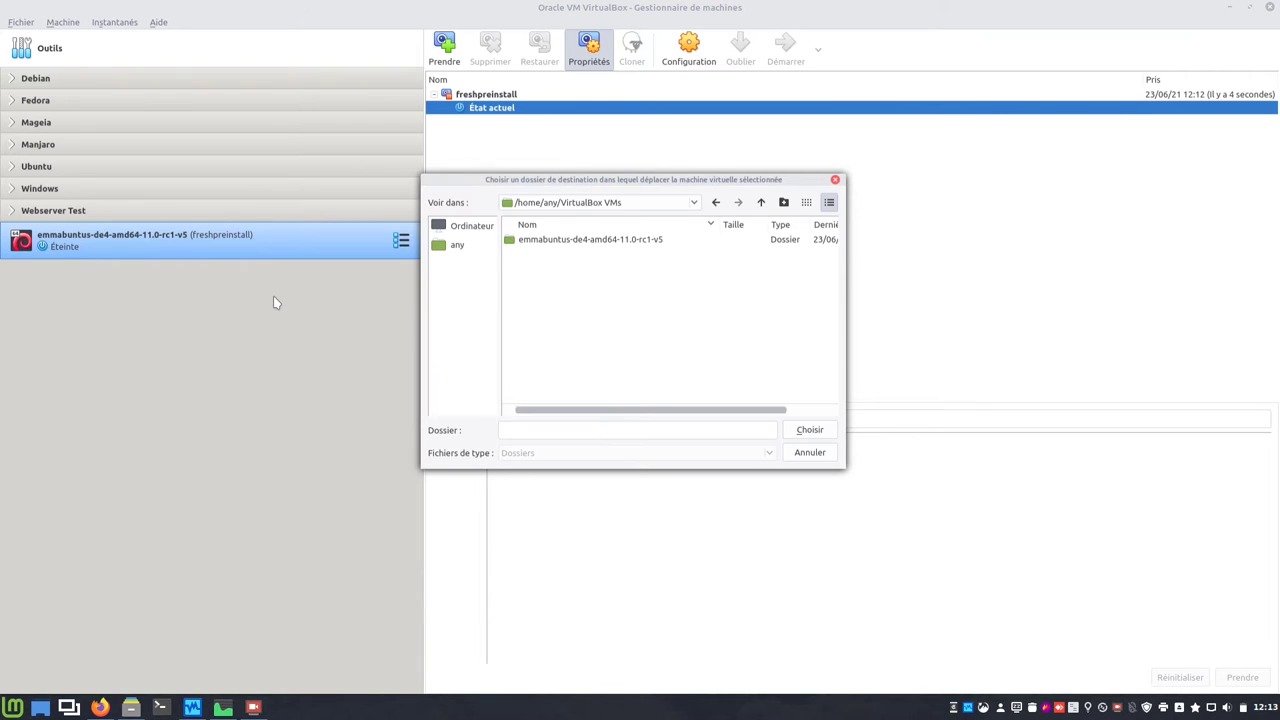
{"action": "left_click", "coordinate": [463, 249]}
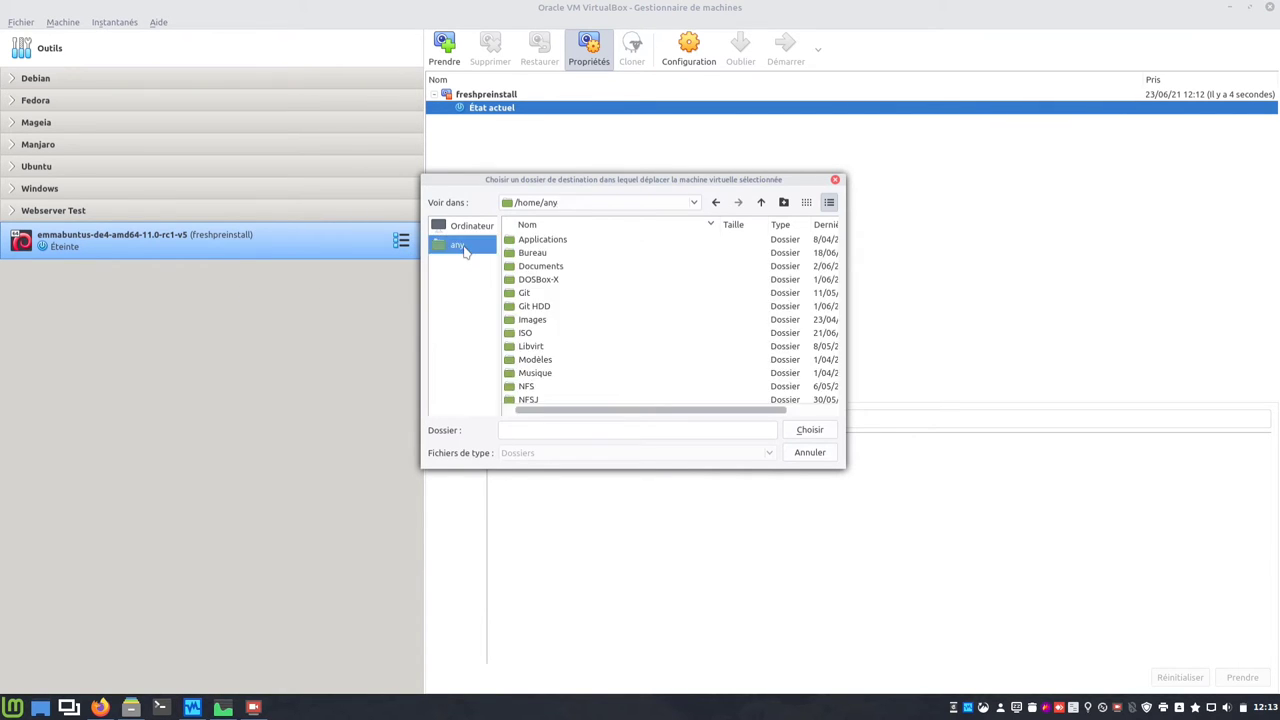
{"action": "scroll", "coordinate": [577, 329], "scroll_direction": "down", "scroll_amount": 2}
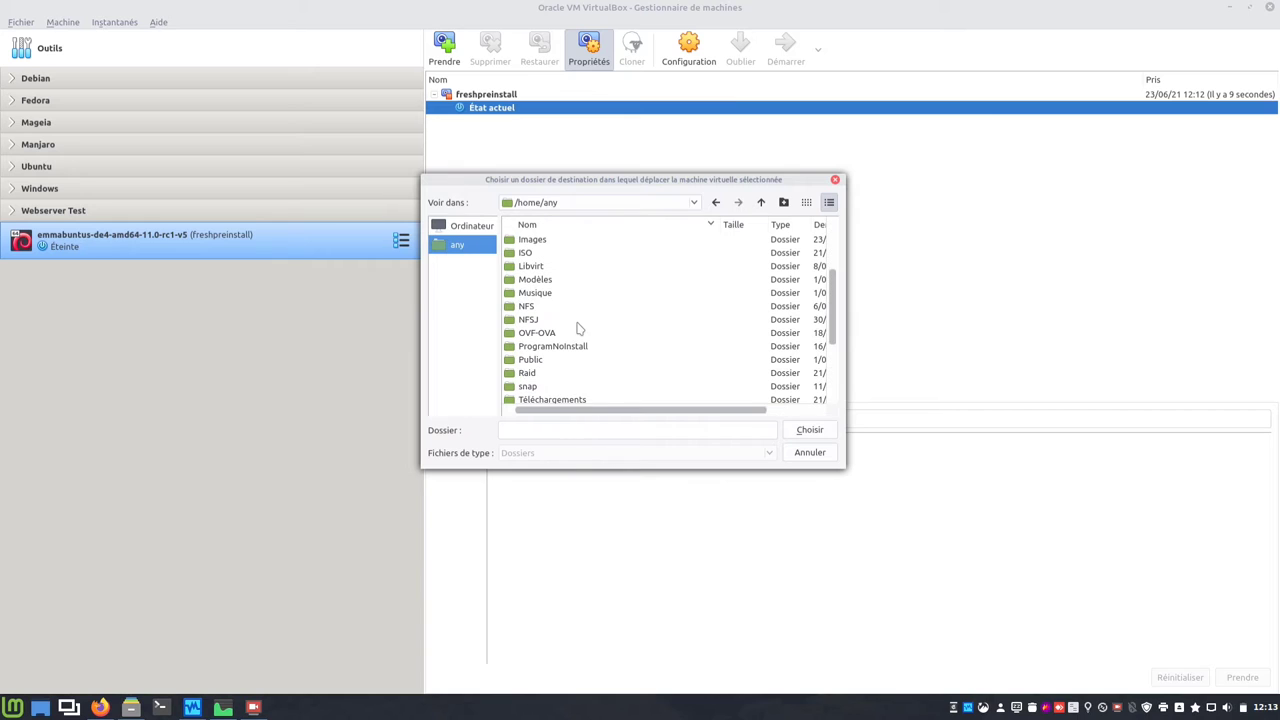
{"action": "double_click", "coordinate": [537, 374]}
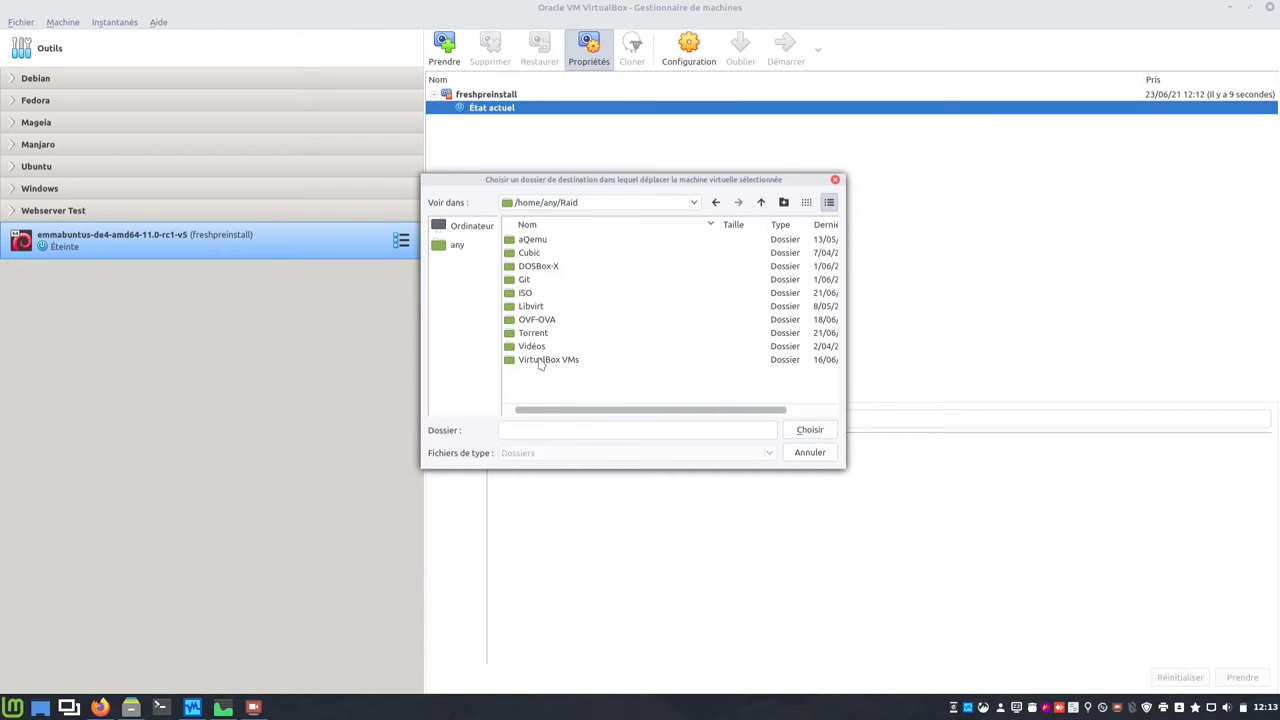
{"action": "double_click", "coordinate": [540, 361]}
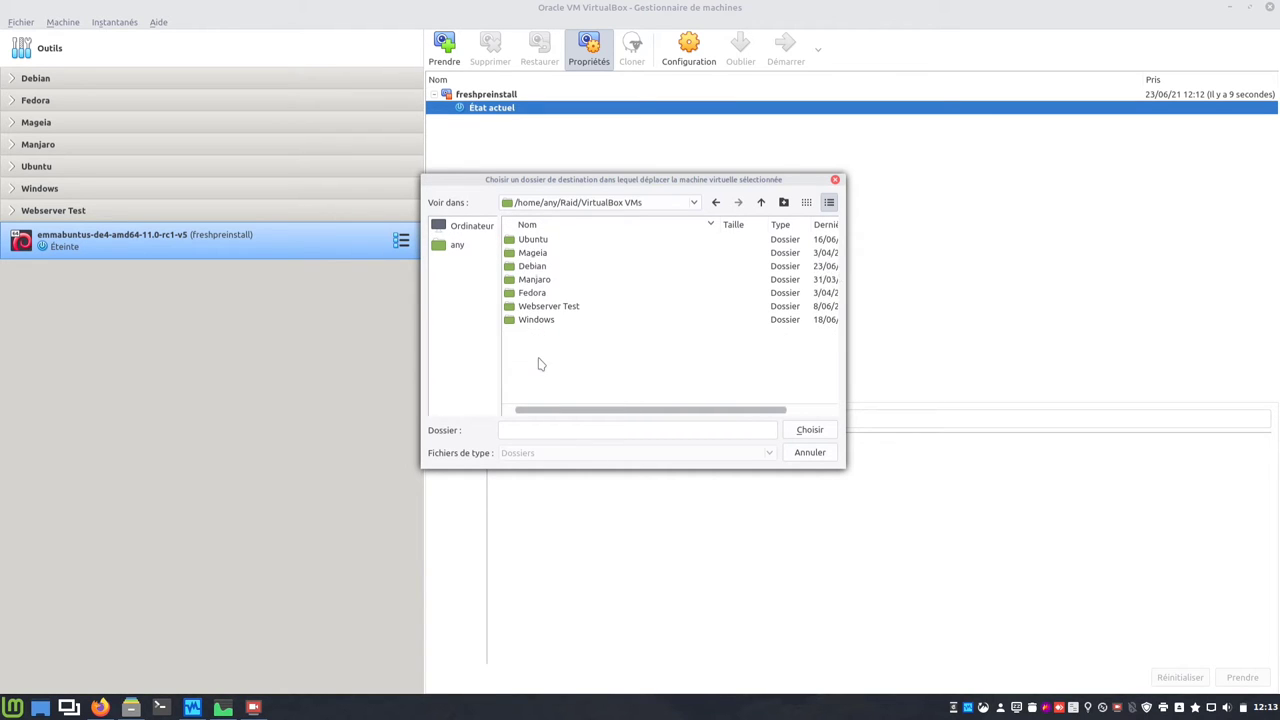
{"action": "left_click", "coordinate": [806, 431]}
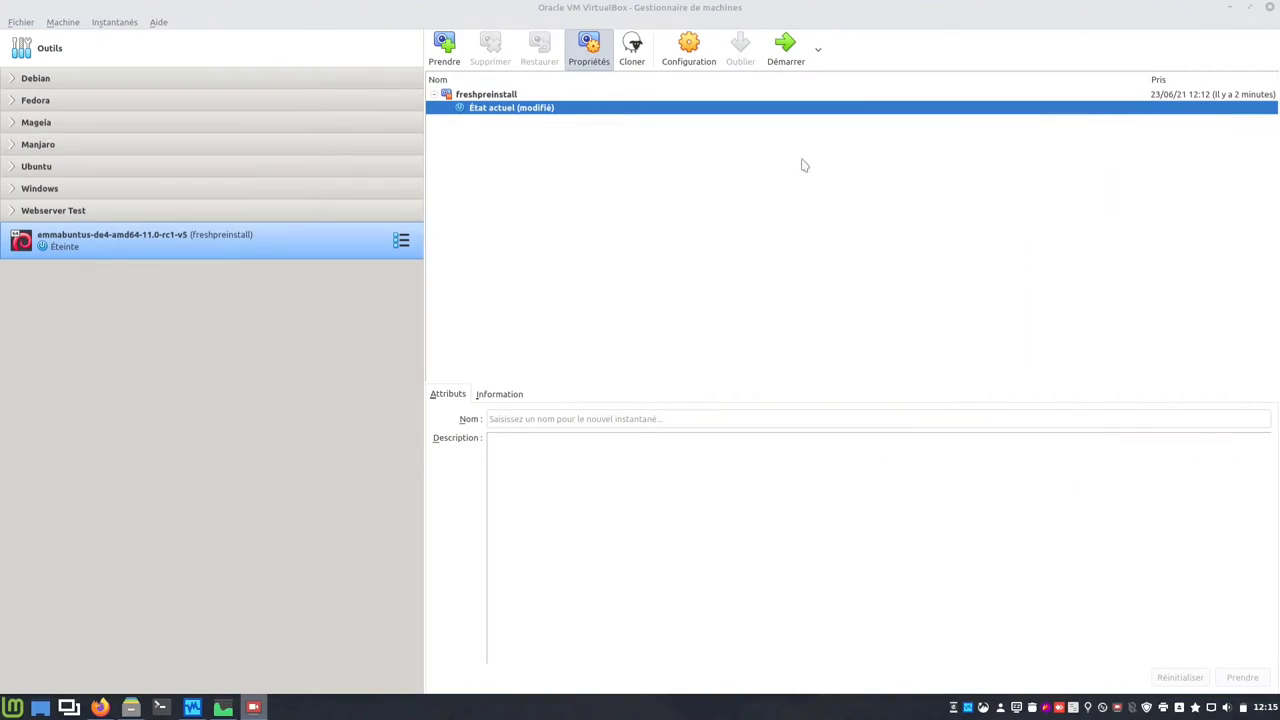
Step: Start the VM, boot the default GRUB entry, and log in with the user's password
{"action": "left_click", "coordinate": [779, 68]}
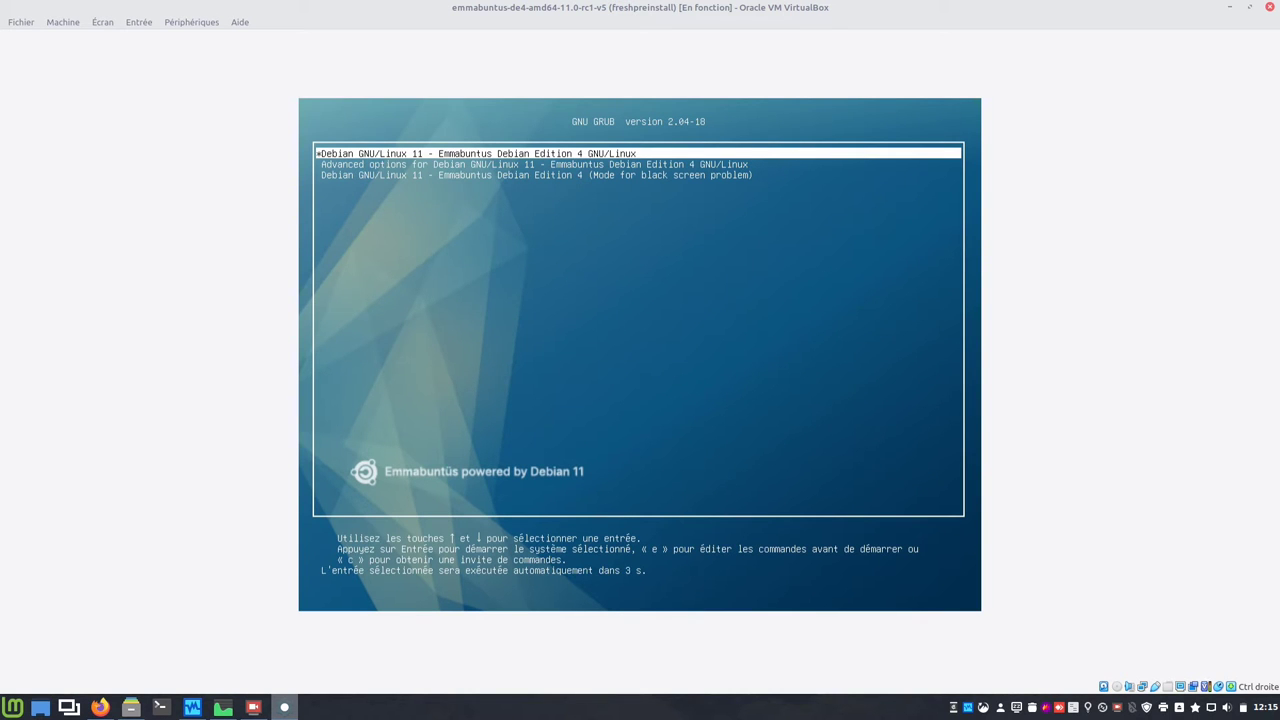
{"action": "key", "text": "Return"}
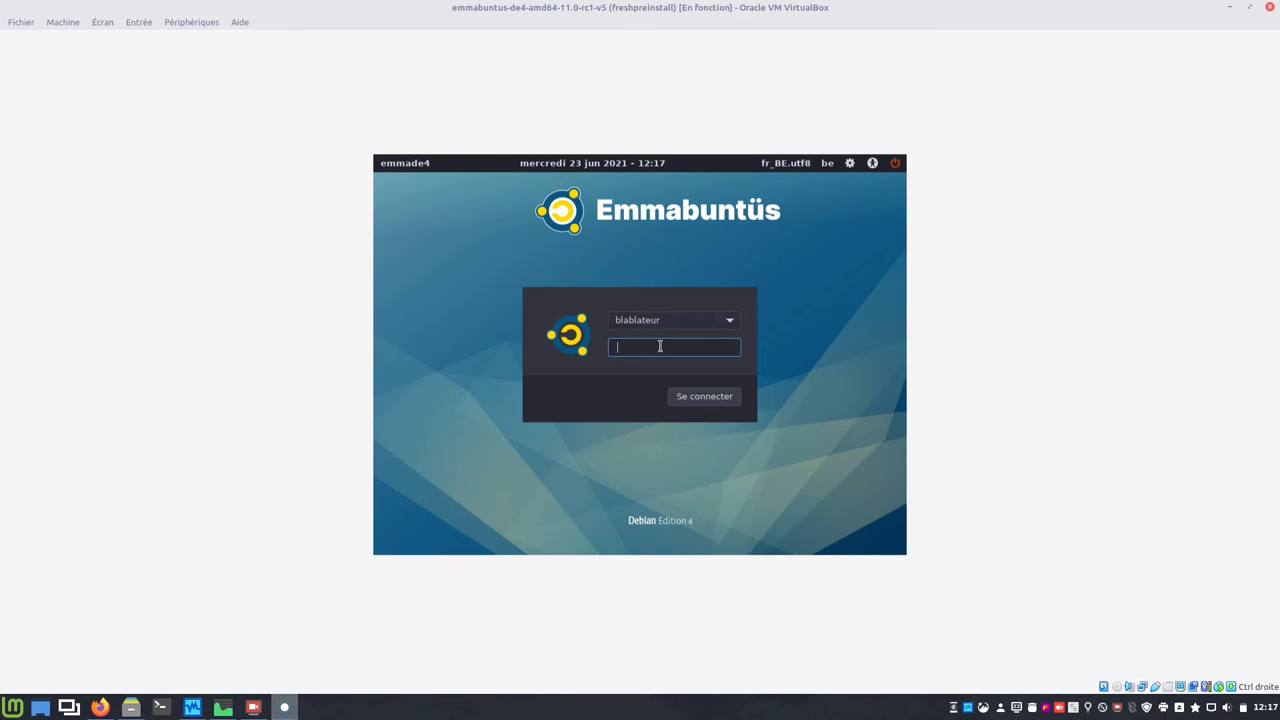
{"action": "type", "text": "••••••"}
{"action": "key", "text": "Return"}
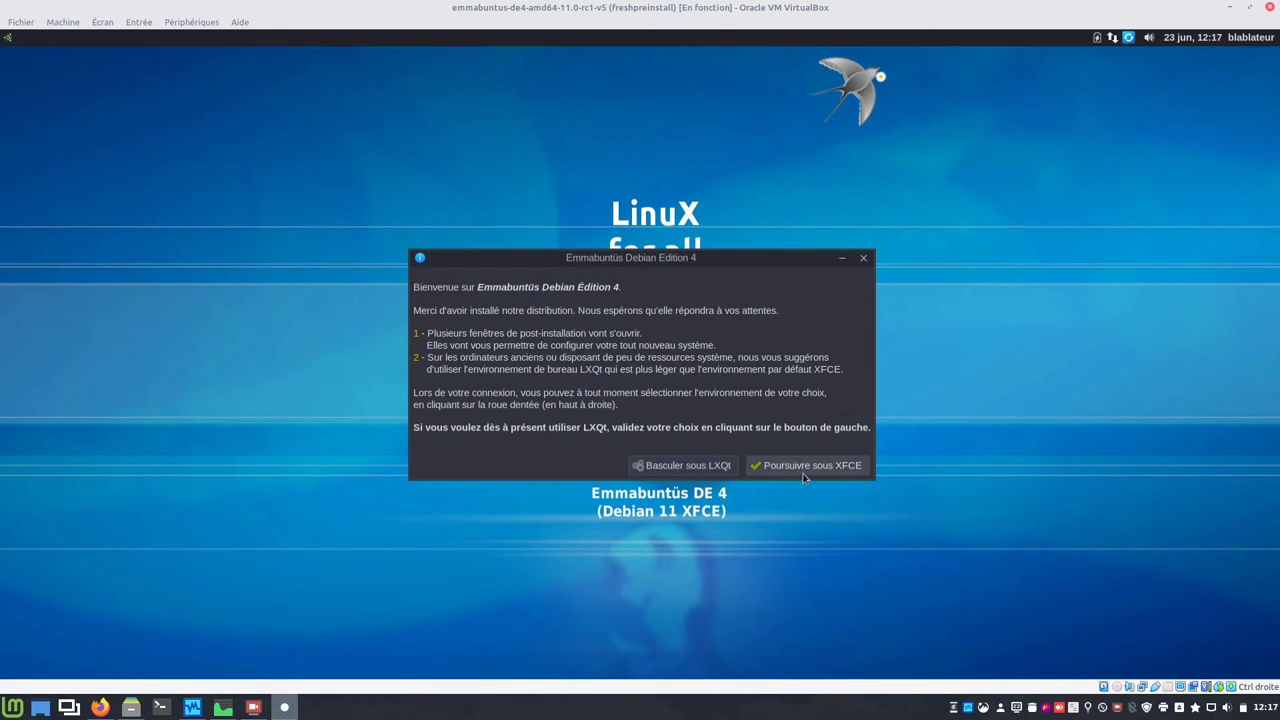
Step: Continue under XFCE, keep the Ubuntu screensaver, and apply the Emmabuntus-Ice wallpaper
{"action": "left_click", "coordinate": [805, 476]}
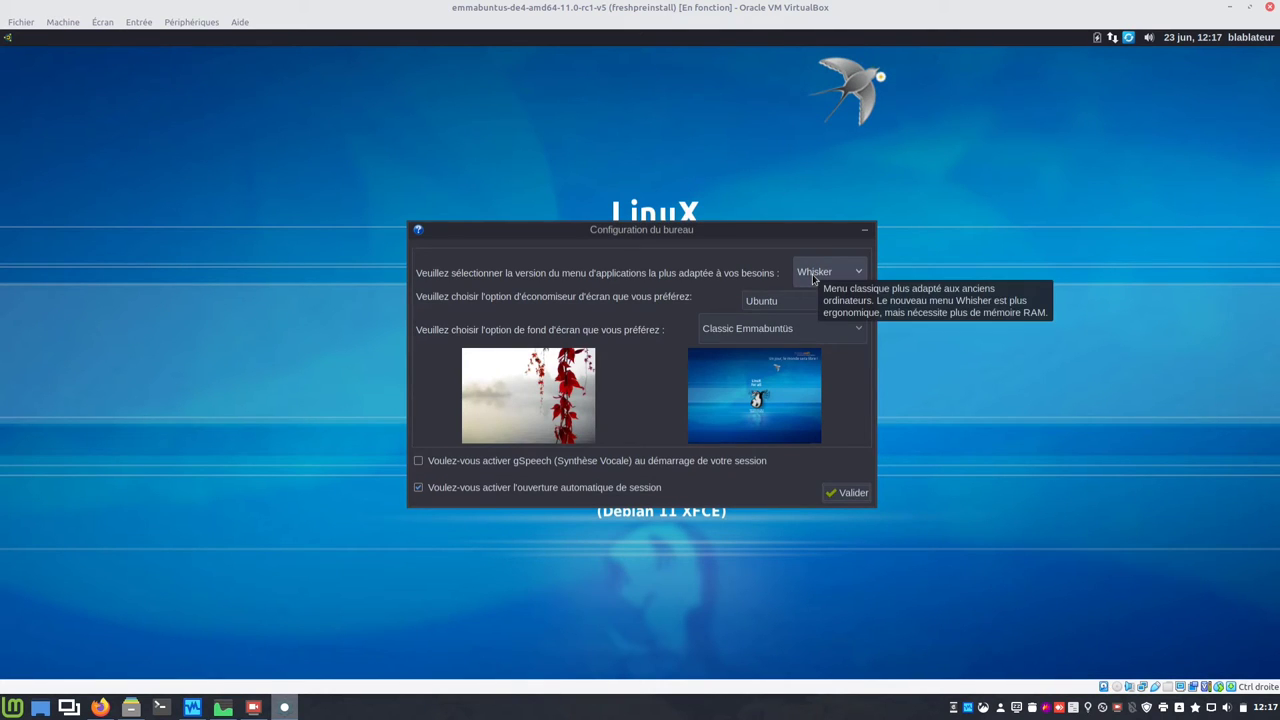
{"action": "left_click", "coordinate": [8, 38]}
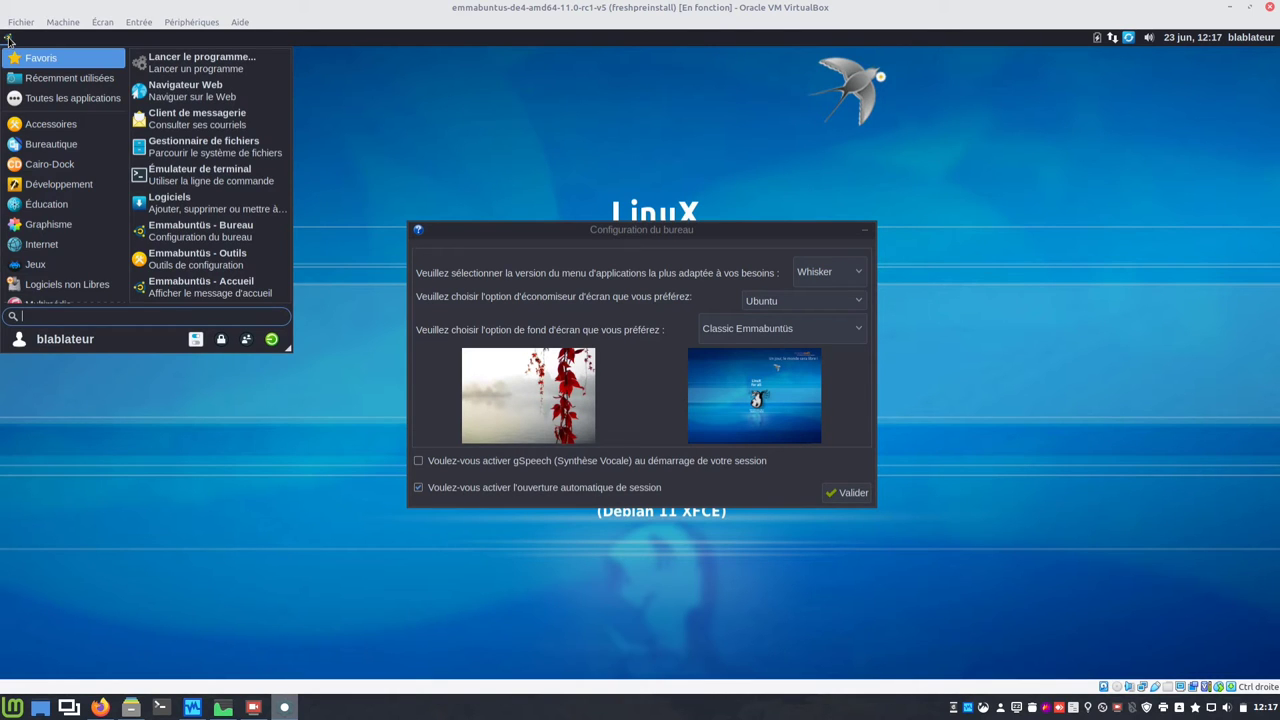
{"action": "left_click", "coordinate": [8, 38]}
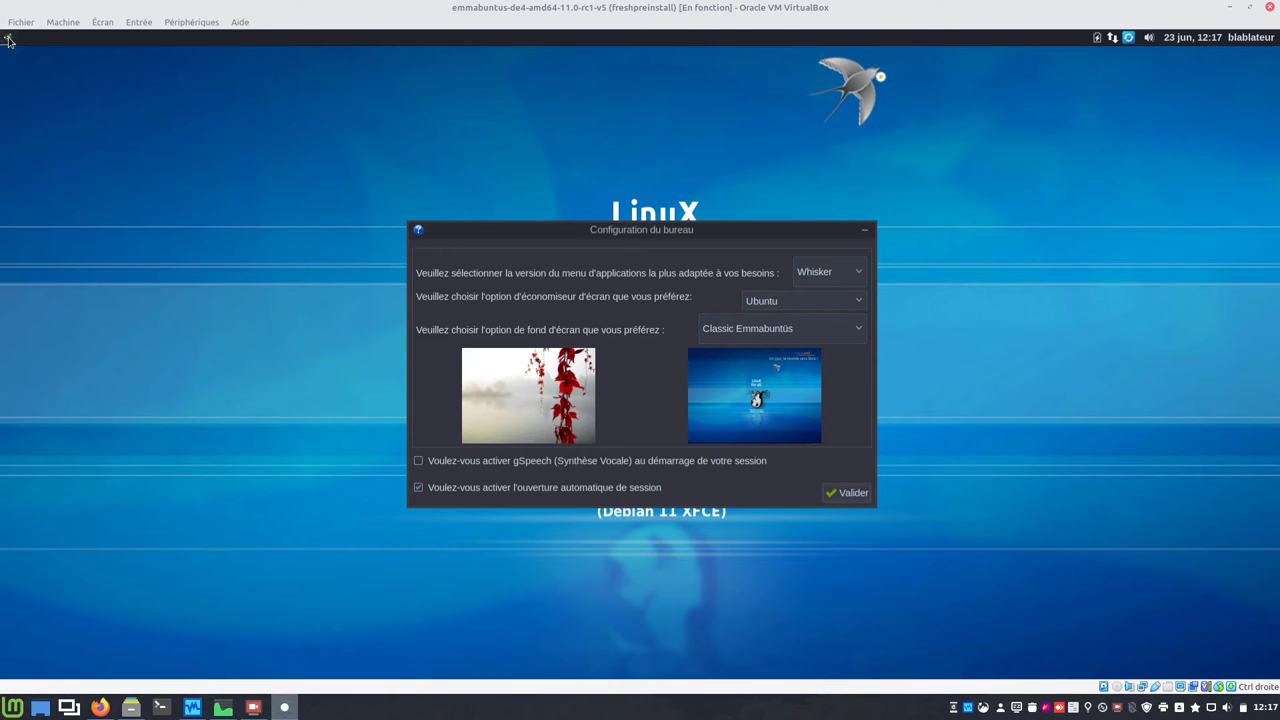
{"action": "left_click", "coordinate": [769, 309]}
{"action": "left_click", "coordinate": [777, 303]}
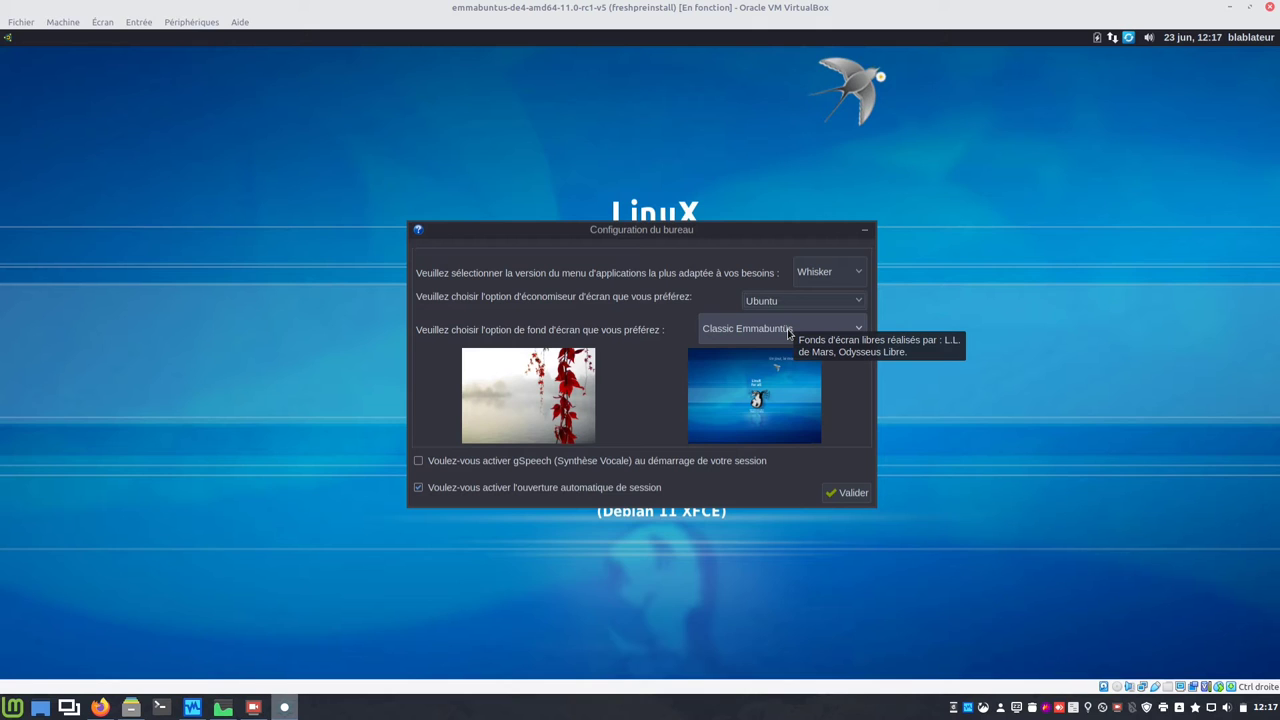
{"action": "left_click", "coordinate": [789, 333]}
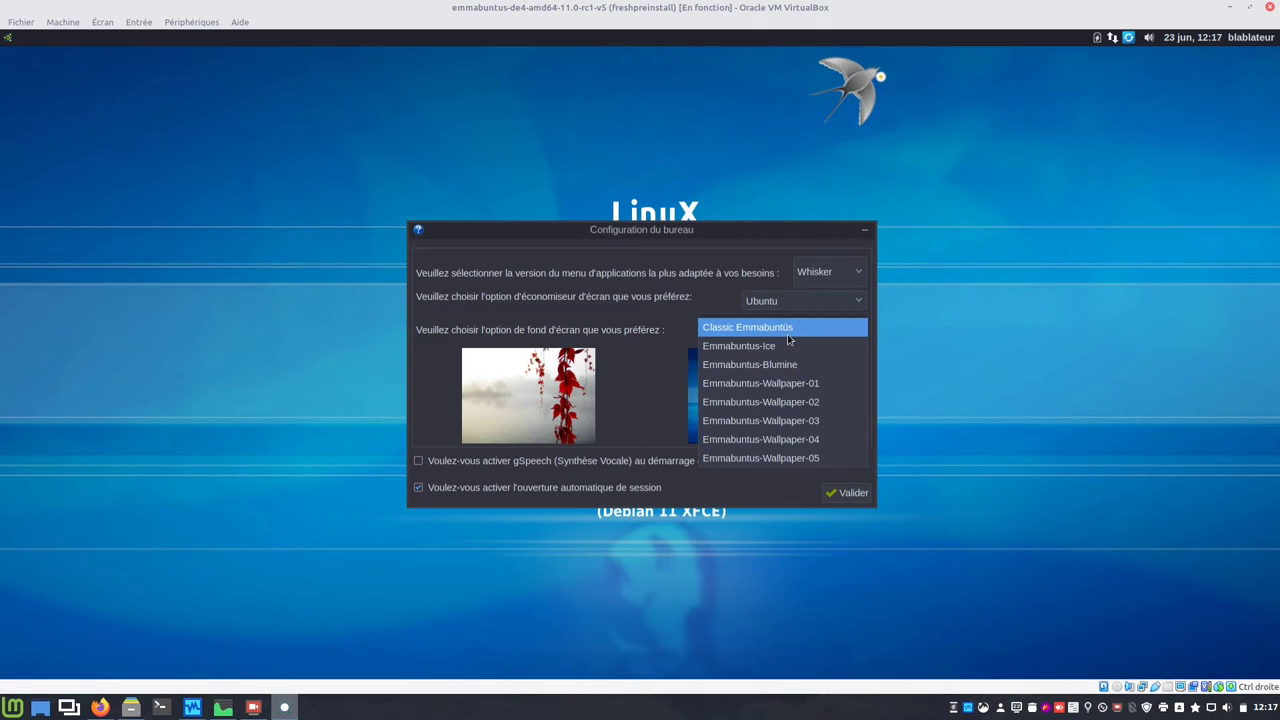
{"action": "left_click", "coordinate": [786, 346]}
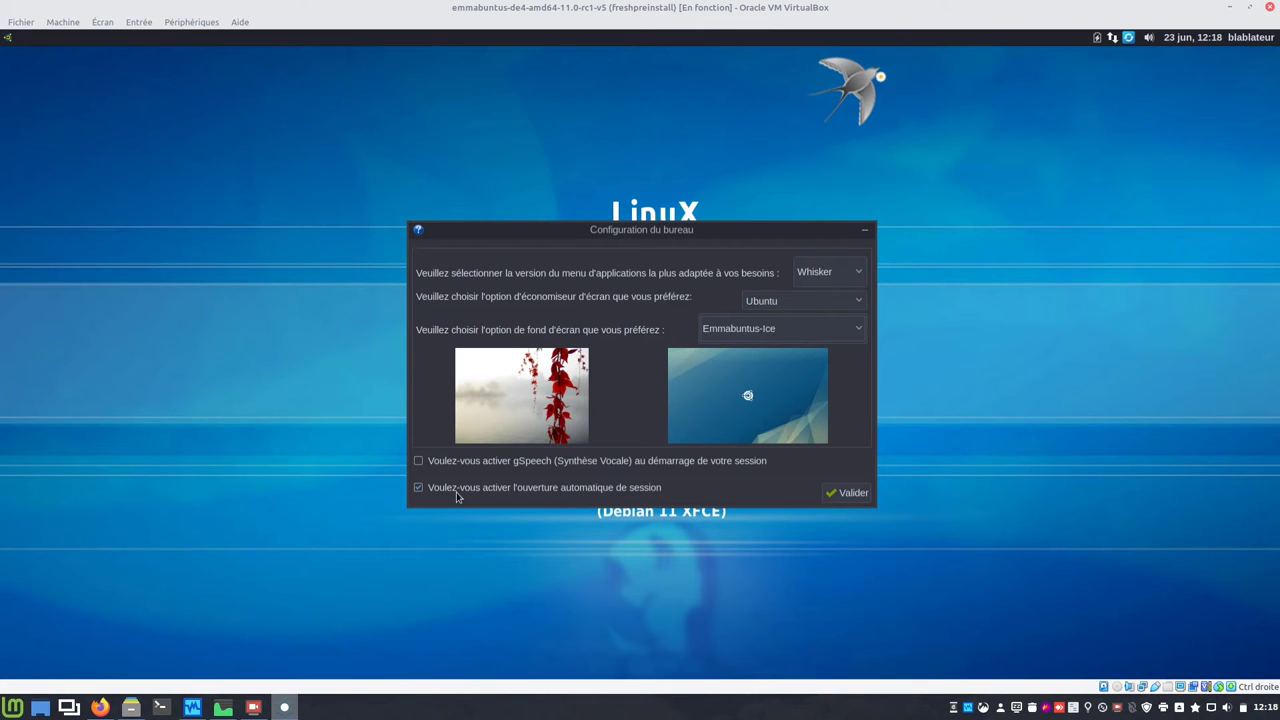
{"action": "left_click", "coordinate": [830, 497]}
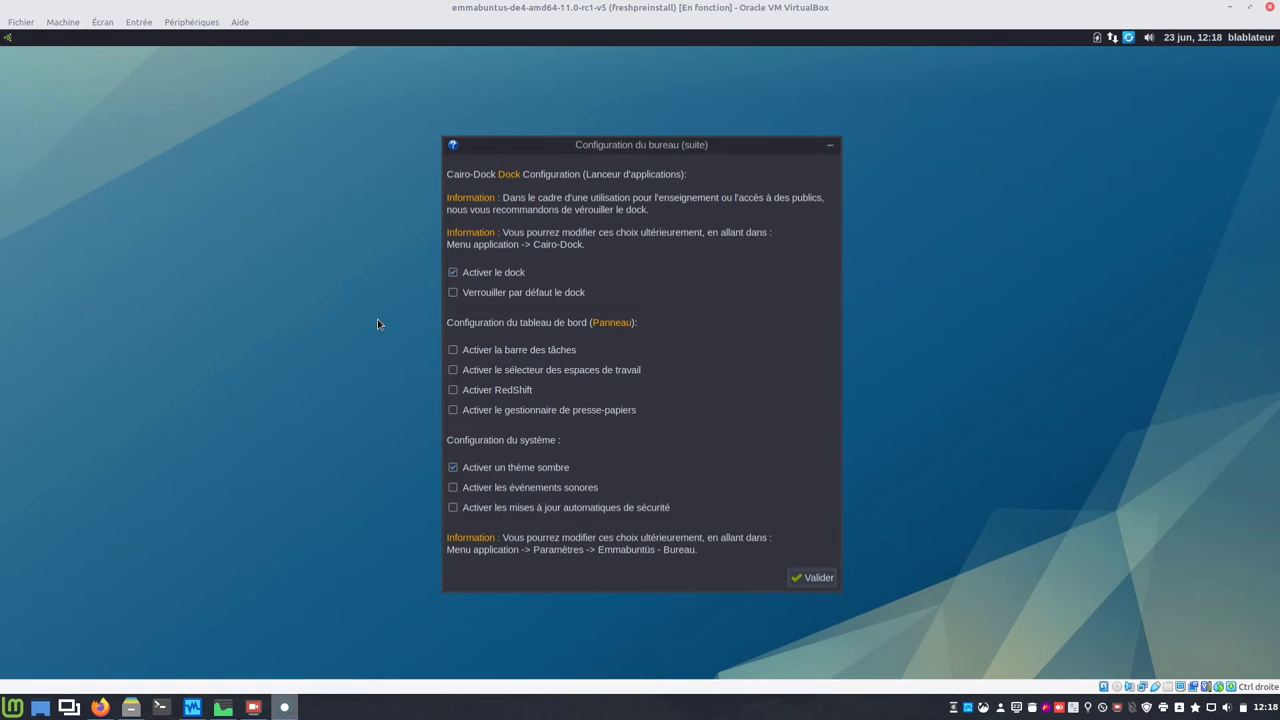
Step: Disable the dock and dark theme; enable the taskbar, RedShift and the clipboard manager
{"action": "left_click", "coordinate": [453, 272]}
{"action": "left_click", "coordinate": [453, 350]}
{"action": "mouse_move", "coordinate": [451, 378]}
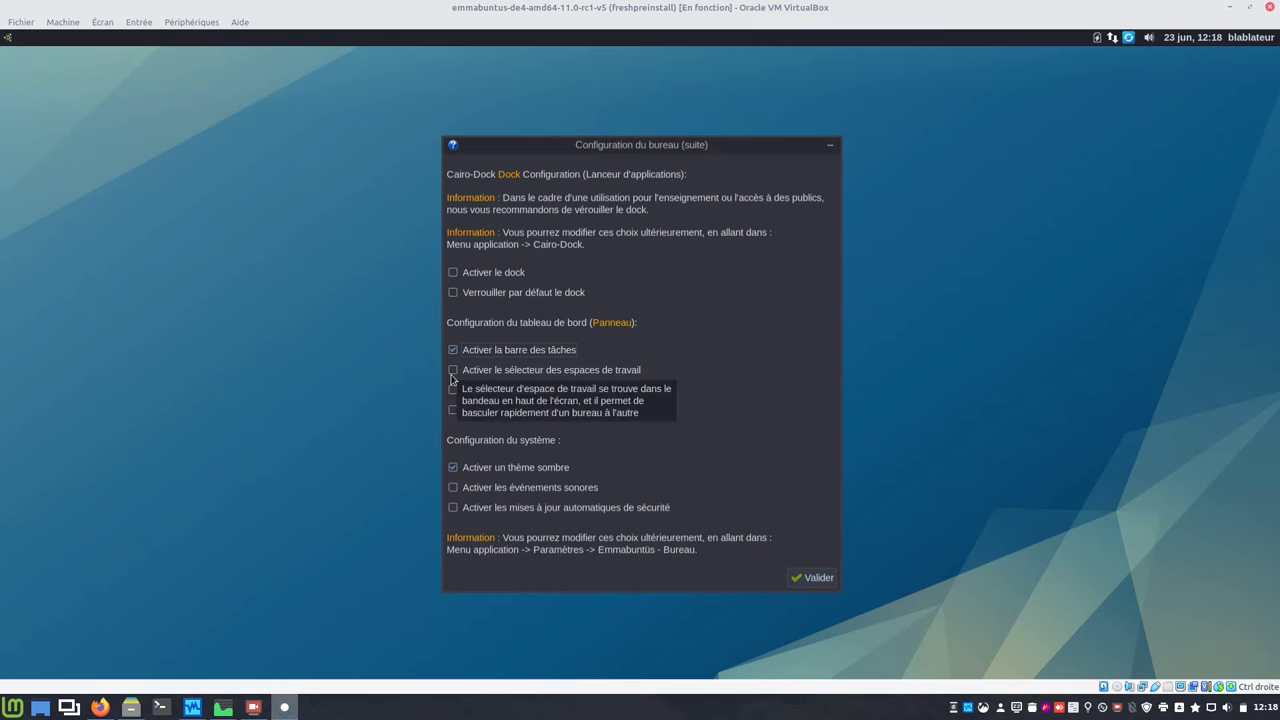
{"action": "mouse_move", "coordinate": [500, 389]}
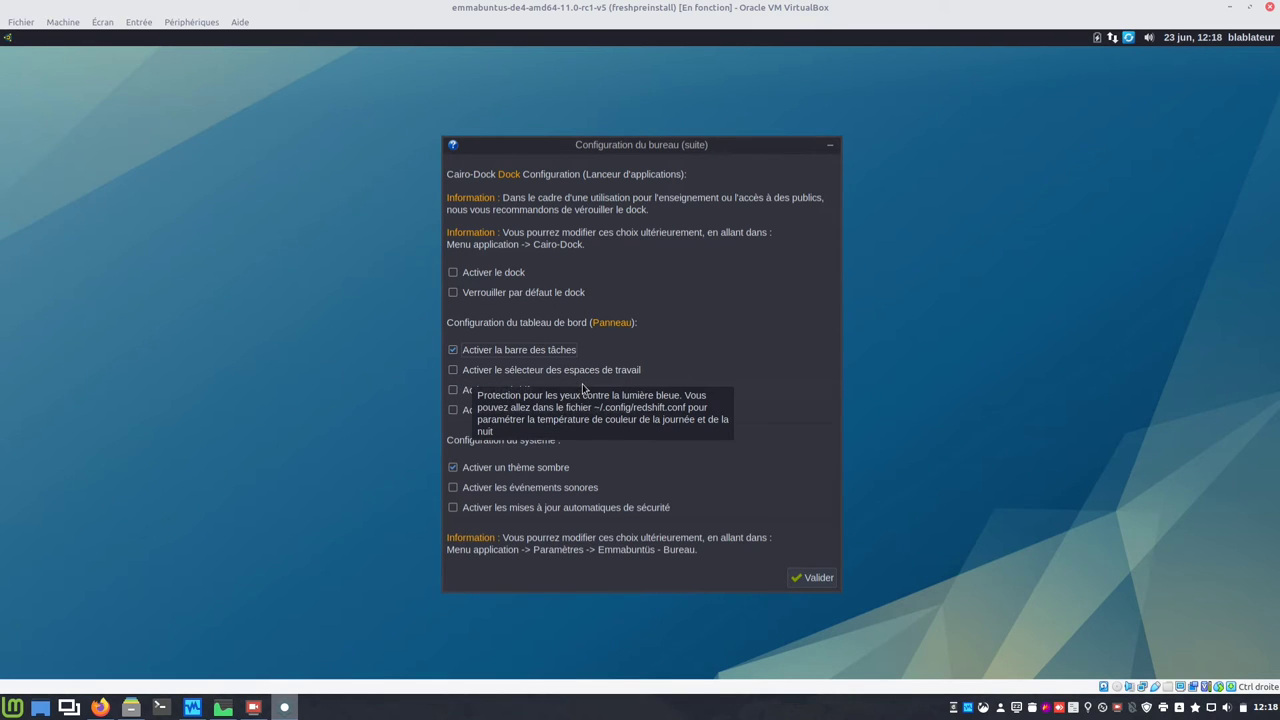
{"action": "mouse_move", "coordinate": [614, 377]}
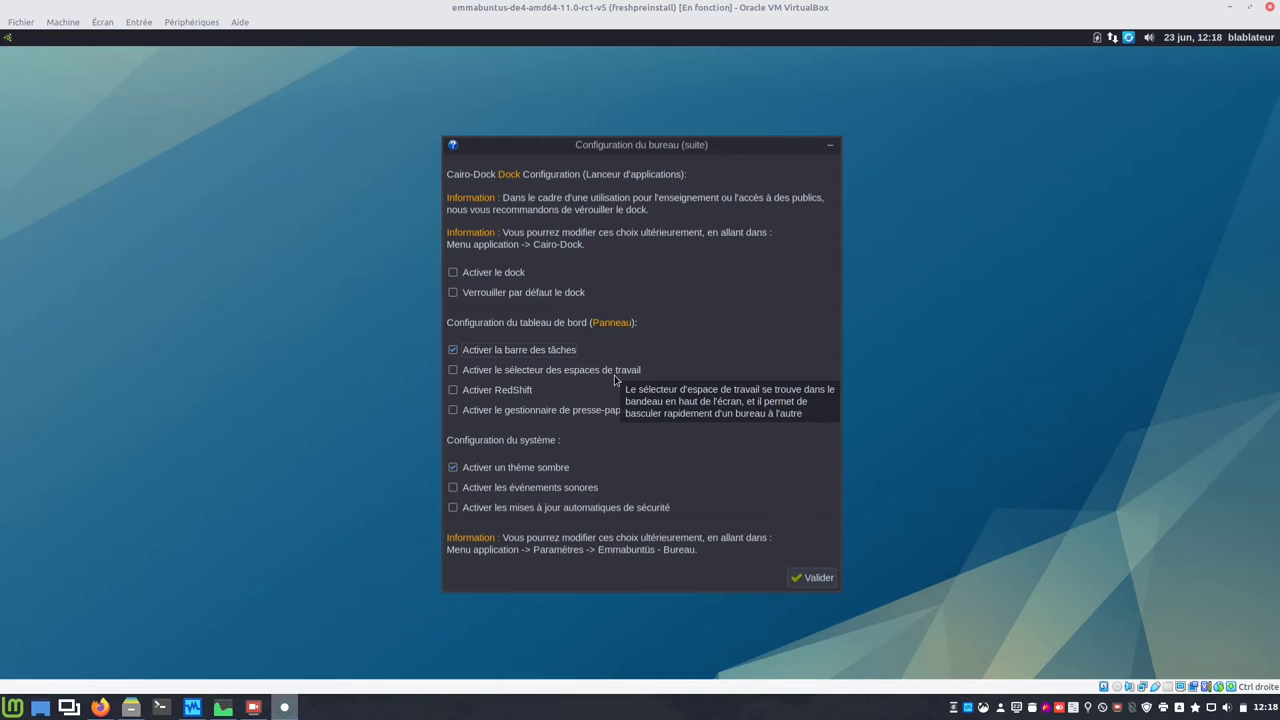
{"action": "mouse_move", "coordinate": [491, 278]}
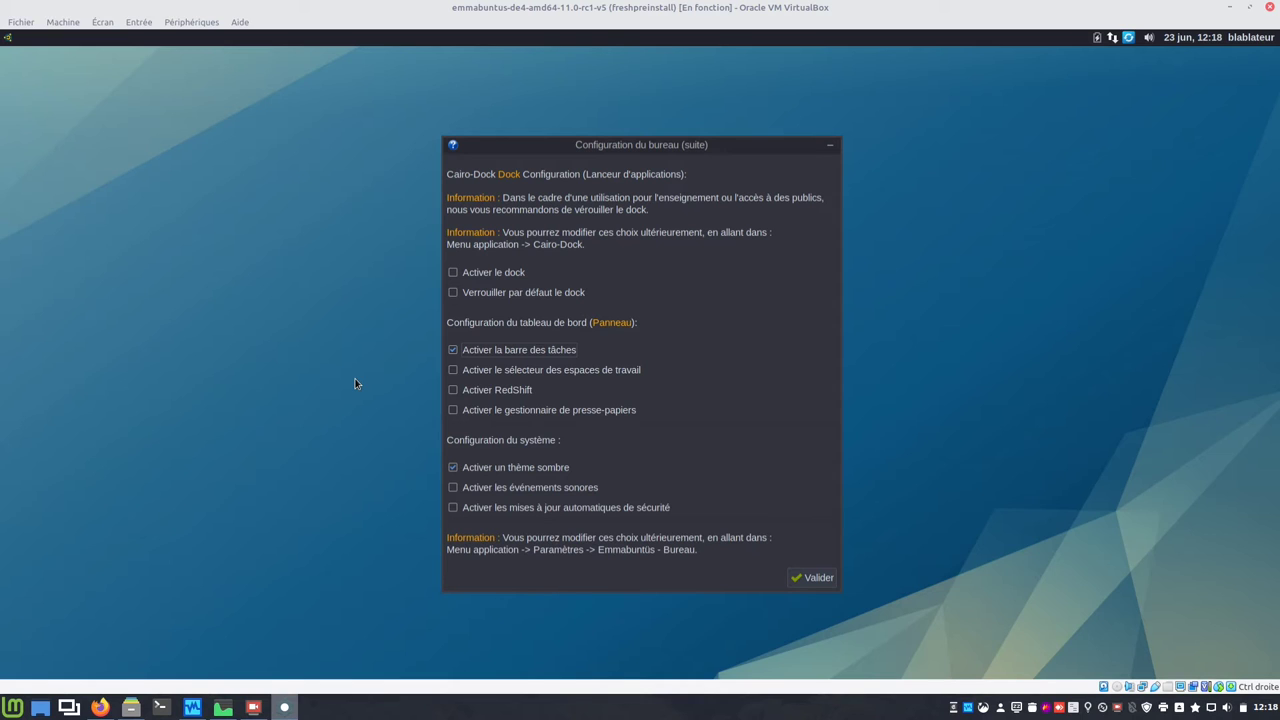
{"action": "left_click", "coordinate": [452, 390]}
{"action": "left_click", "coordinate": [453, 410]}
{"action": "left_click", "coordinate": [453, 468]}
Step: Enable automatic security updates, validate the setup, and authenticate with the account password
{"action": "left_click", "coordinate": [453, 508]}
{"action": "left_click", "coordinate": [829, 583]}
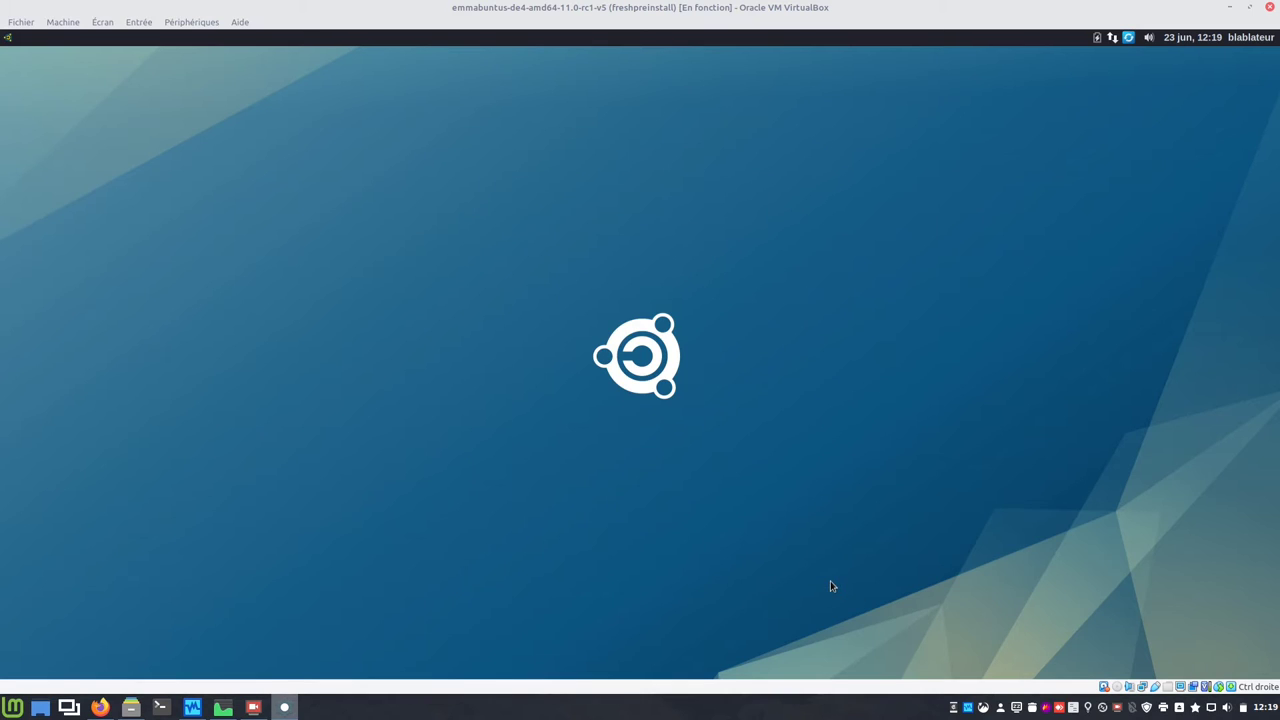
{"action": "type", "text": "••••••"}
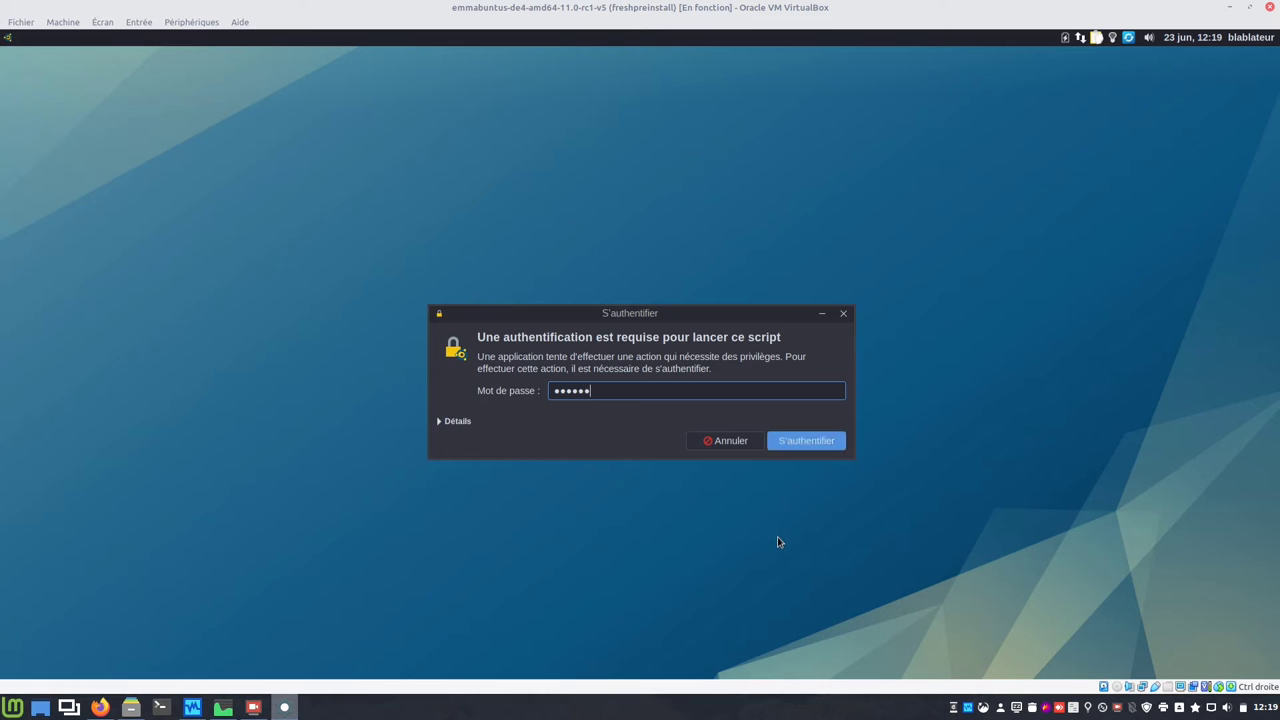
{"action": "key", "text": "Return"}
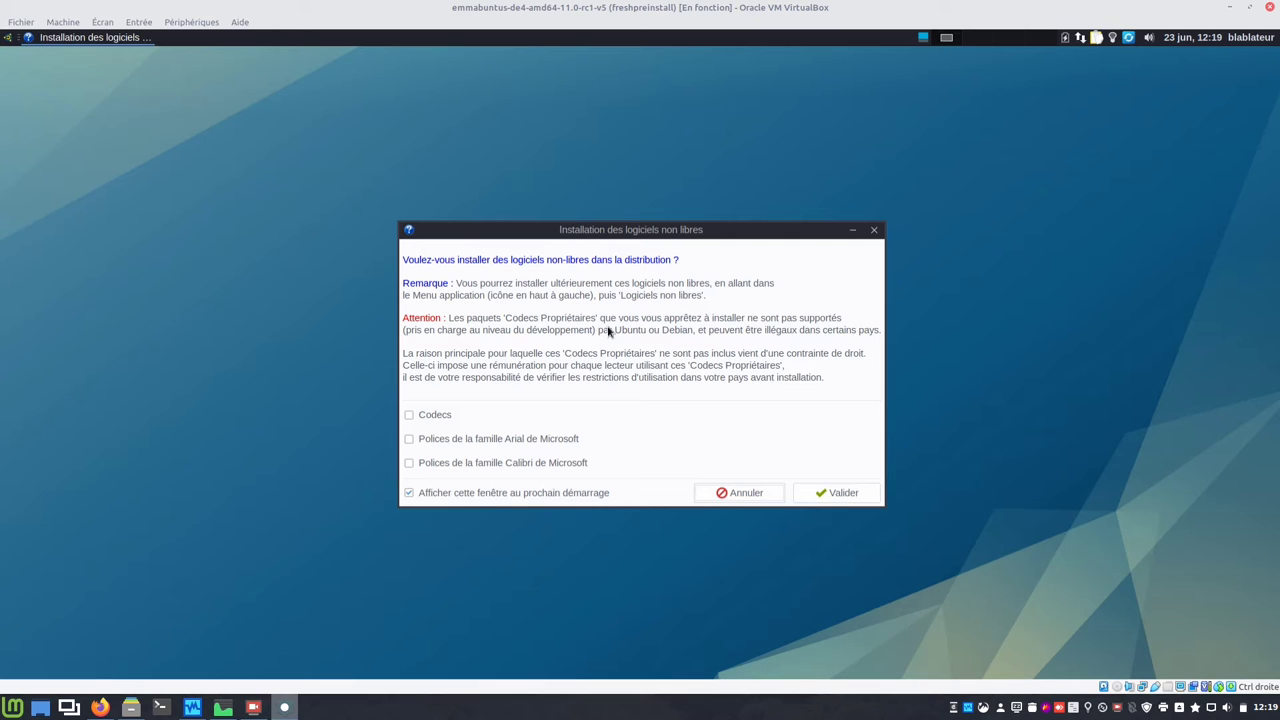
Step: Untick 'Afficher cette fenêtre au prochain démarrage' and validate without installing non-free software
{"action": "left_click", "coordinate": [547, 496]}
{"action": "left_click", "coordinate": [822, 495]}
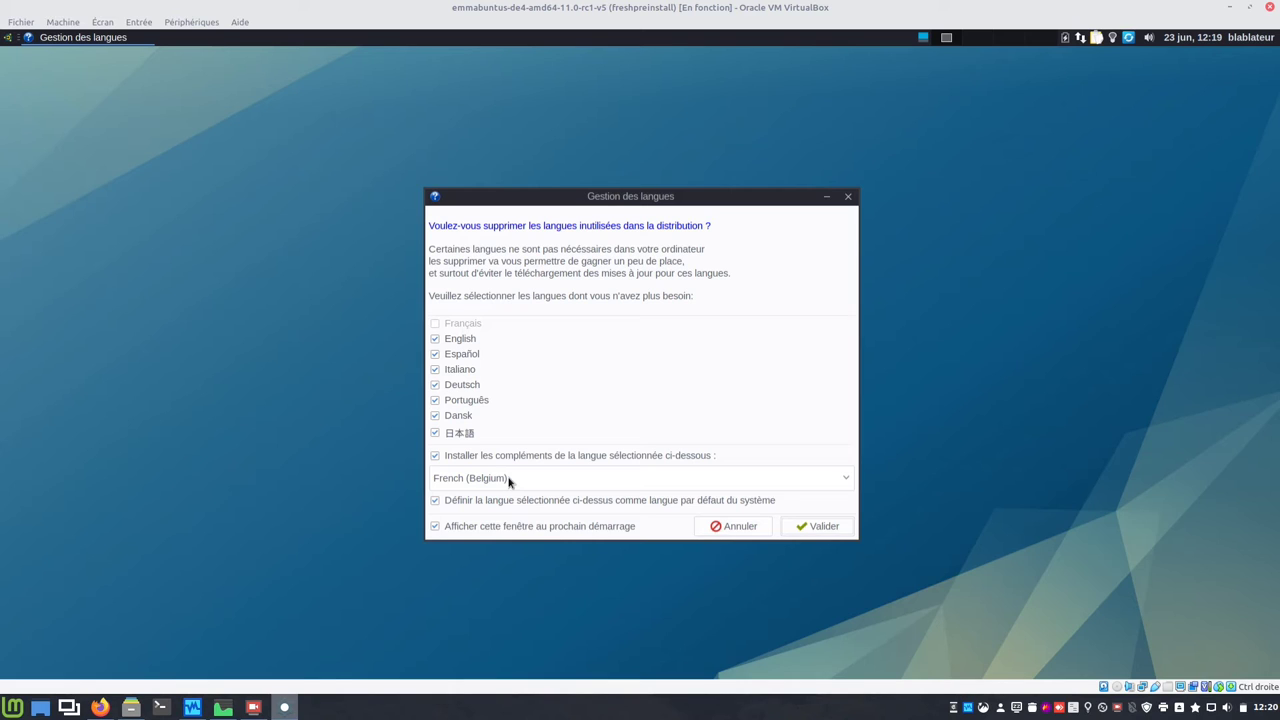
Step: Untick the language prompt's startup option and validate removing the unused languages
{"action": "left_click", "coordinate": [468, 530]}
{"action": "left_click", "coordinate": [829, 527]}
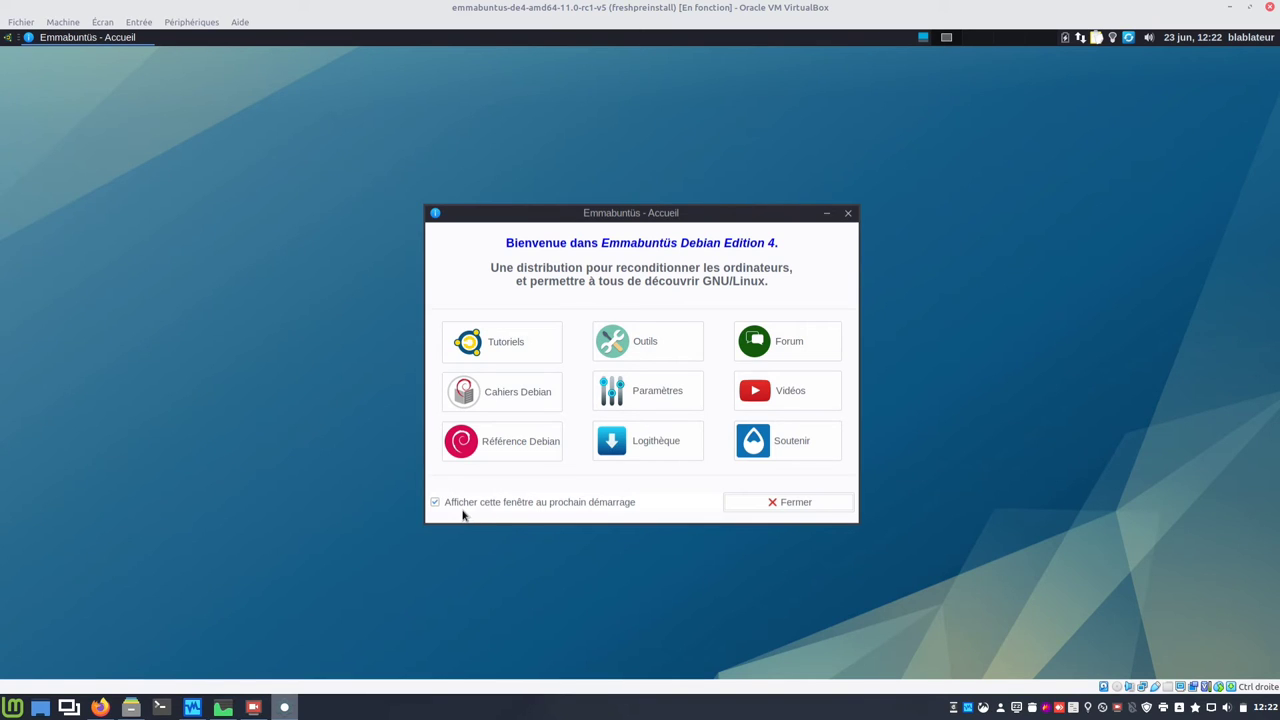
Step: Stop the welcome screen at startup, close it, and shut down the guest via Éteindre
{"action": "left_click", "coordinate": [548, 505]}
{"action": "left_click", "coordinate": [795, 503]}
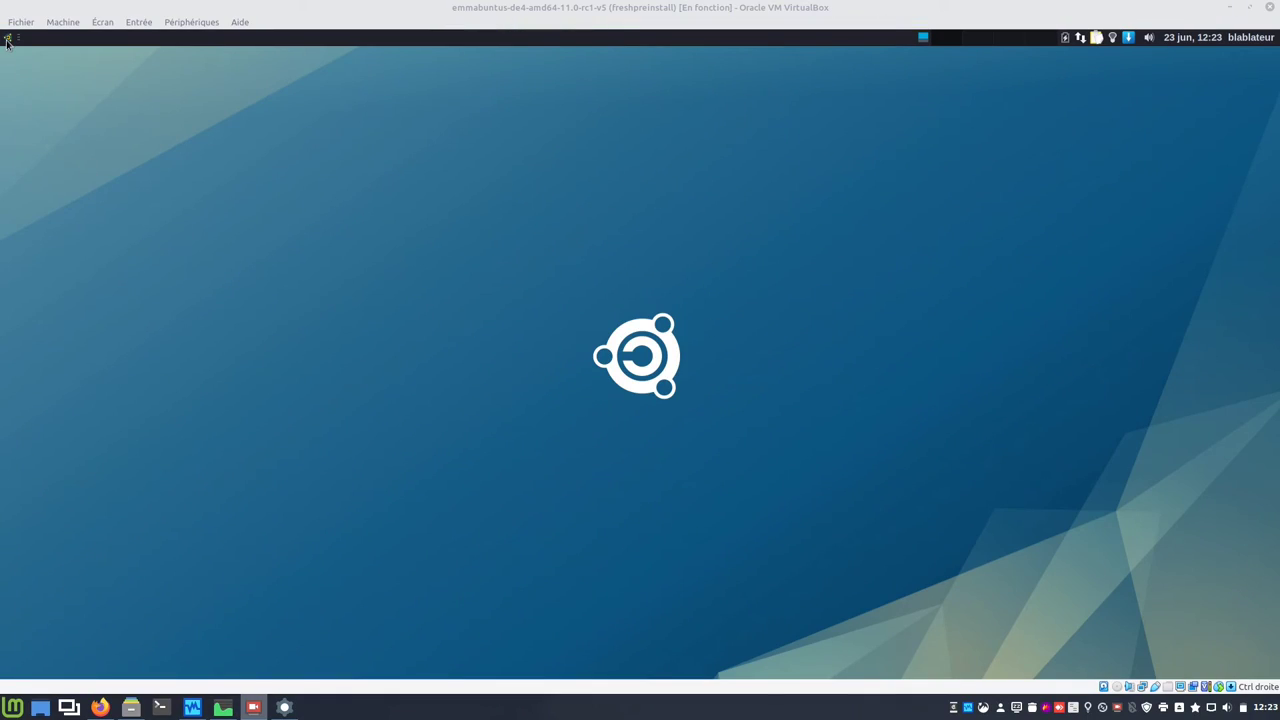
{"action": "left_click", "coordinate": [7, 37]}
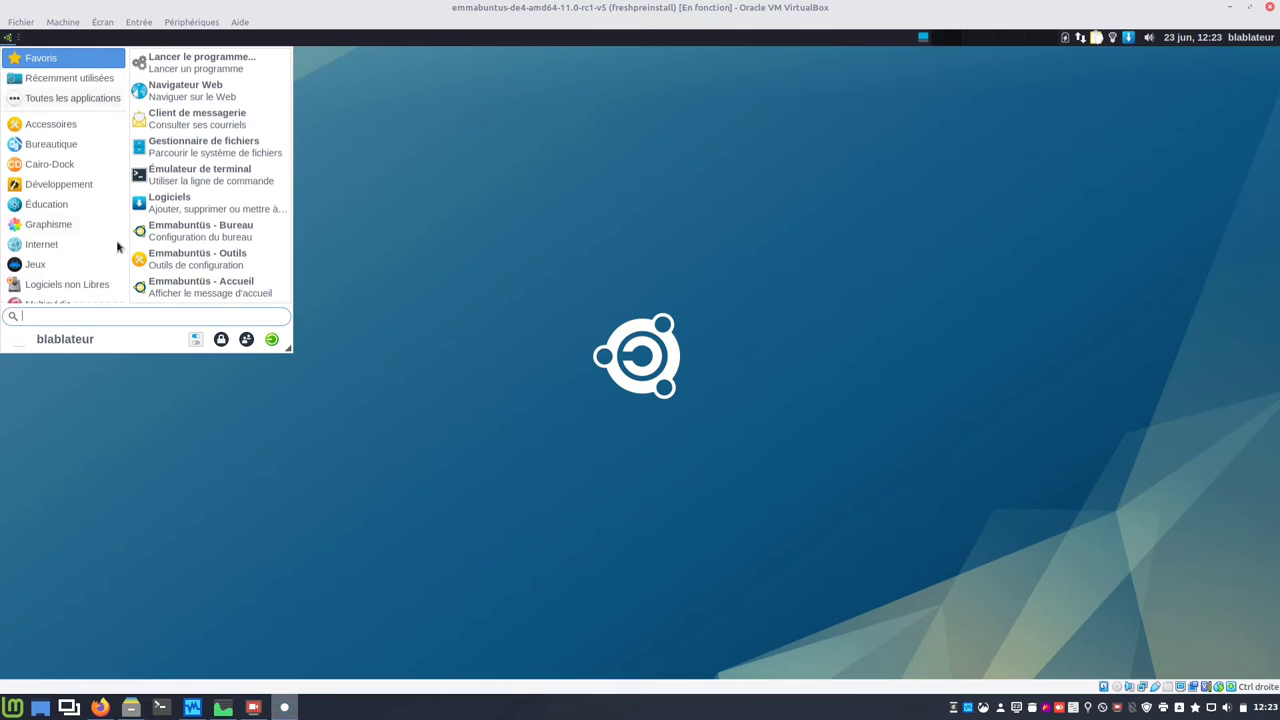
{"action": "left_click", "coordinate": [272, 339]}
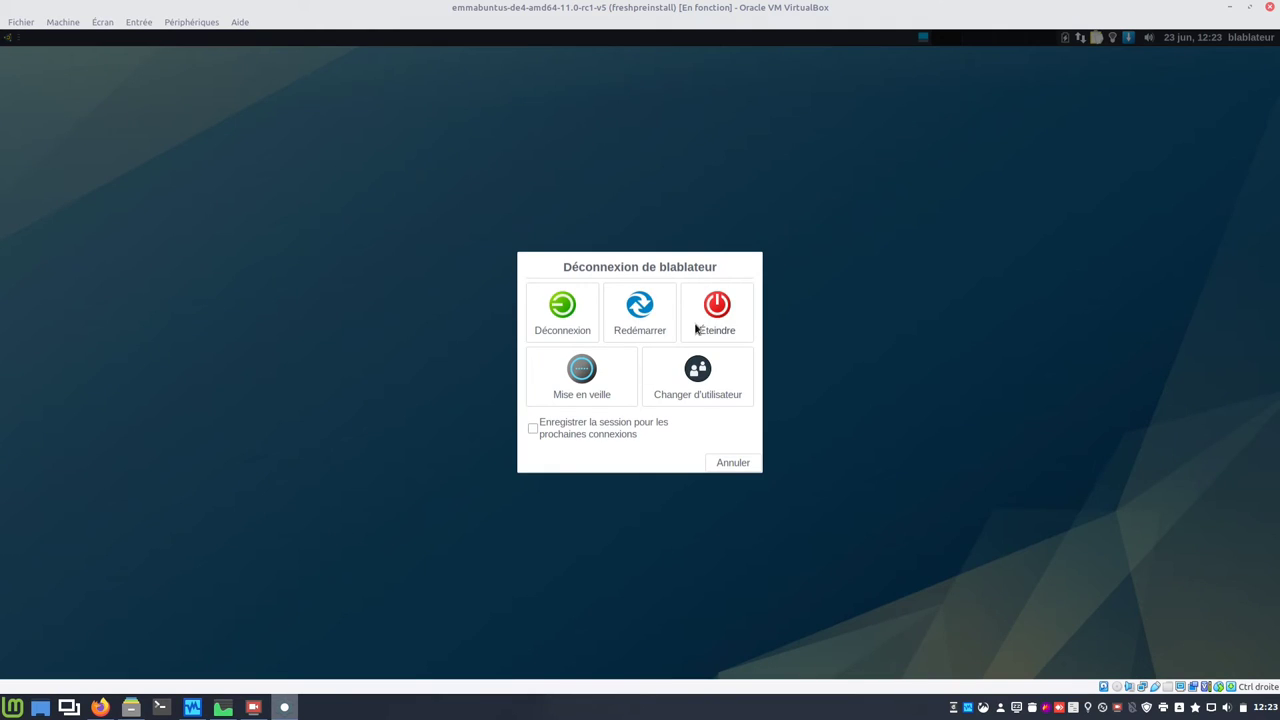
{"action": "left_click", "coordinate": [701, 320]}
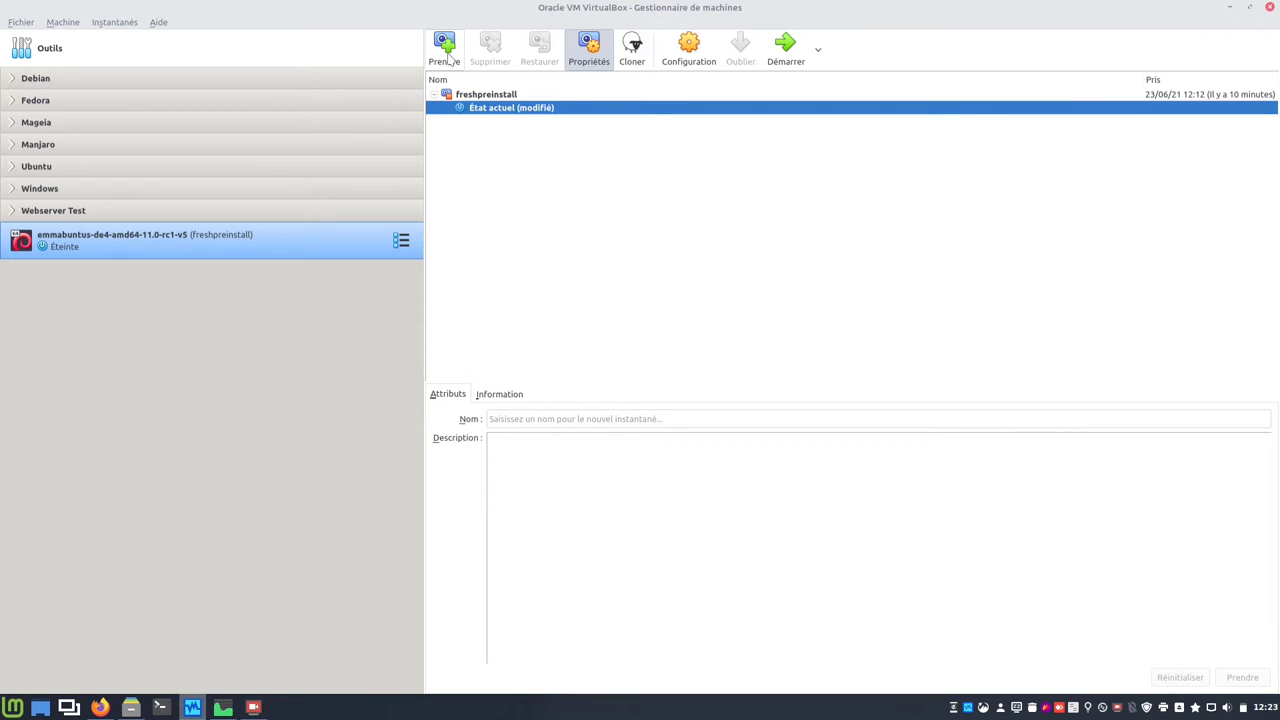
Step: Take a snapshot named 'fresinstall' and start the Emmabuntüs VM again
{"action": "key", "text": "ctrl+shift+t"}
{"action": "left_click_drag", "start_coordinate": [593, 259], "coordinate": [505, 262]}
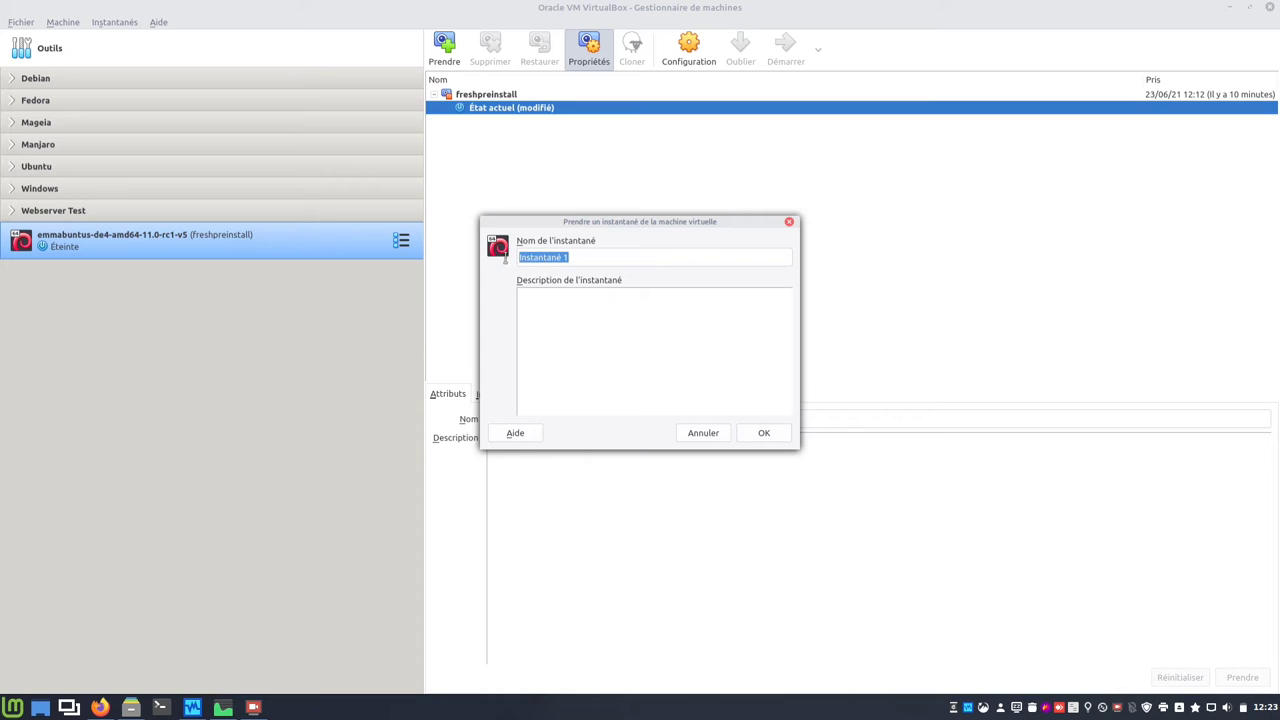
{"action": "type", "text": "fresinstall"}
{"action": "left_click", "coordinate": [750, 434]}
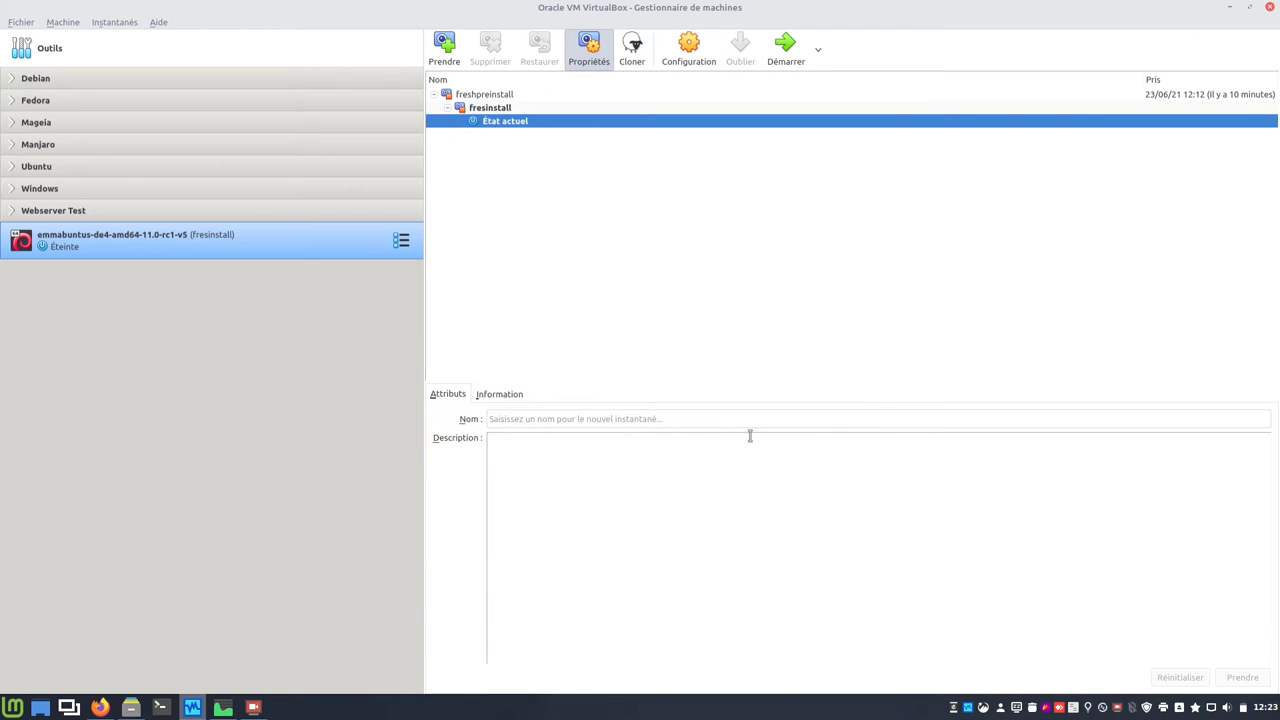
{"action": "left_click", "coordinate": [786, 45]}
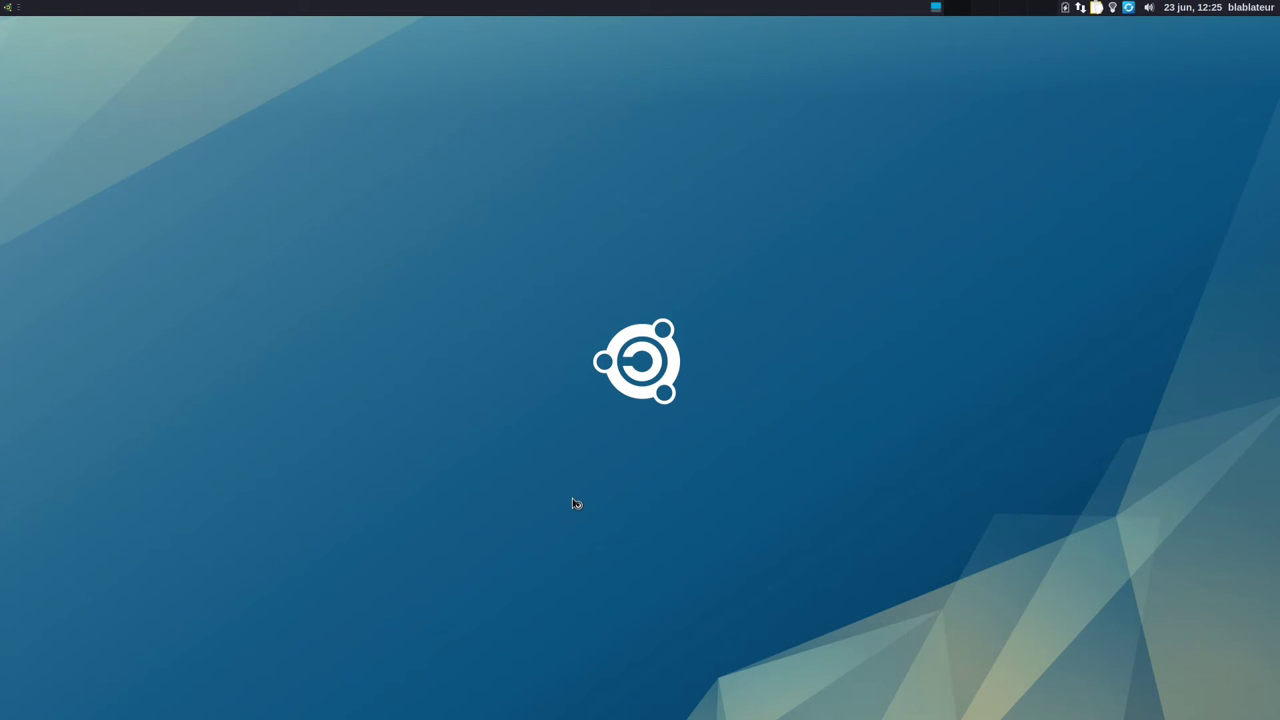
Step: Open Panel Preferences, browse its tabs, and open Menu Whisker's settings from the Éléments list
{"action": "right_click", "coordinate": [457, 12]}
{"action": "mouse_move", "coordinate": [510, 114]}
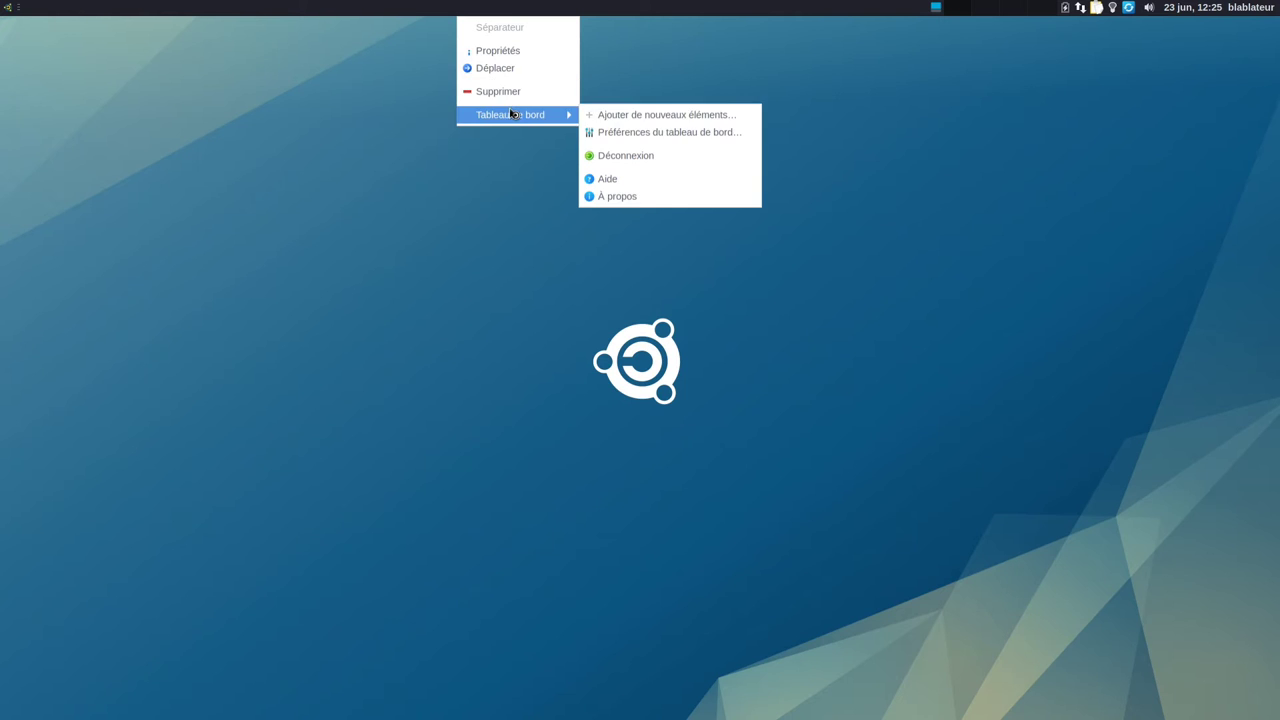
{"action": "left_click", "coordinate": [659, 133]}
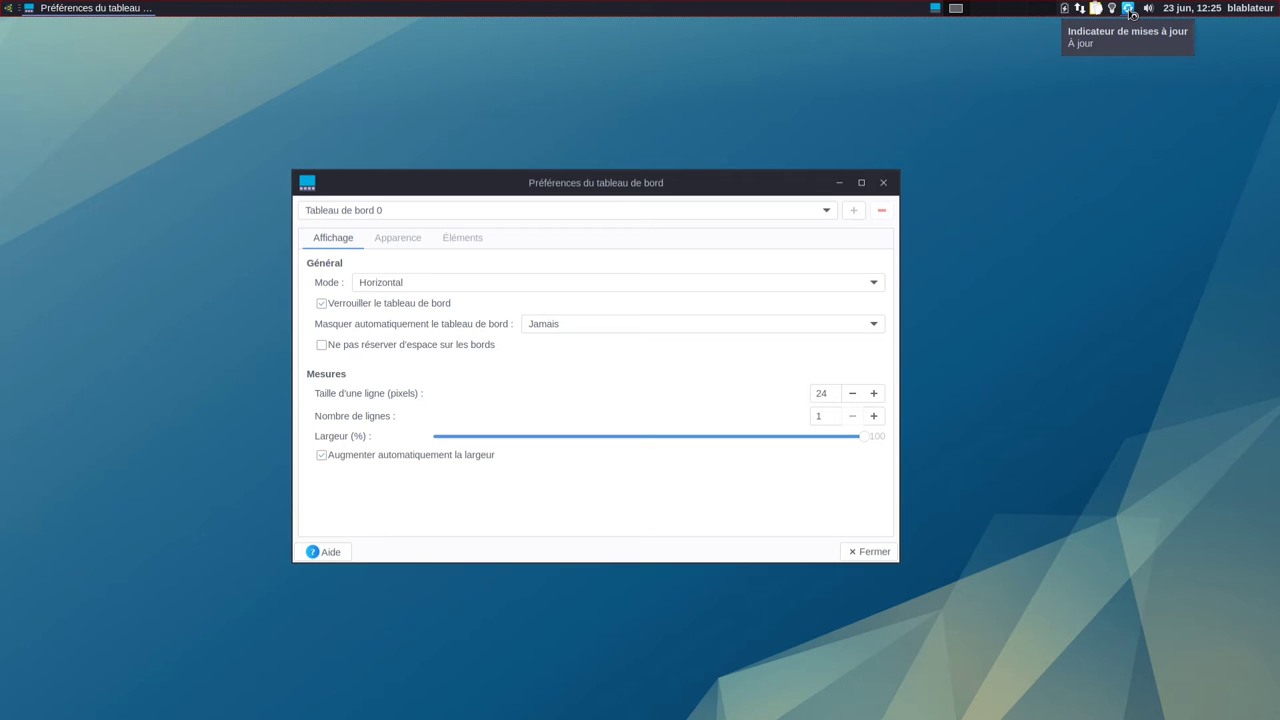
{"action": "left_click", "coordinate": [400, 241]}
{"action": "left_click", "coordinate": [340, 241]}
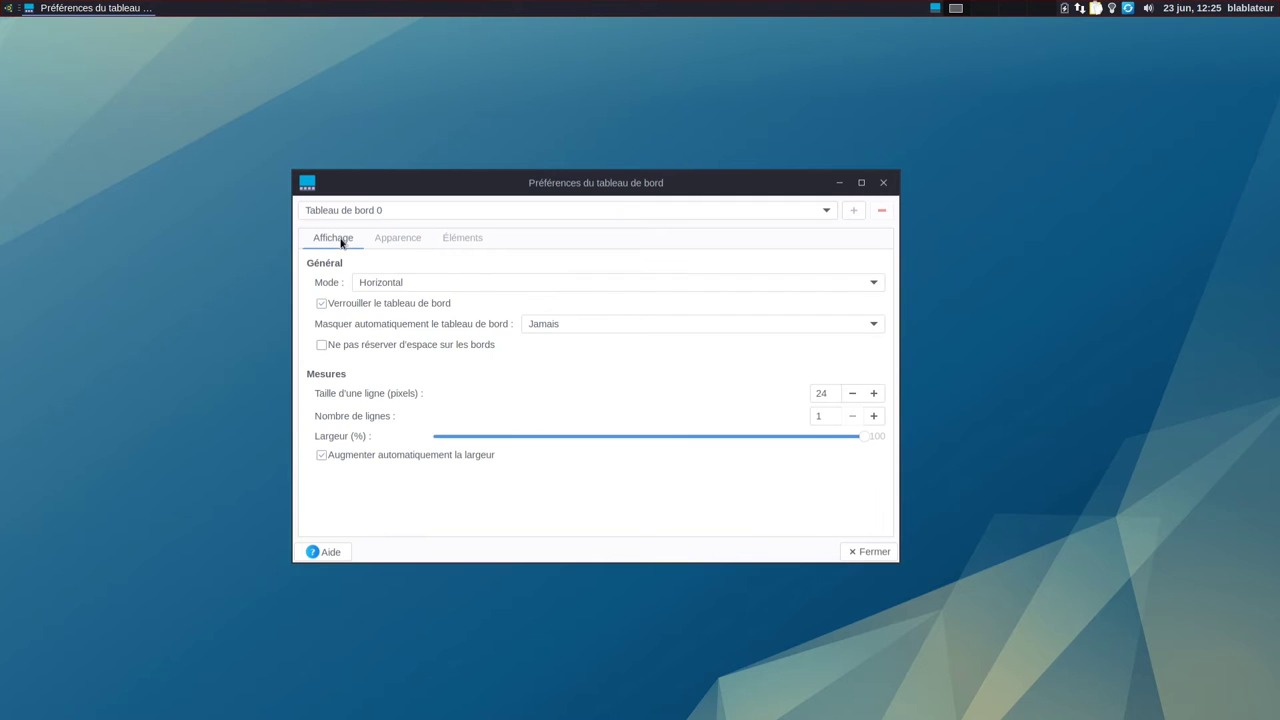
{"action": "left_click", "coordinate": [451, 241]}
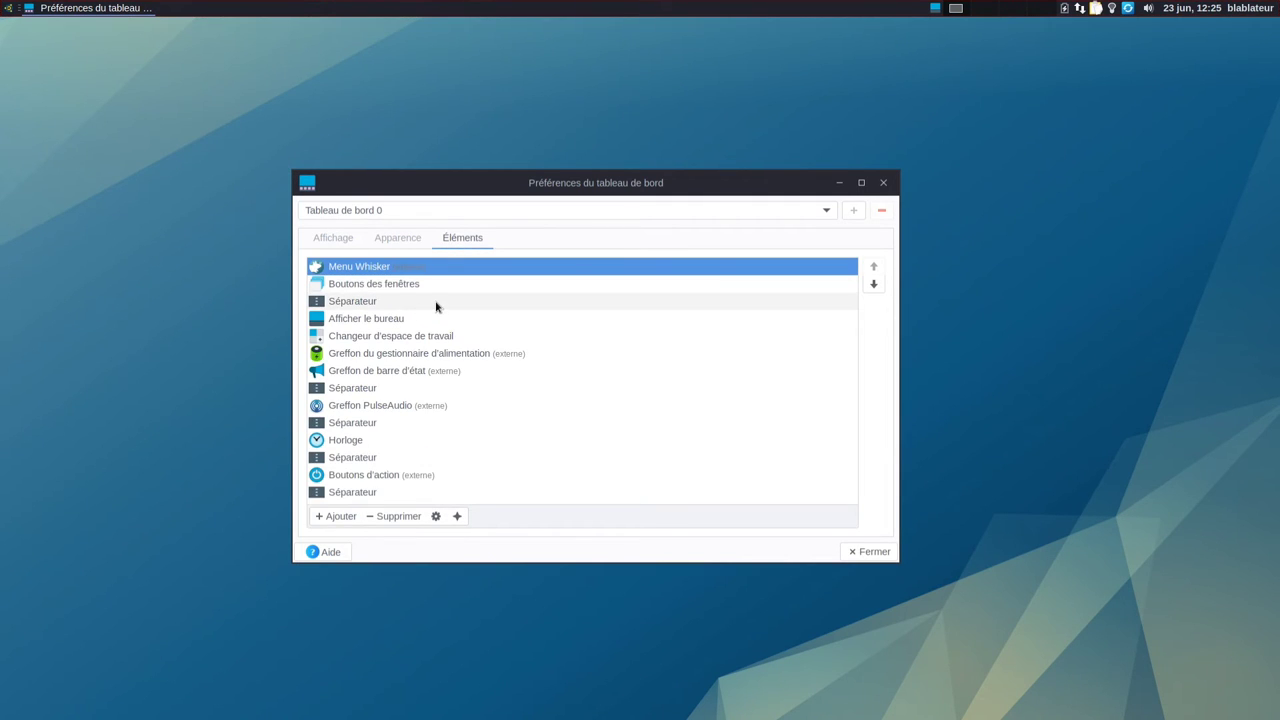
{"action": "left_click", "coordinate": [435, 516]}
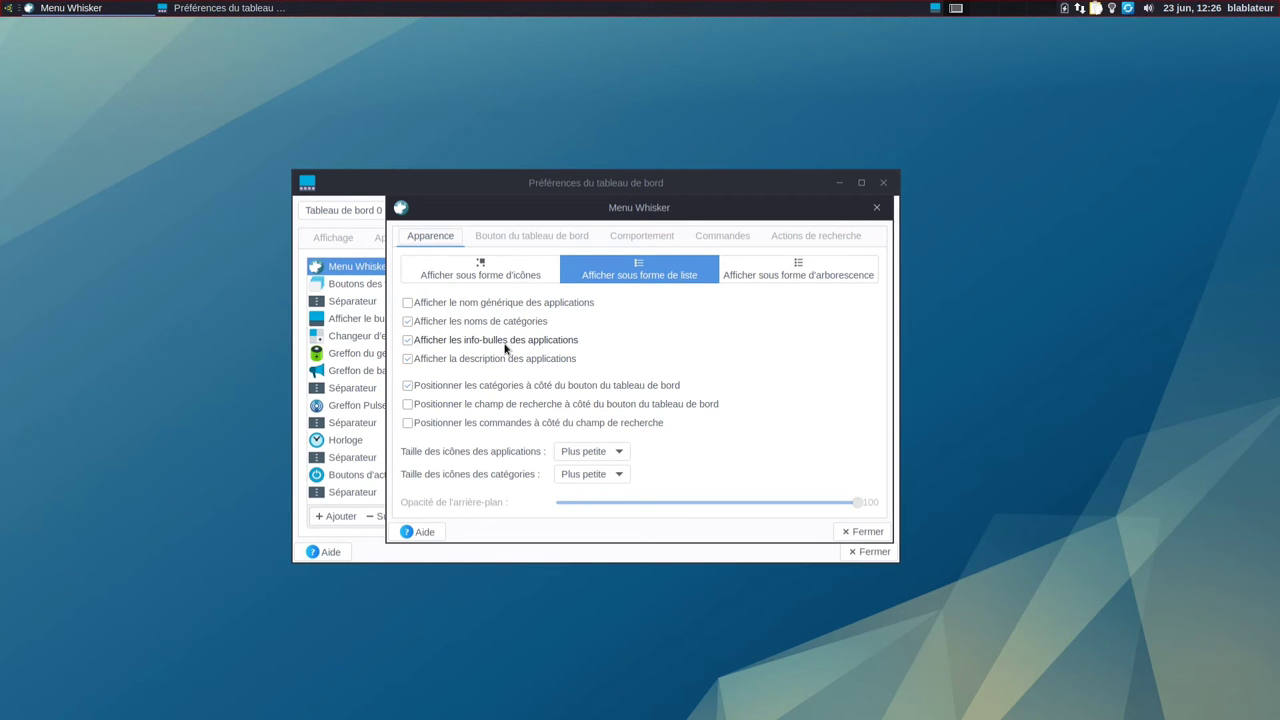
Step: Hide application descriptions in the Whisker menu and check the result
{"action": "left_click", "coordinate": [8, 8]}
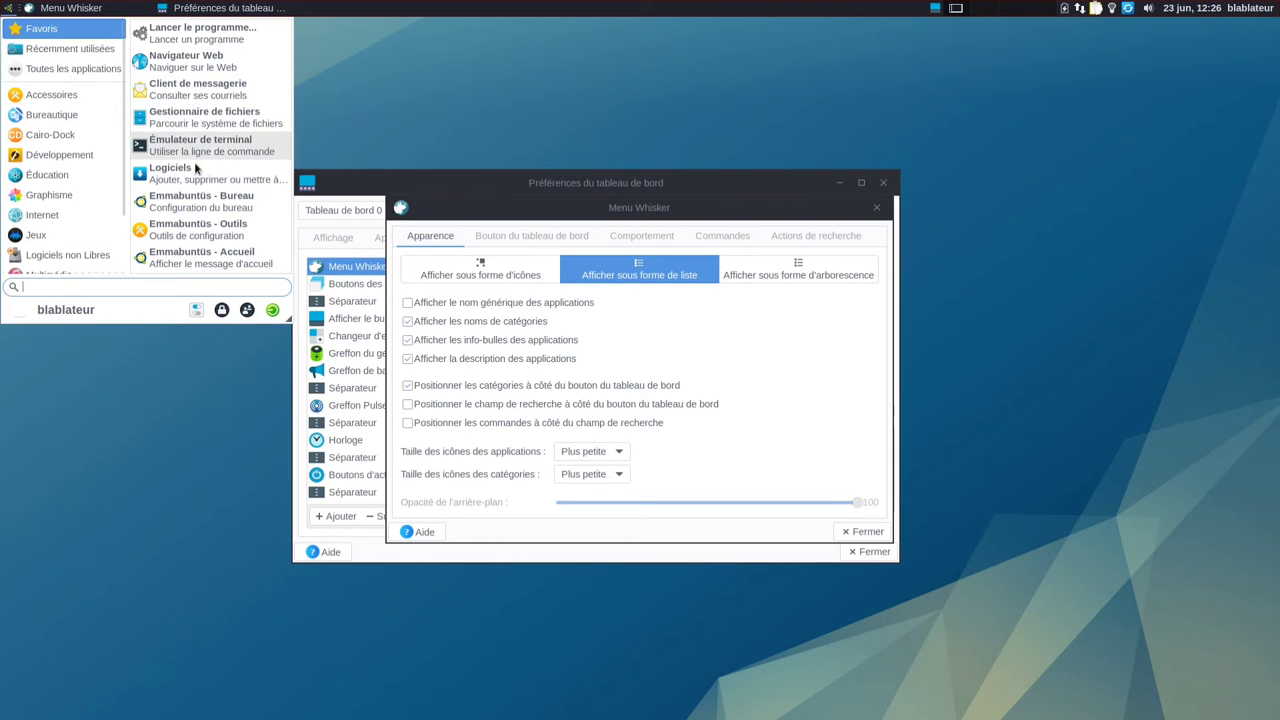
{"action": "left_click", "coordinate": [410, 363]}
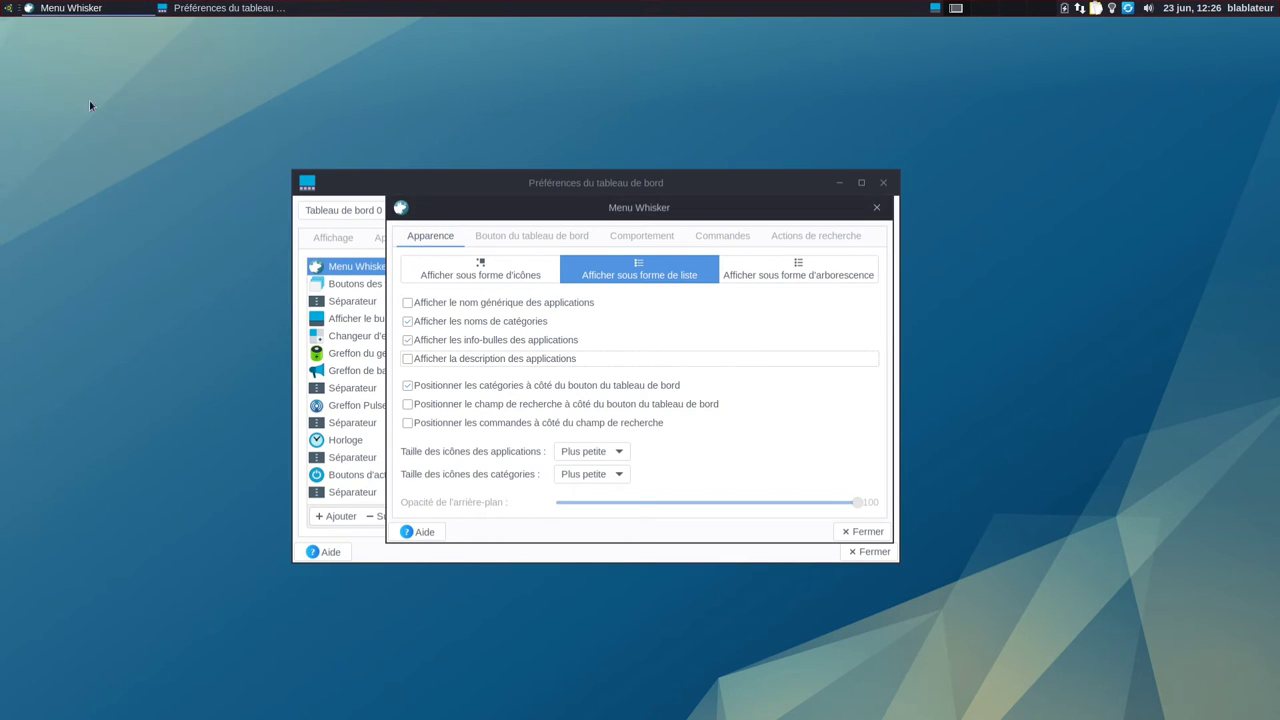
{"action": "left_click", "coordinate": [8, 10]}
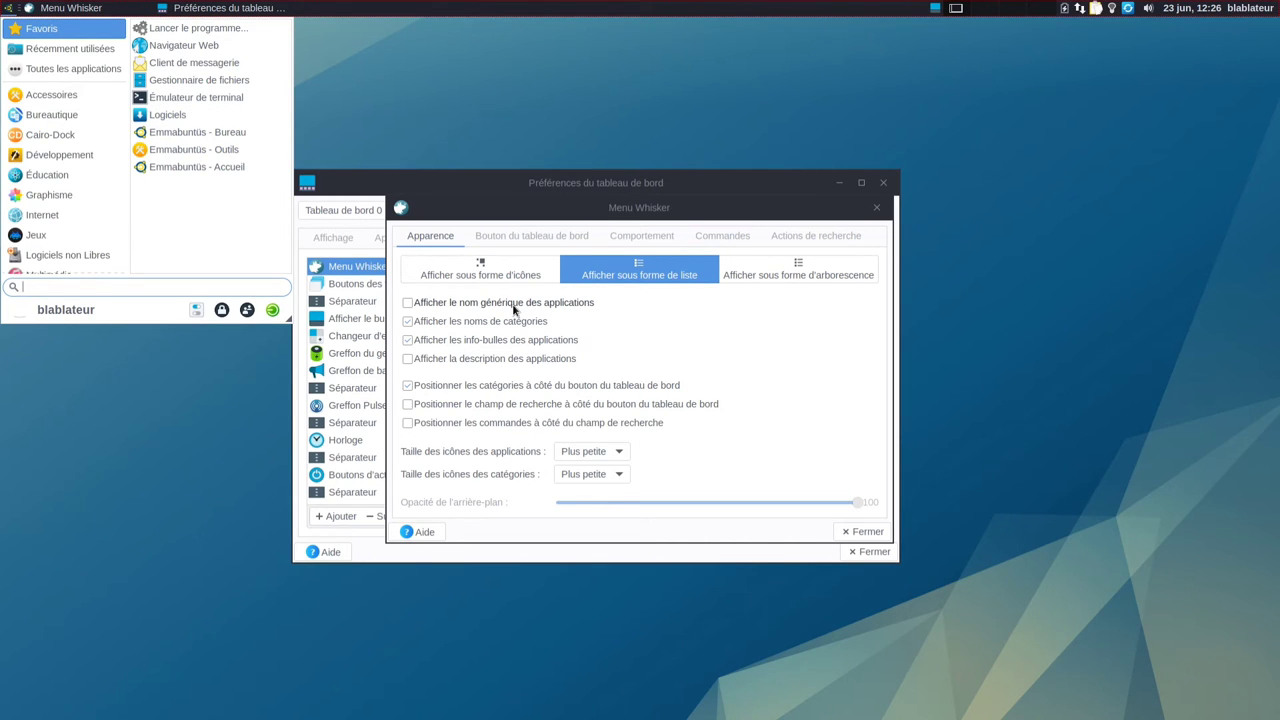
Step: Drag the Whisker menu's corner to enlarge it, then close its settings
{"action": "left_click_drag", "start_coordinate": [617, 211], "coordinate": [837, 166]}
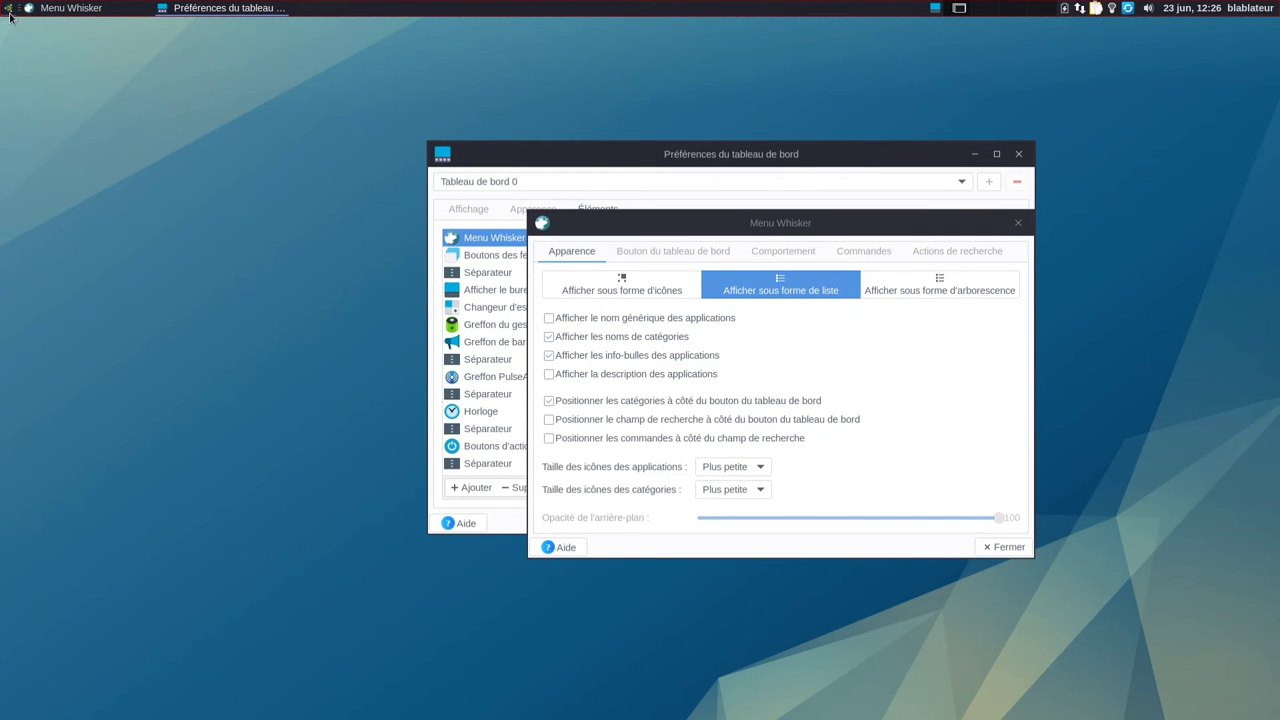
{"action": "left_click", "coordinate": [8, 10]}
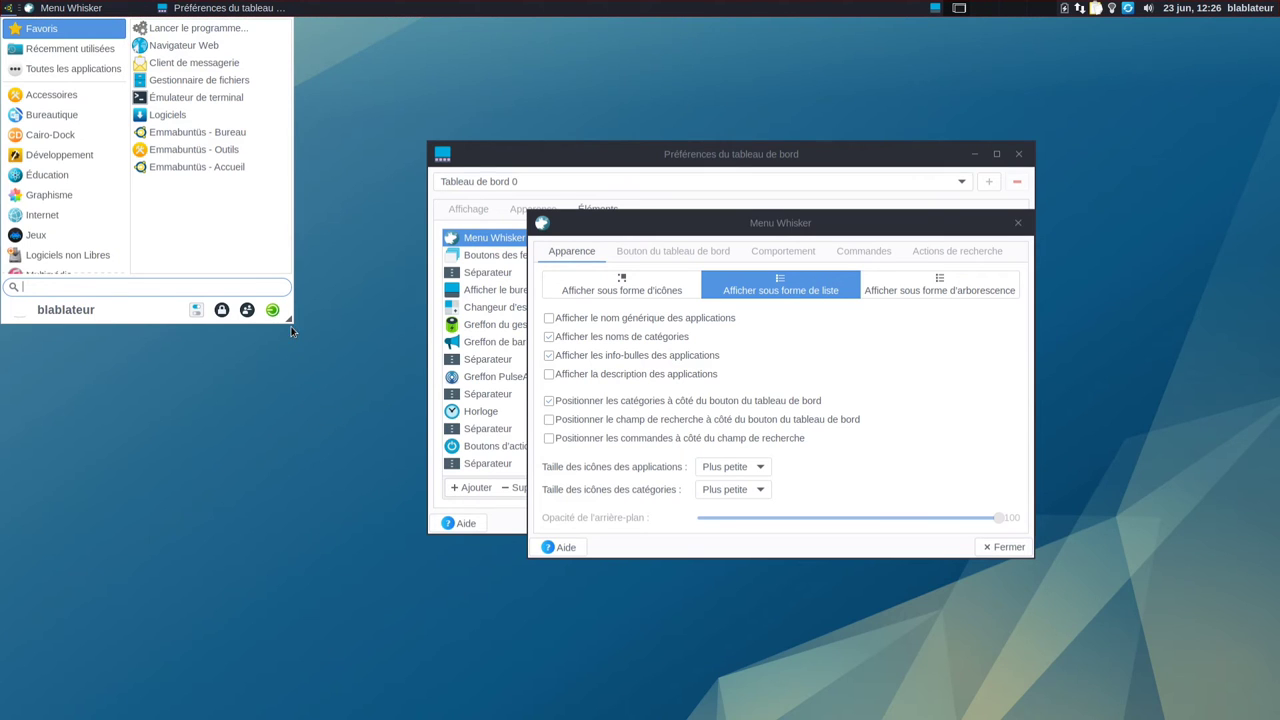
{"action": "left_click_drag", "start_coordinate": [286, 315], "coordinate": [323, 384]}
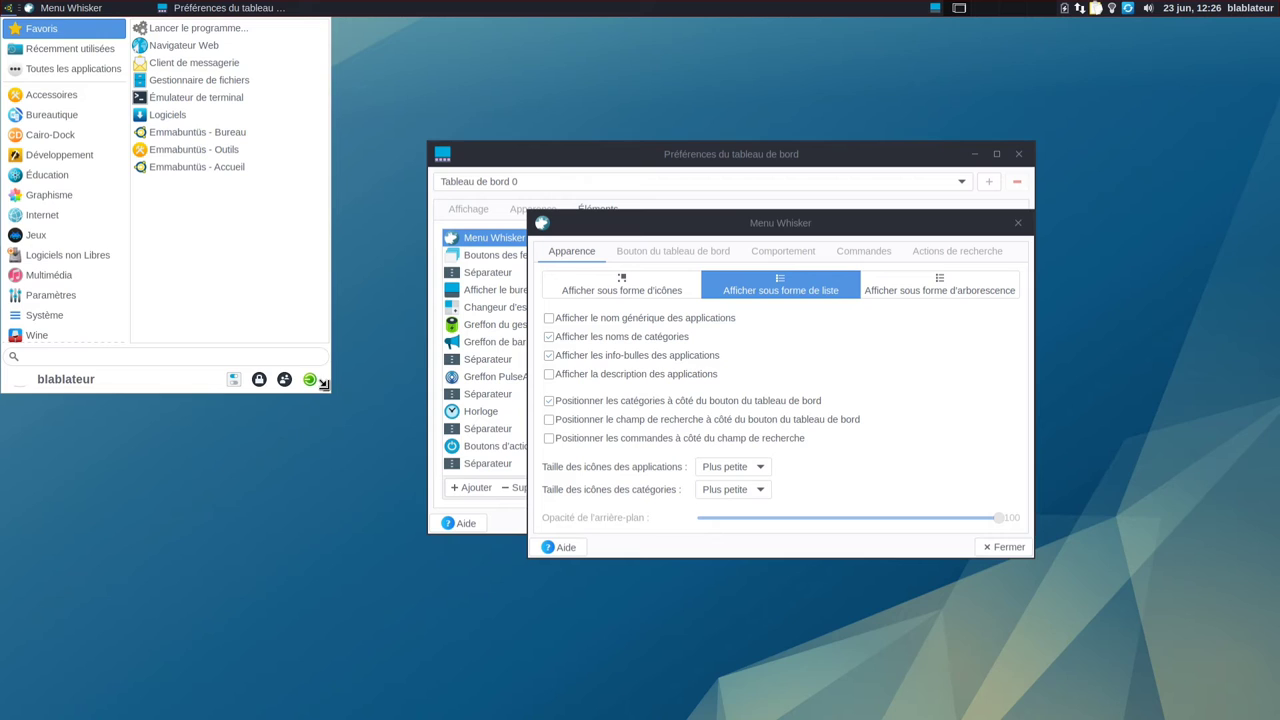
{"action": "left_click_drag", "start_coordinate": [323, 384], "coordinate": [328, 394]}
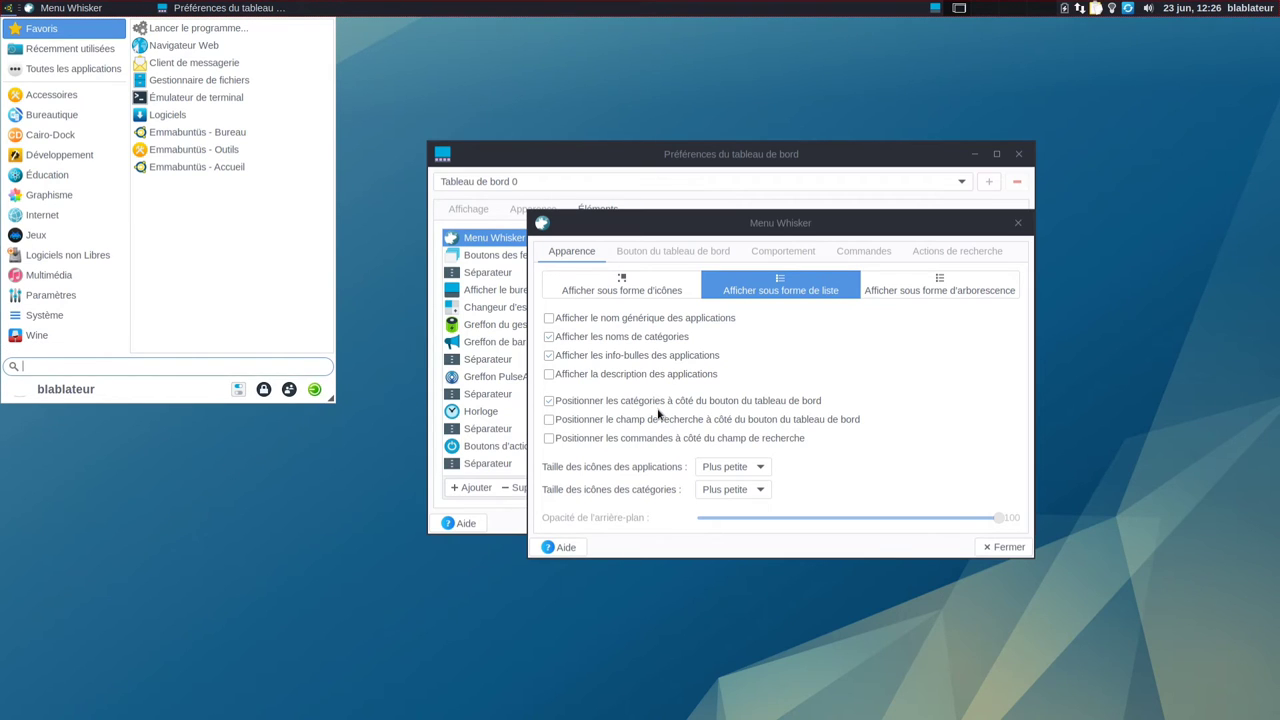
{"action": "left_click", "coordinate": [1005, 547]}
{"action": "left_click", "coordinate": [530, 258]}
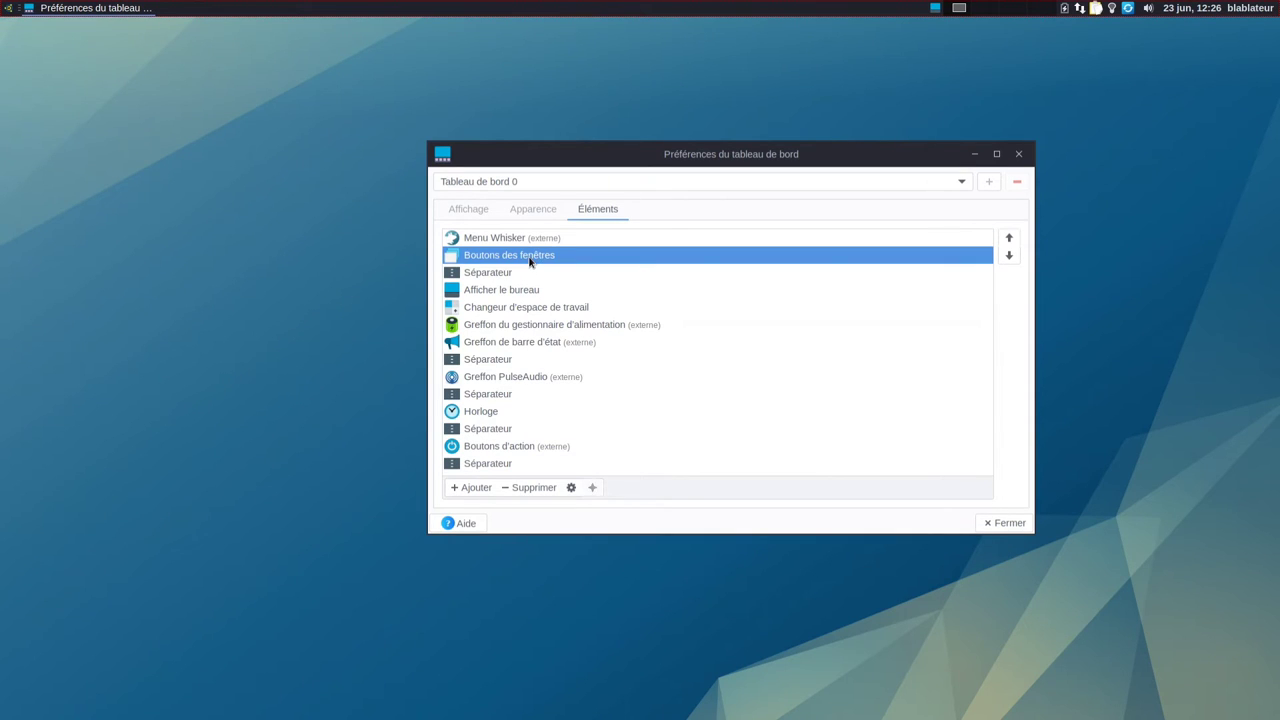
Step: Set Boutons des fenêtres to never group windows, and inspect the first separator's settings
{"action": "left_click", "coordinate": [572, 488]}
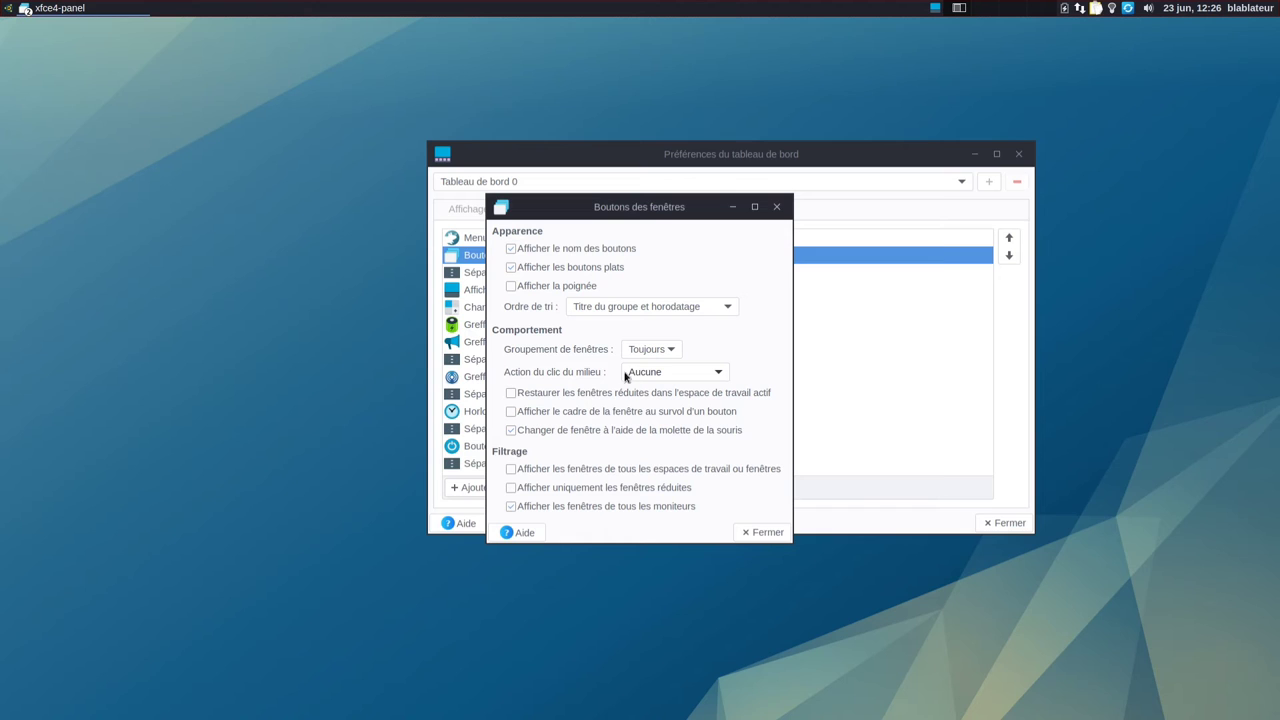
{"action": "left_click", "coordinate": [648, 349]}
{"action": "left_click", "coordinate": [645, 330]}
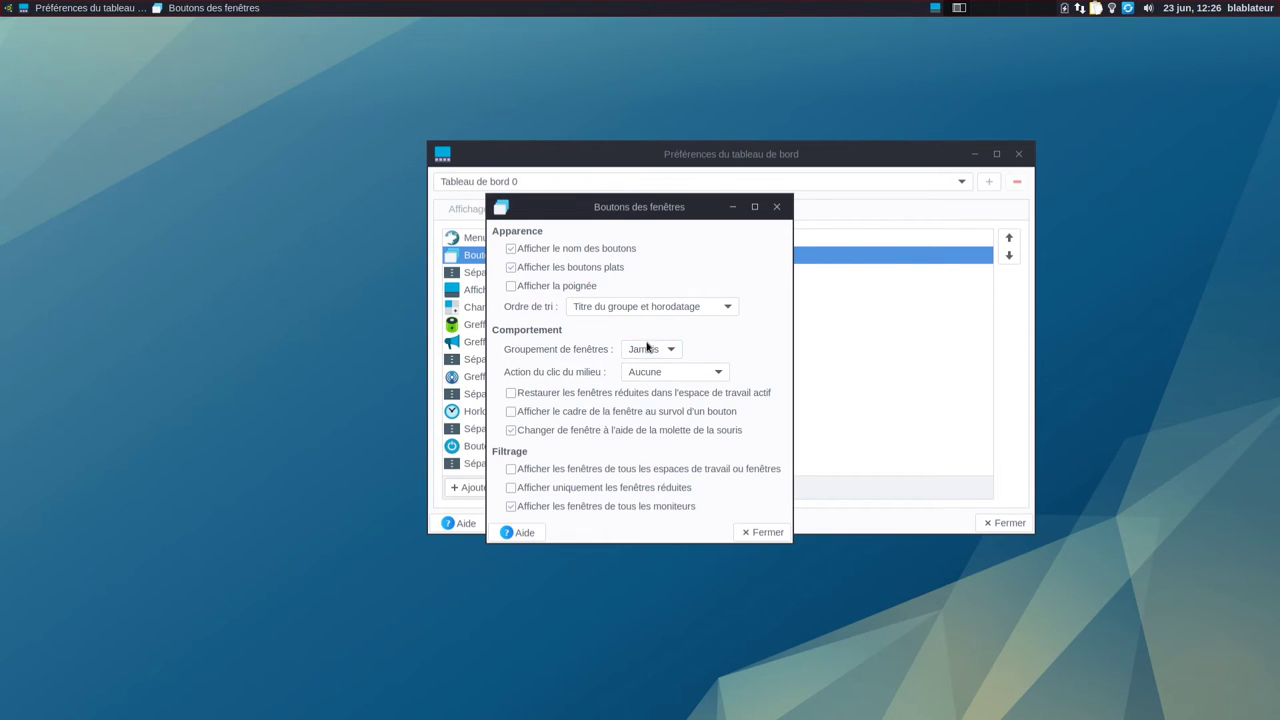
{"action": "left_click", "coordinate": [762, 532]}
{"action": "left_click", "coordinate": [500, 274]}
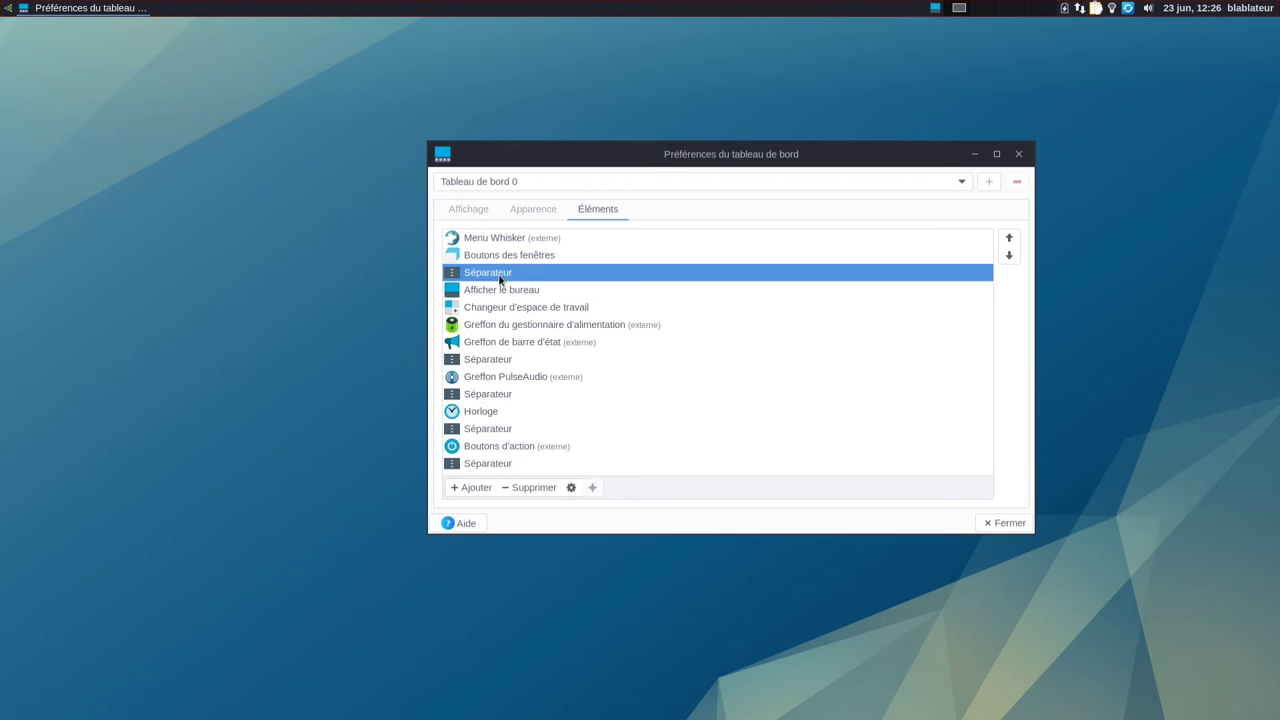
{"action": "left_click", "coordinate": [571, 487]}
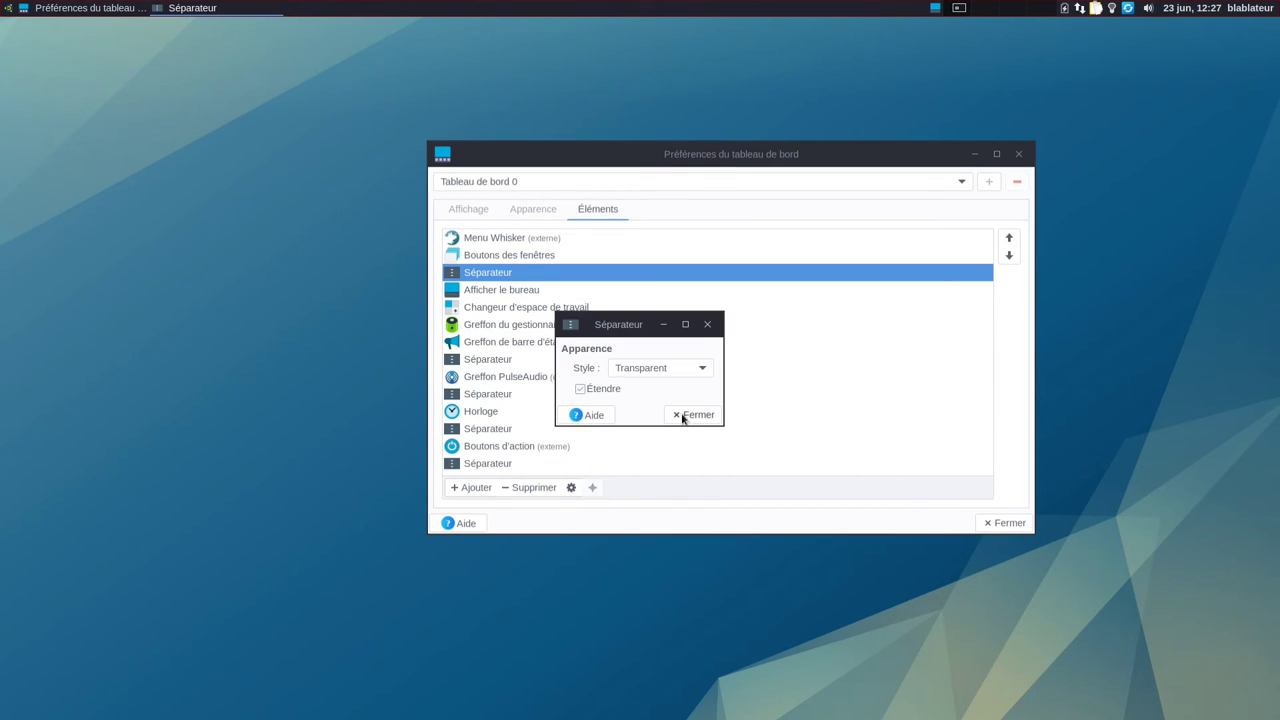
{"action": "left_click", "coordinate": [682, 414]}
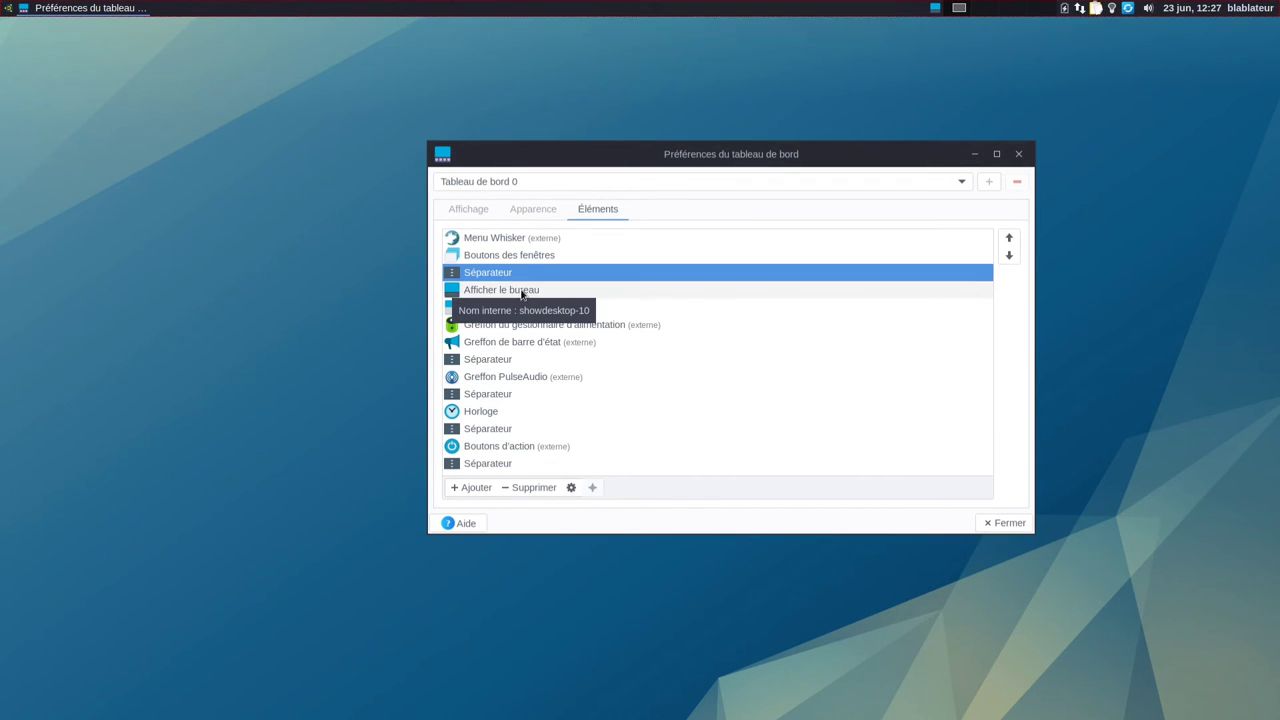
Step: Remove the Afficher le bureau and Changeur d'espace de travail items from the panel
{"action": "left_click", "coordinate": [521, 293]}
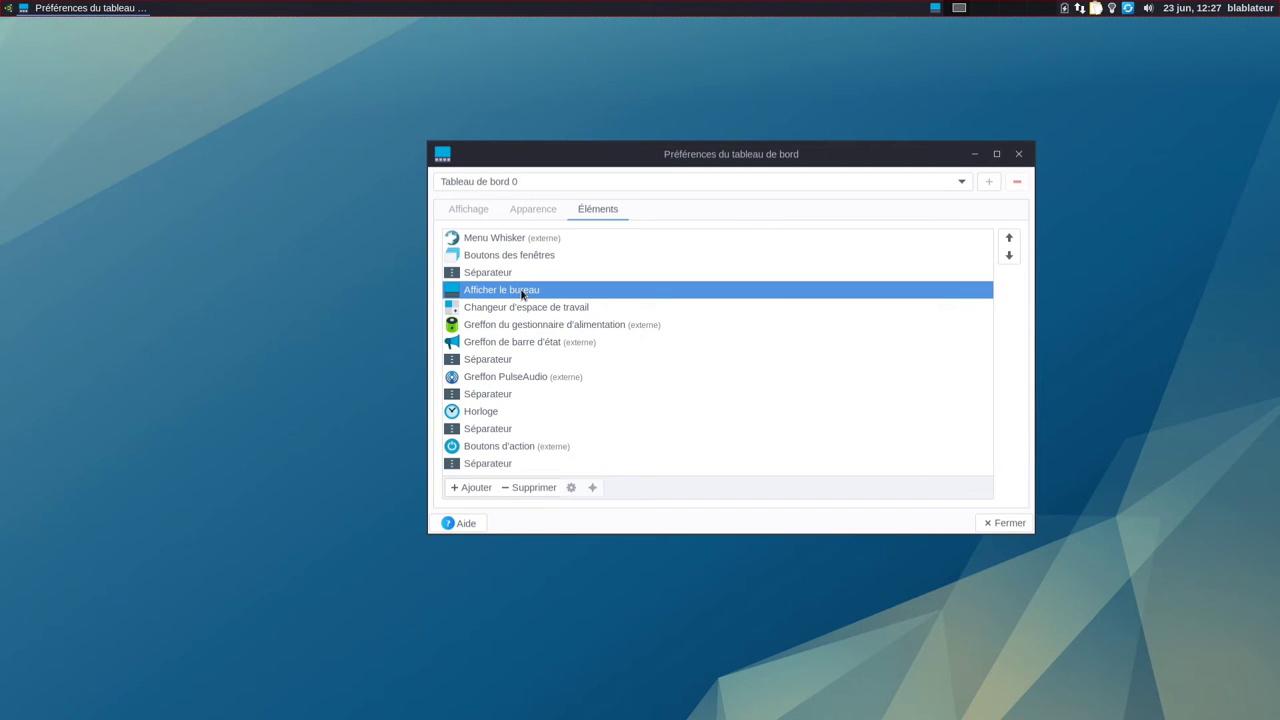
{"action": "left_click", "coordinate": [528, 489]}
{"action": "left_click", "coordinate": [791, 382]}
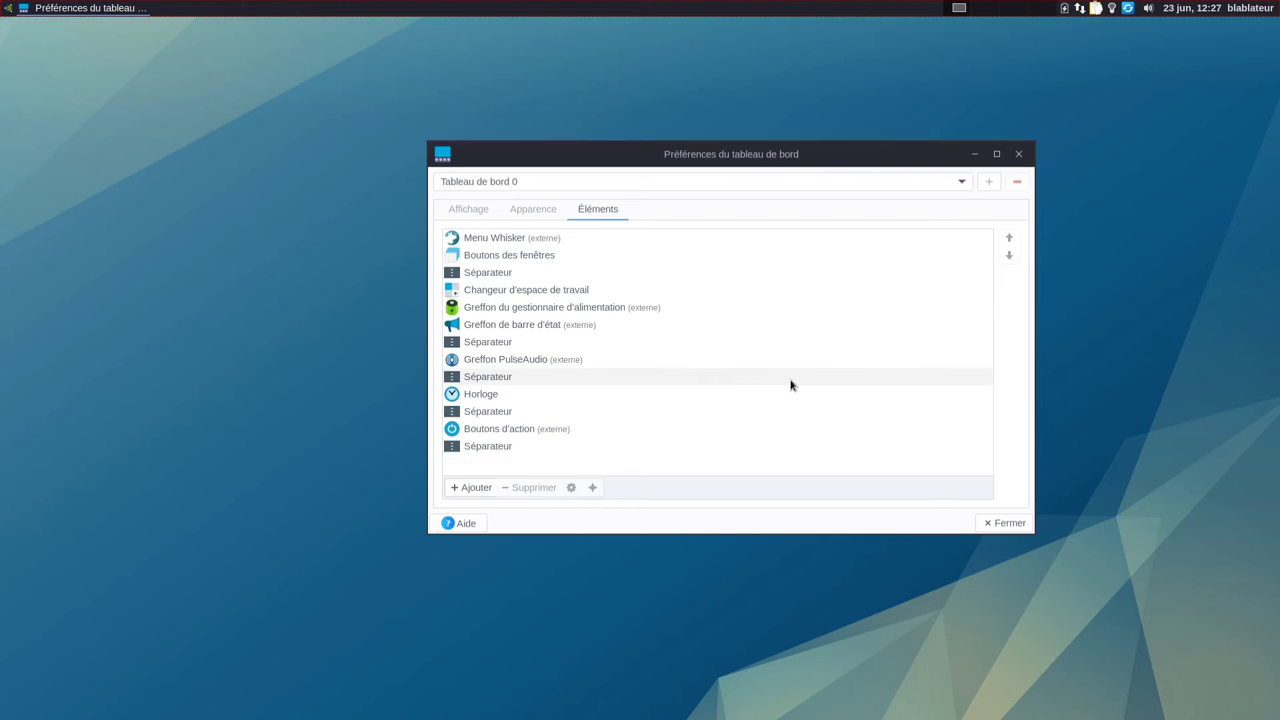
{"action": "left_click", "coordinate": [491, 294]}
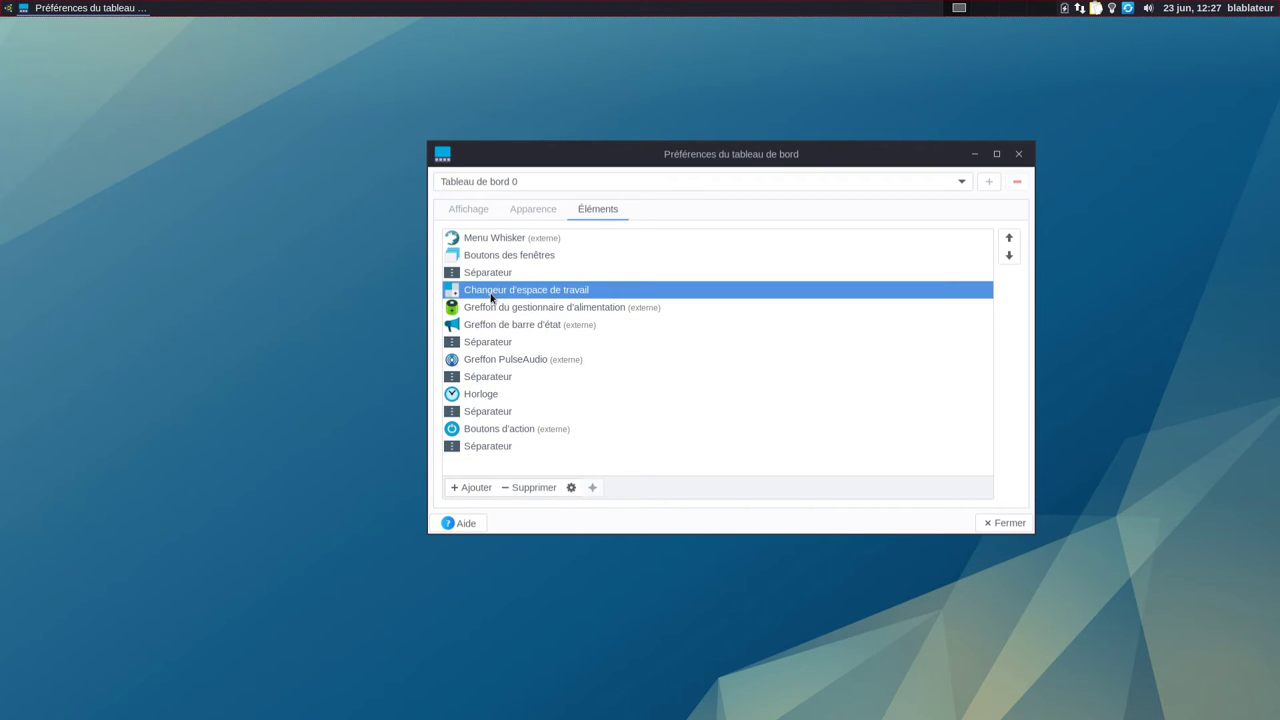
{"action": "left_click", "coordinate": [524, 490]}
{"action": "left_click", "coordinate": [788, 381]}
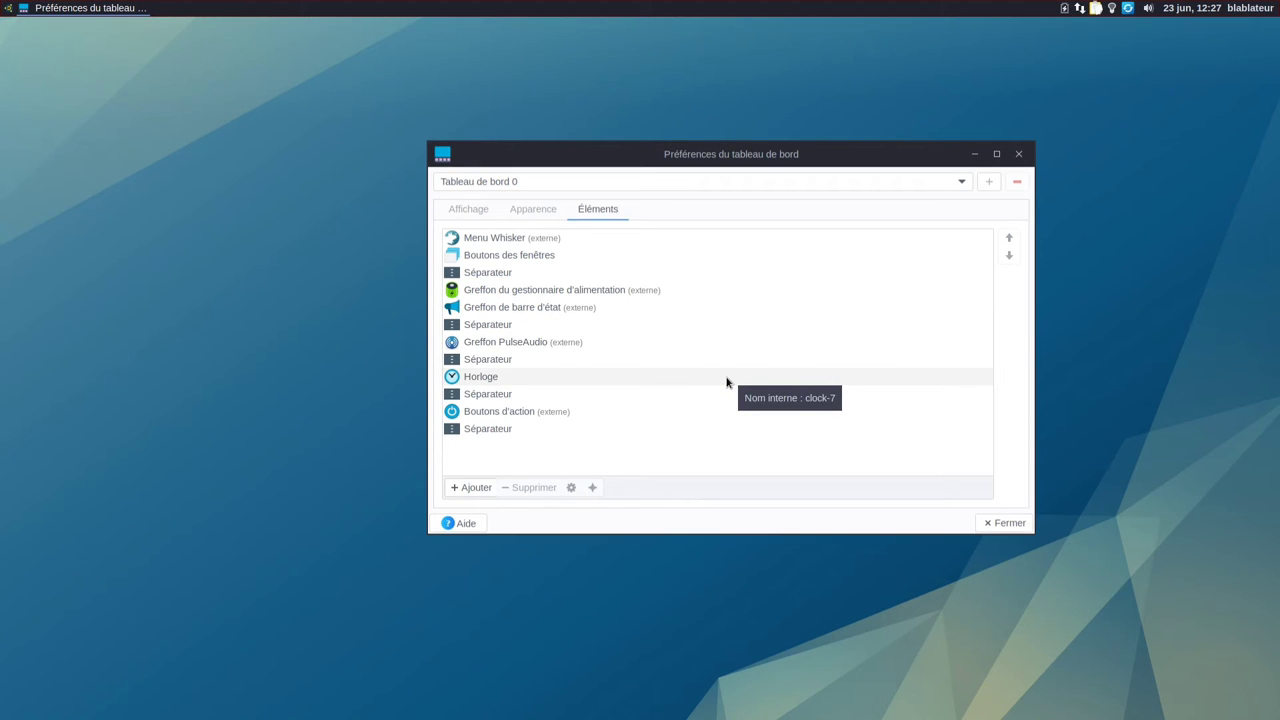
Step: Check the power manager plugin, then open the status-bar plugin's settings
{"action": "left_click", "coordinate": [509, 292]}
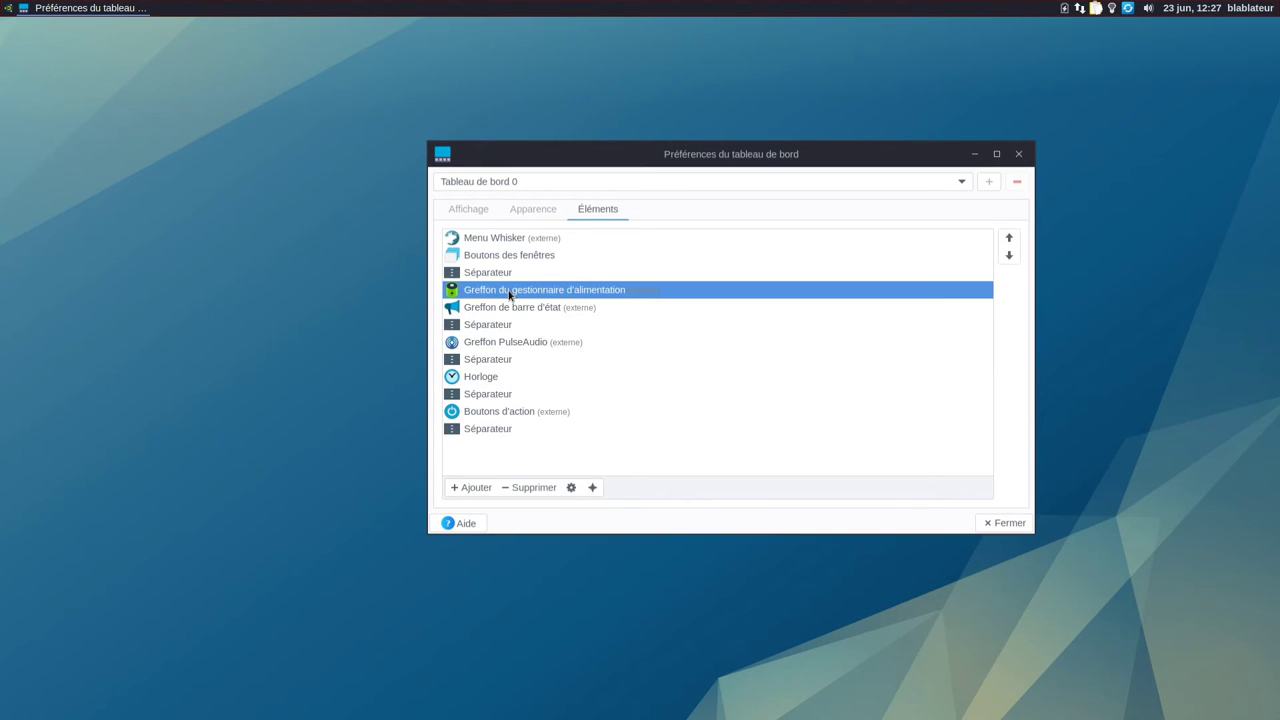
{"action": "left_click", "coordinate": [571, 487]}
{"action": "left_click", "coordinate": [815, 436]}
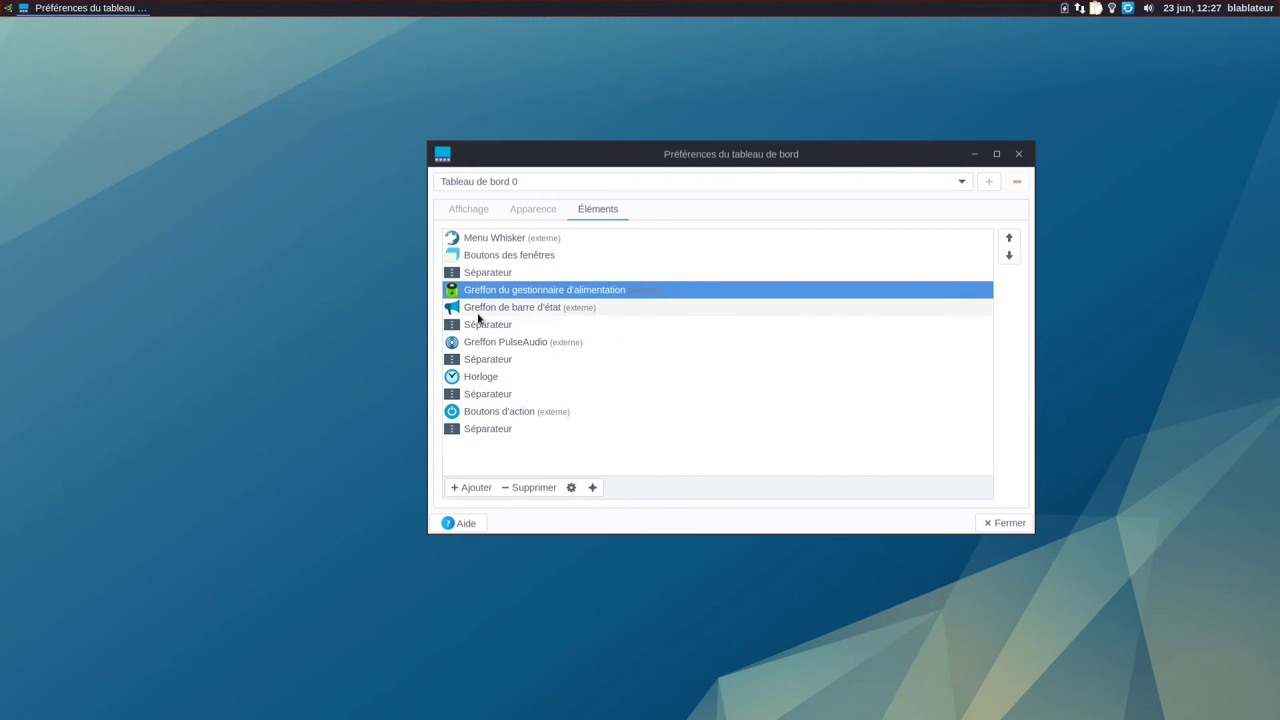
{"action": "left_click", "coordinate": [481, 310]}
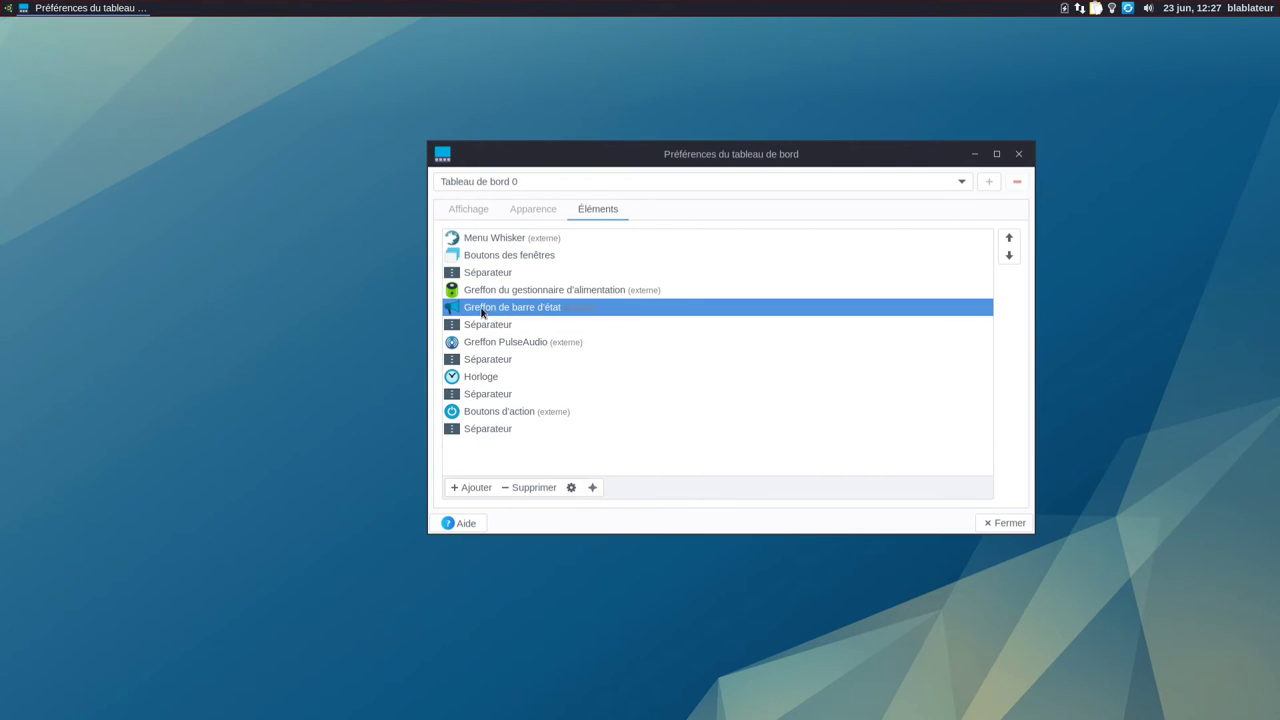
{"action": "left_click", "coordinate": [571, 487]}
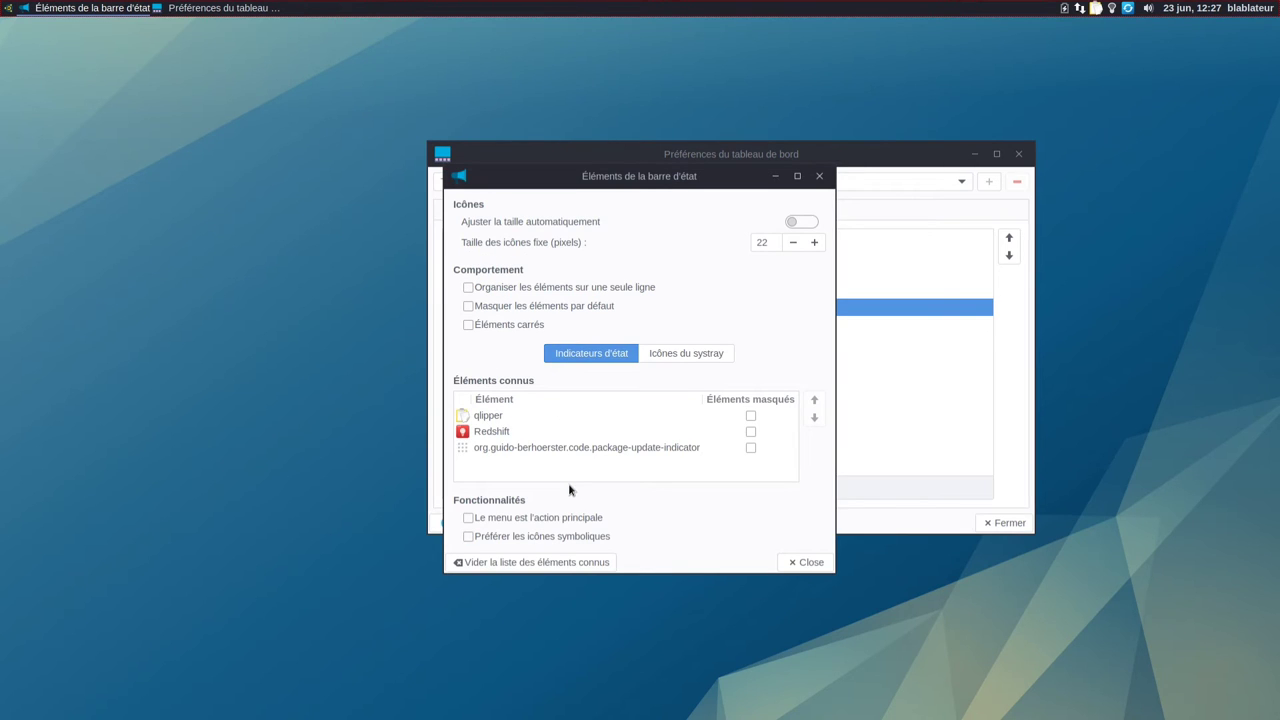
Step: Set the status-bar plugin icons to size automatically and close its settings window
{"action": "left_click_drag", "start_coordinate": [650, 177], "coordinate": [268, 241]}
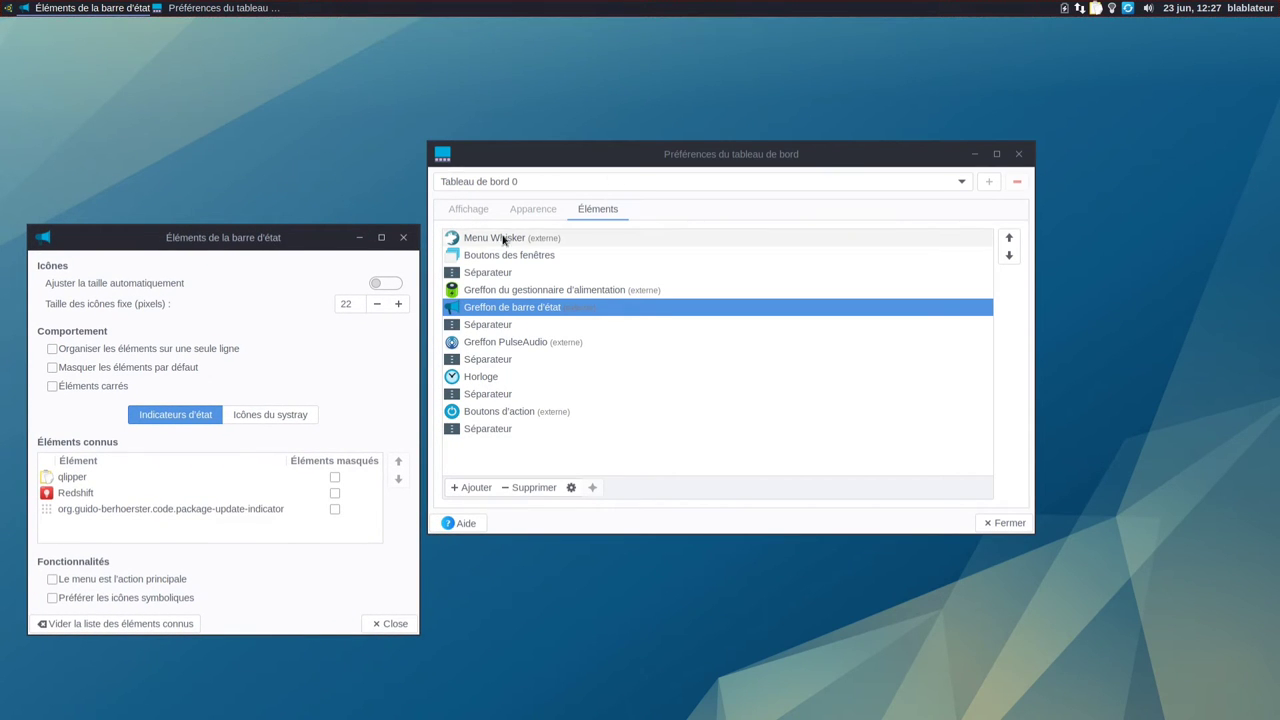
{"action": "left_click", "coordinate": [530, 211]}
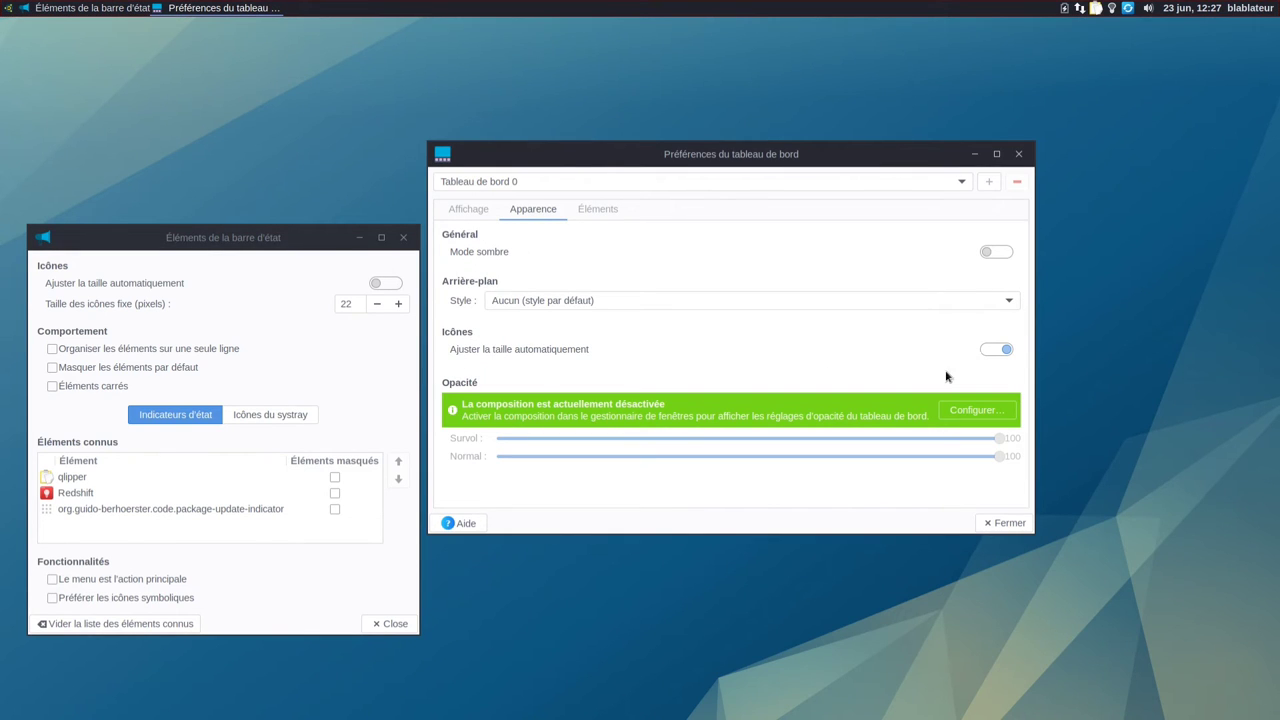
{"action": "left_click", "coordinate": [1001, 350]}
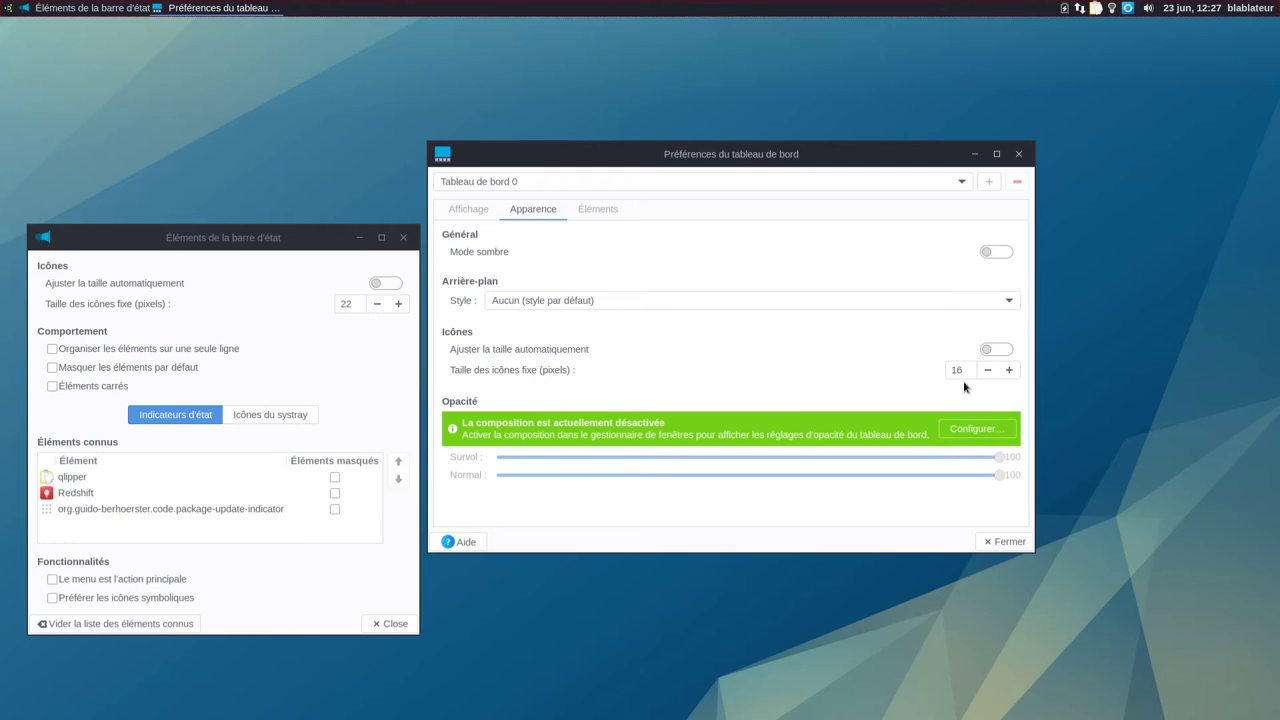
{"action": "left_click", "coordinate": [990, 352]}
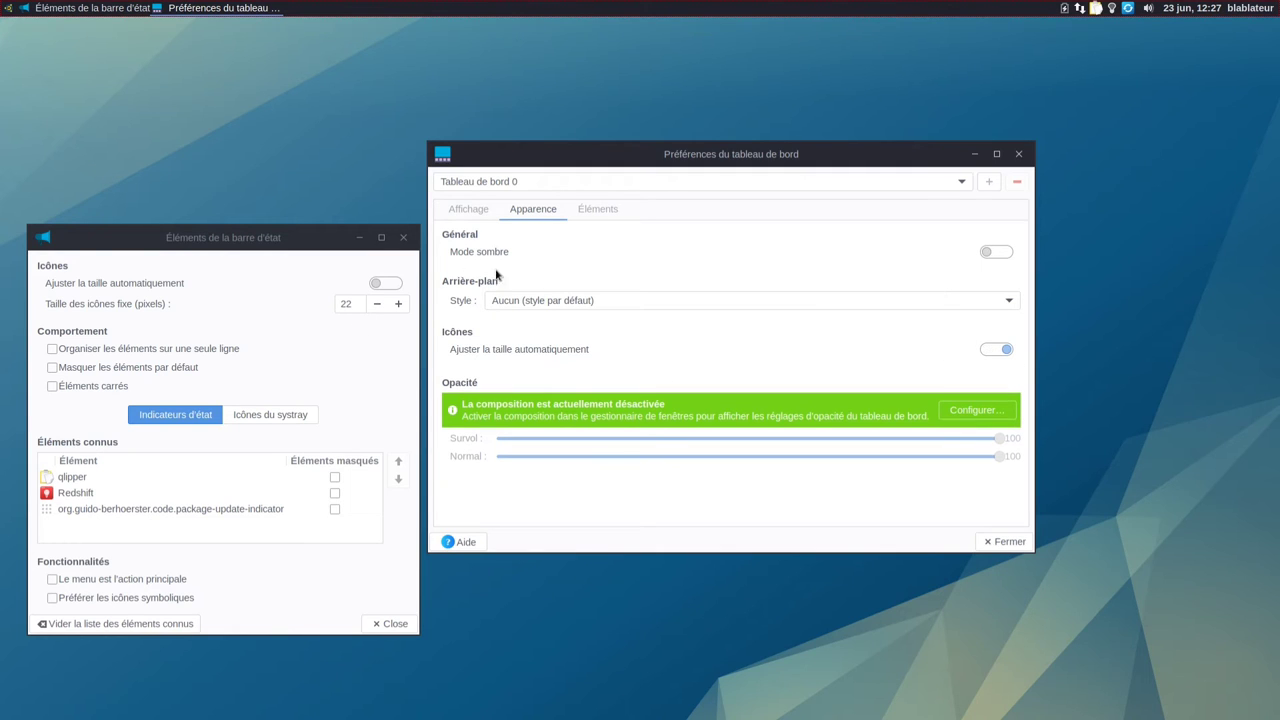
{"action": "left_click", "coordinate": [389, 283]}
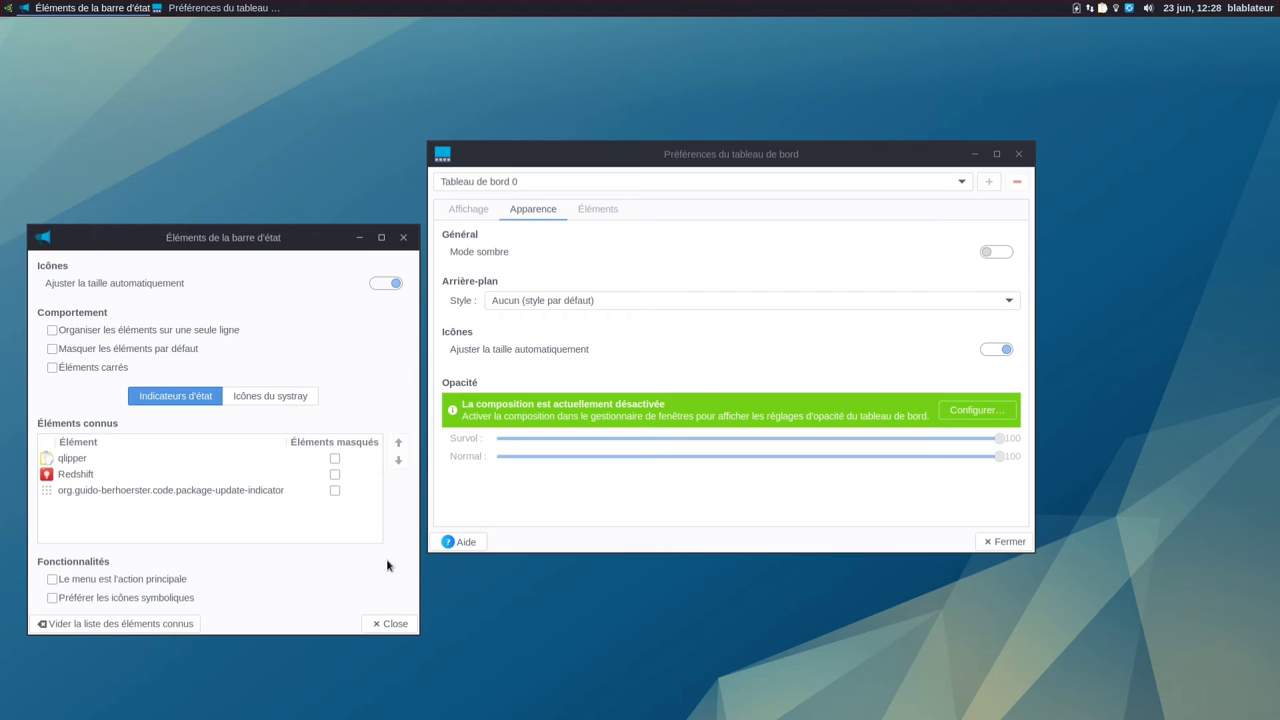
{"action": "left_click", "coordinate": [403, 624]}
Step: In Éléments, delete the separator after Greffon de barre d'état and the one below Greffon PulseAudio
{"action": "left_click", "coordinate": [592, 215]}
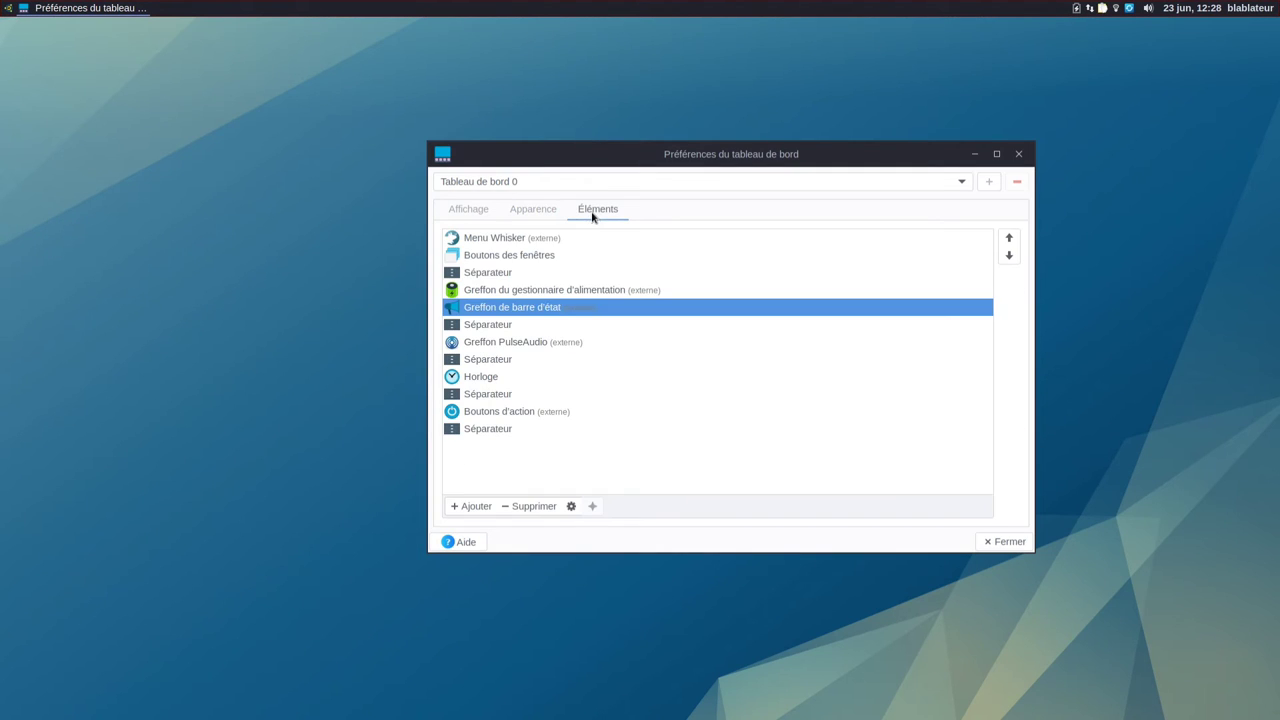
{"action": "left_click", "coordinate": [497, 328]}
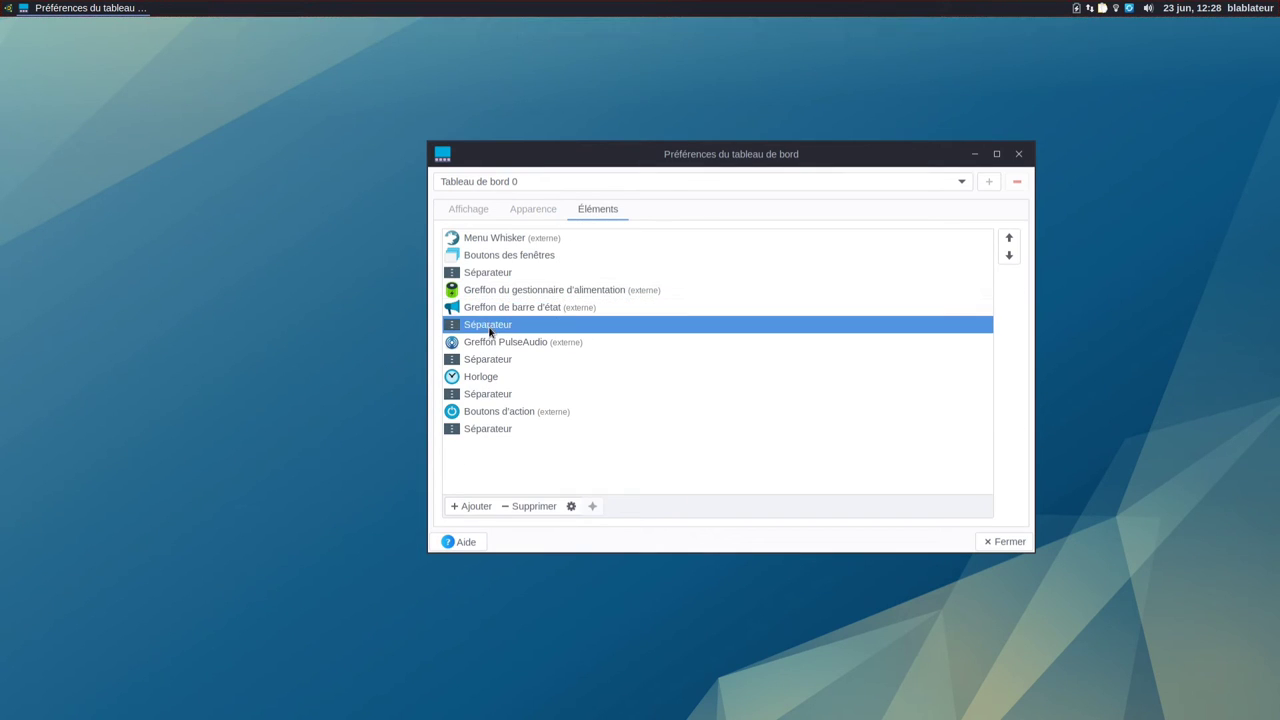
{"action": "left_click", "coordinate": [519, 508]}
{"action": "left_click", "coordinate": [822, 381]}
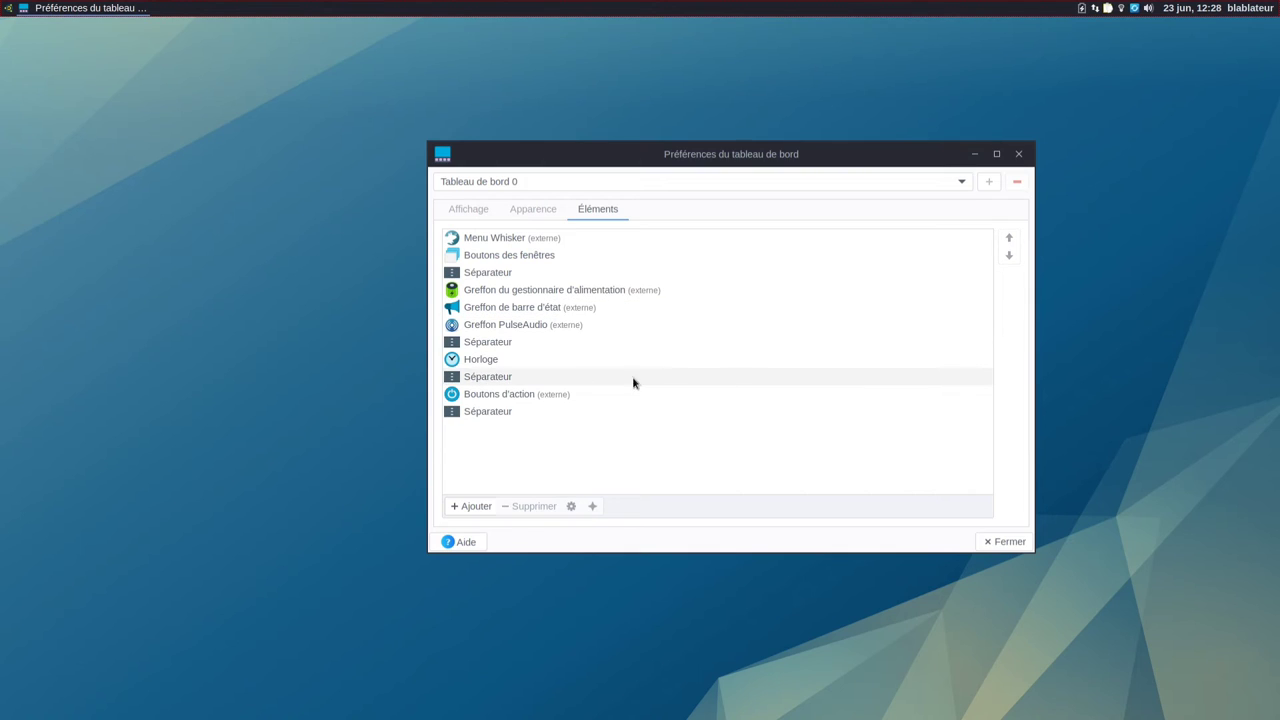
{"action": "left_click", "coordinate": [478, 345]}
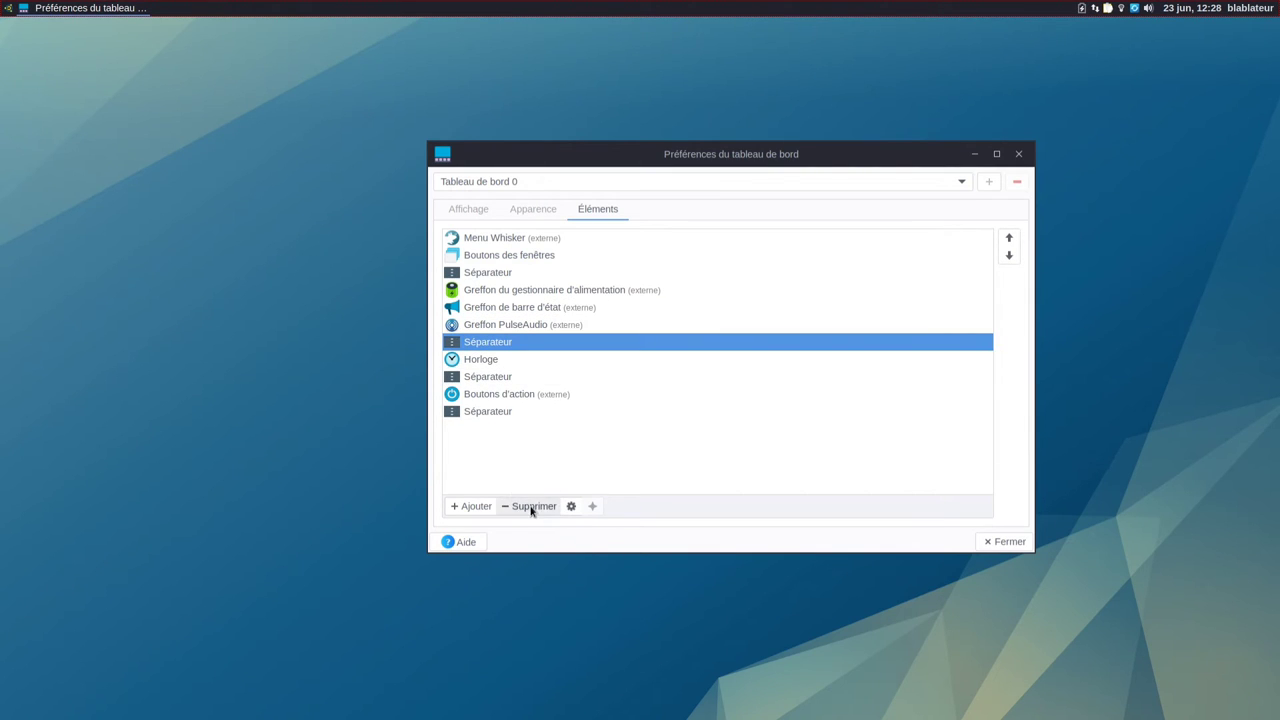
{"action": "left_click", "coordinate": [531, 507]}
Step: Set the Horloge clock to the time-only 12:28 format and remove the separators around it
{"action": "left_click", "coordinate": [800, 388]}
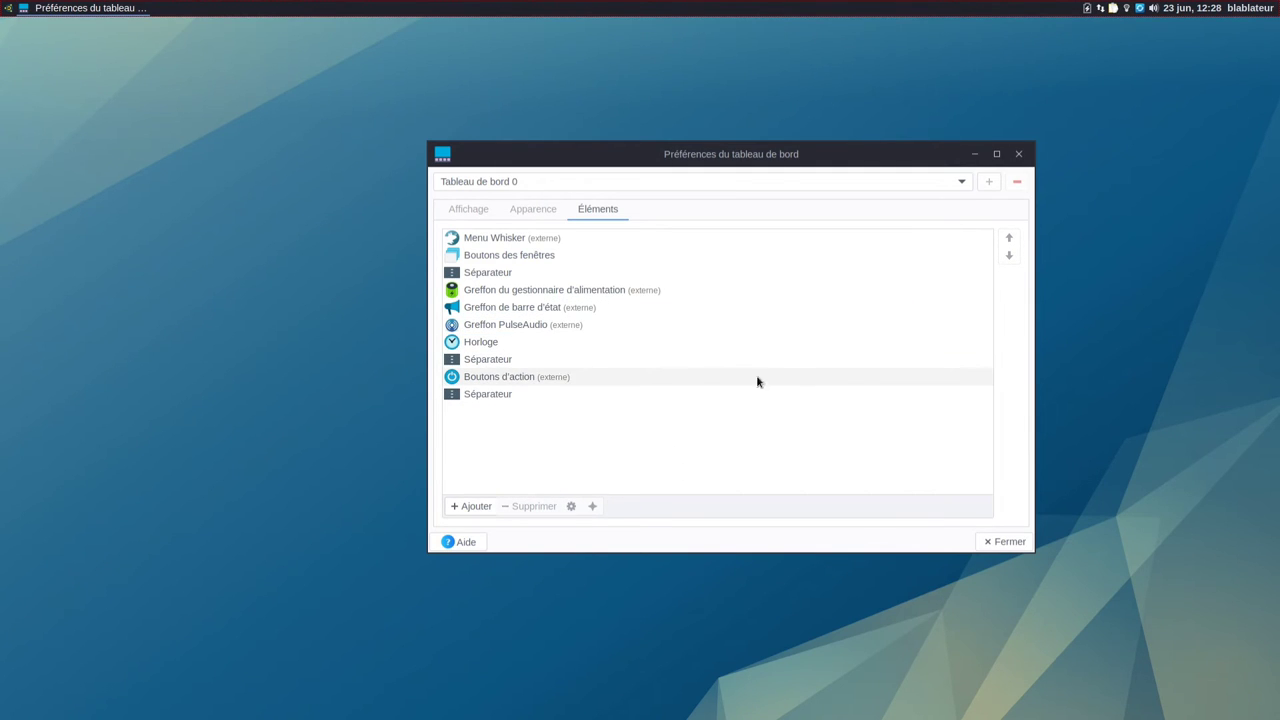
{"action": "left_click", "coordinate": [487, 342]}
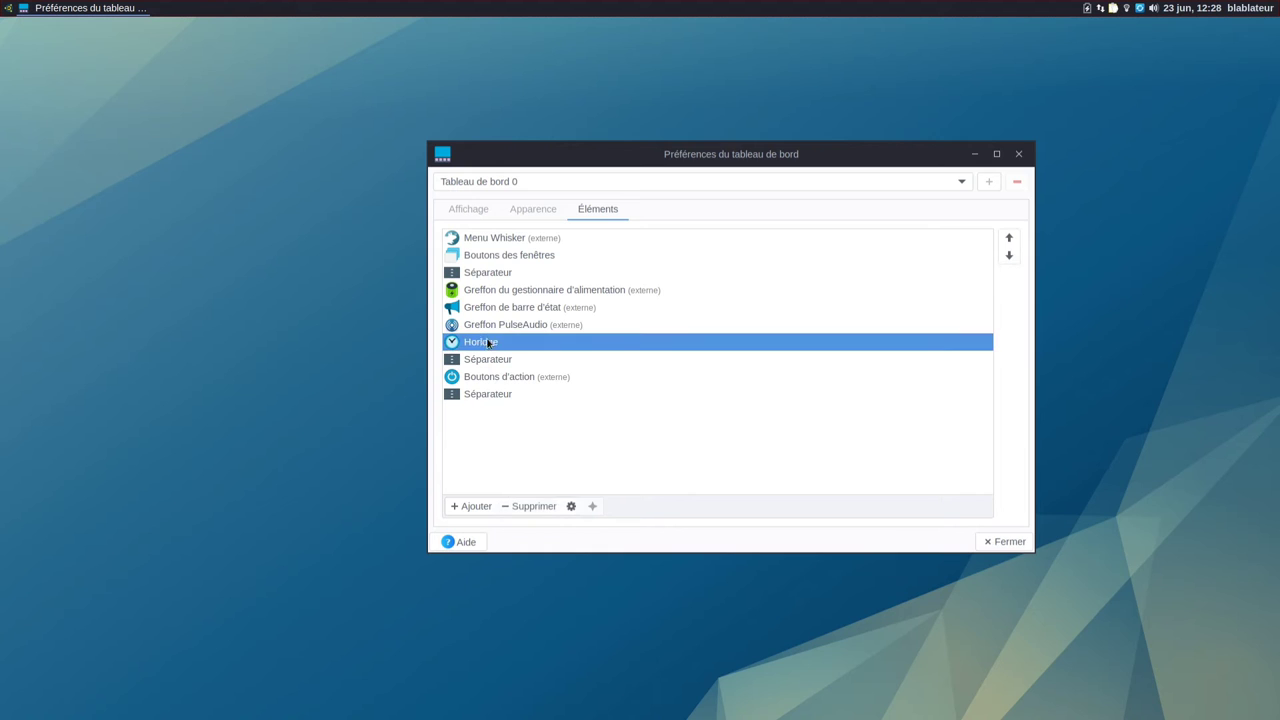
{"action": "left_click", "coordinate": [570, 507]}
{"action": "left_click", "coordinate": [657, 442]}
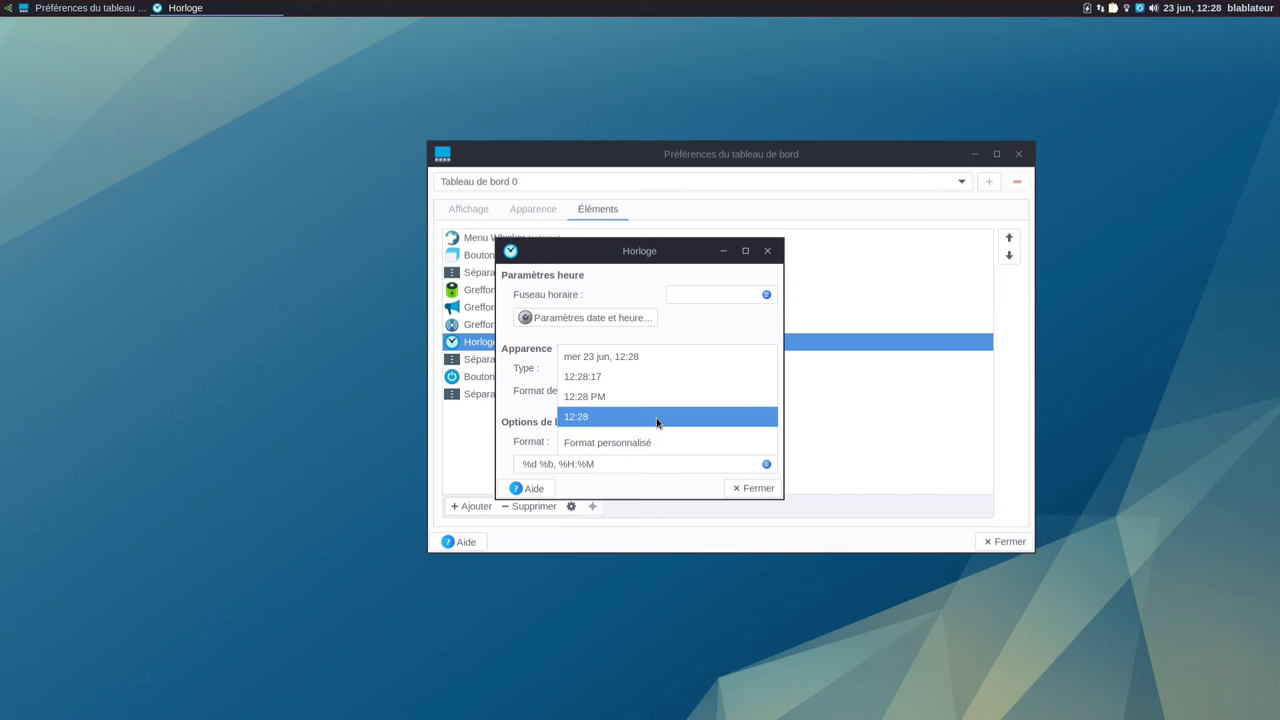
{"action": "left_click", "coordinate": [657, 417]}
{"action": "left_click", "coordinate": [760, 488]}
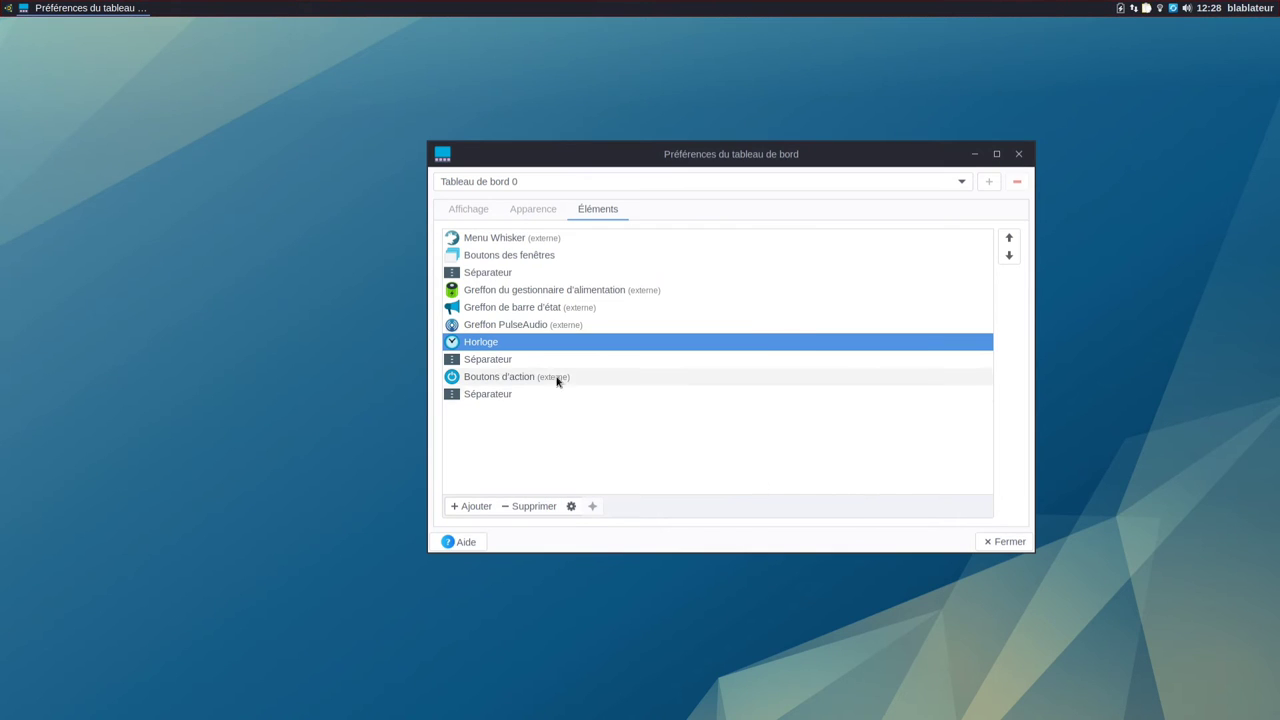
{"action": "left_click", "coordinate": [528, 360]}
{"action": "left_click", "coordinate": [533, 506]}
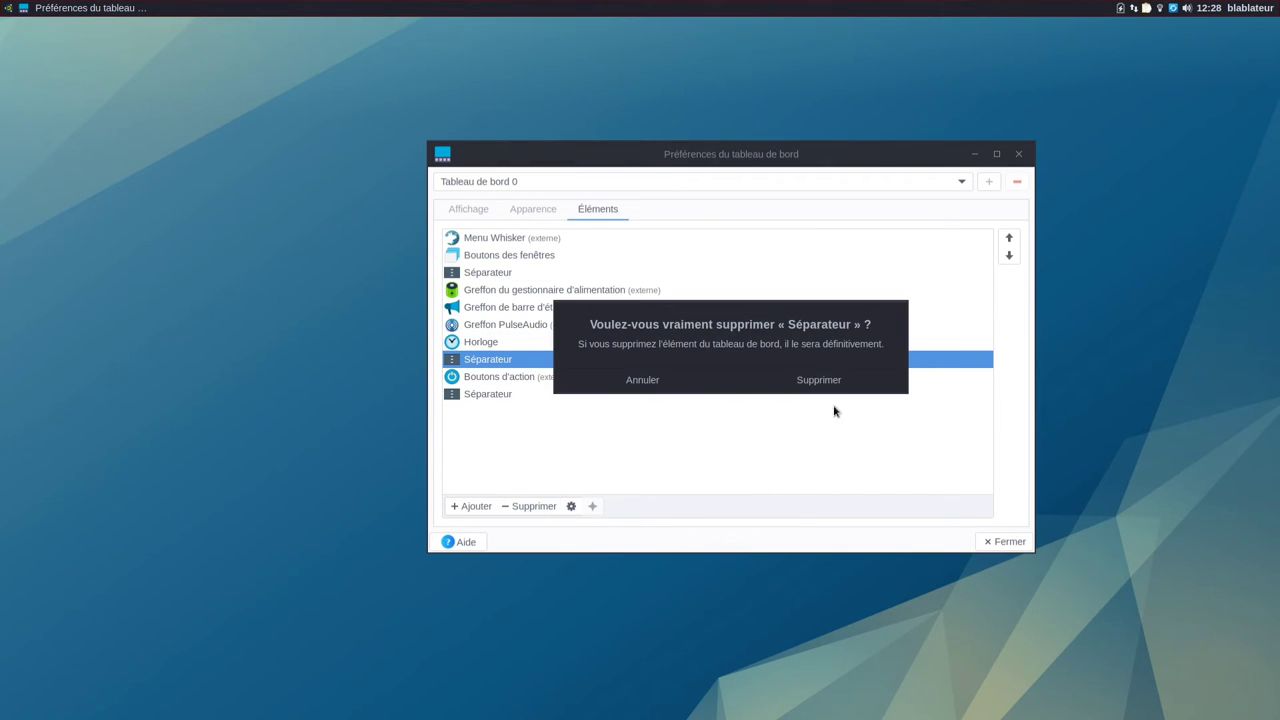
{"action": "left_click", "coordinate": [834, 380]}
Step: Show Boutons d'action as buttons, hiding Verrouiller l'écran, Changer d'utilisateur, Mise en veille, Éteindre and two separators
{"action": "left_click", "coordinate": [534, 366]}
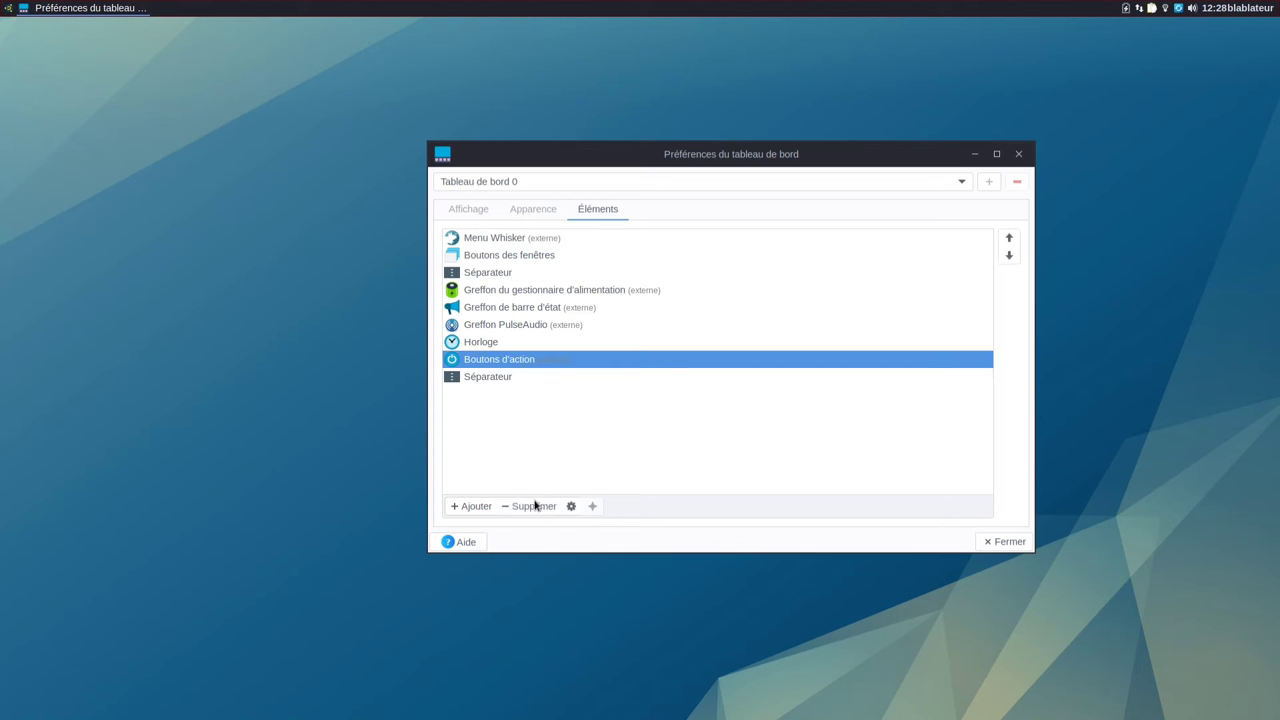
{"action": "left_click", "coordinate": [571, 506]}
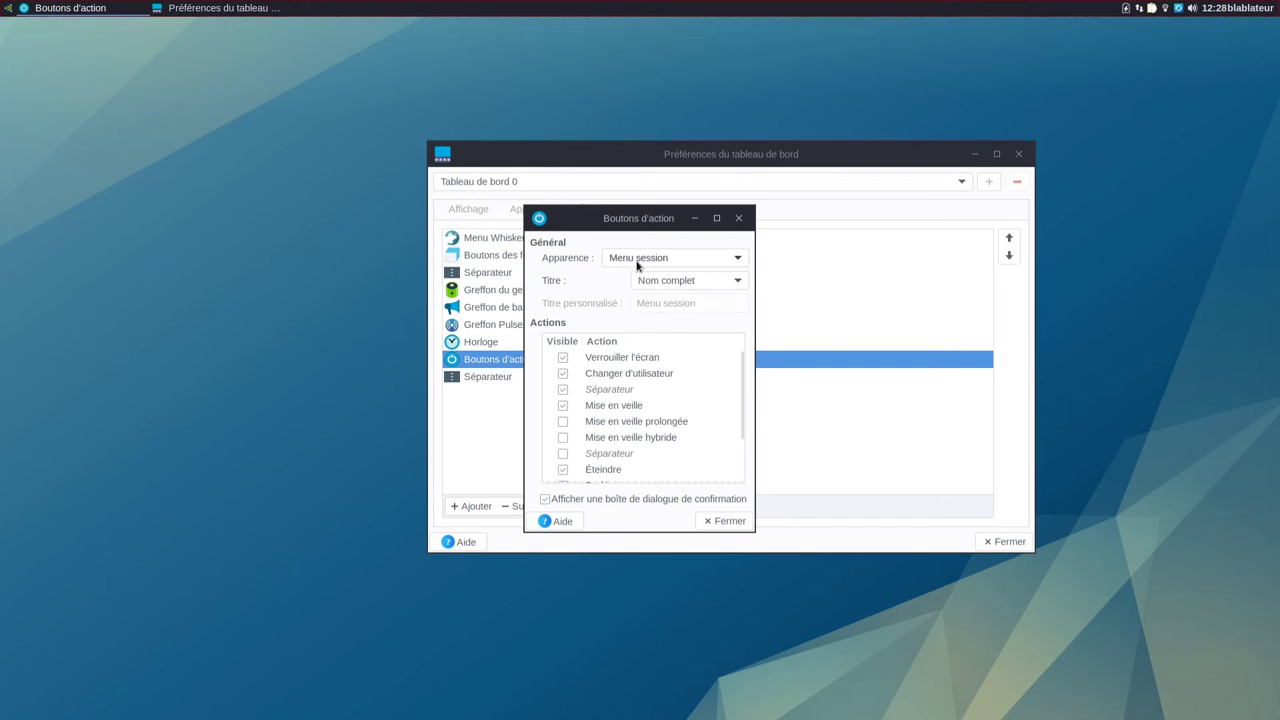
{"action": "left_click", "coordinate": [637, 262]}
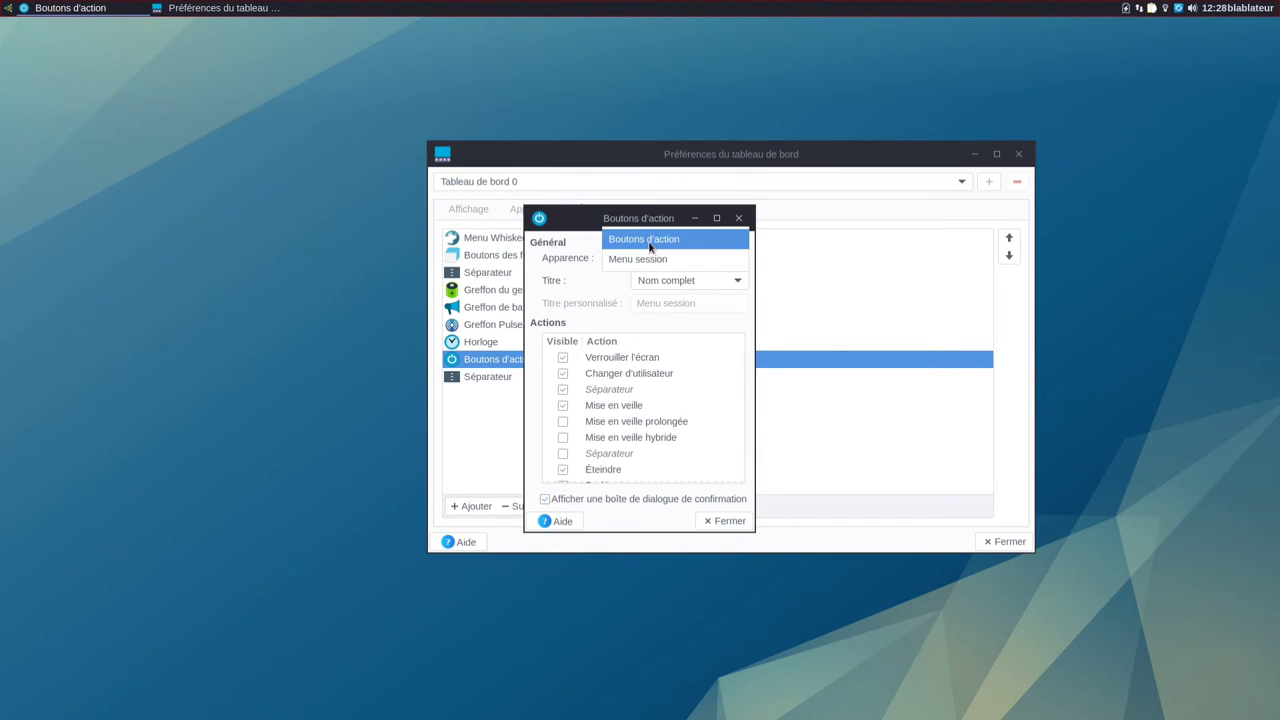
{"action": "left_click", "coordinate": [648, 240]}
{"action": "left_click", "coordinate": [562, 316]}
{"action": "left_click", "coordinate": [562, 332]}
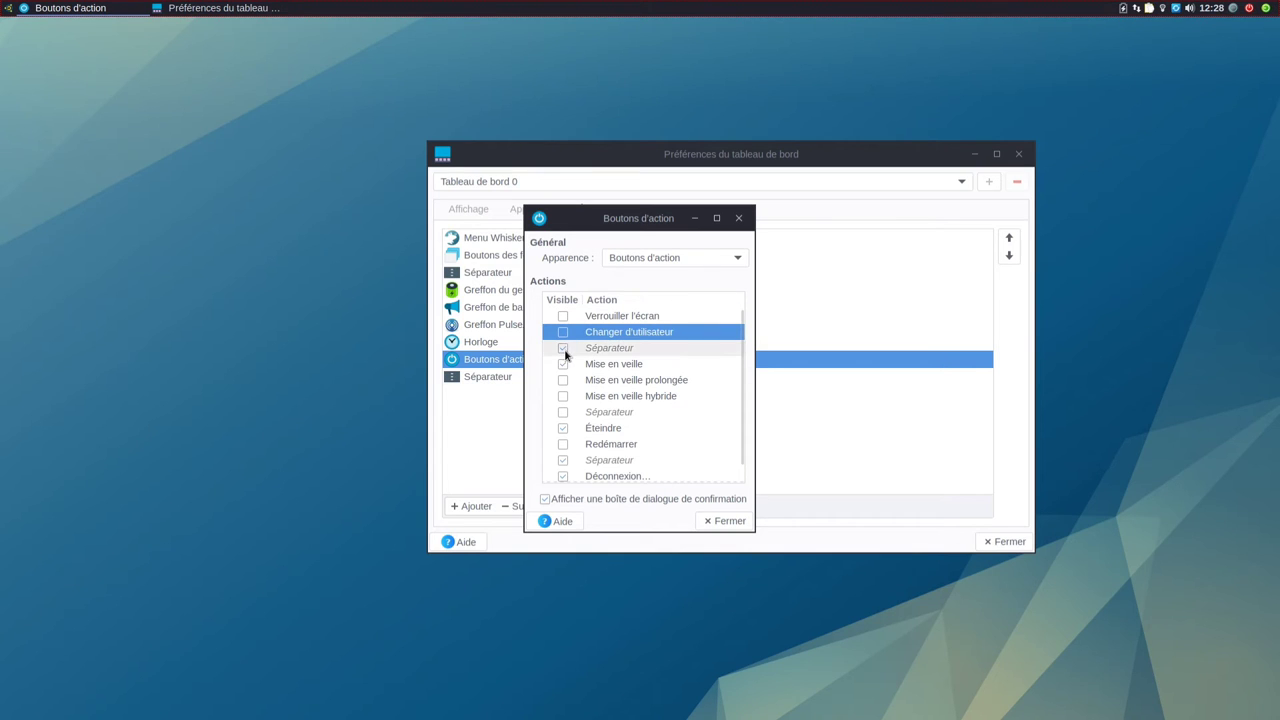
{"action": "left_click", "coordinate": [562, 348]}
{"action": "left_click", "coordinate": [562, 364]}
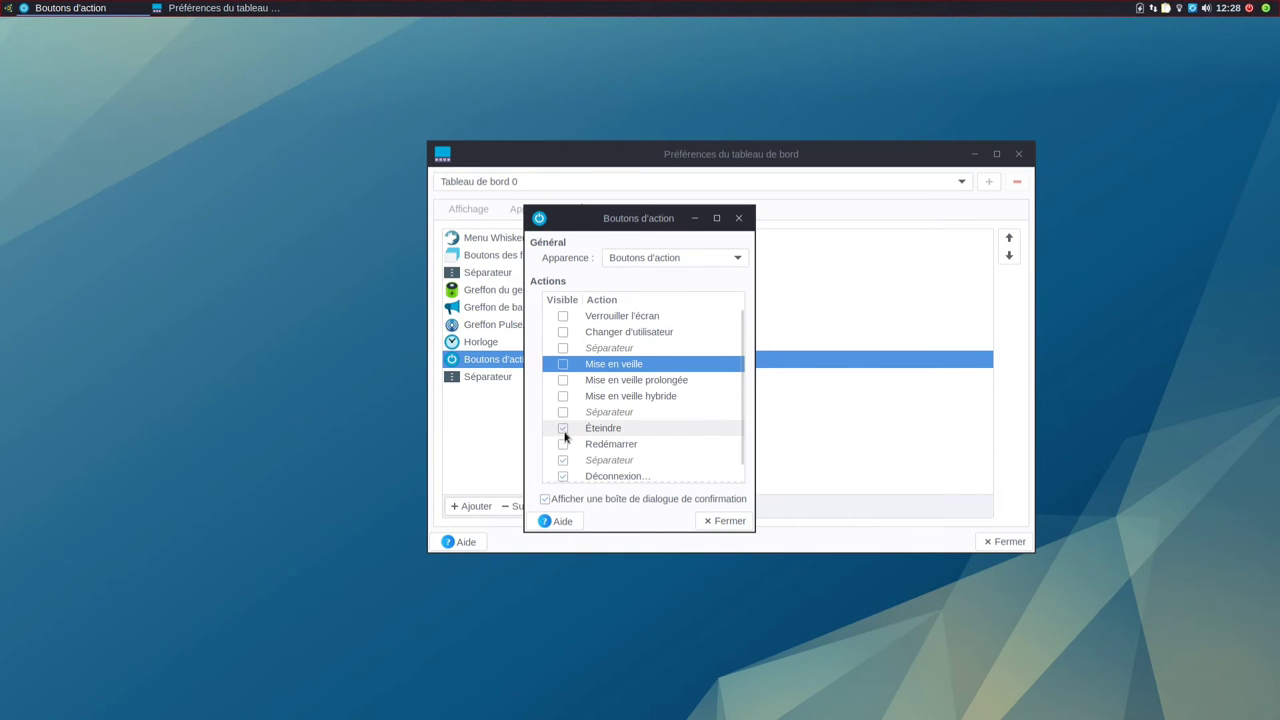
{"action": "left_click", "coordinate": [562, 428]}
{"action": "left_click", "coordinate": [562, 461]}
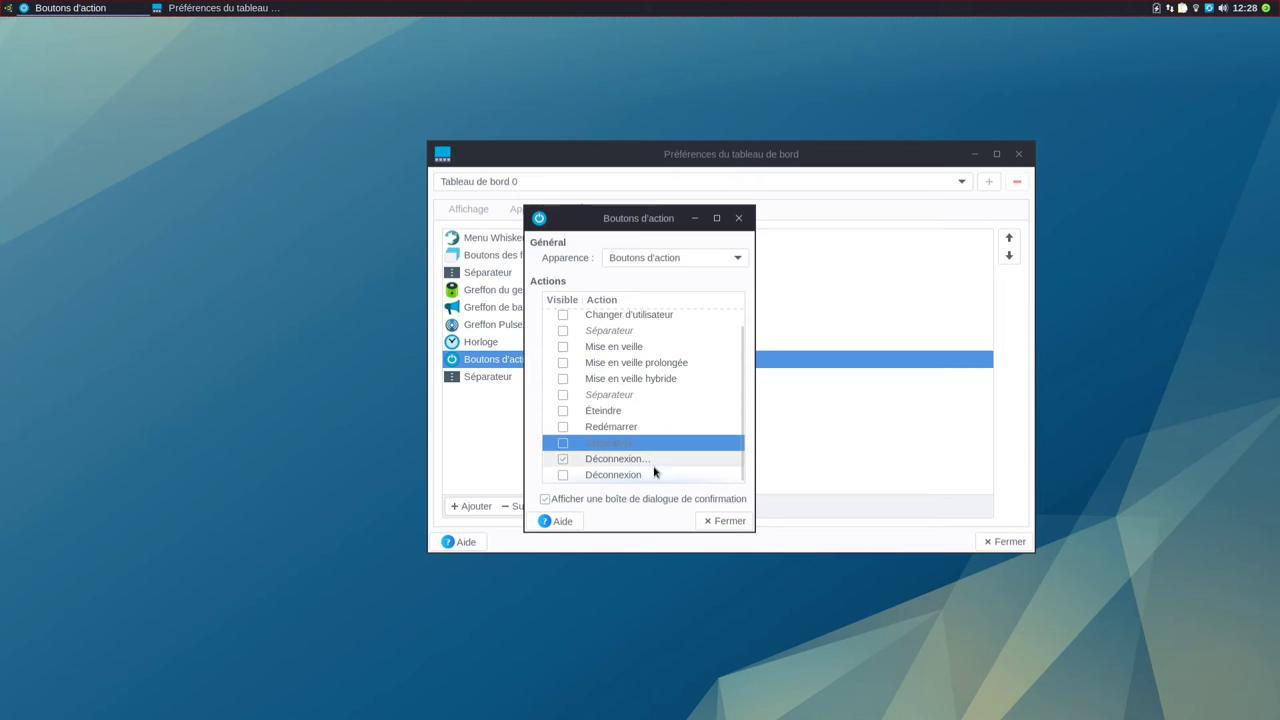
{"action": "left_click", "coordinate": [726, 523]}
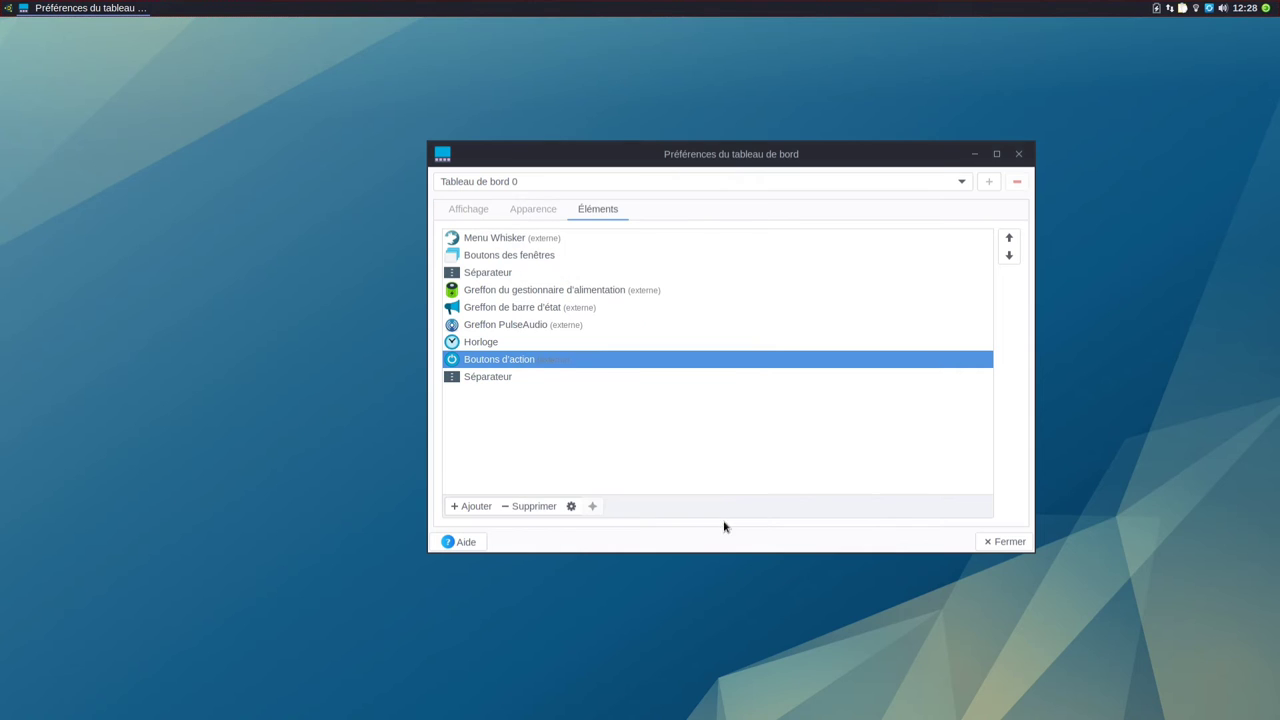
Step: Delete the last panel separator and close Panel Preferences
{"action": "left_click", "coordinate": [500, 376]}
{"action": "left_click", "coordinate": [532, 506]}
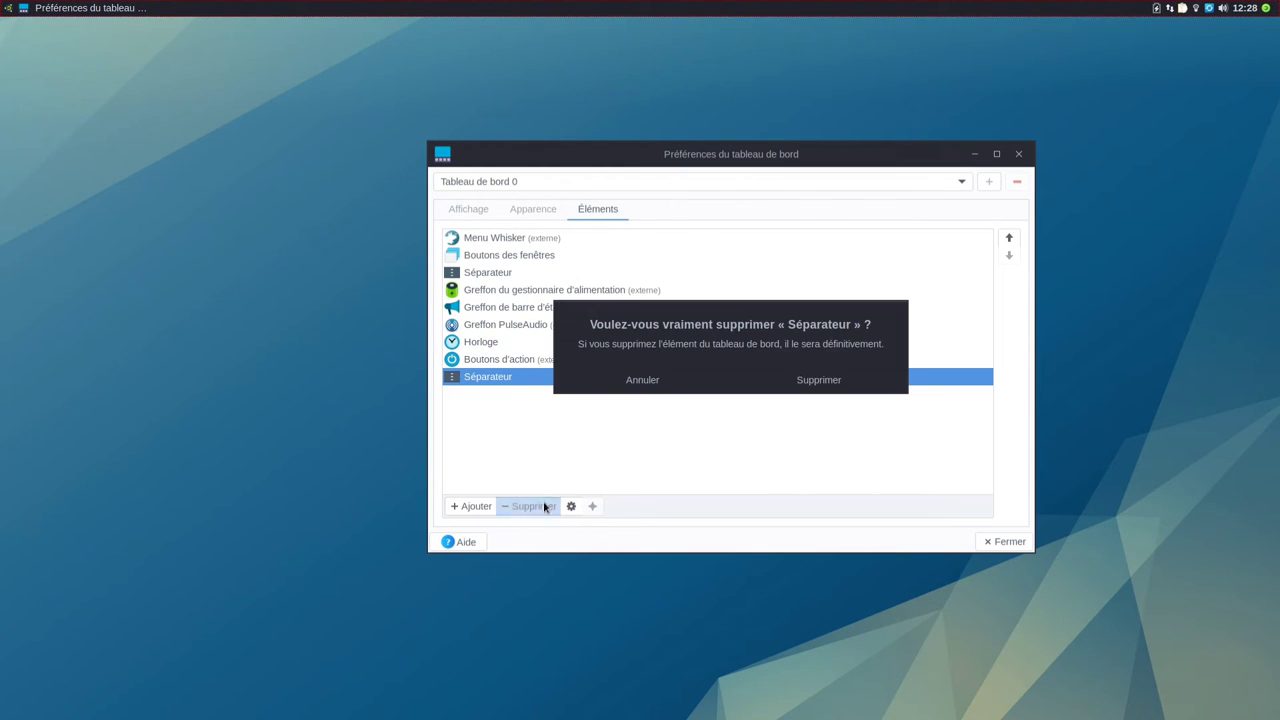
{"action": "left_click", "coordinate": [849, 388]}
{"action": "left_click", "coordinate": [1005, 542]}
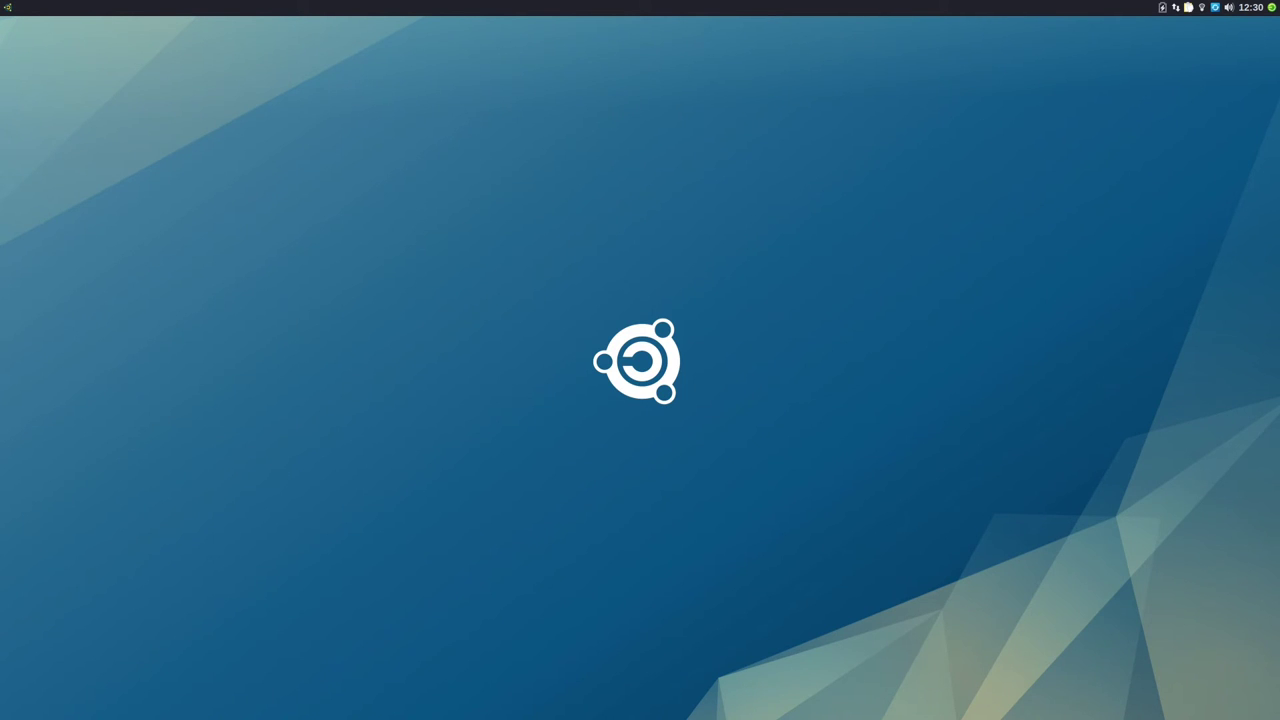
{"action": "left_click", "coordinate": [7, 8]}
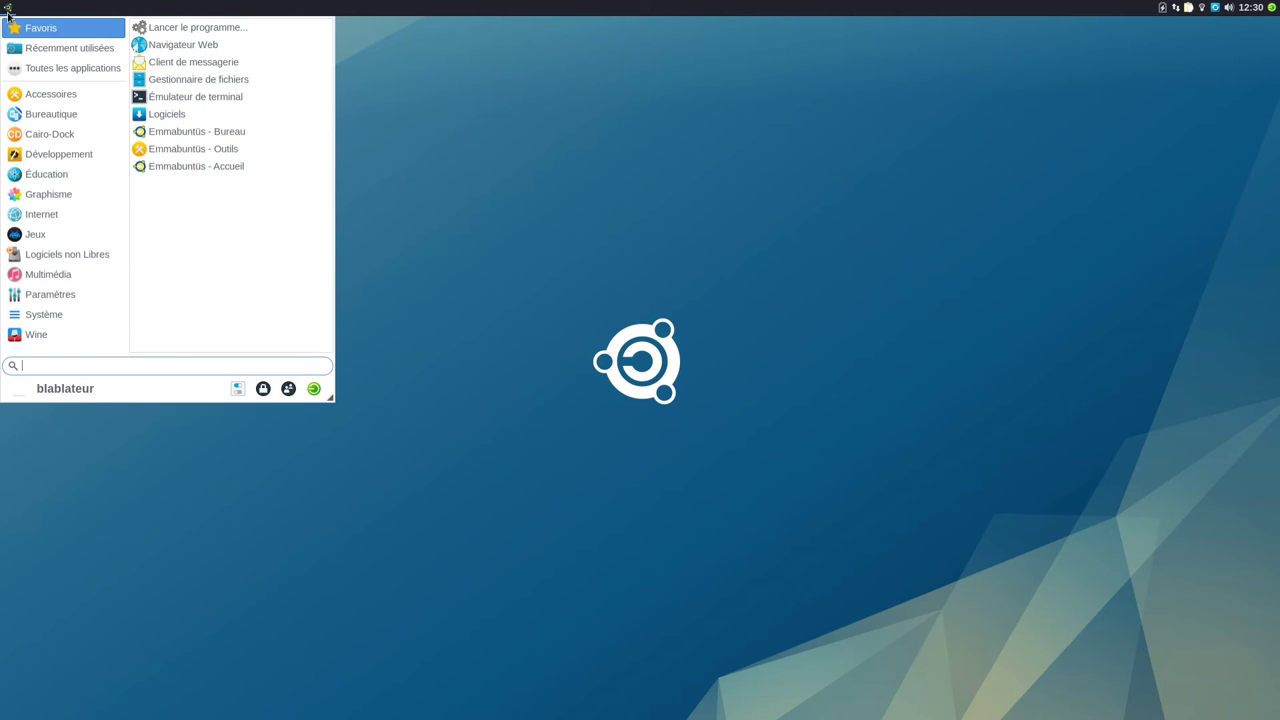
{"action": "type", "text": "t"}
{"action": "left_click", "coordinate": [8, 14]}
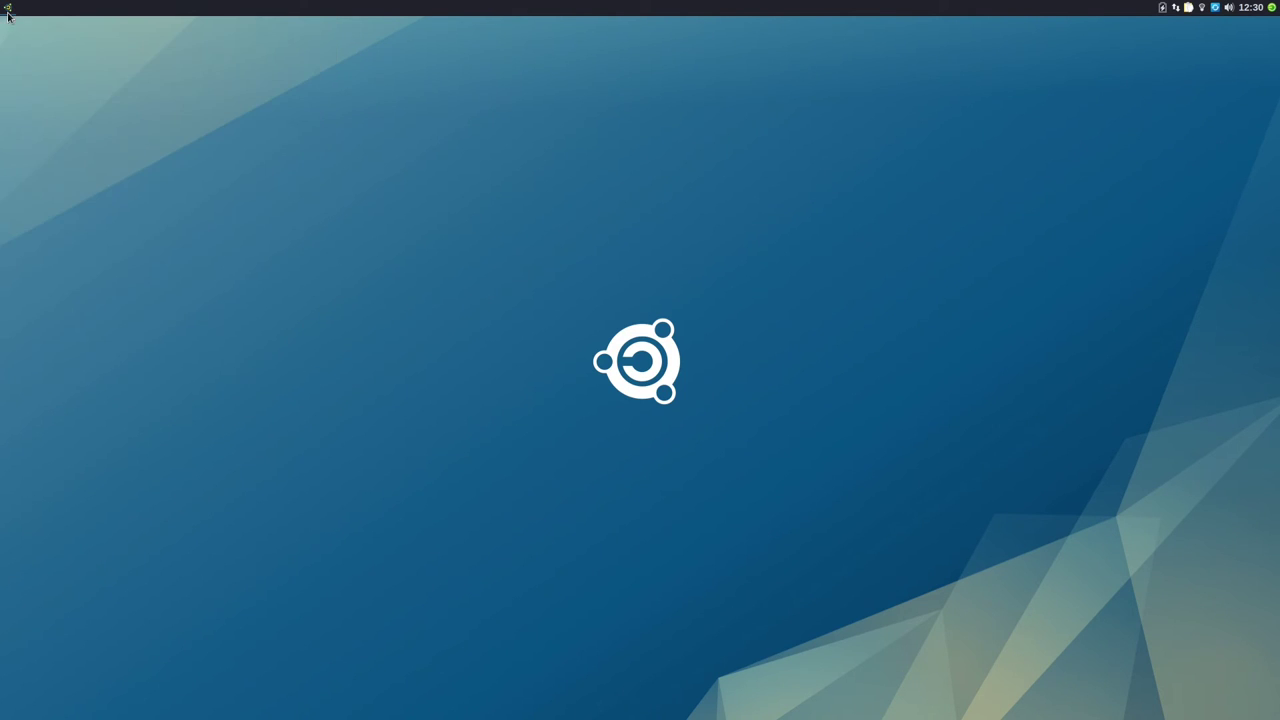
{"action": "type", "text": "lsb"}
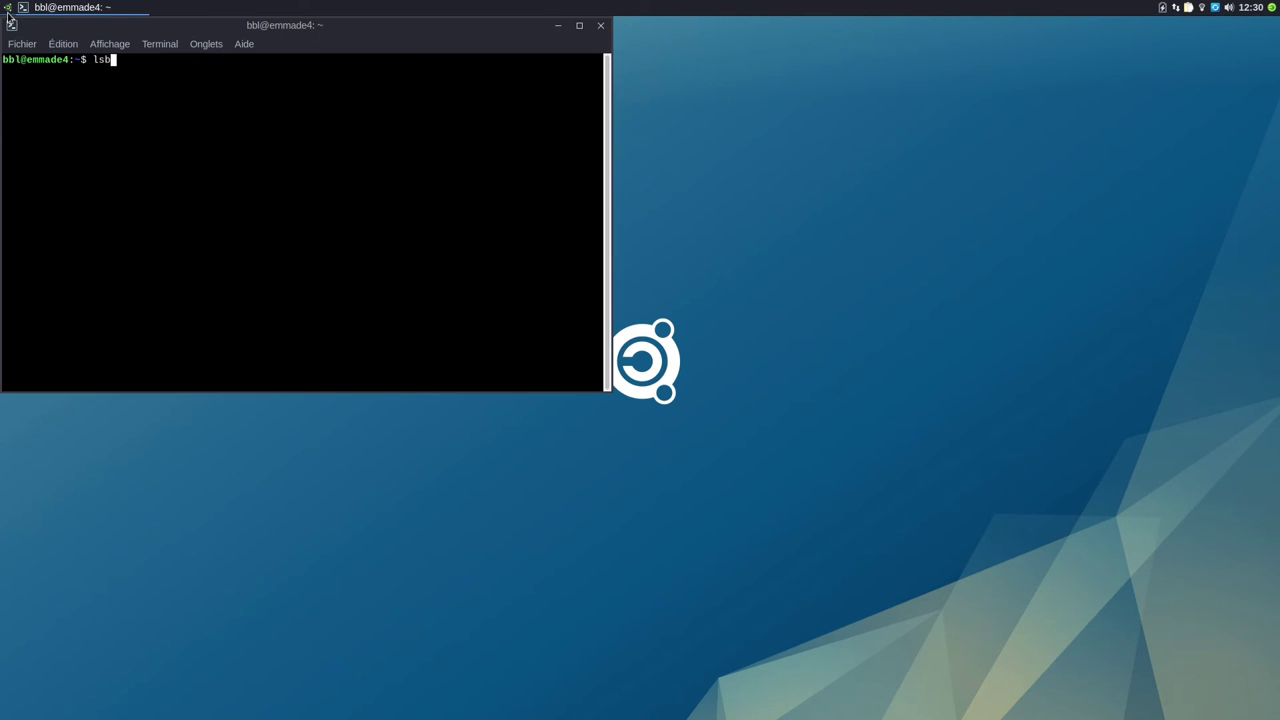
{"action": "type", "text": "_release -a"}
{"action": "key", "text": "Return"}
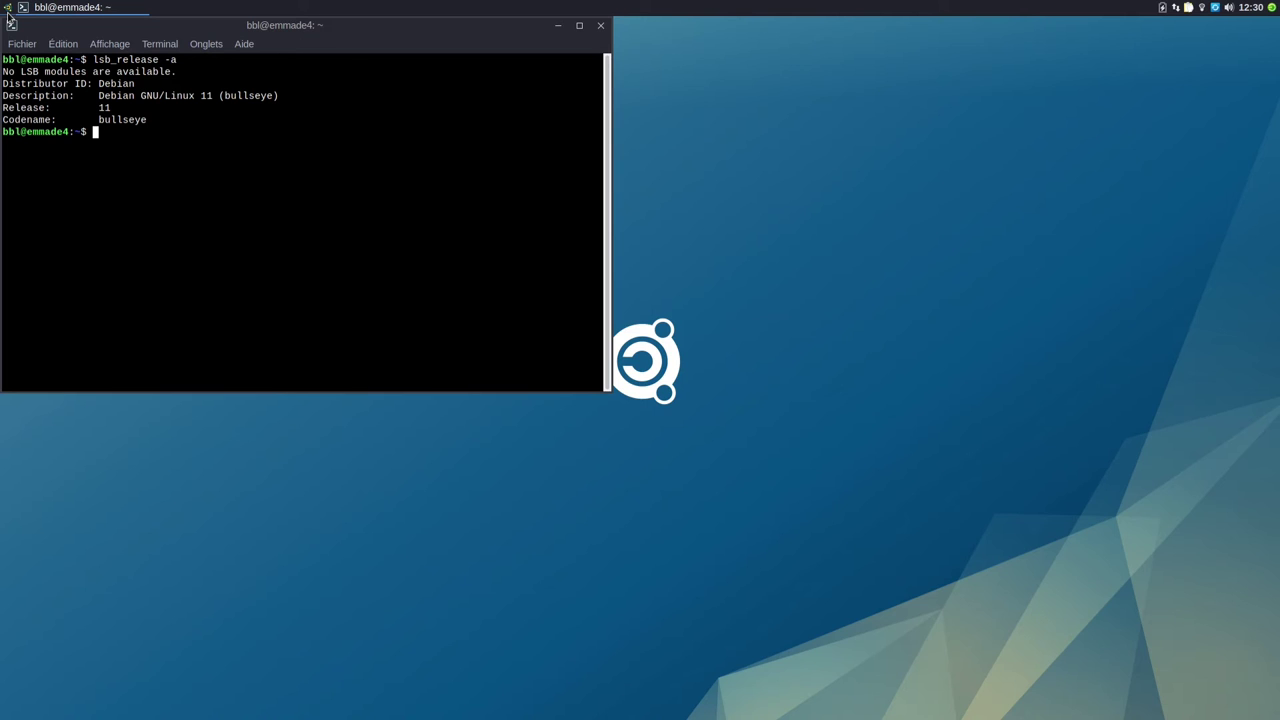
{"action": "left_click", "coordinate": [600, 25]}
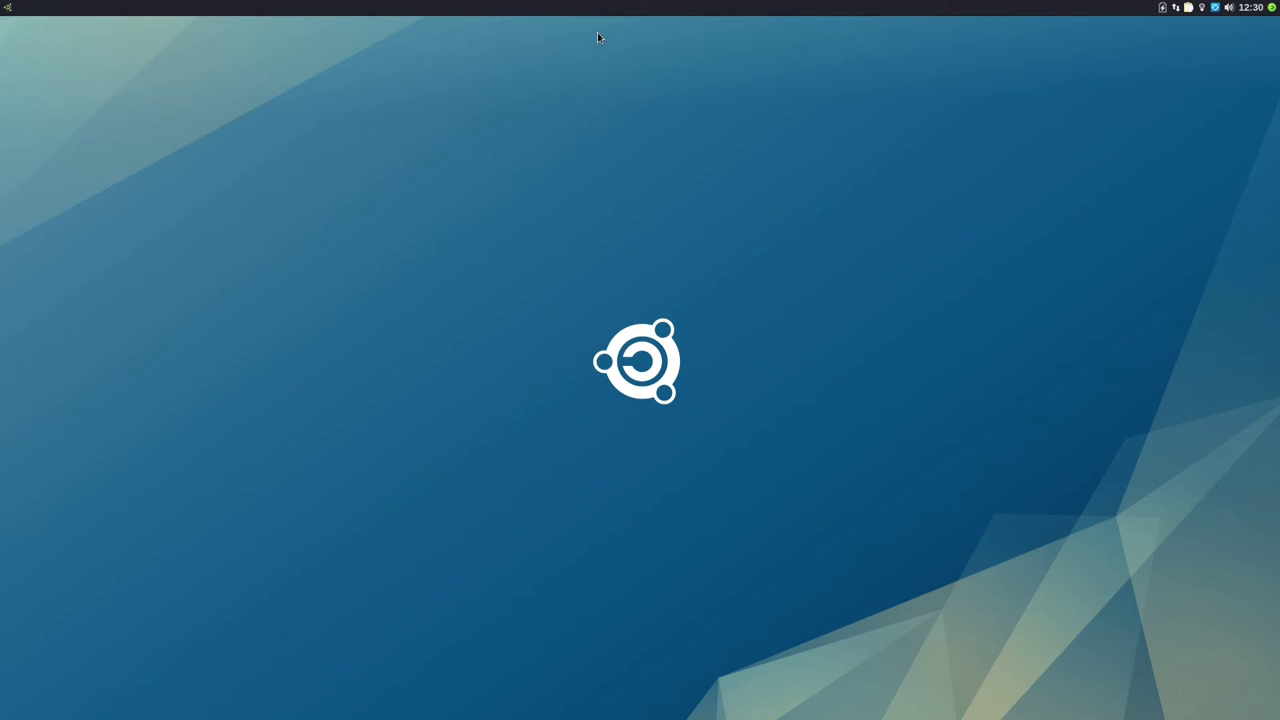
Step: In the Bureau dialog's Arrière-plan tab, choose the blue Emmabuntüs logo wallpaper and close the dialog
{"action": "right_click", "coordinate": [360, 266]}
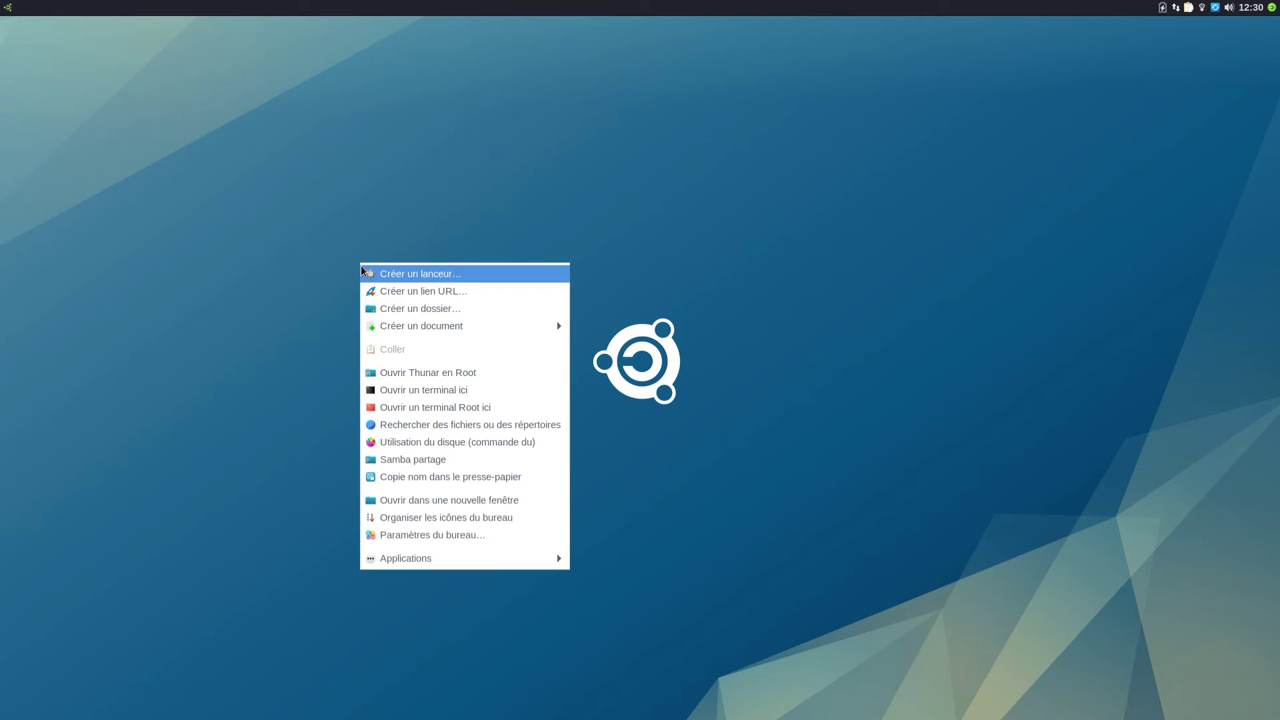
{"action": "left_click", "coordinate": [428, 536]}
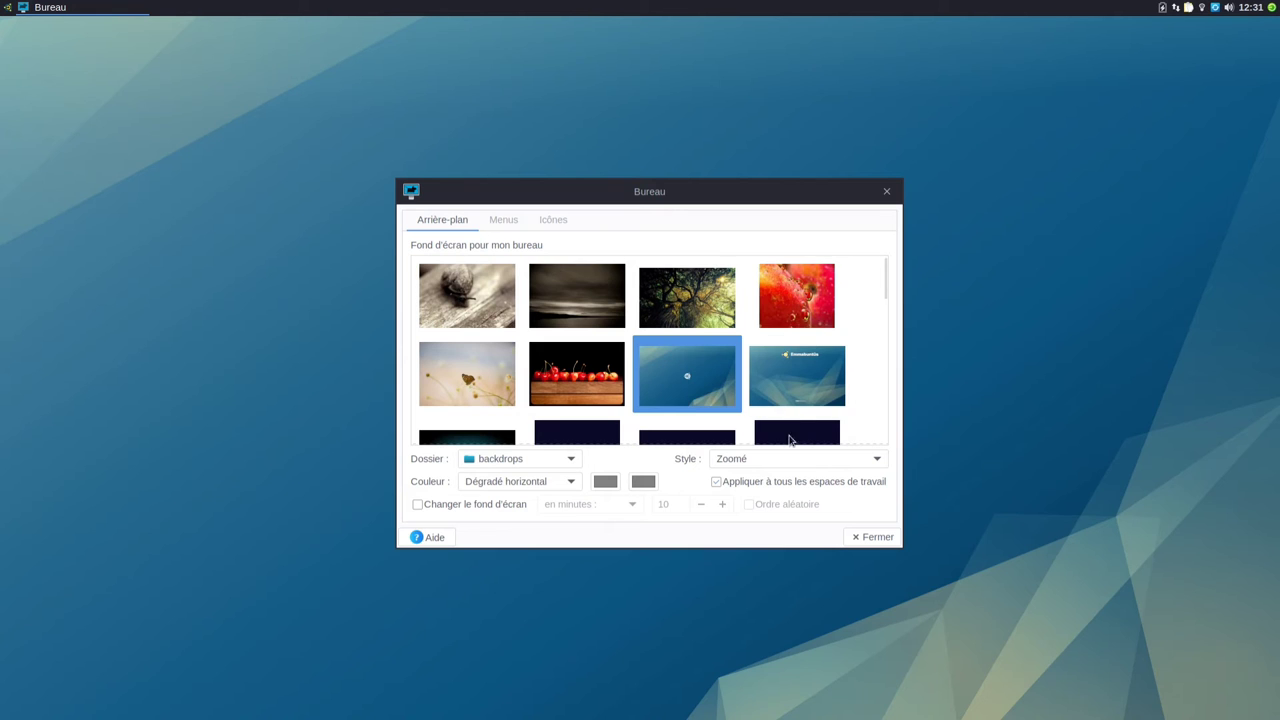
{"action": "scroll", "coordinate": [725, 402], "scroll_direction": "down", "scroll_amount": 2}
{"action": "scroll", "coordinate": [725, 402], "scroll_direction": "up", "scroll_amount": 1}
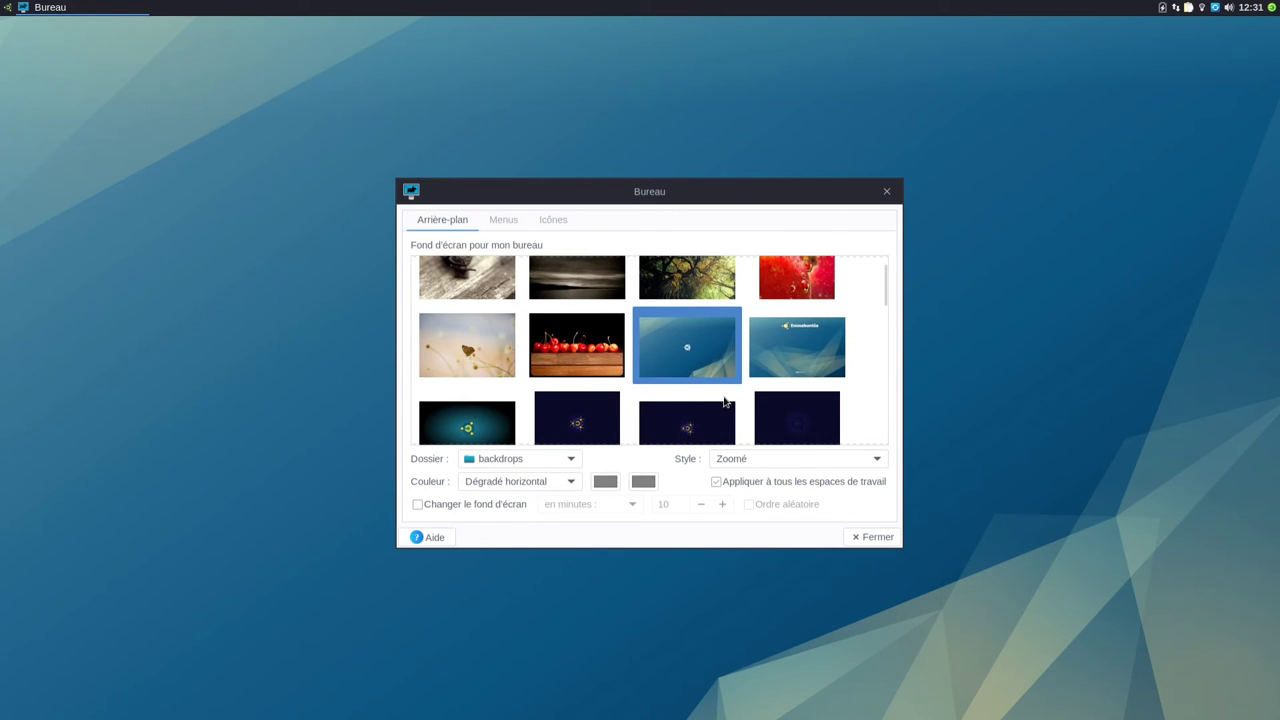
{"action": "left_click", "coordinate": [802, 346]}
{"action": "mouse_move", "coordinate": [780, 206]}
{"action": "left_mouse_down"}
{"action": "mouse_move", "coordinate": [533, 228]}
{"action": "mouse_move", "coordinate": [474, 266]}
{"action": "mouse_move", "coordinate": [1037, 217]}
{"action": "mouse_move", "coordinate": [745, 220]}
{"action": "mouse_move", "coordinate": [786, 221]}
{"action": "left_mouse_up"}
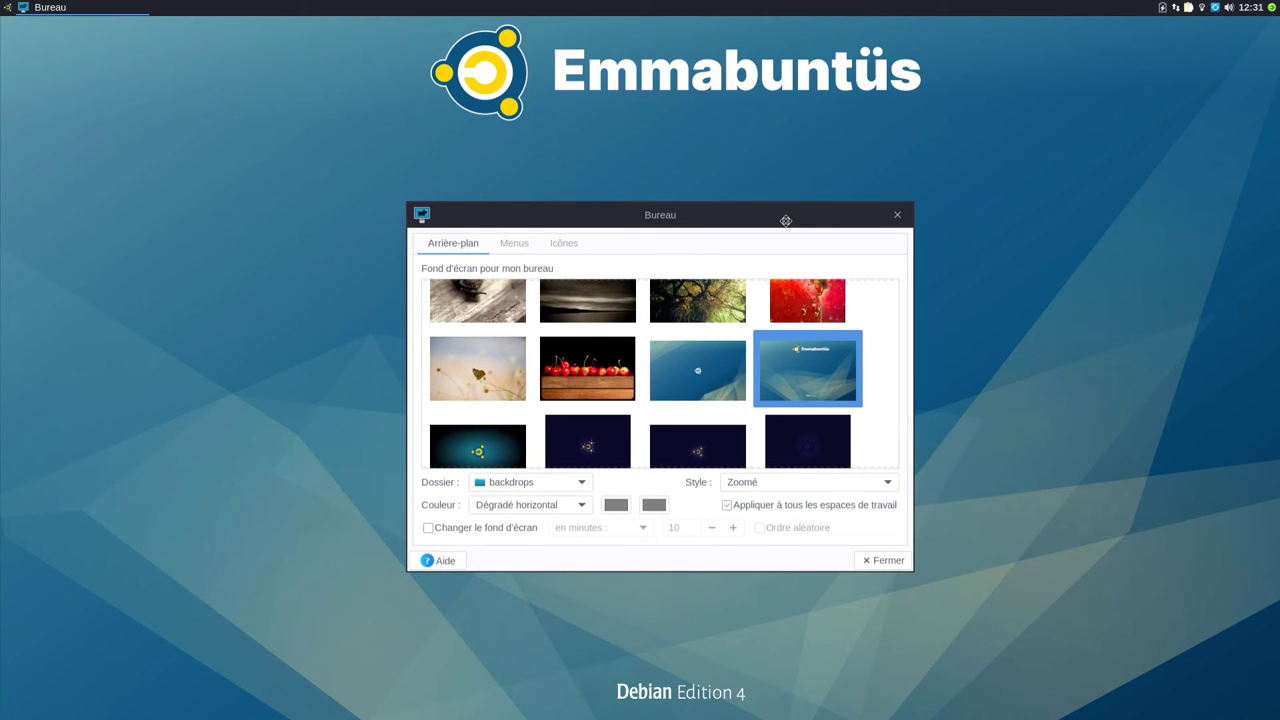
{"action": "left_click", "coordinate": [707, 353]}
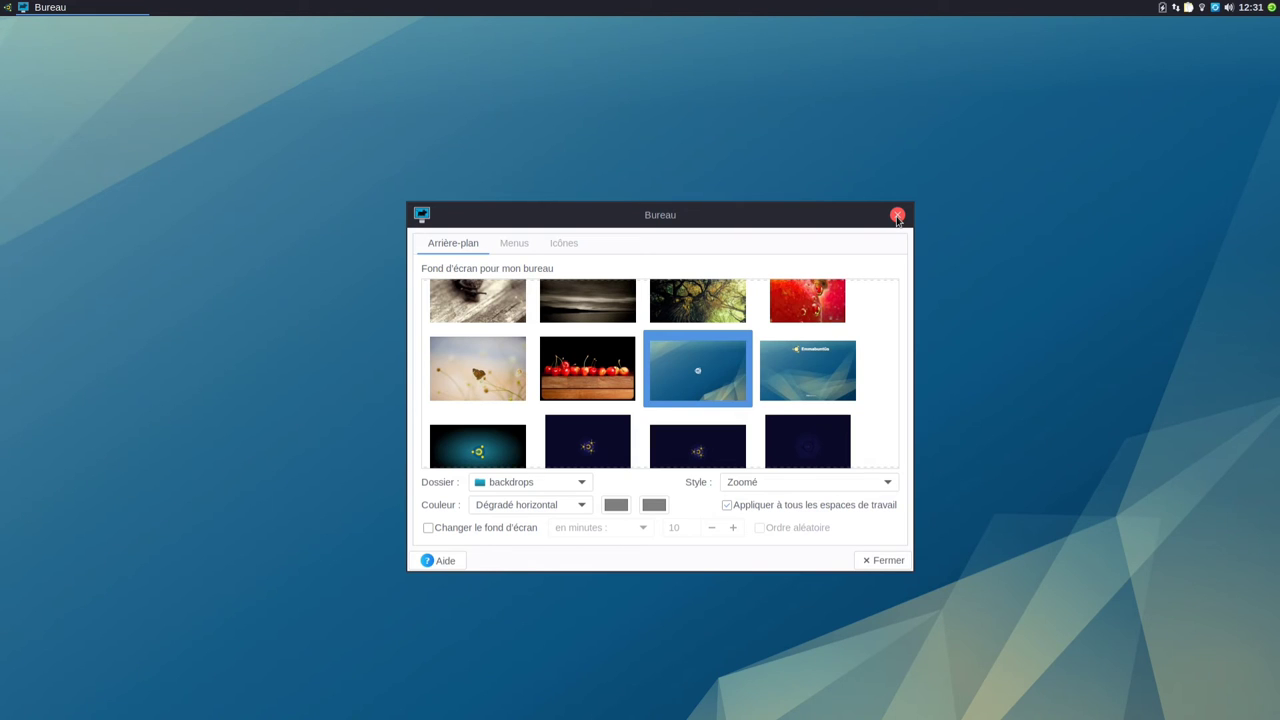
{"action": "left_click", "coordinate": [897, 216]}
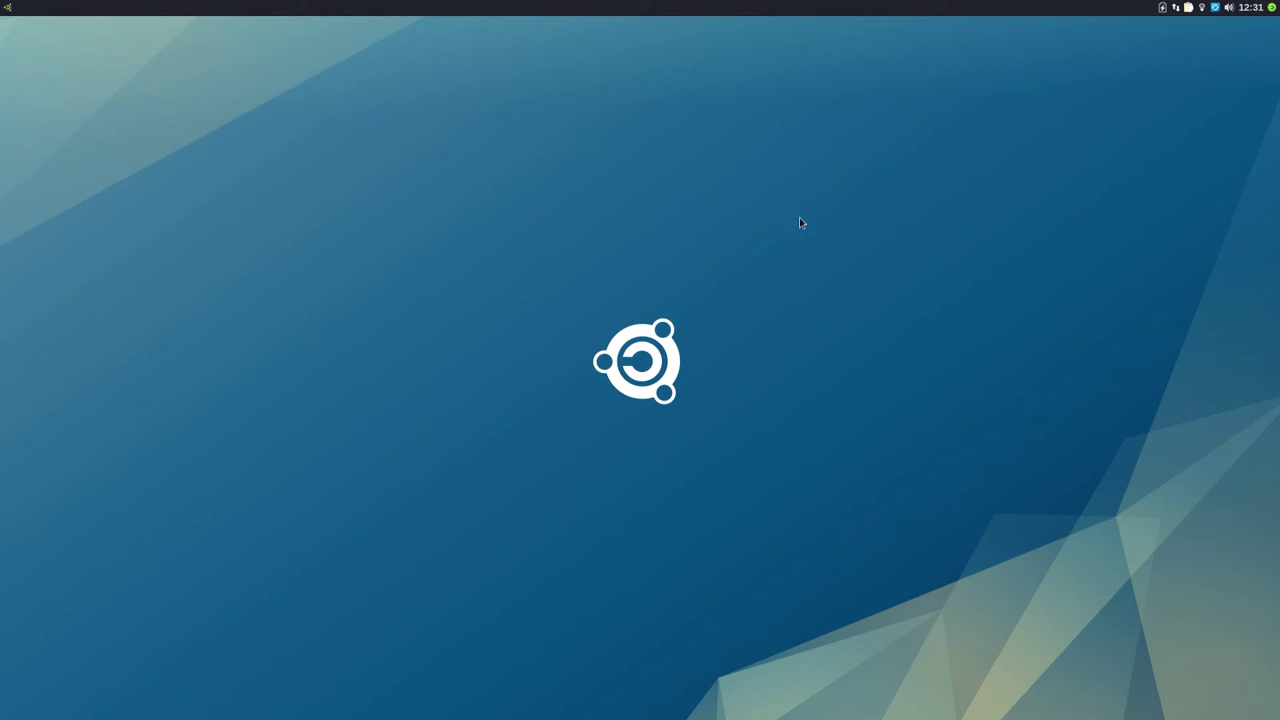
{"action": "right_click", "coordinate": [9, 10]}
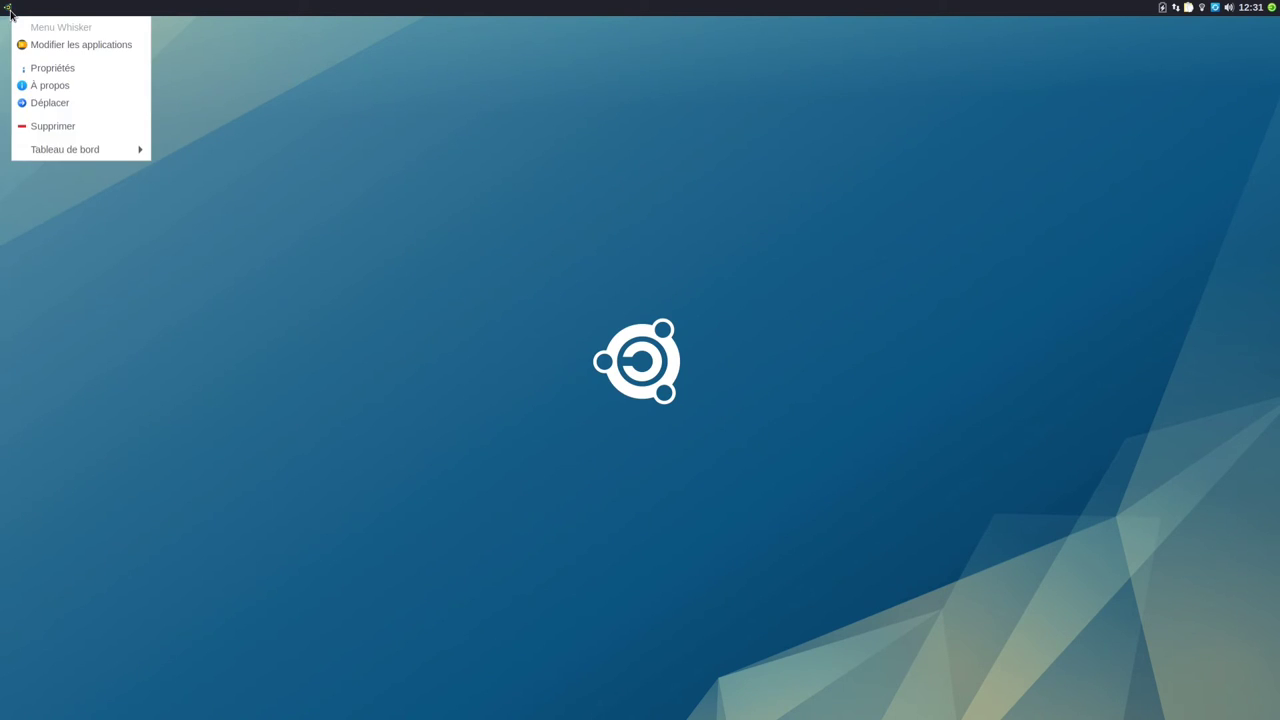
{"action": "left_click", "coordinate": [51, 68]}
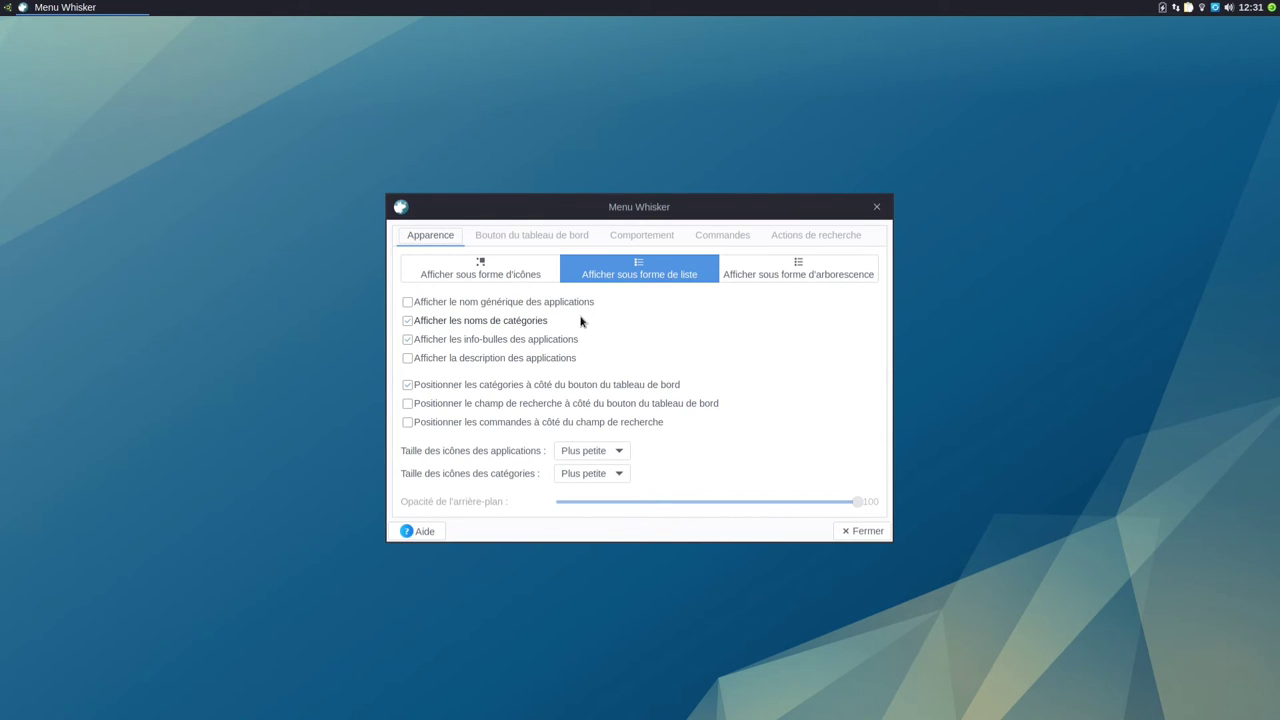
{"action": "left_click", "coordinate": [512, 280]}
{"action": "left_click", "coordinate": [622, 272]}
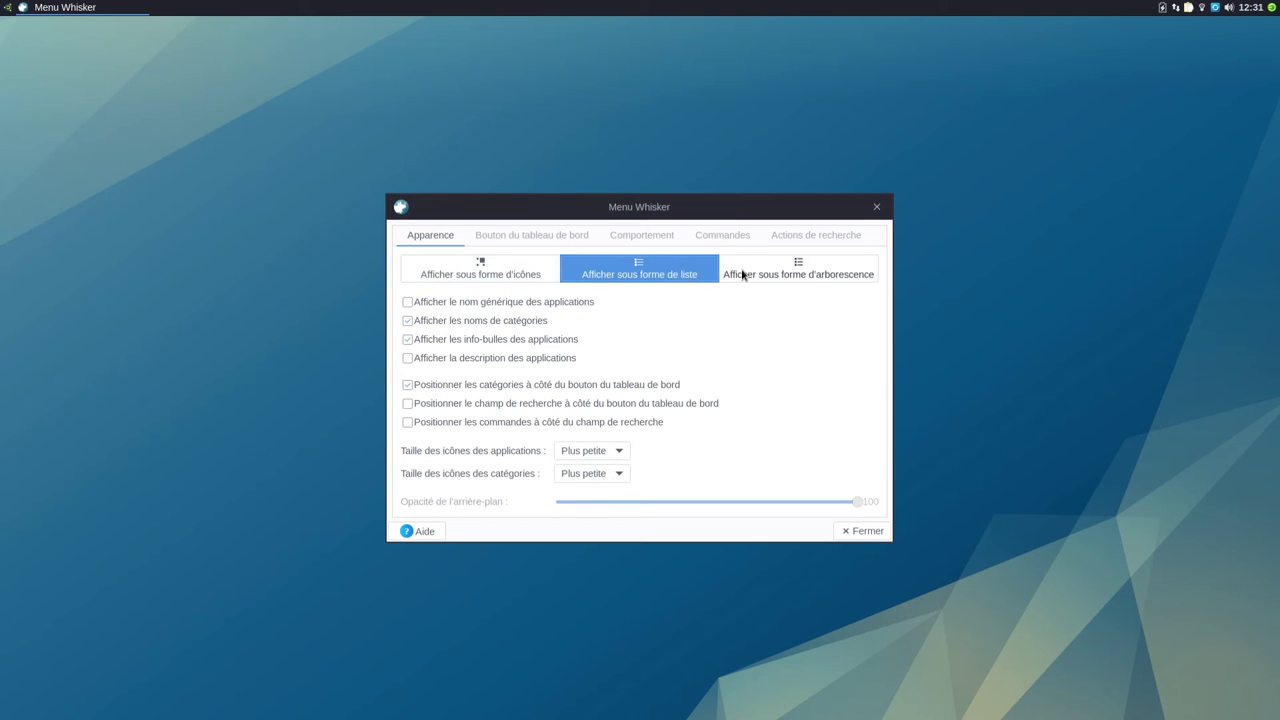
{"action": "left_click", "coordinate": [741, 272]}
{"action": "left_click", "coordinate": [678, 272]}
{"action": "left_click", "coordinate": [518, 240]}
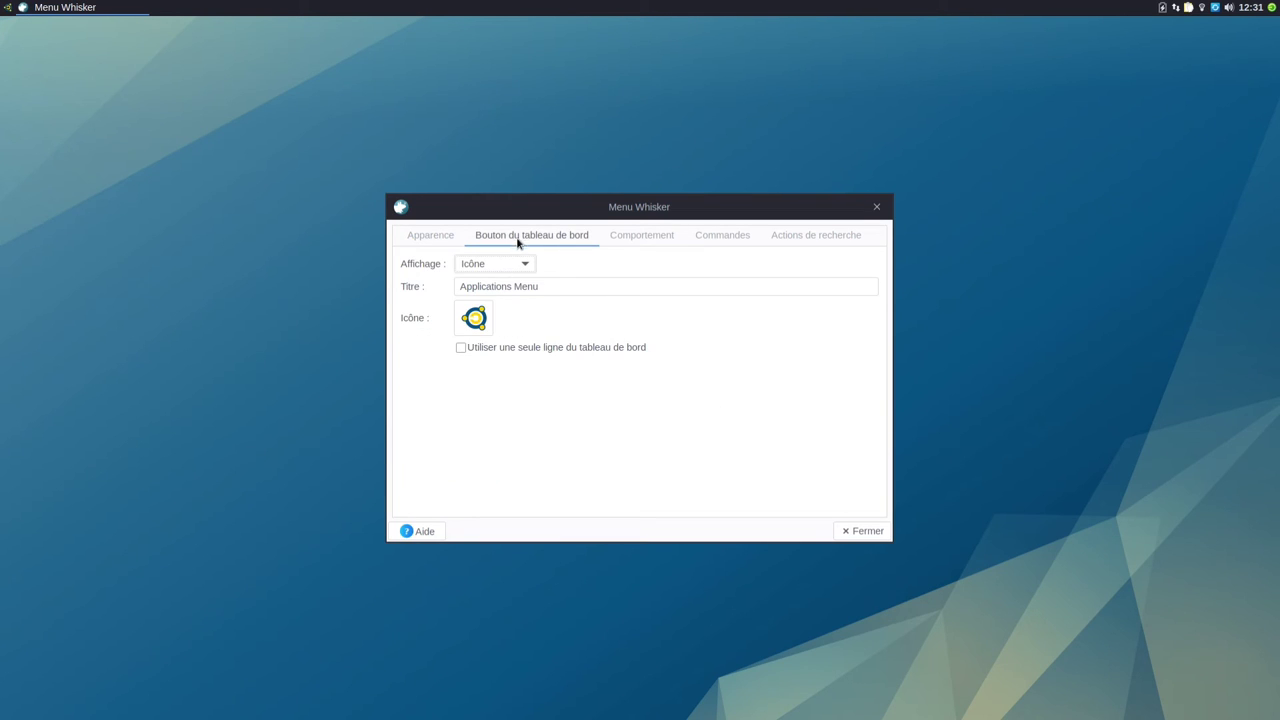
{"action": "left_click", "coordinate": [477, 328]}
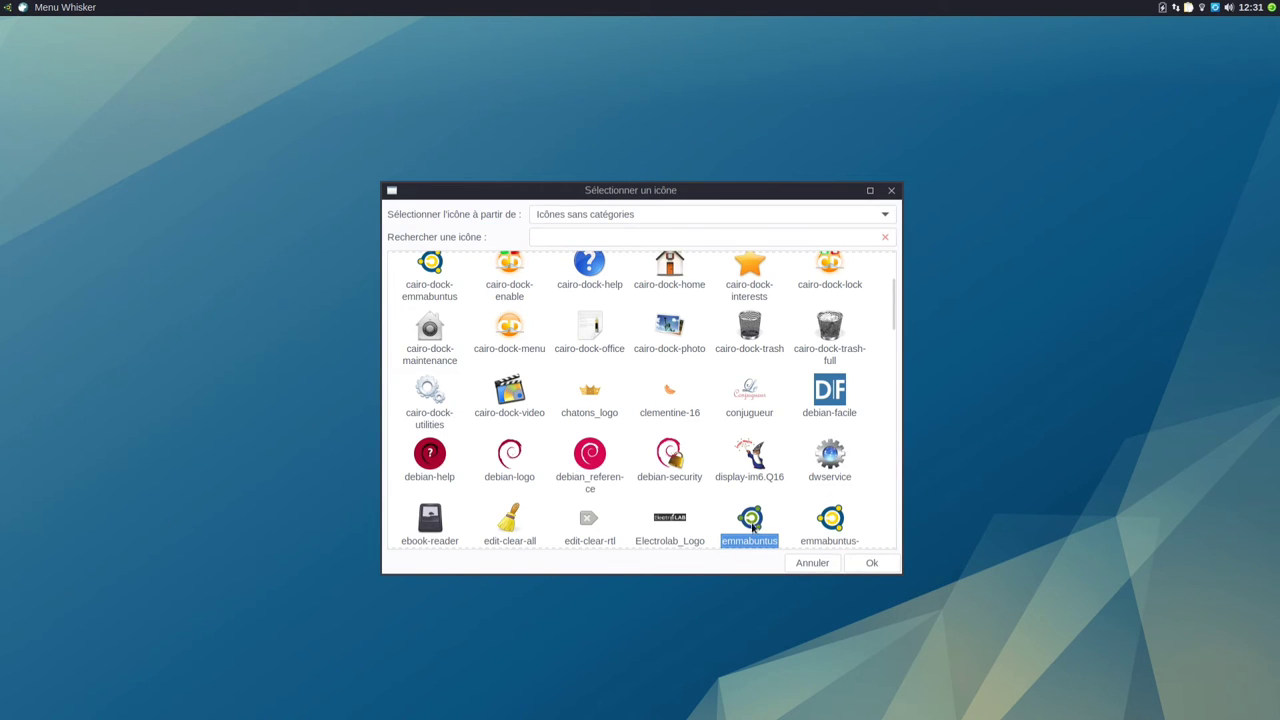
{"action": "left_click", "coordinate": [826, 566]}
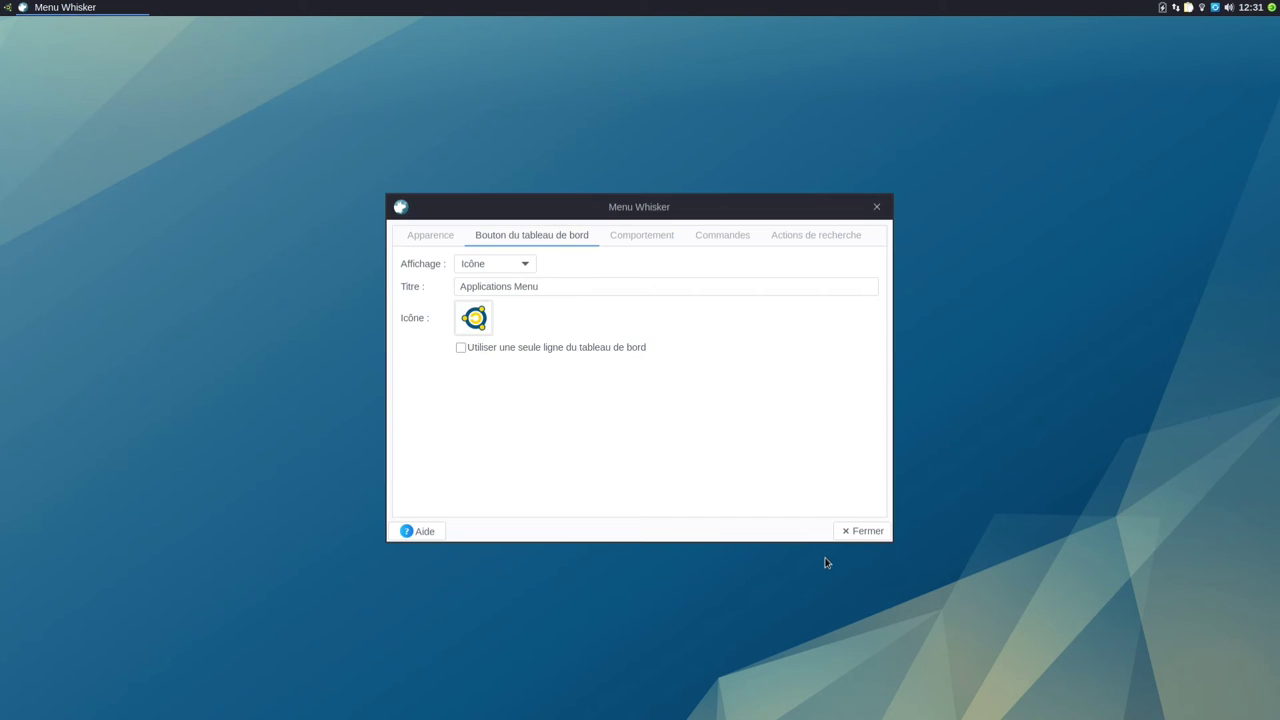
{"action": "left_click", "coordinate": [849, 534]}
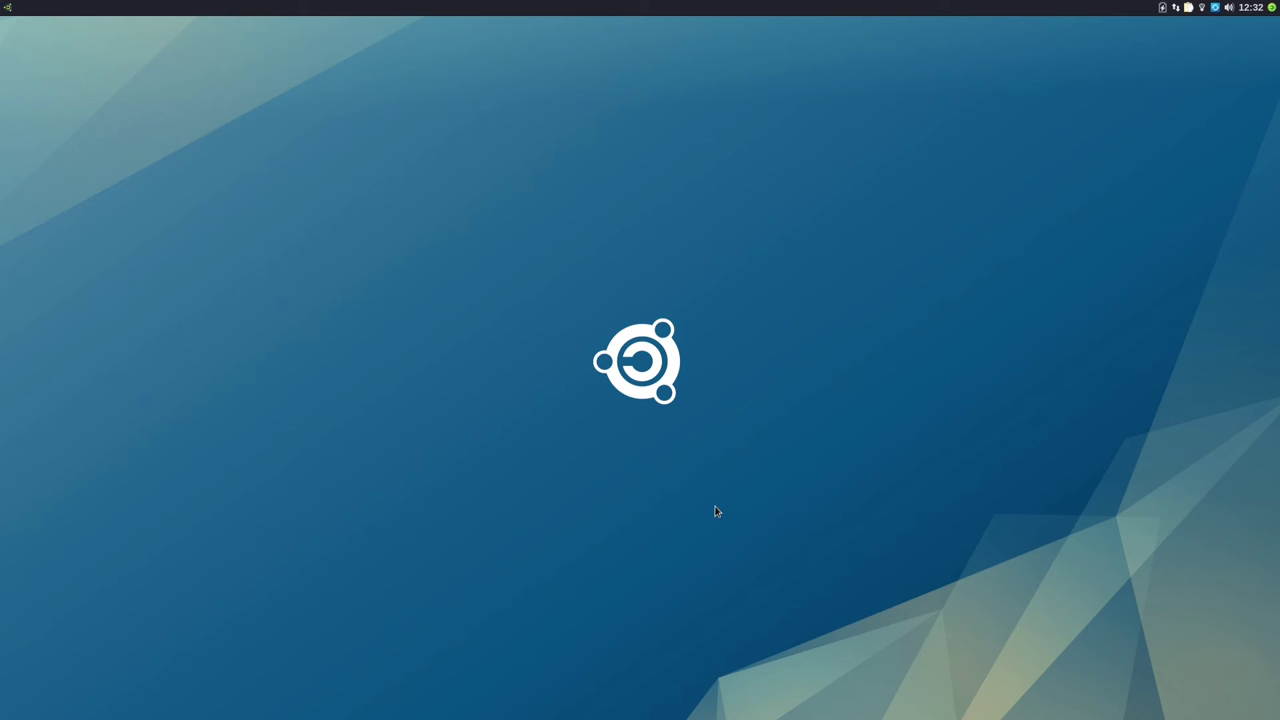
Step: Launch DWService from a Whisker menu search for 'dw', then close it
{"action": "left_click", "coordinate": [9, 12]}
{"action": "type", "text": "team"}
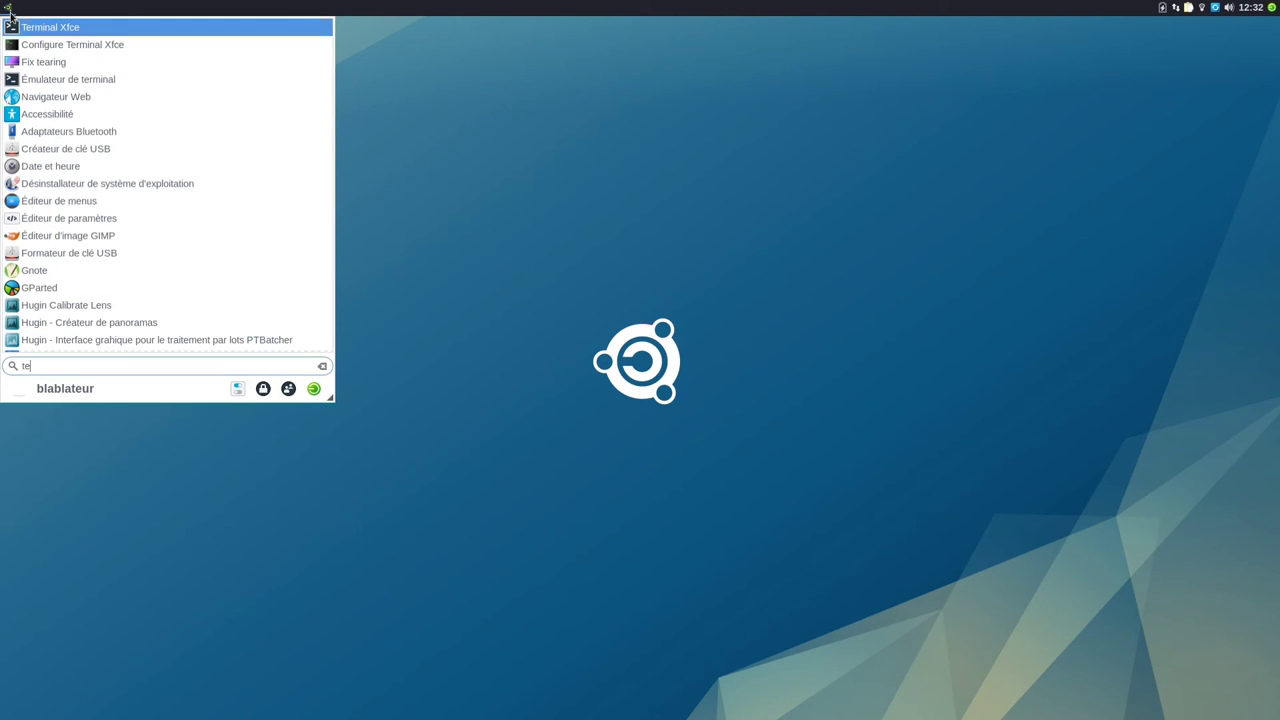
{"action": "key", "text": "BackSpace"}
{"action": "key", "text": "BackSpace"}
{"action": "key", "text": "BackSpace"}
{"action": "key", "text": "BackSpace"}
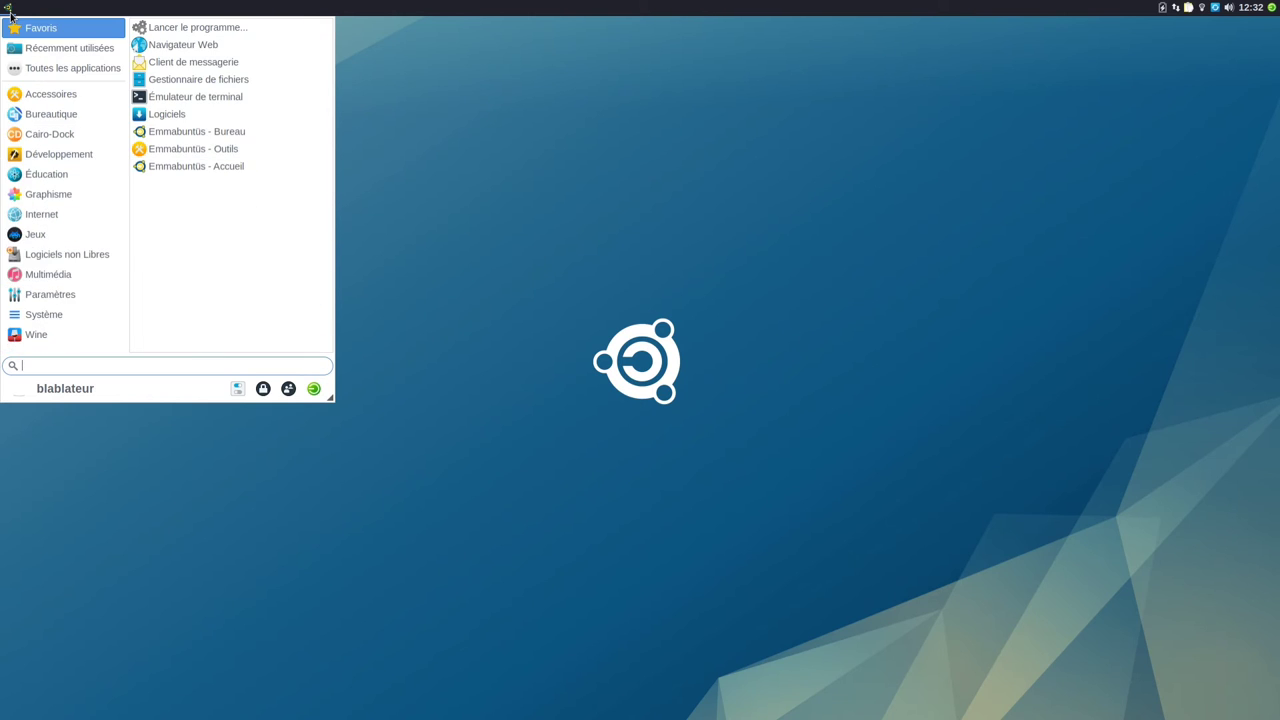
{"action": "type", "text": "dw"}
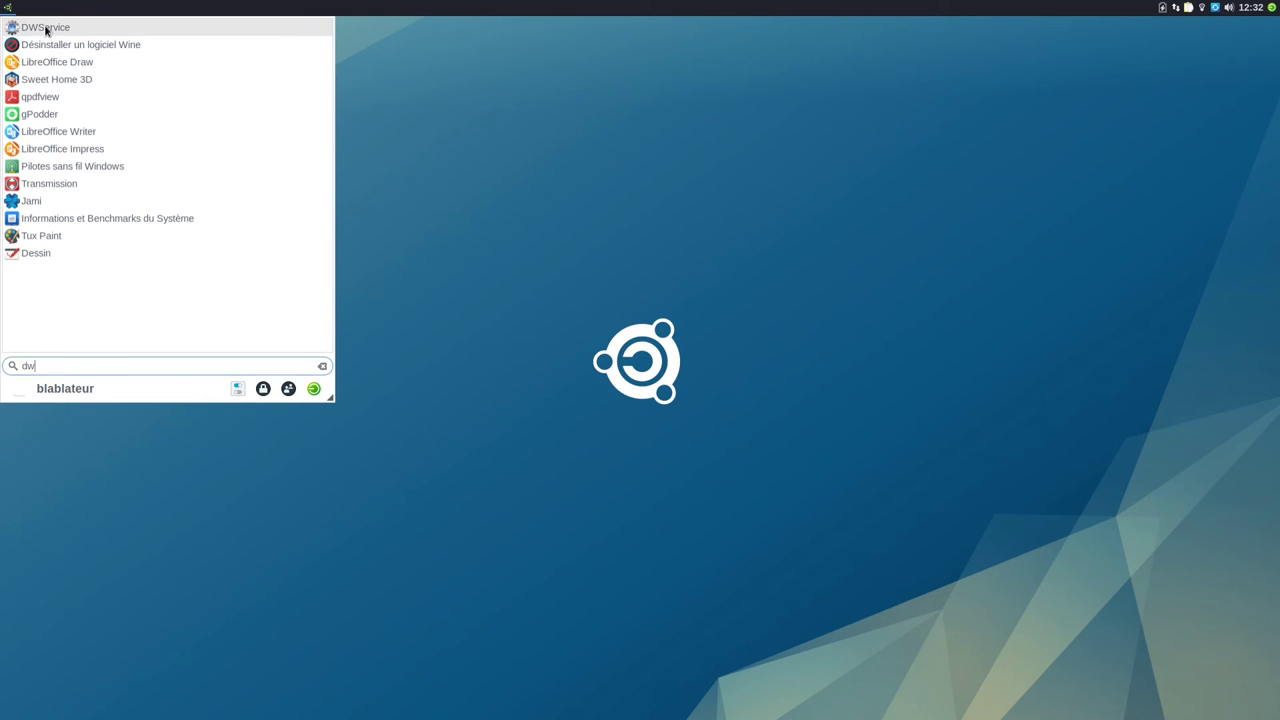
{"action": "left_click", "coordinate": [46, 27]}
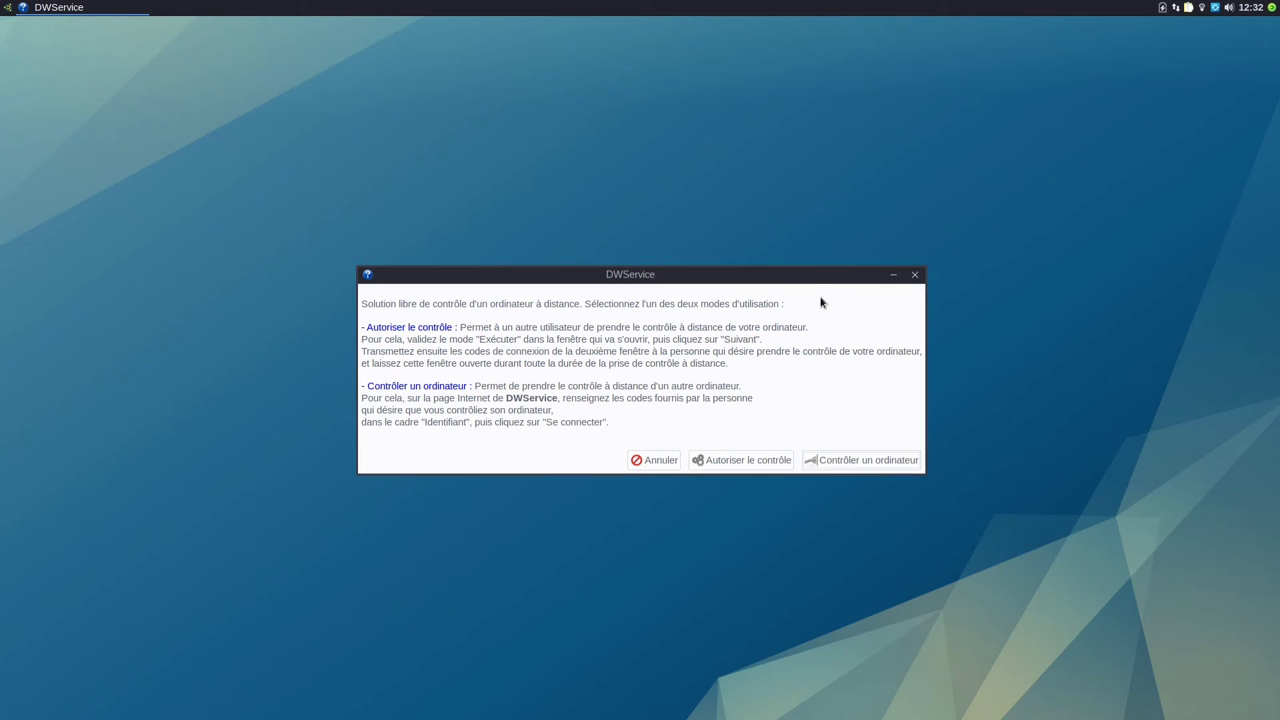
{"action": "left_click", "coordinate": [918, 279]}
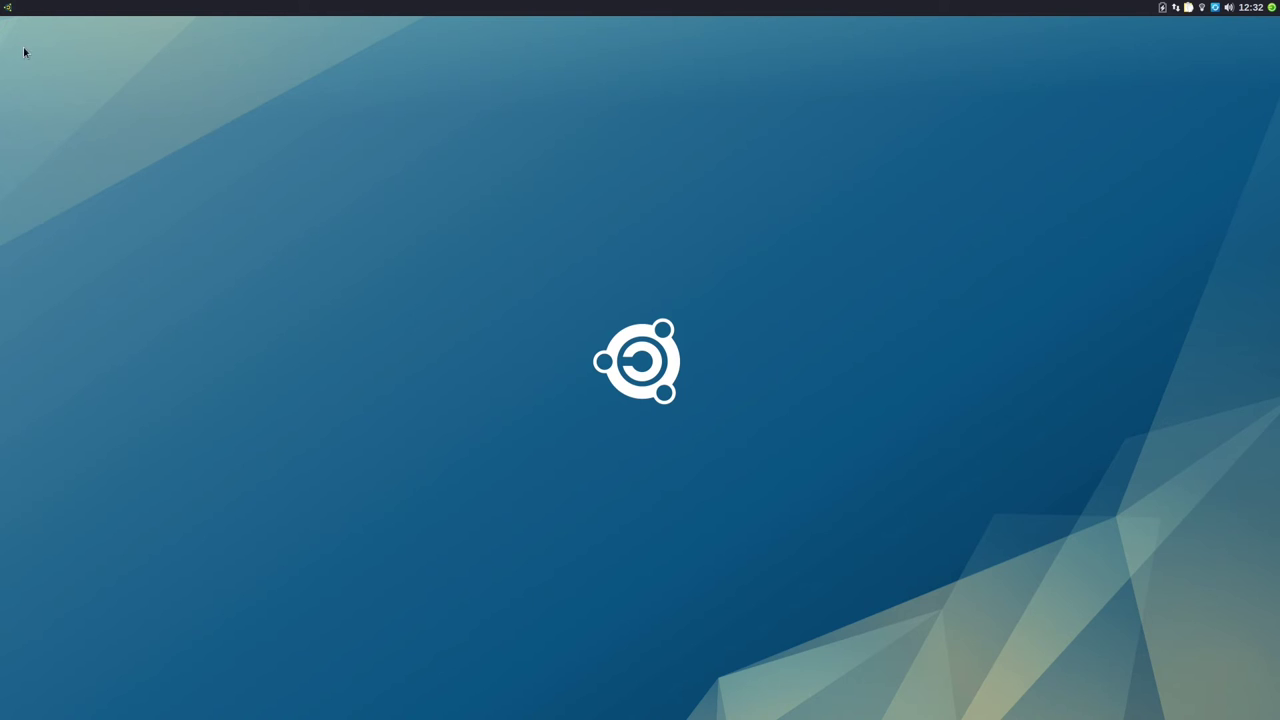
Step: Launch Jami from a Whisker menu search for 'ja', then close its window
{"action": "left_click", "coordinate": [7, 9]}
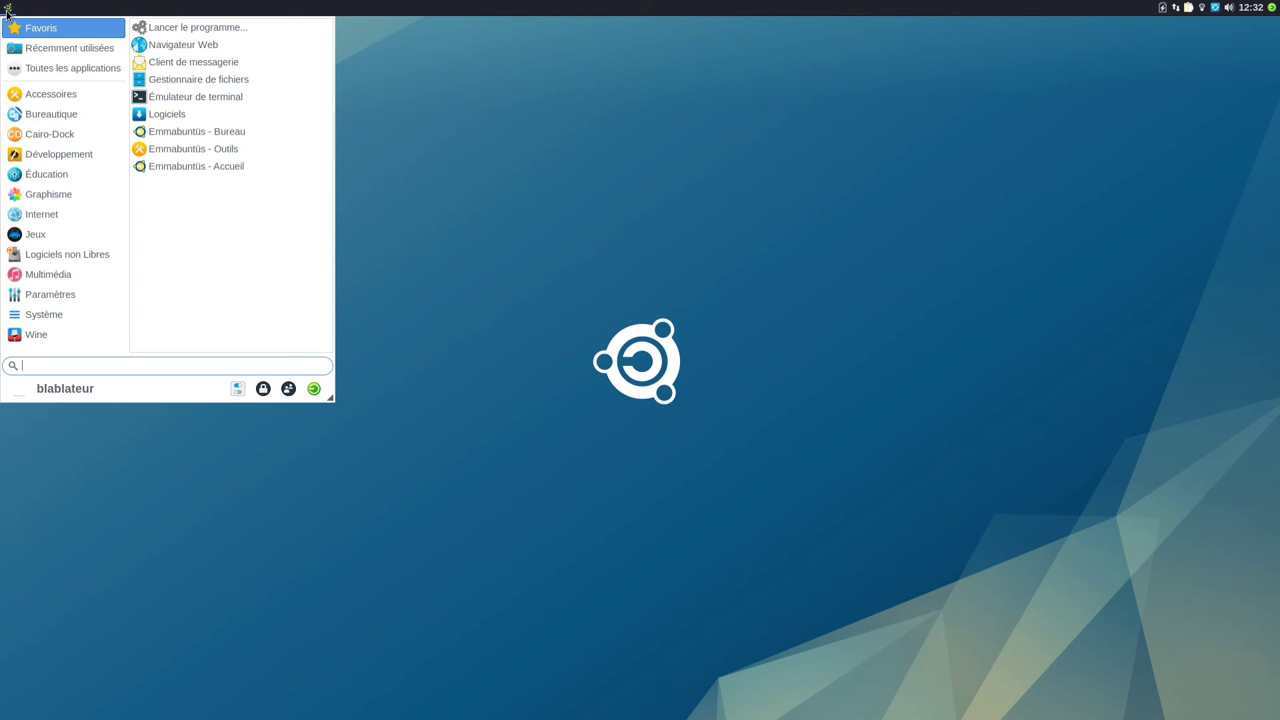
{"action": "type", "text": "sky"}
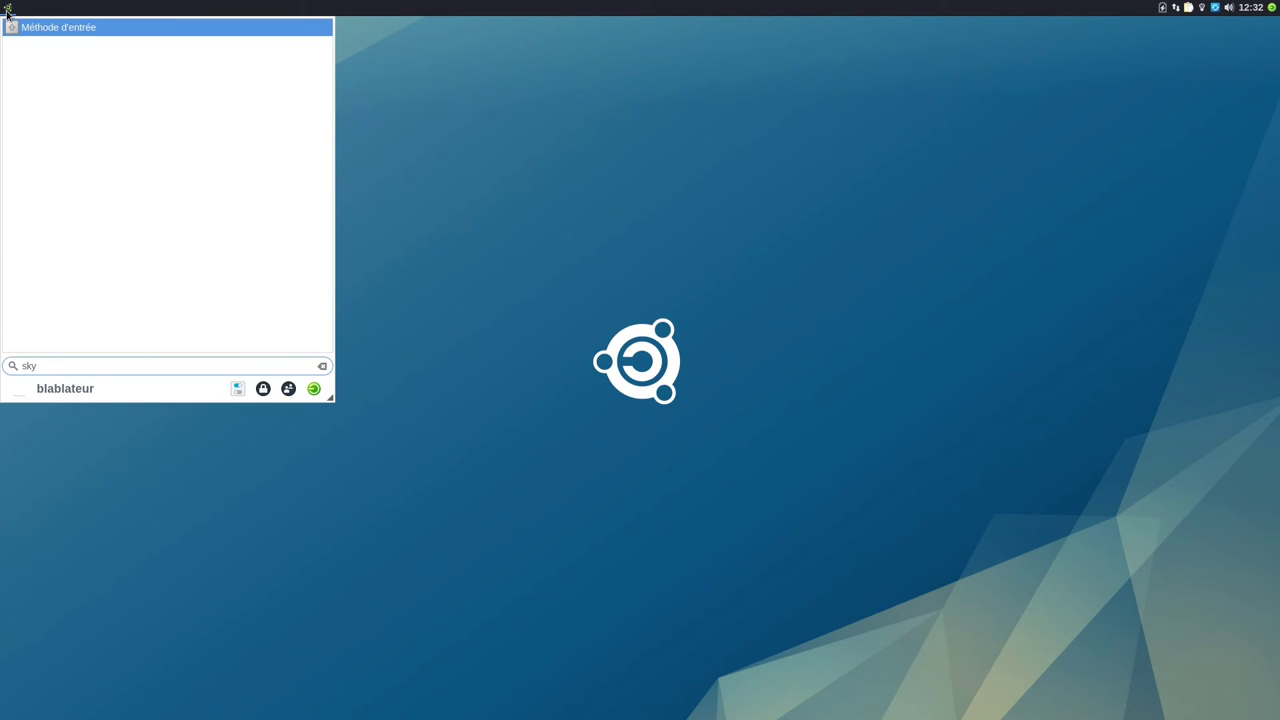
{"action": "key", "text": "BackSpace"}
{"action": "key", "text": "BackSpace"}
{"action": "key", "text": "BackSpace"}
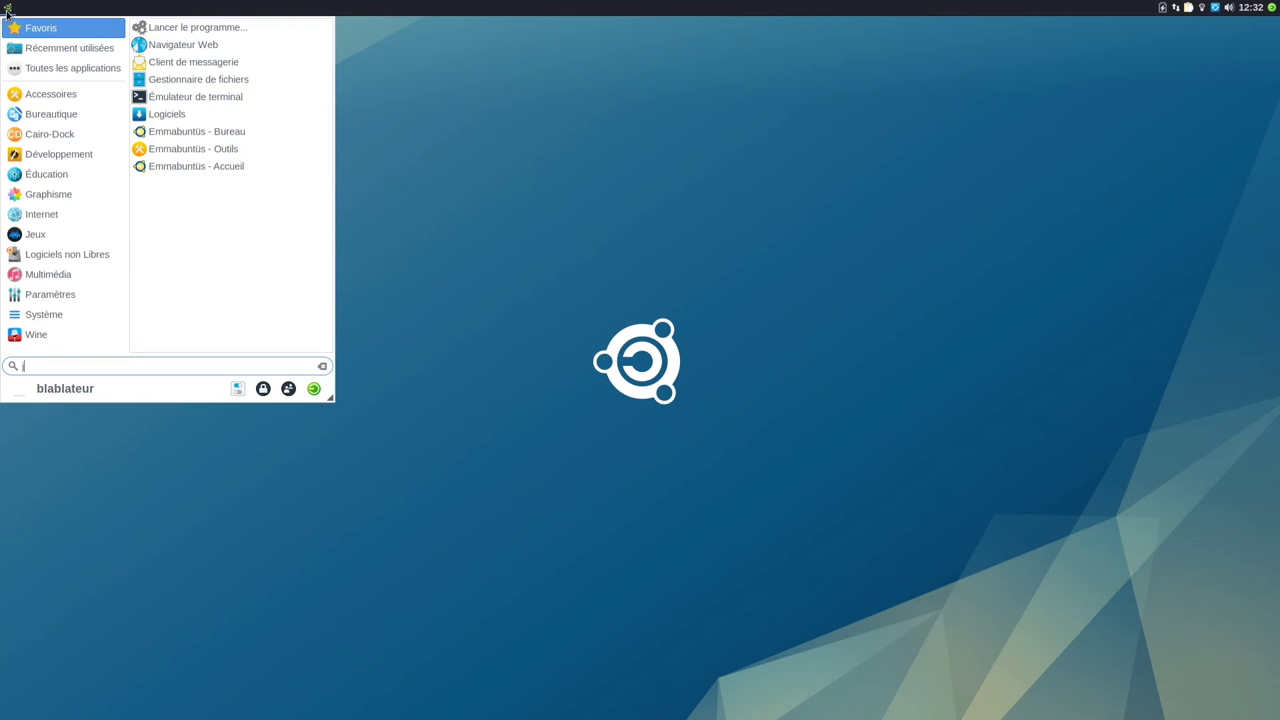
{"action": "type", "text": "ja"}
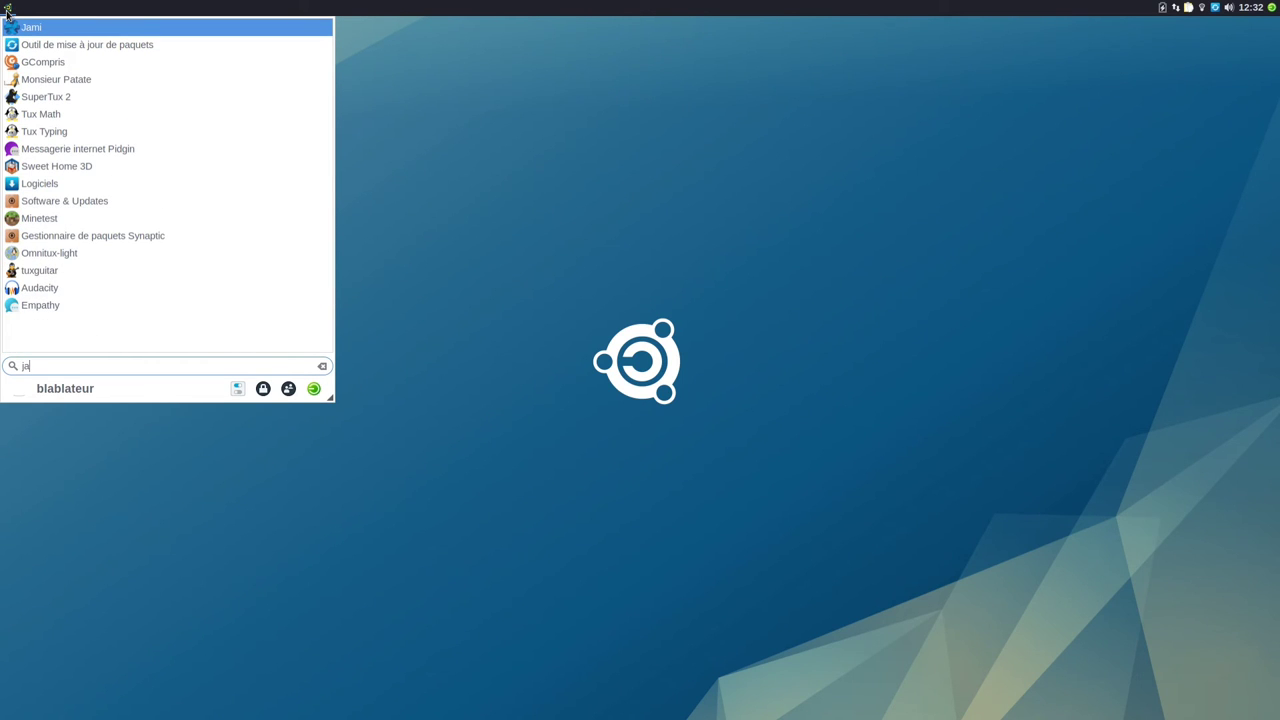
{"action": "left_click", "coordinate": [77, 29]}
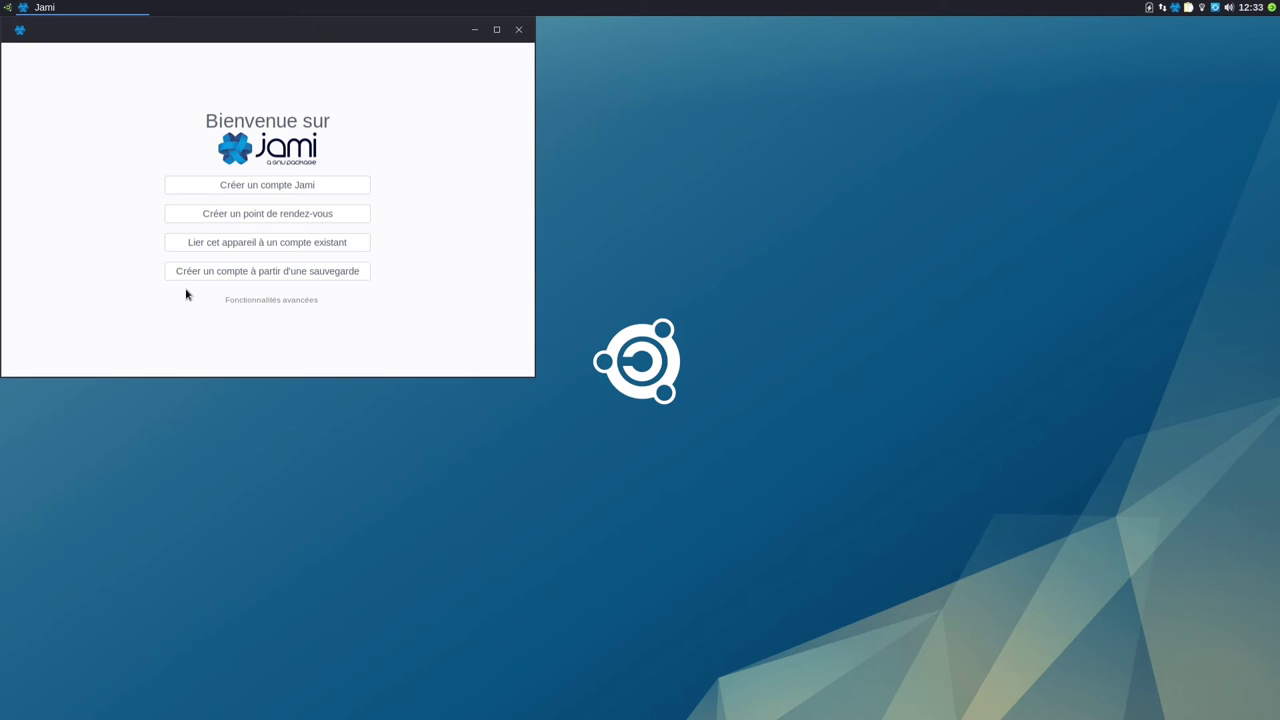
{"action": "left_click", "coordinate": [518, 29]}
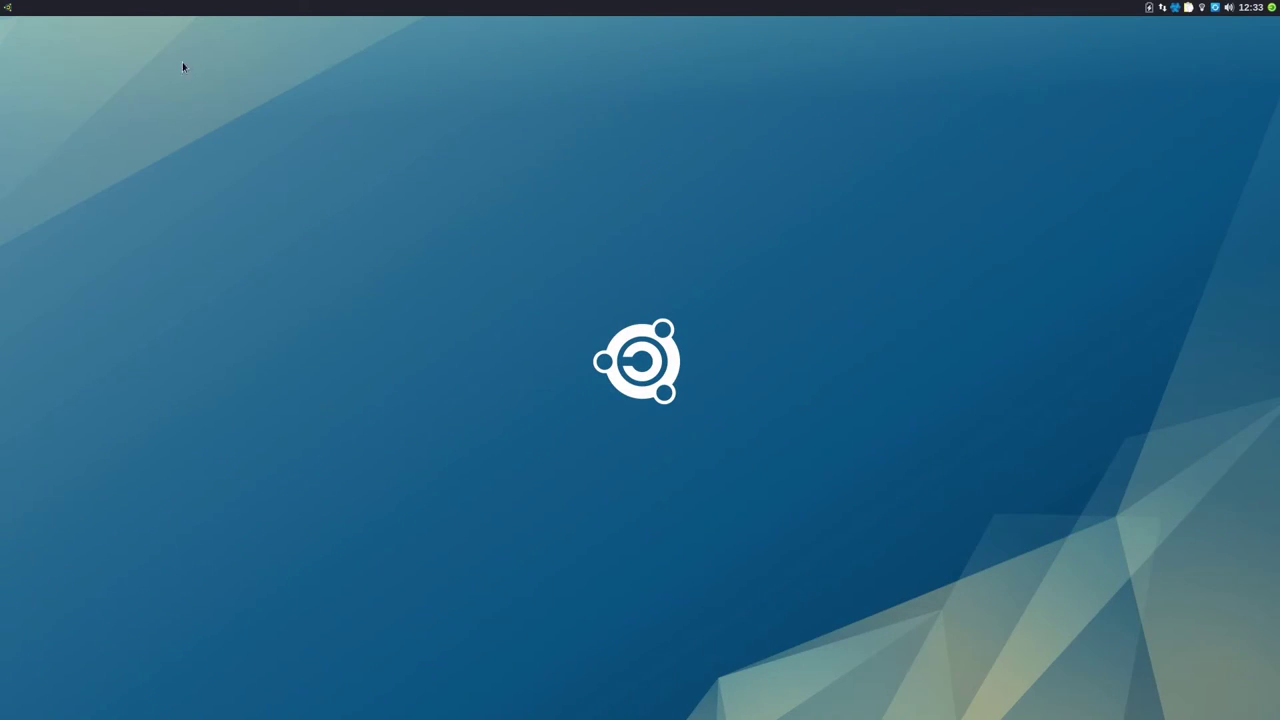
Step: Search 'pul' in the Whisker menu and launch PulseAudio Equalizer
{"action": "left_click", "coordinate": [8, 8]}
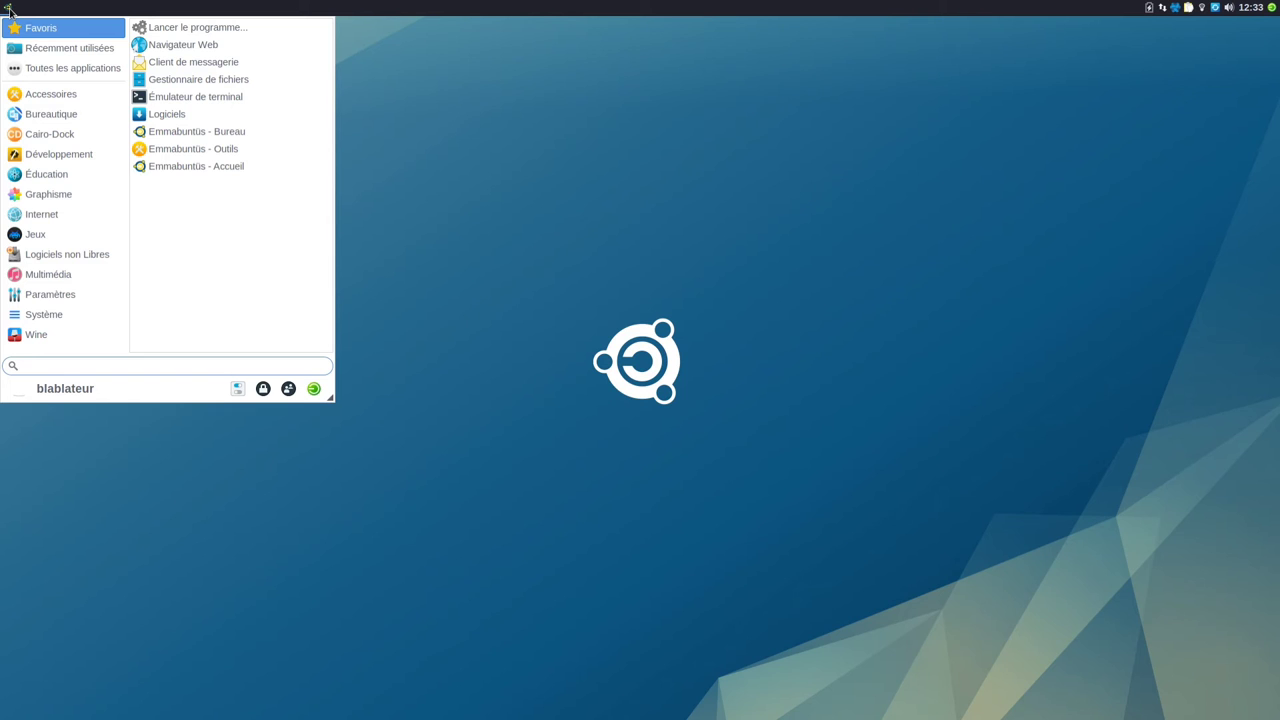
{"action": "type", "text": "pul"}
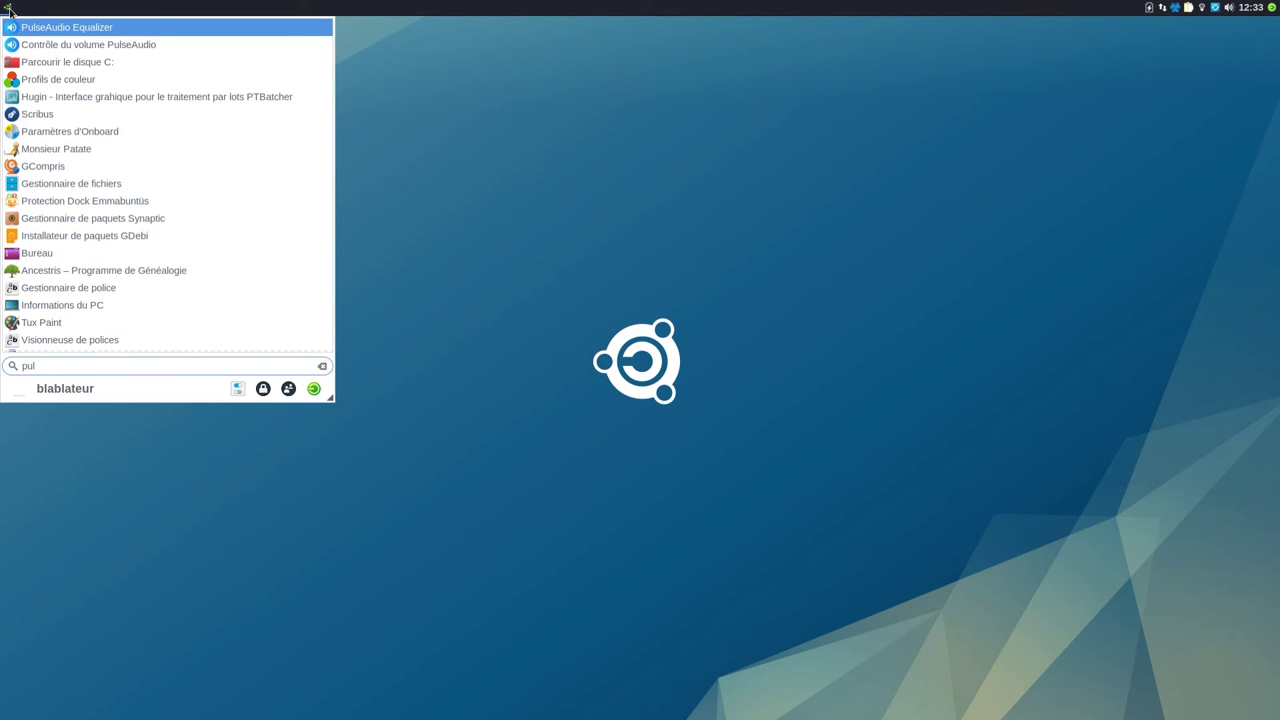
{"action": "left_click", "coordinate": [48, 30]}
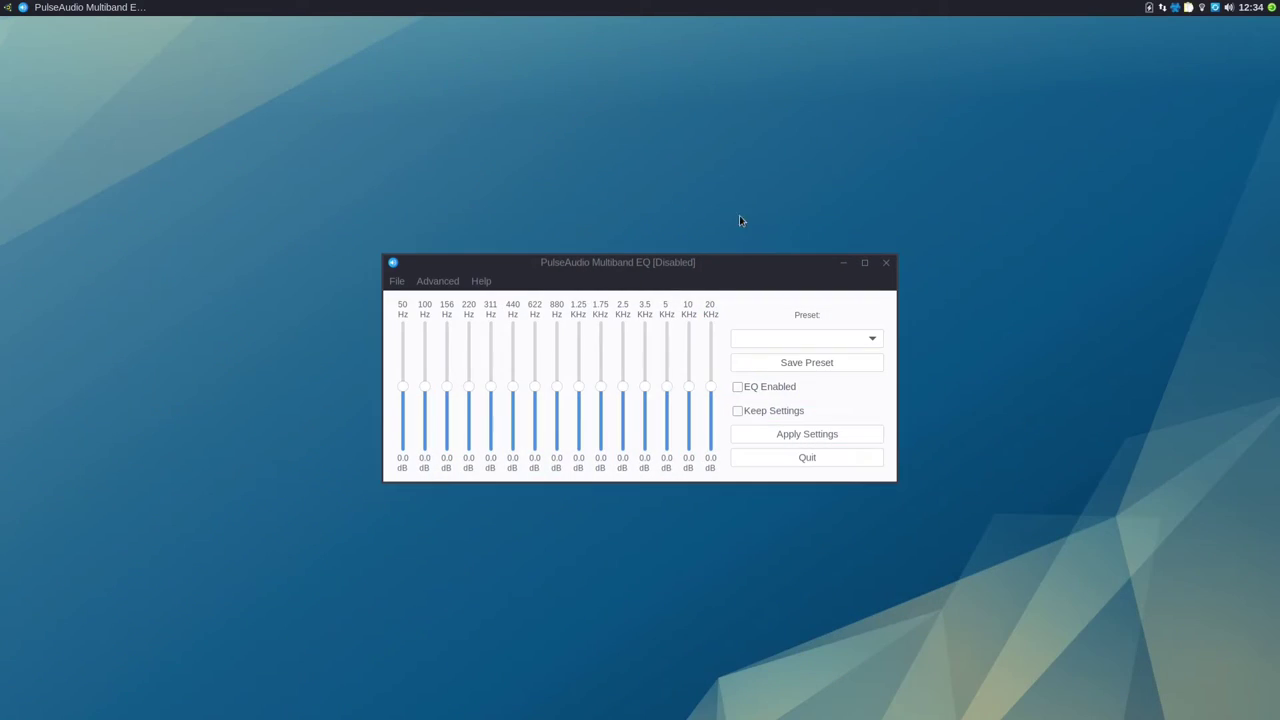
Step: Install and launch FreeTube with the account password, close the PulseAudio equalizer and quit Jami from its tray icon
{"action": "left_click", "coordinate": [6, 10]}
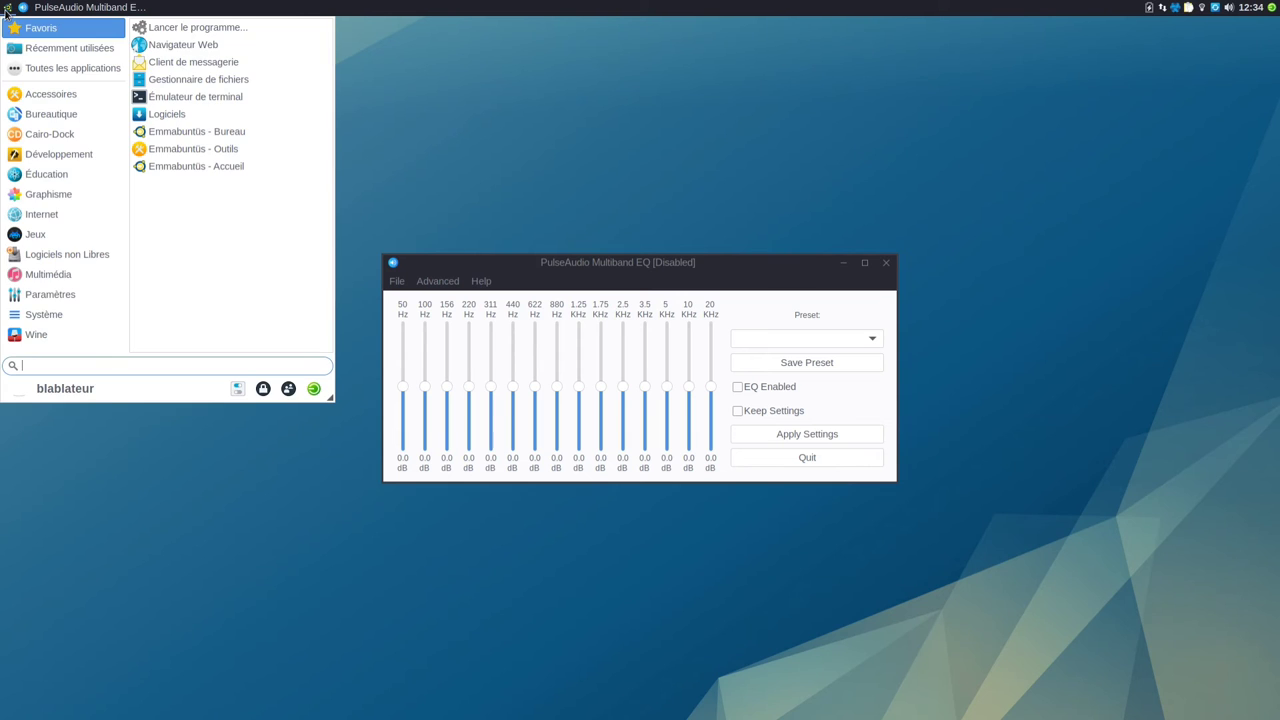
{"action": "type", "text": "free"}
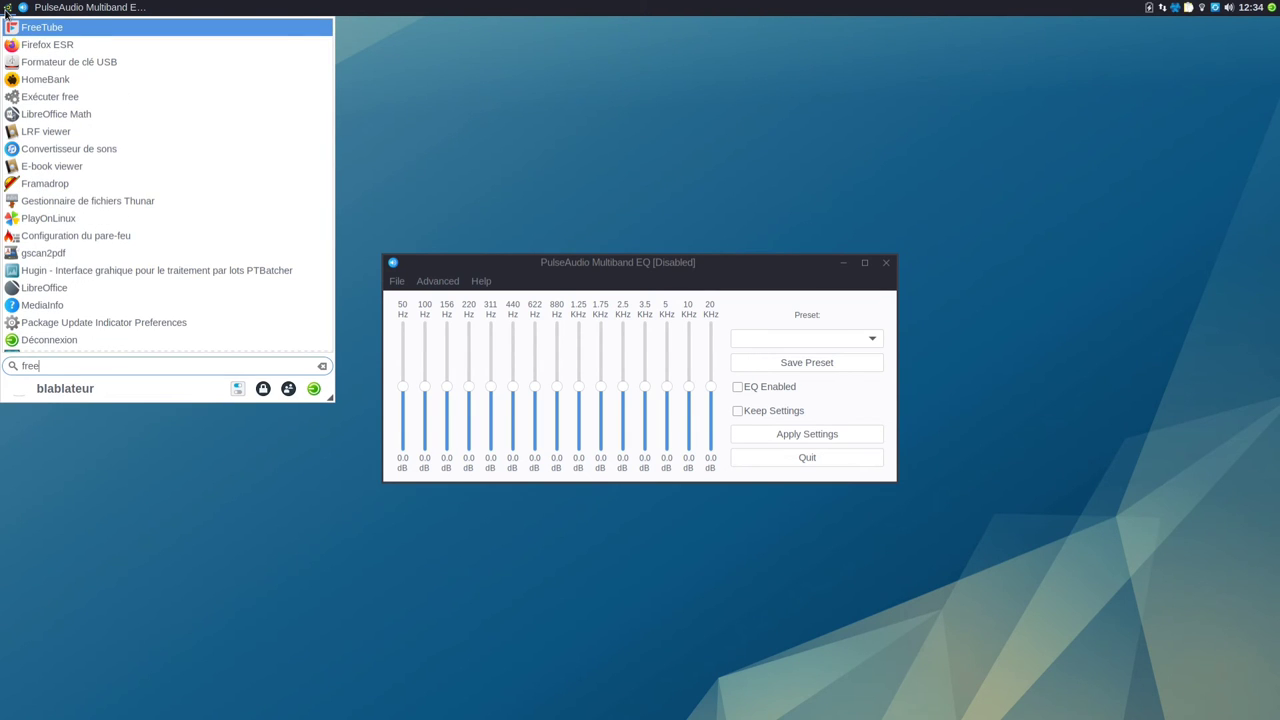
{"action": "left_click", "coordinate": [70, 28]}
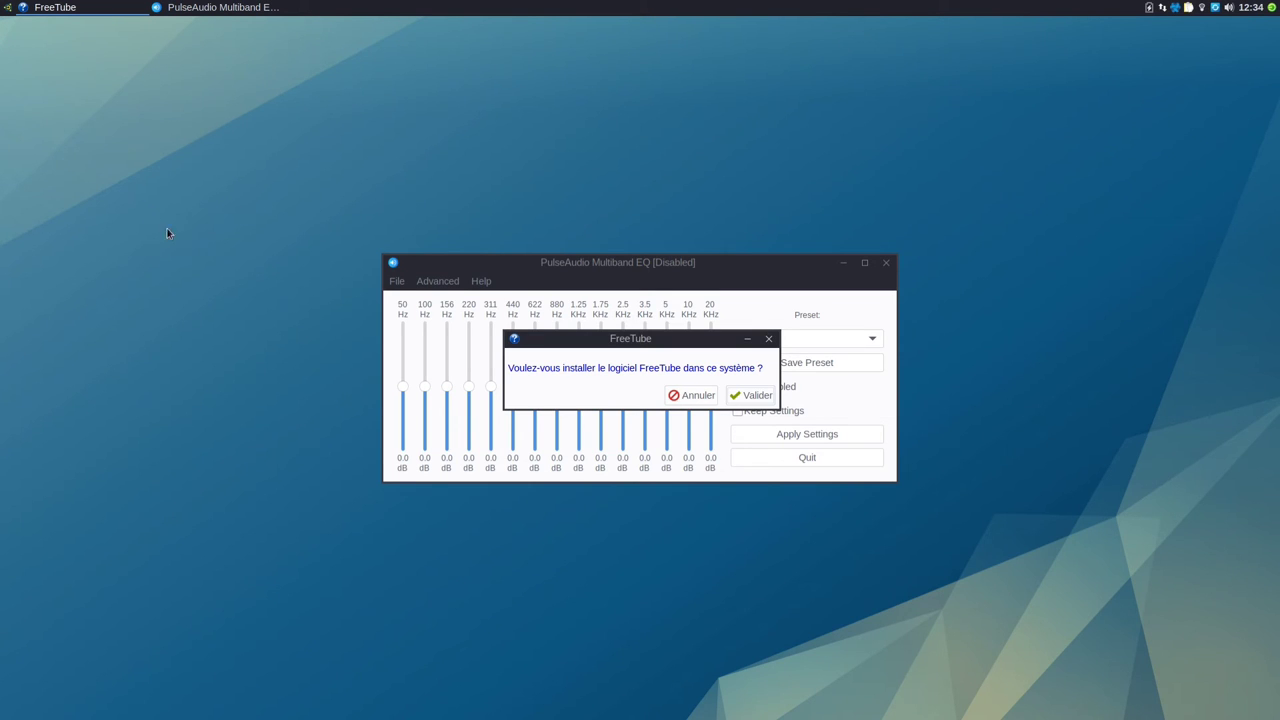
{"action": "left_click", "coordinate": [736, 400]}
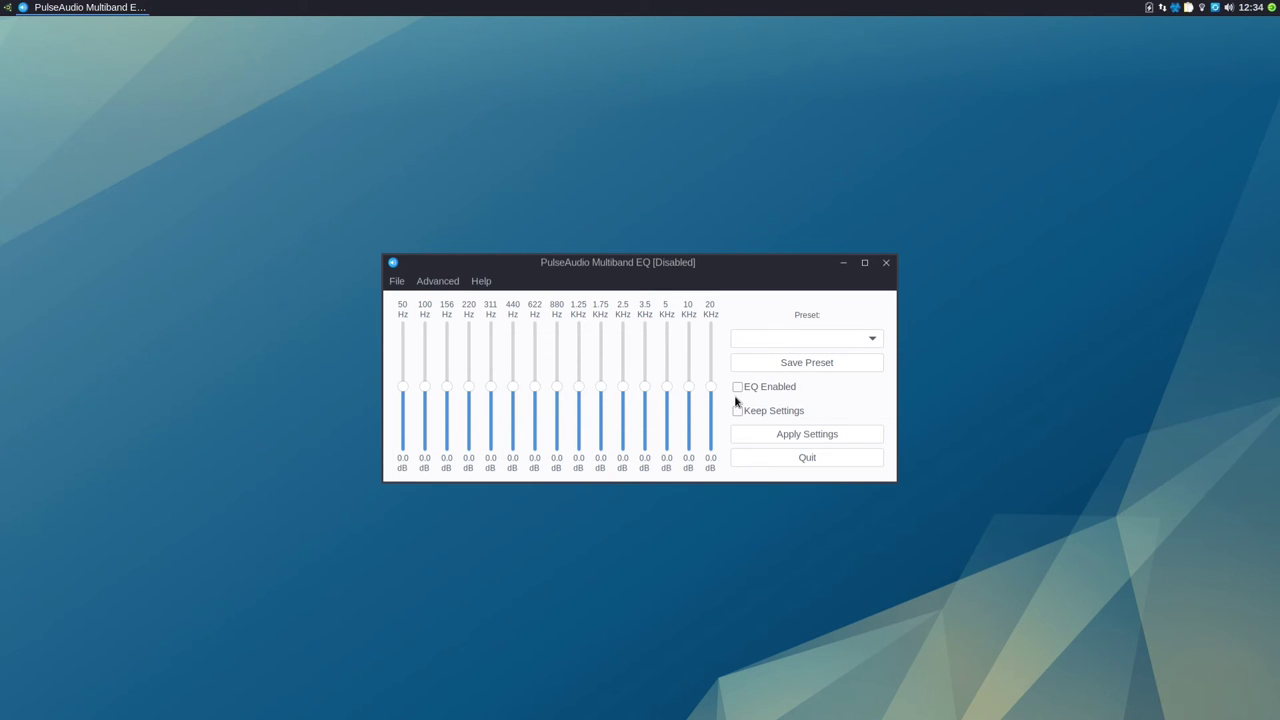
{"action": "left_click", "coordinate": [885, 264]}
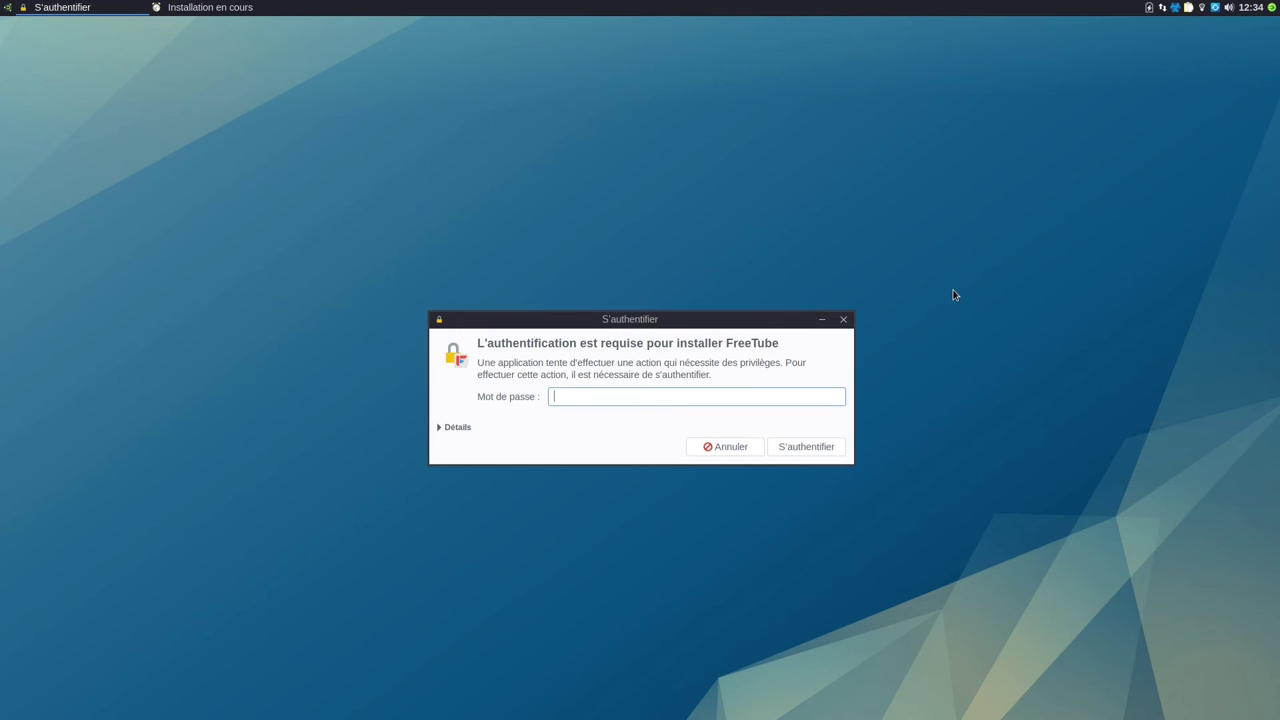
{"action": "type", "text": "••••••"}
{"action": "key", "text": "Return"}
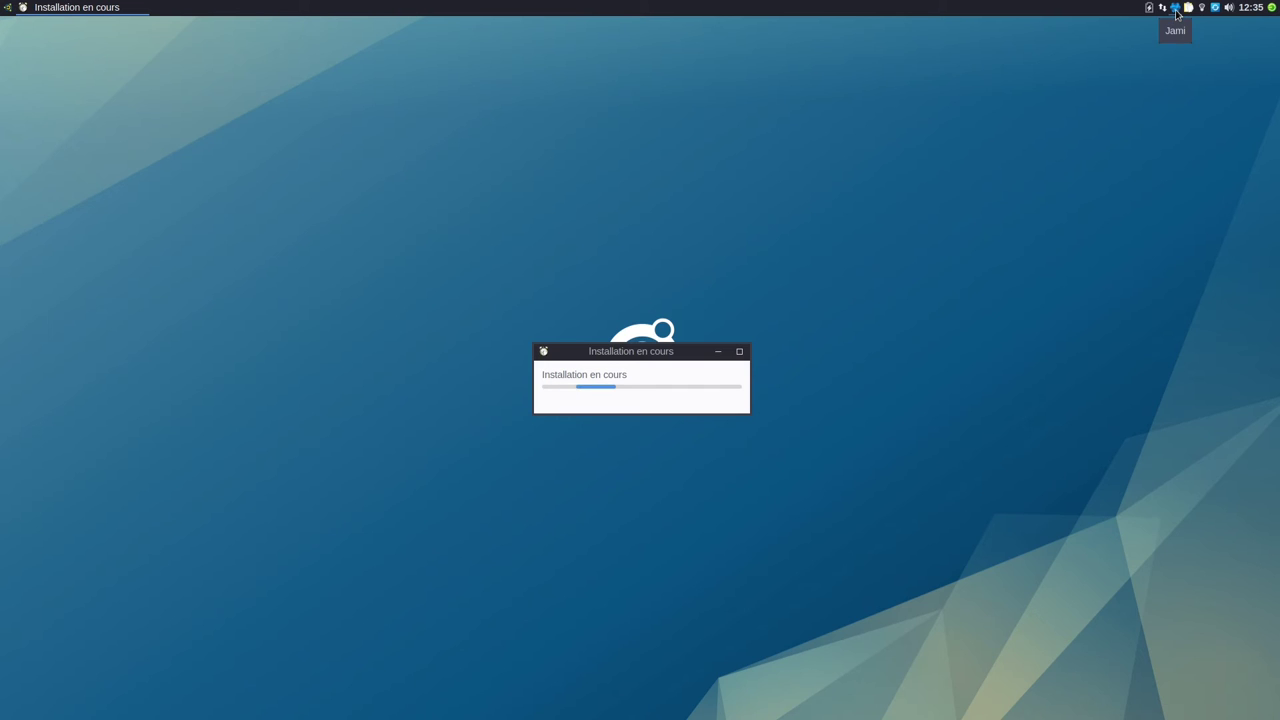
{"action": "right_click", "coordinate": [1177, 12]}
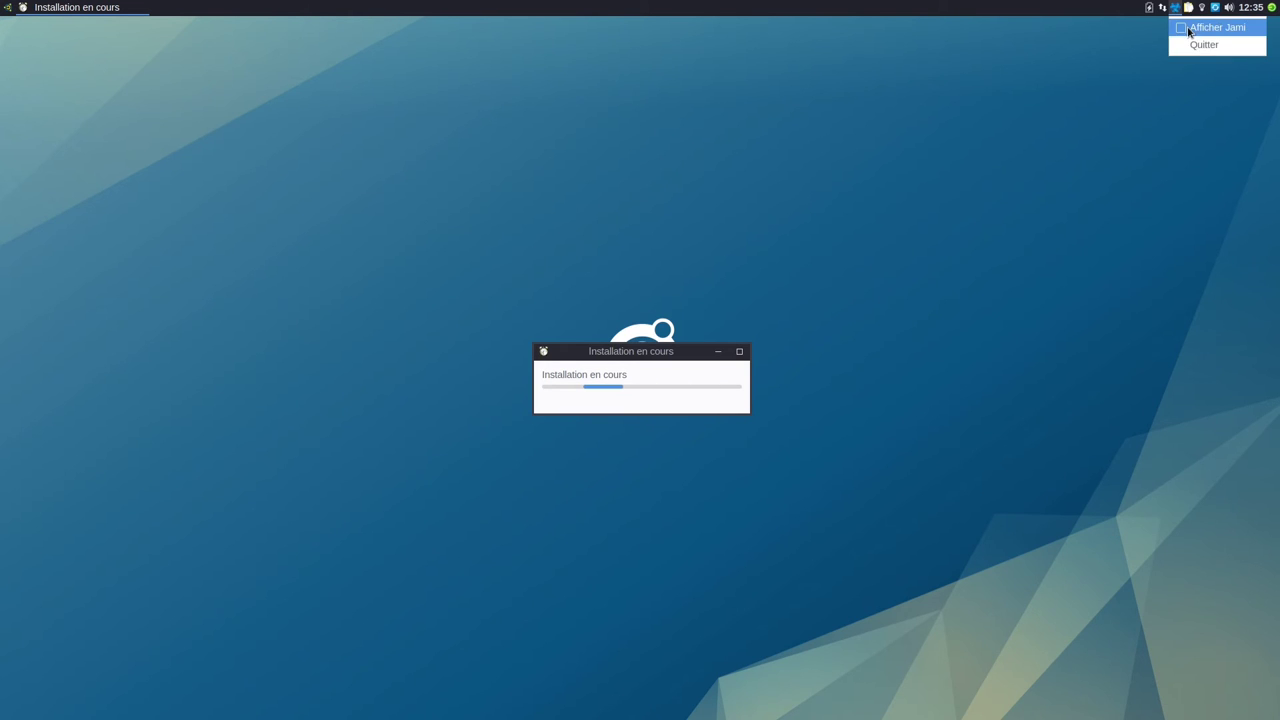
{"action": "left_click", "coordinate": [1192, 45]}
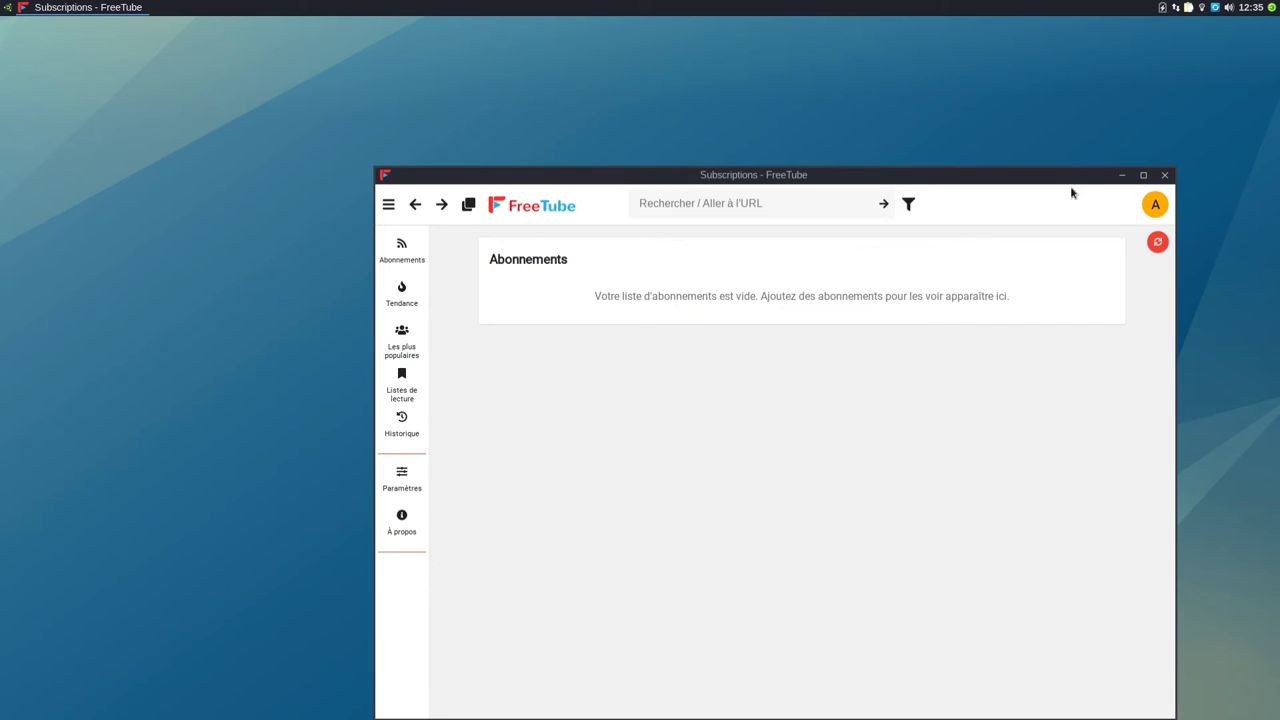
Step: Search 'blablalinux' in FreeTube, open the blabla LINUX channel maximized, then close FreeTube
{"action": "left_click_drag", "start_coordinate": [1064, 181], "coordinate": [981, 114]}
{"action": "left_click", "coordinate": [713, 137]}
{"action": "type", "text": "blab"}
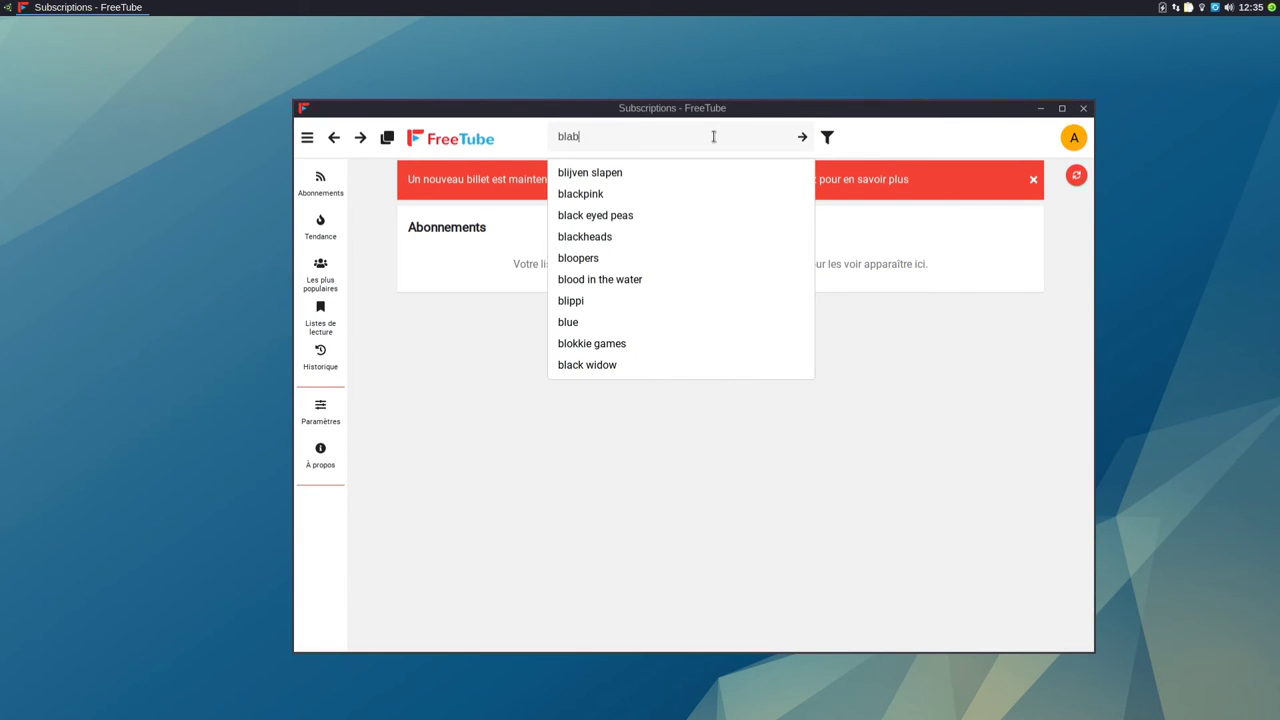
{"action": "type", "text": "lalinux"}
{"action": "key", "text": "Return"}
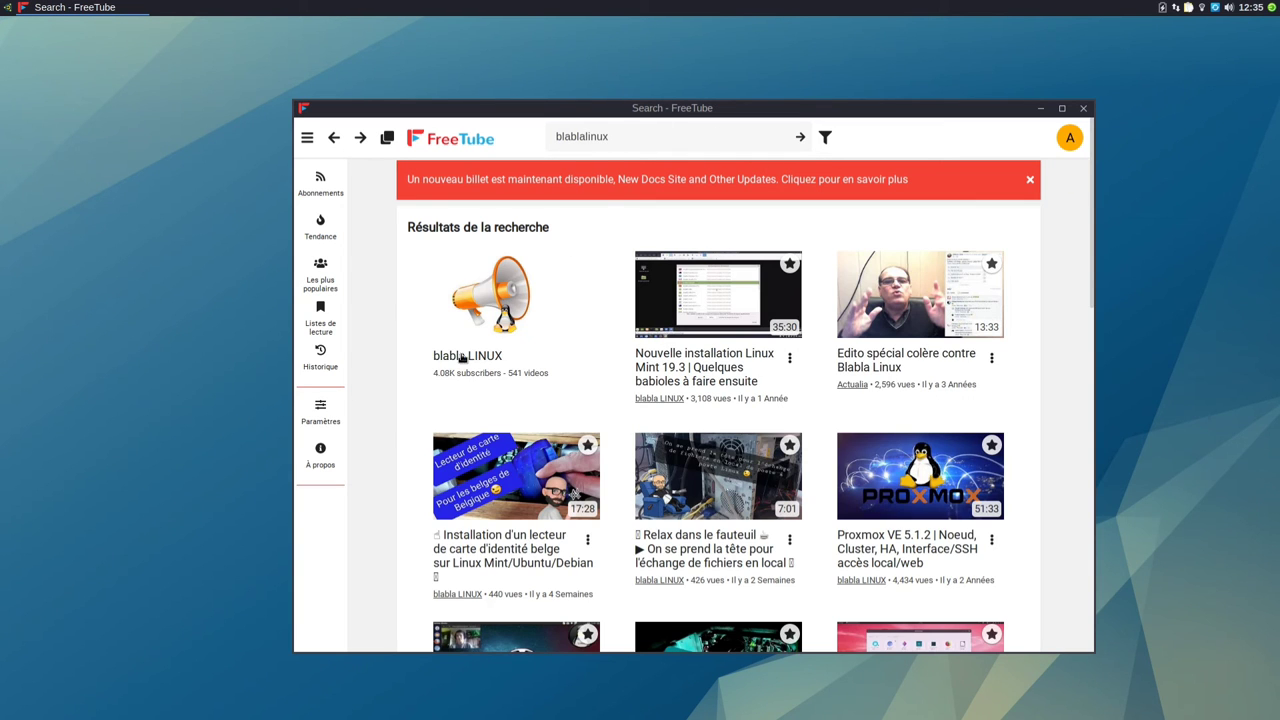
{"action": "left_click", "coordinate": [462, 356]}
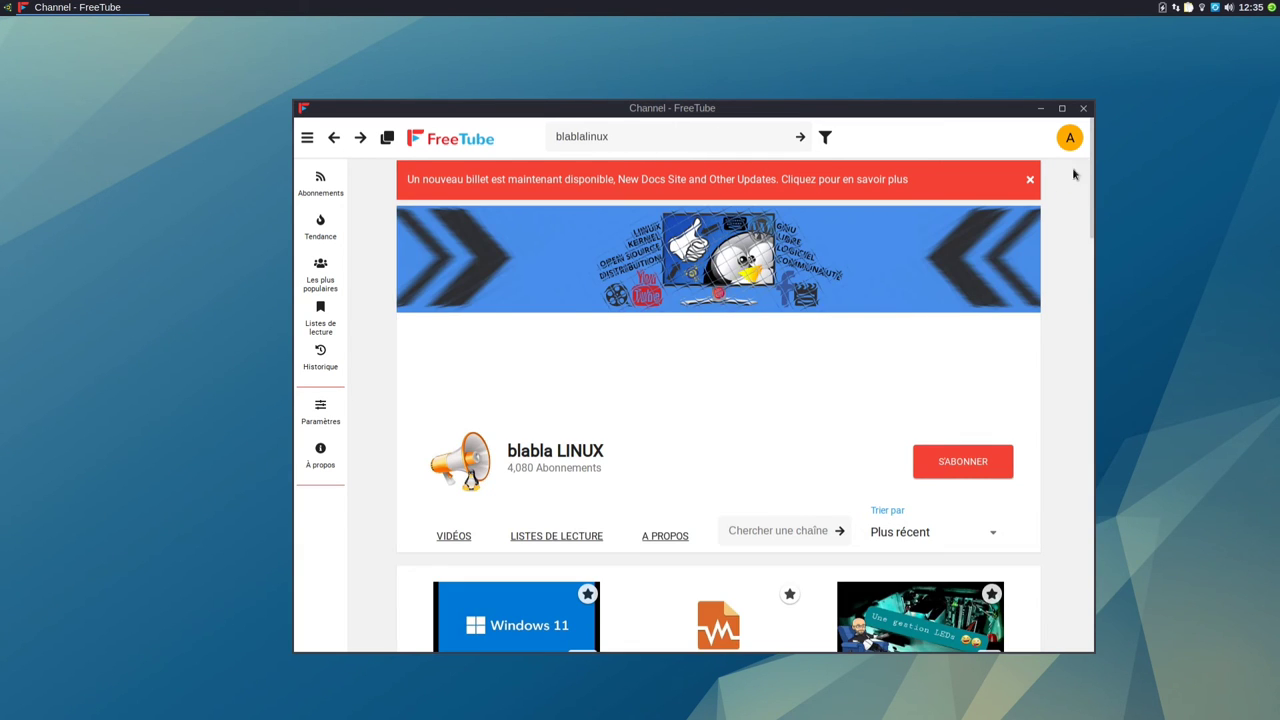
{"action": "left_click", "coordinate": [1062, 109]}
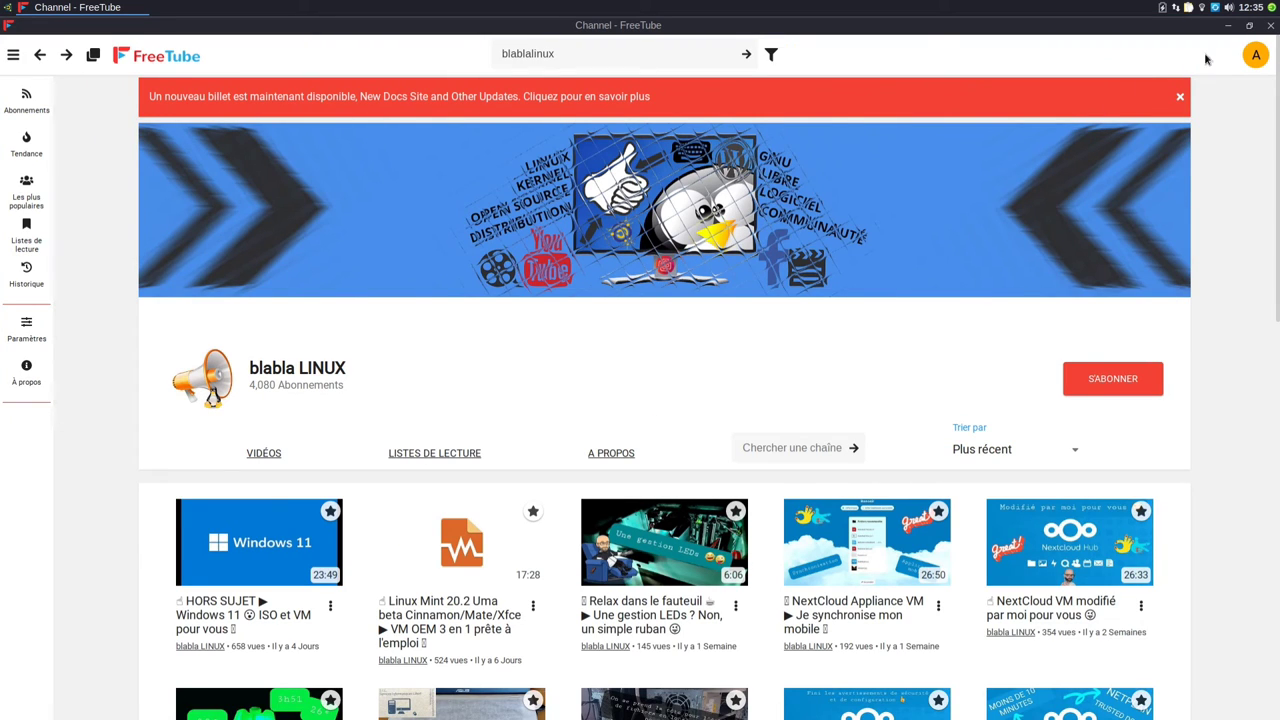
{"action": "left_click", "coordinate": [1269, 27]}
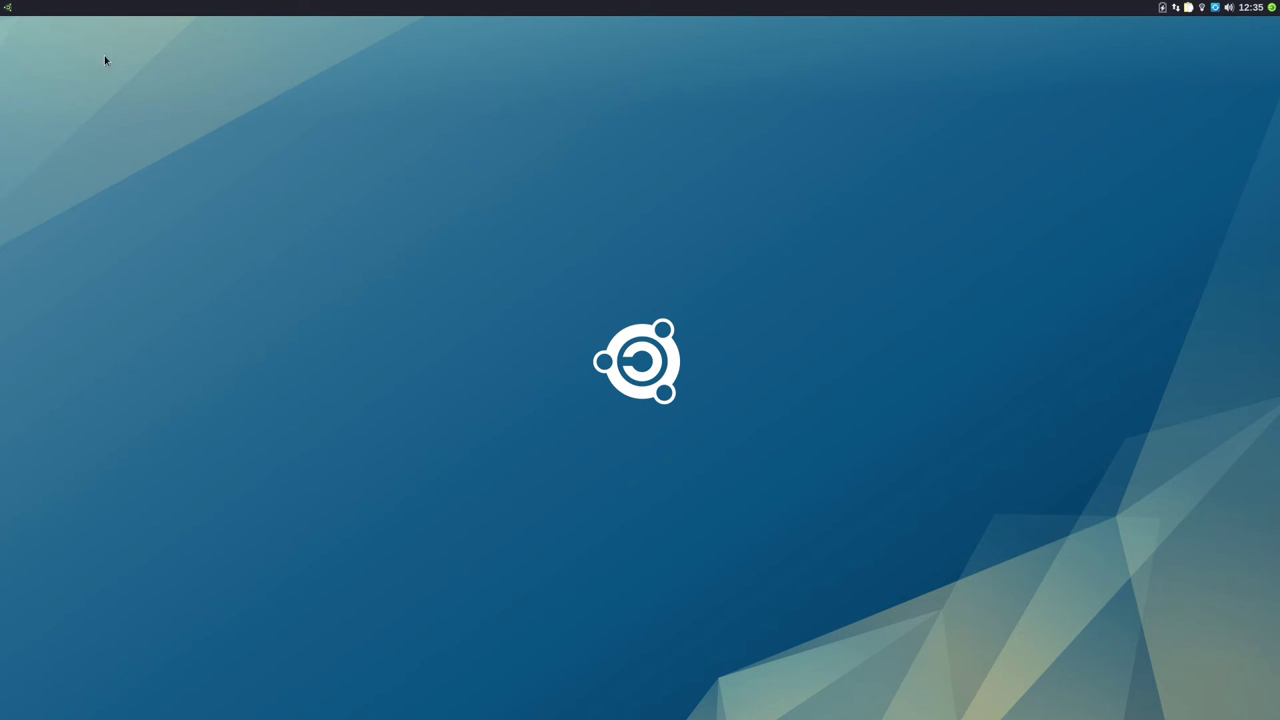
{"action": "left_click", "coordinate": [8, 7]}
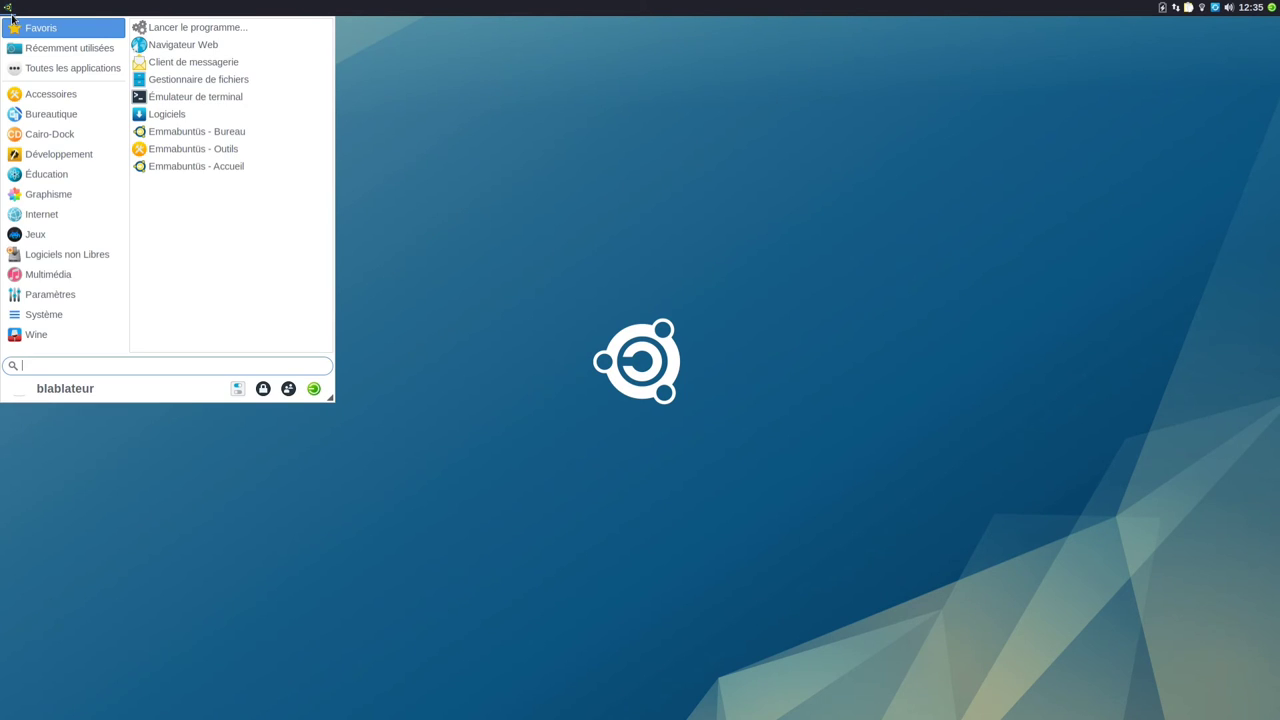
{"action": "type", "text": "ado"}
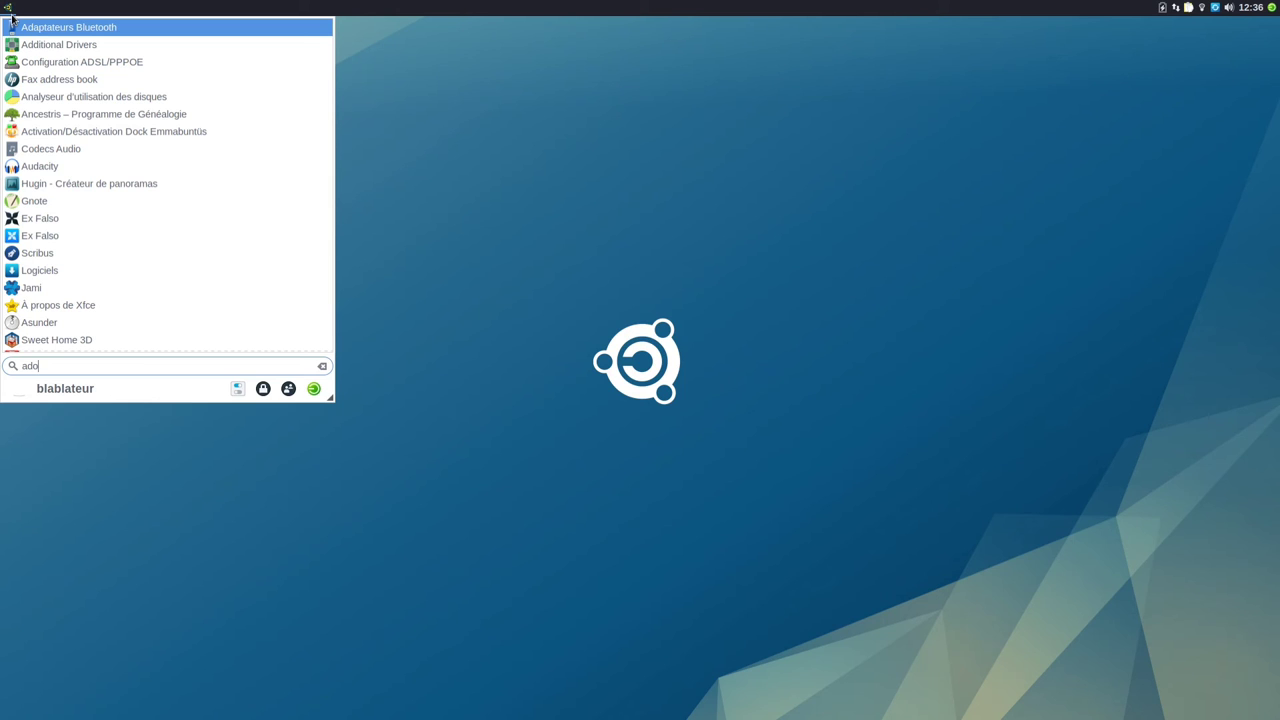
{"action": "type", "text": "be"}
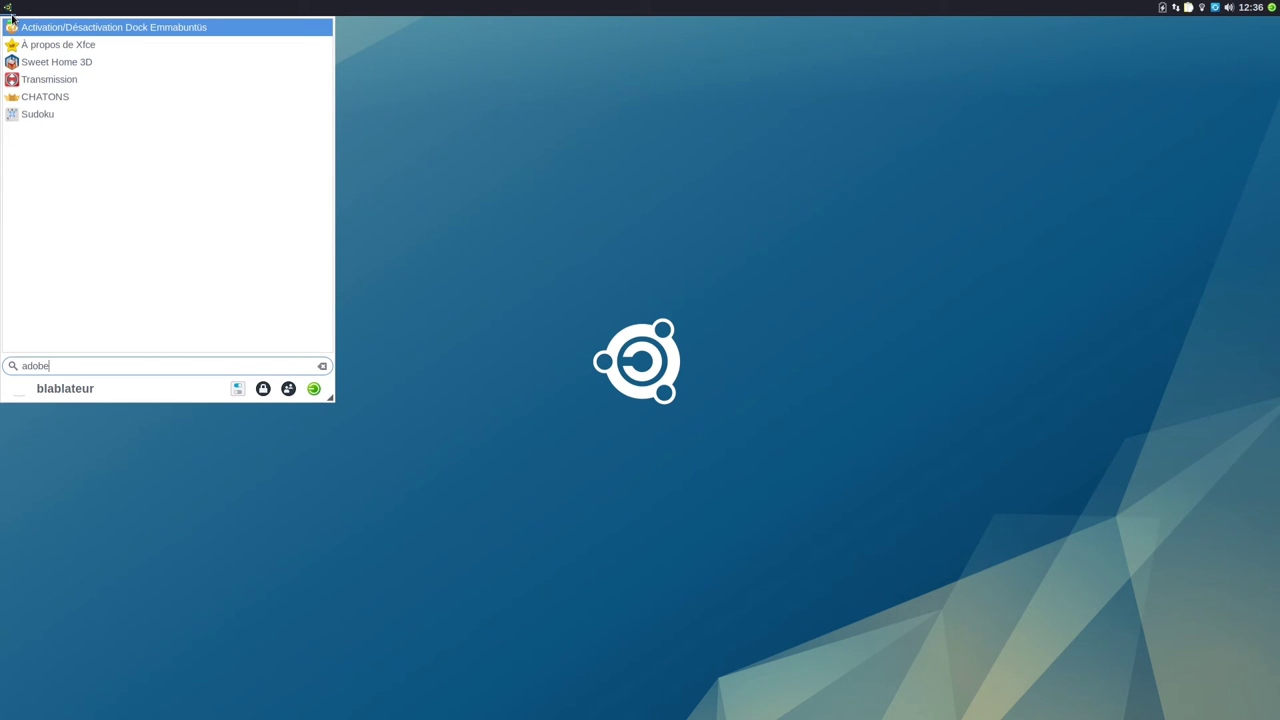
{"action": "key", "text": "BackSpace"}
{"action": "key", "text": "BackSpace"}
{"action": "key", "text": "BackSpace"}
{"action": "key", "text": "BackSpace"}
{"action": "key", "text": "BackSpace"}
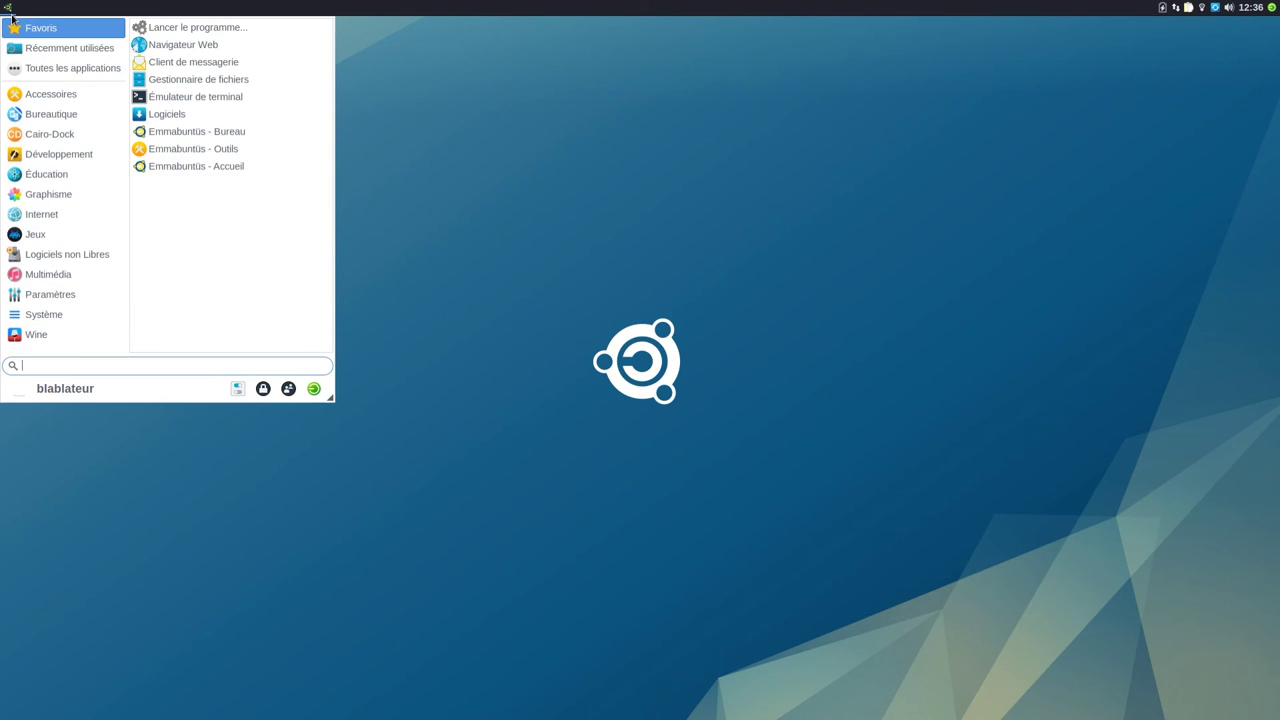
{"action": "key", "text": "Escape"}
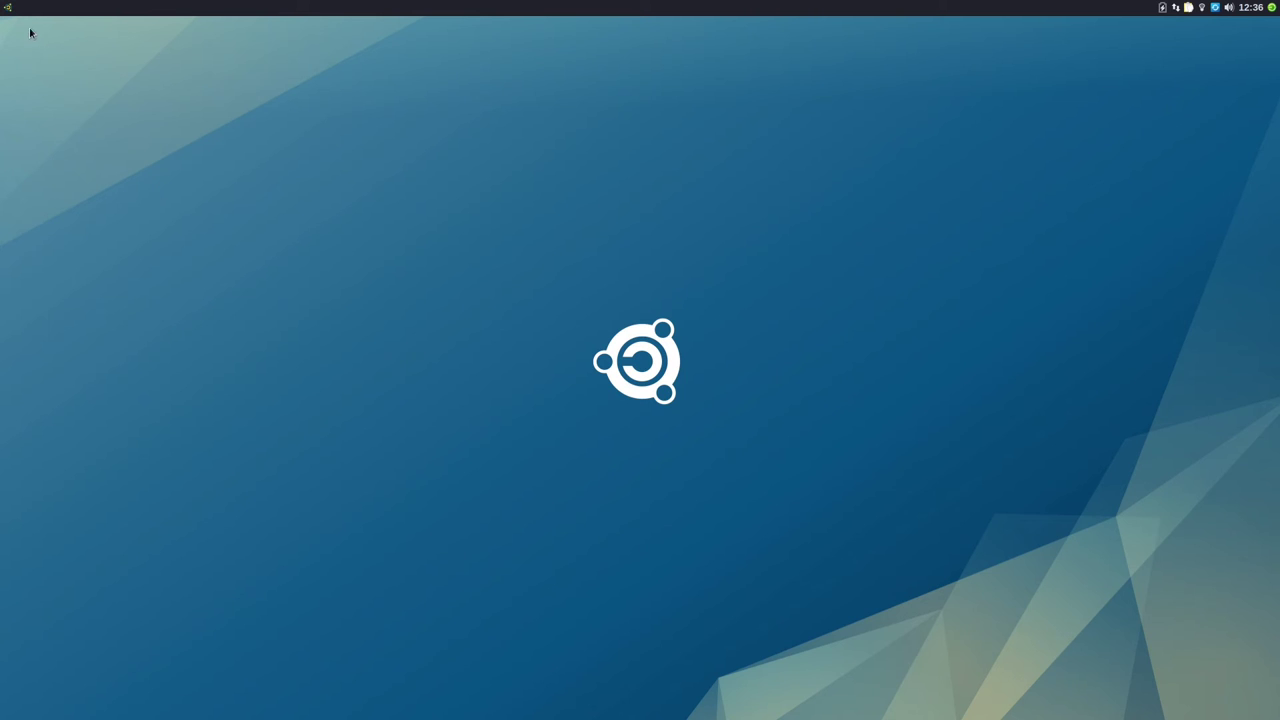
{"action": "left_click", "coordinate": [7, 9]}
{"action": "type", "text": "lect"}
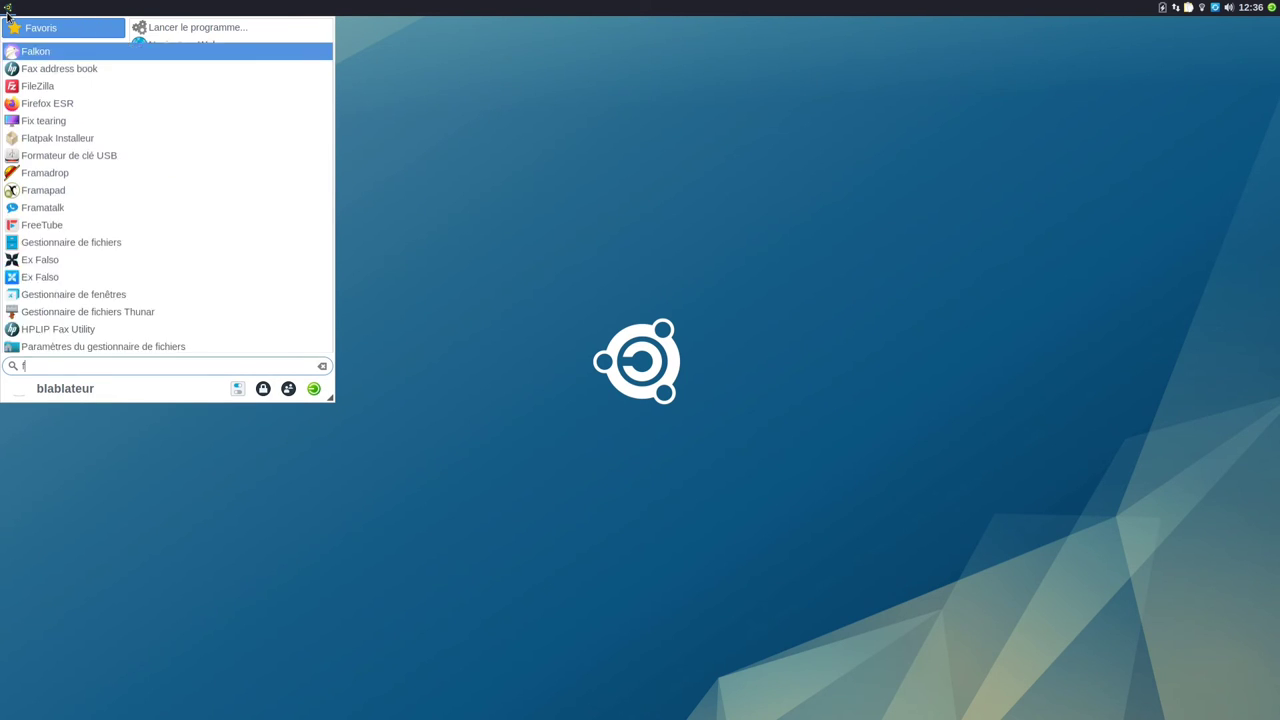
{"action": "key", "text": "Return"}
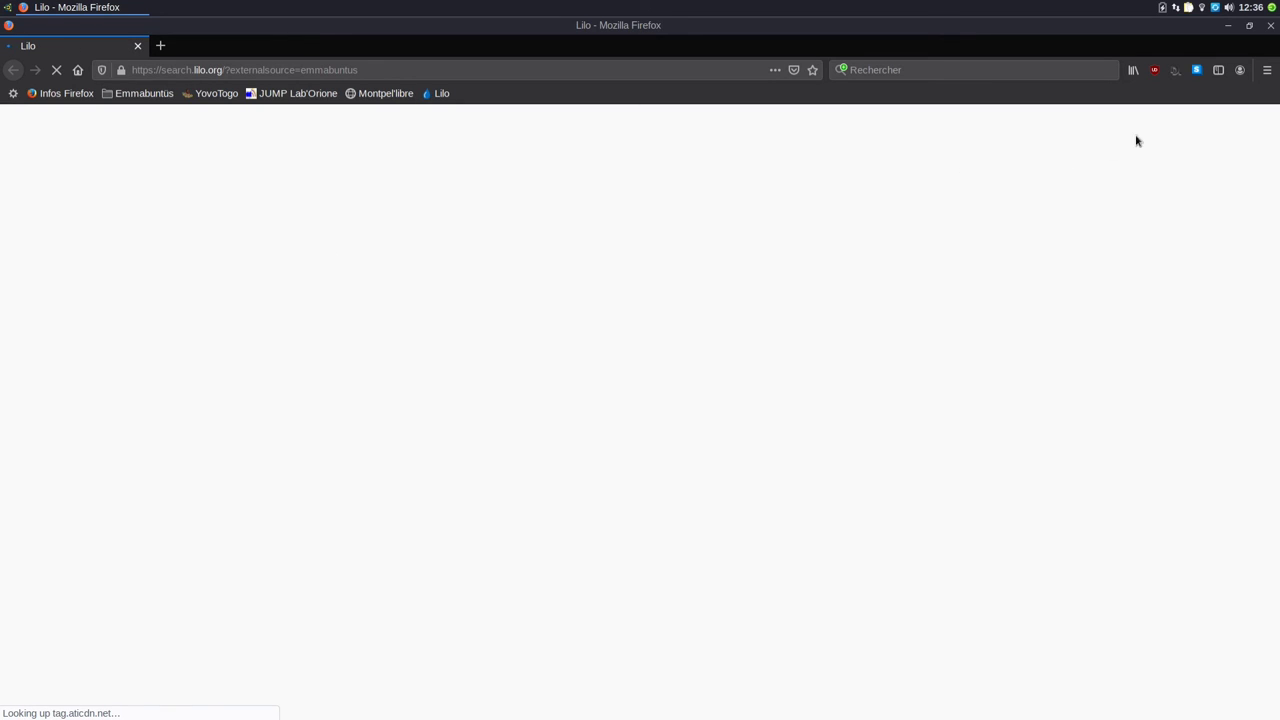
{"action": "left_click", "coordinate": [1266, 74]}
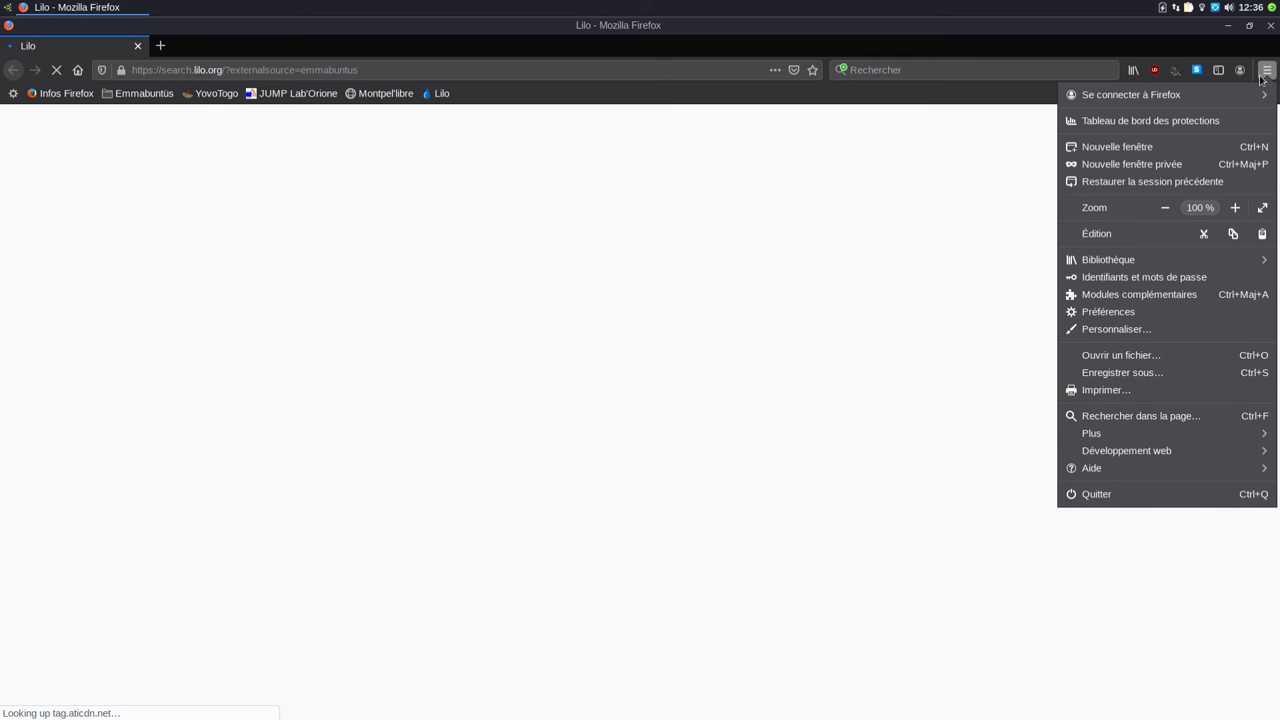
{"action": "left_click", "coordinate": [1149, 472]}
{"action": "left_click", "coordinate": [1129, 264]}
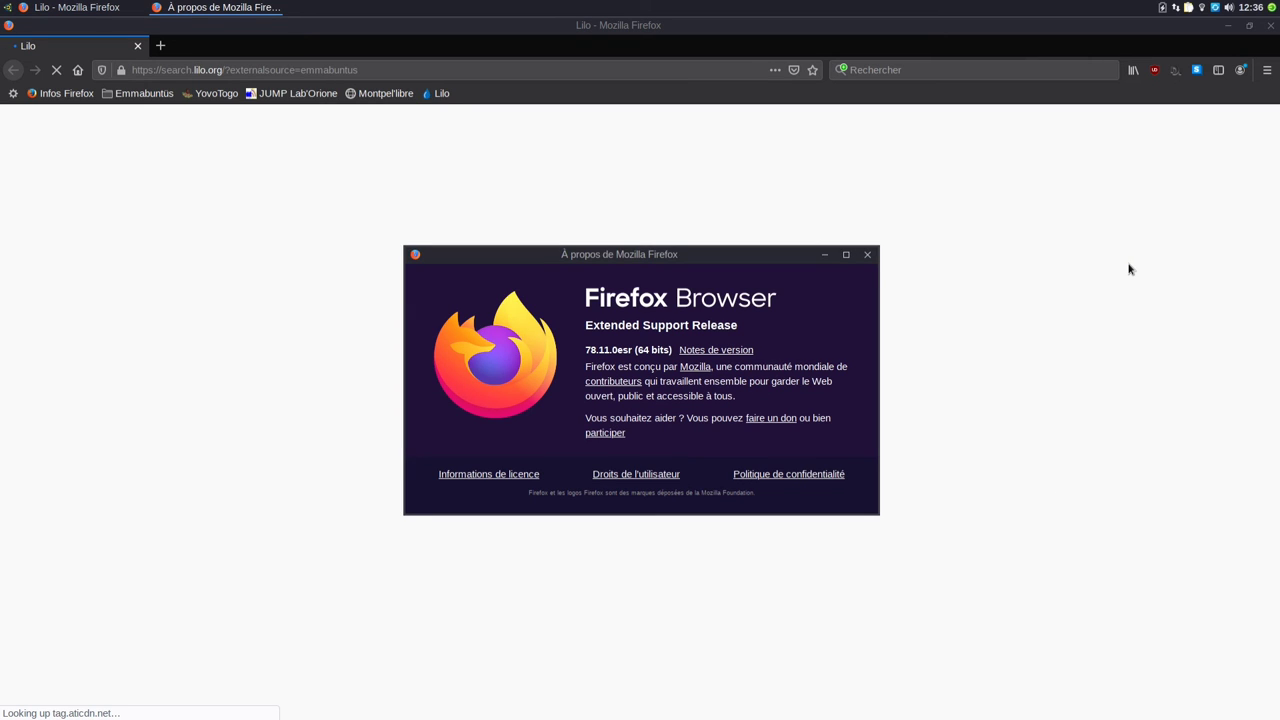
{"action": "left_click", "coordinate": [867, 255]}
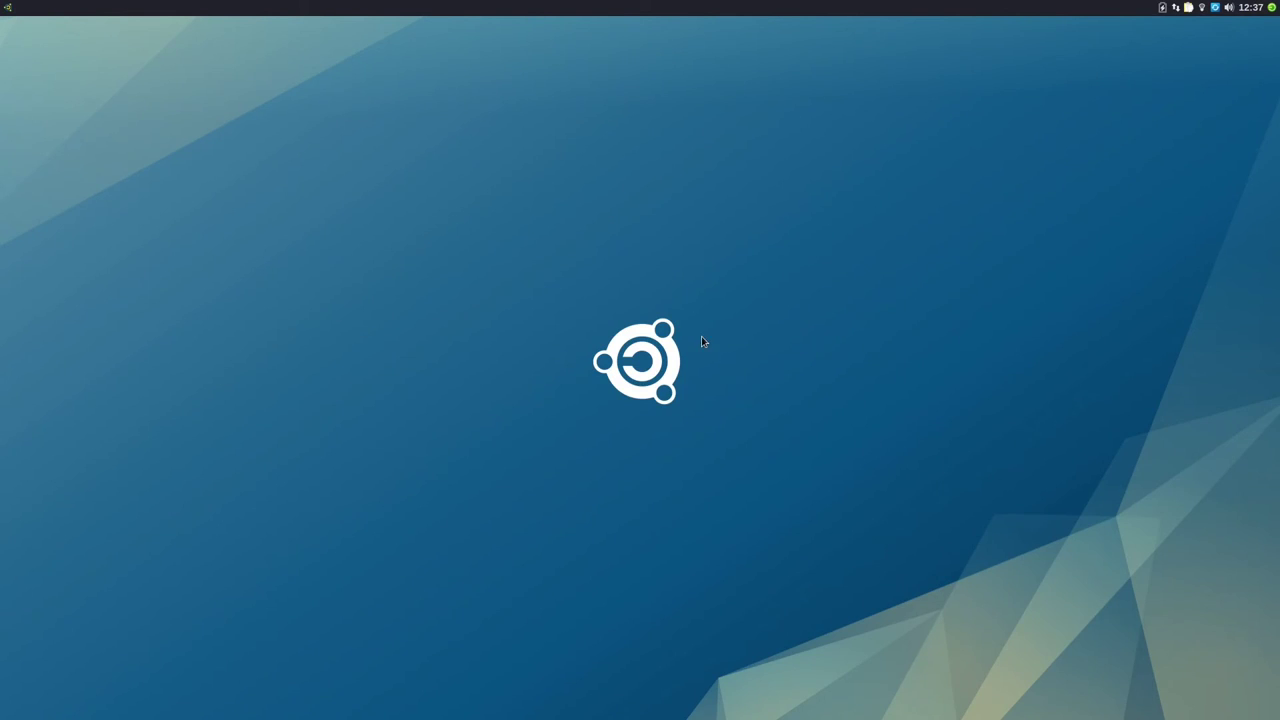
{"action": "left_click", "coordinate": [7, 9]}
{"action": "type", "text": "boot"}
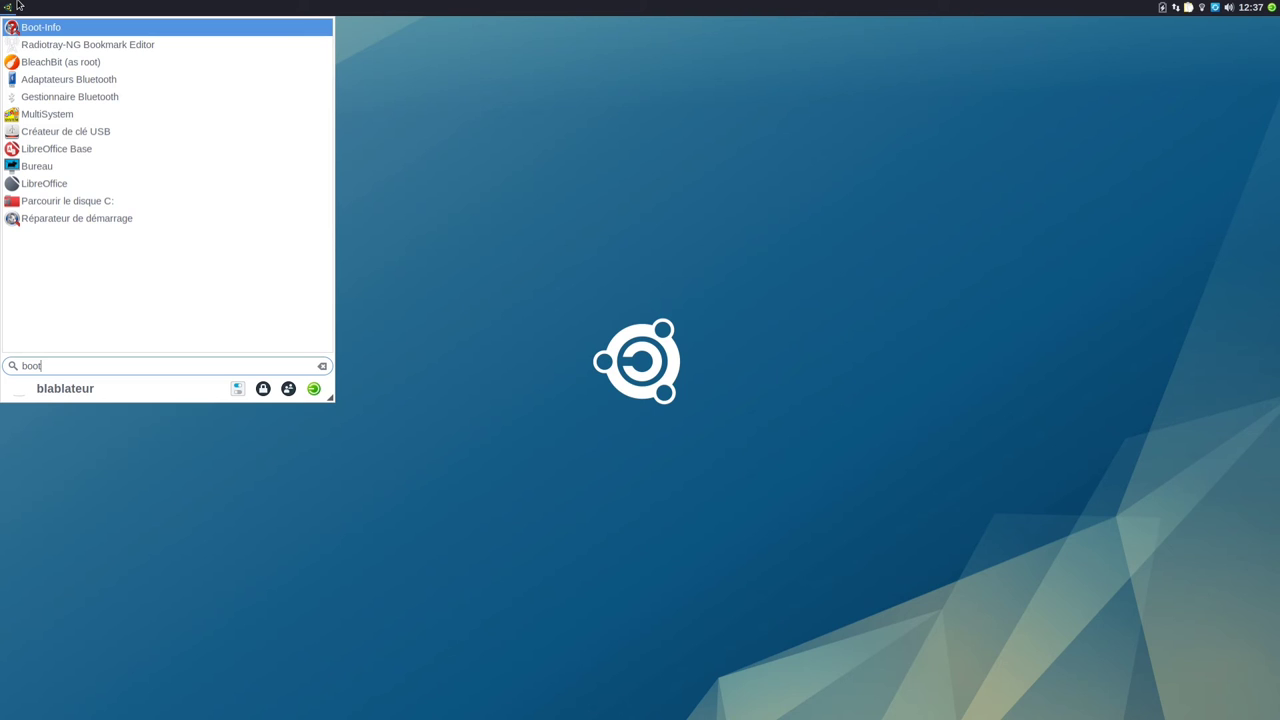
{"action": "left_click", "coordinate": [135, 222]}
{"action": "type", "text": "******"}
{"action": "key", "text": "Return"}
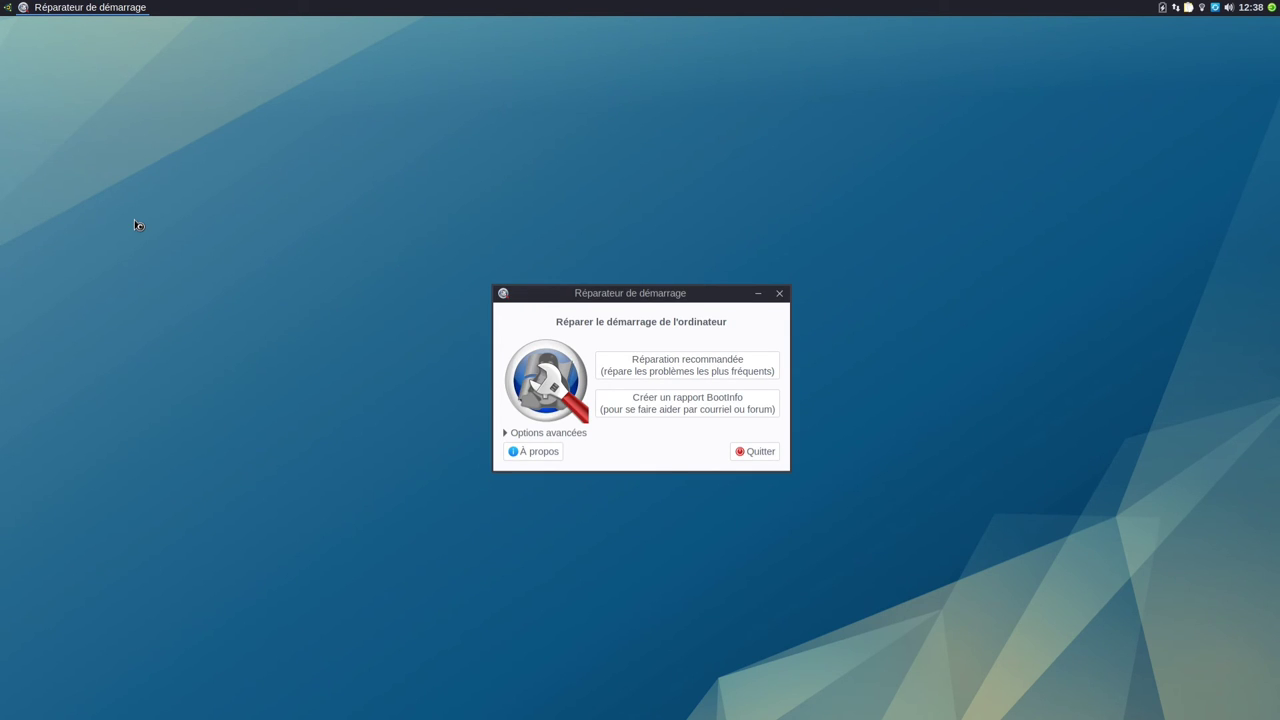
{"action": "left_click", "coordinate": [752, 451]}
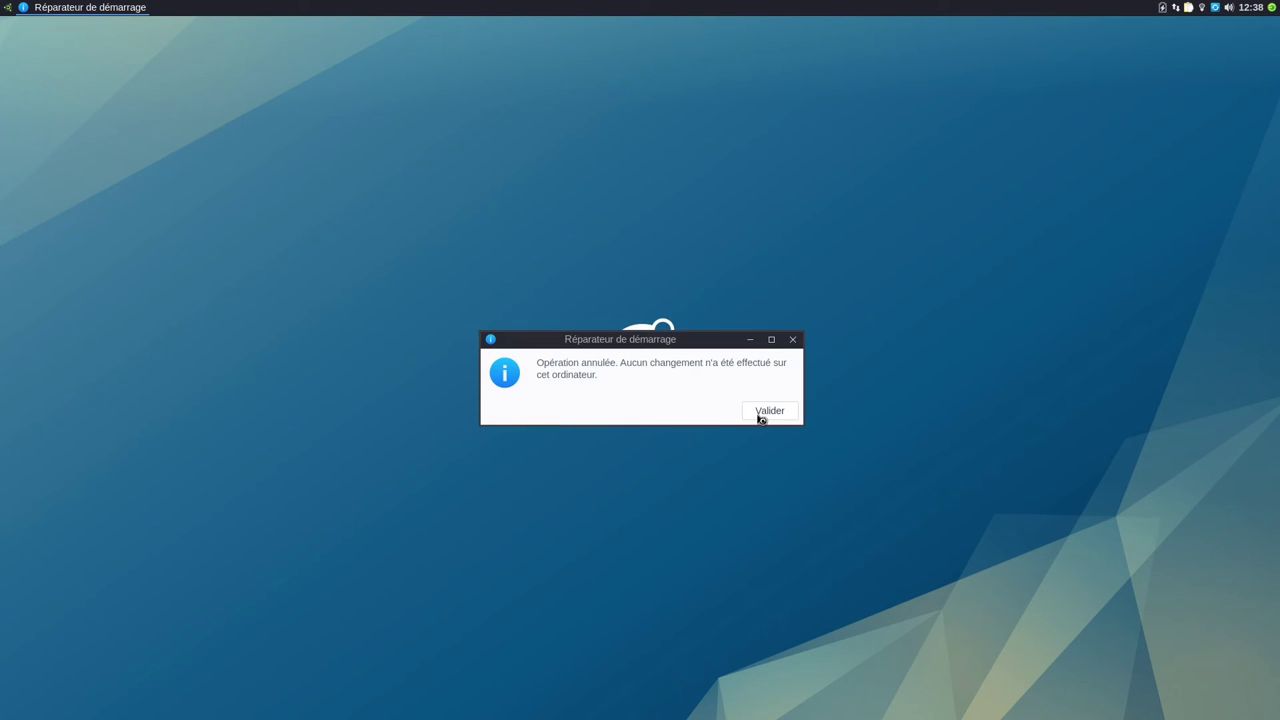
{"action": "left_click", "coordinate": [766, 414]}
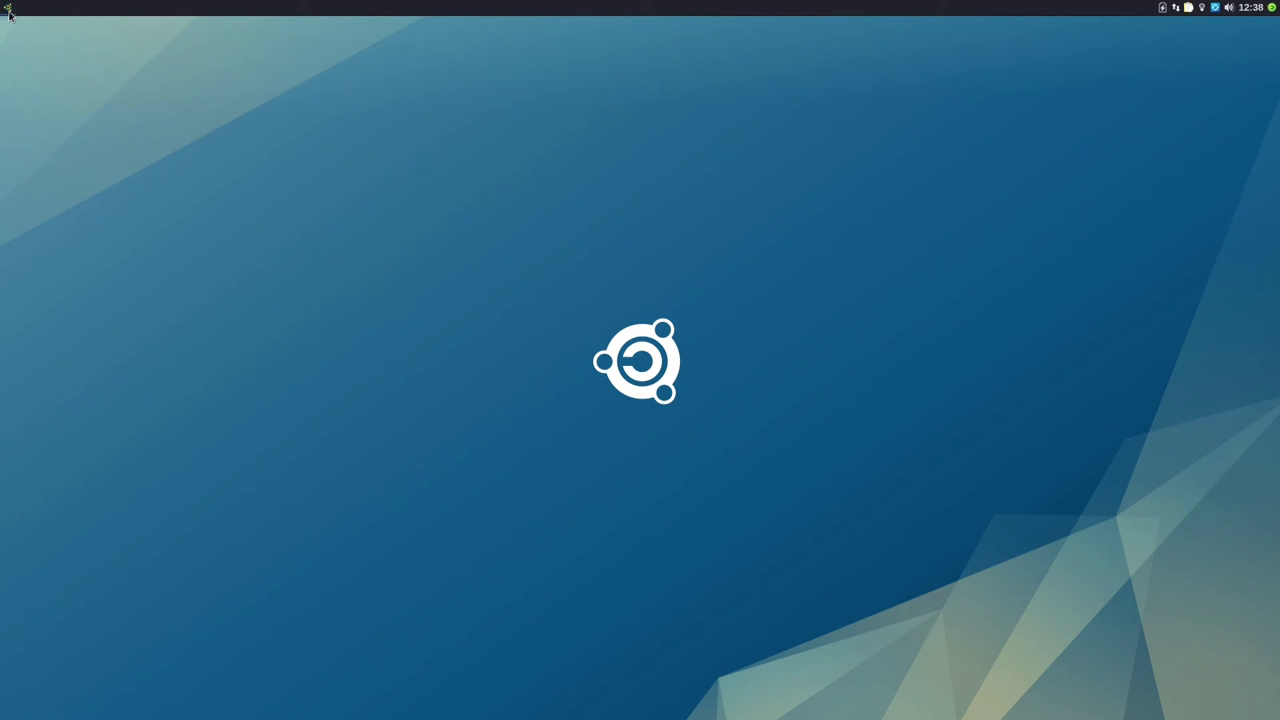
Step: Launch MultiSystem from a search for 'mul', set its interface language to French, and close it
{"action": "left_click", "coordinate": [7, 8]}
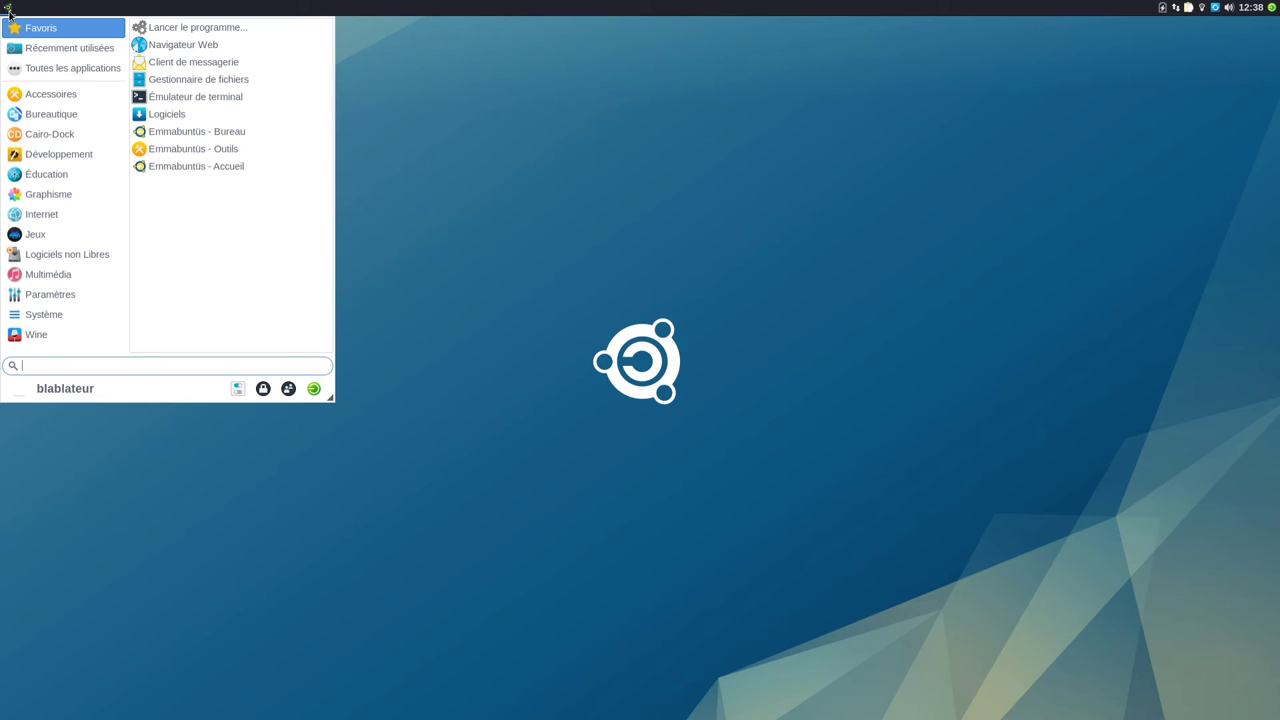
{"action": "type", "text": "mul"}
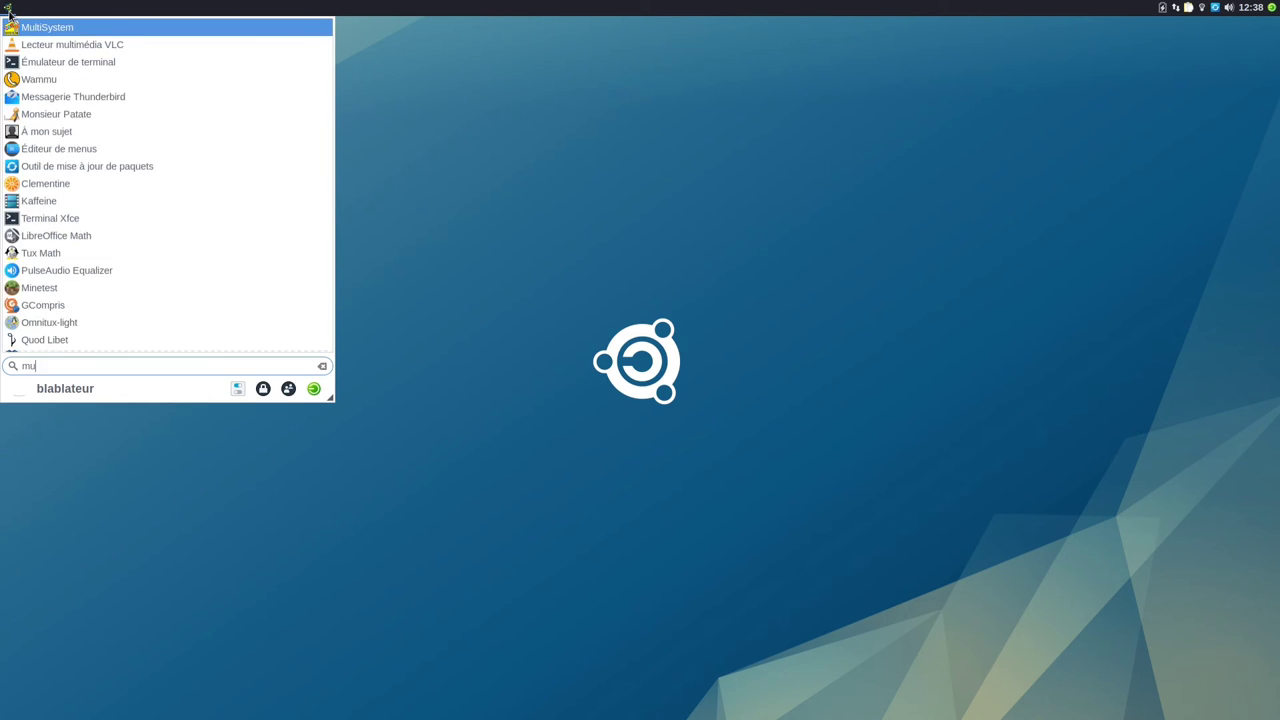
{"action": "left_click", "coordinate": [63, 29]}
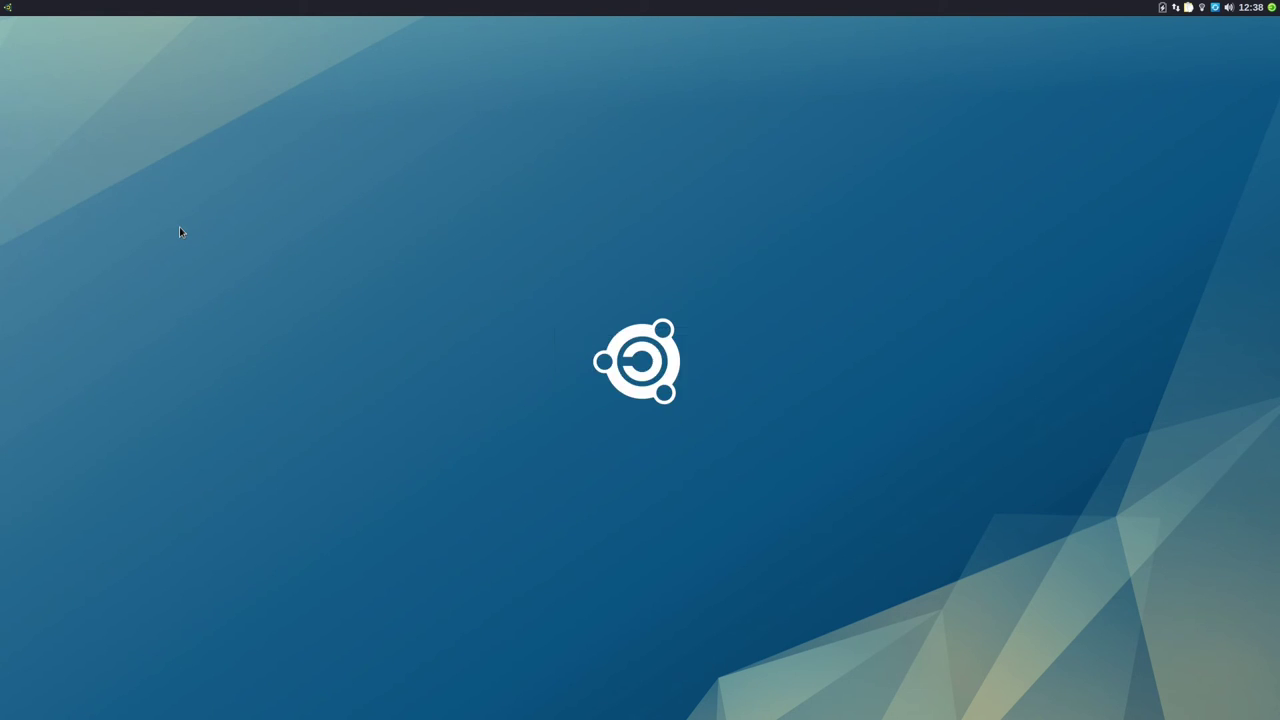
{"action": "left_click", "coordinate": [776, 279]}
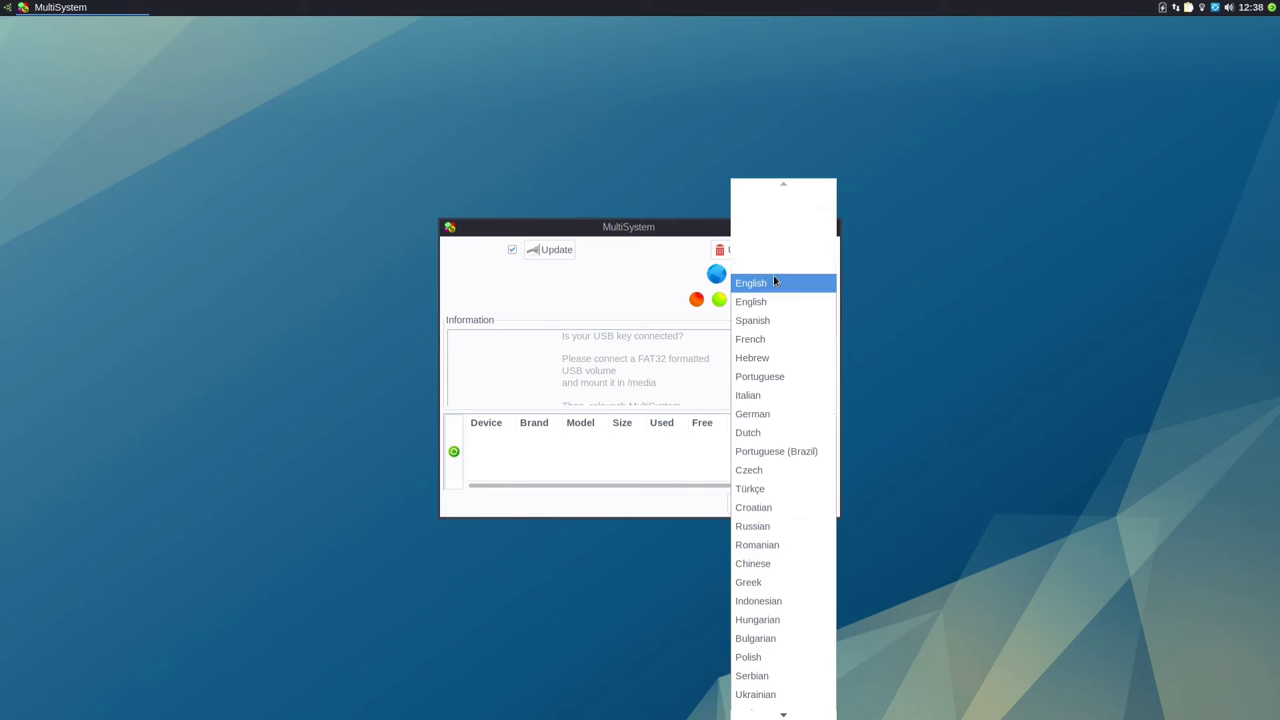
{"action": "left_click", "coordinate": [766, 340]}
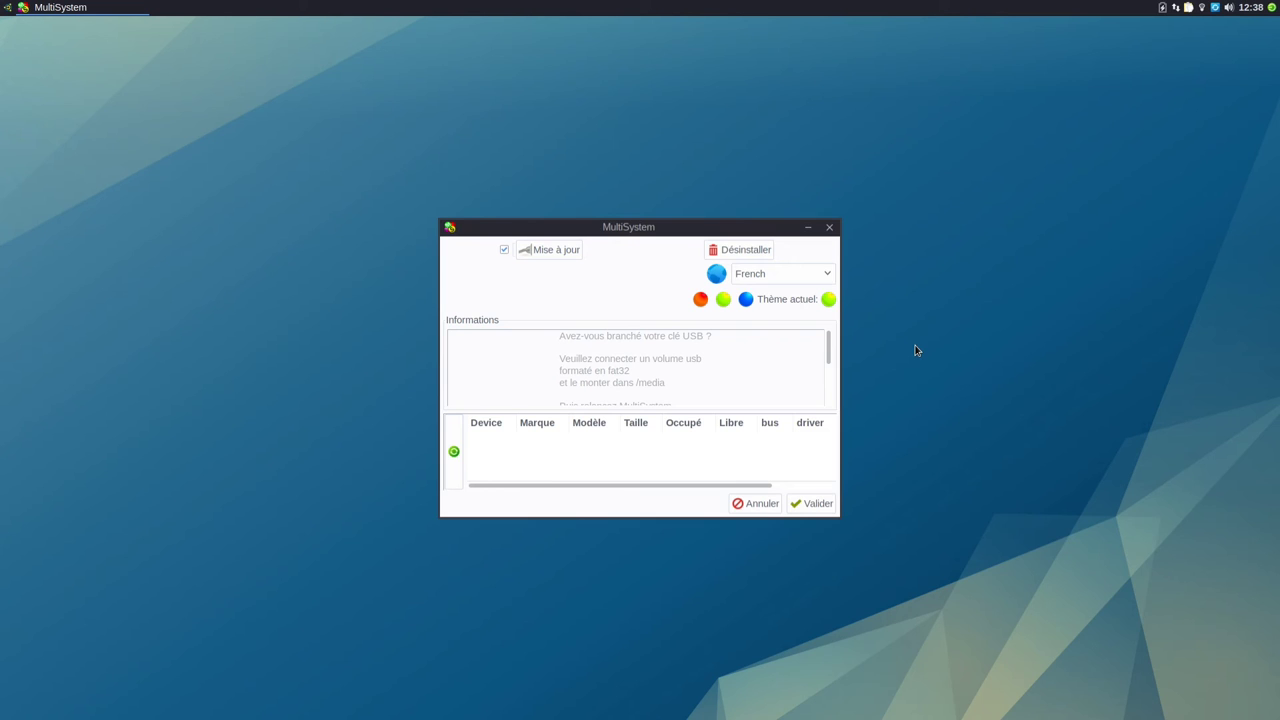
{"action": "left_click", "coordinate": [829, 228]}
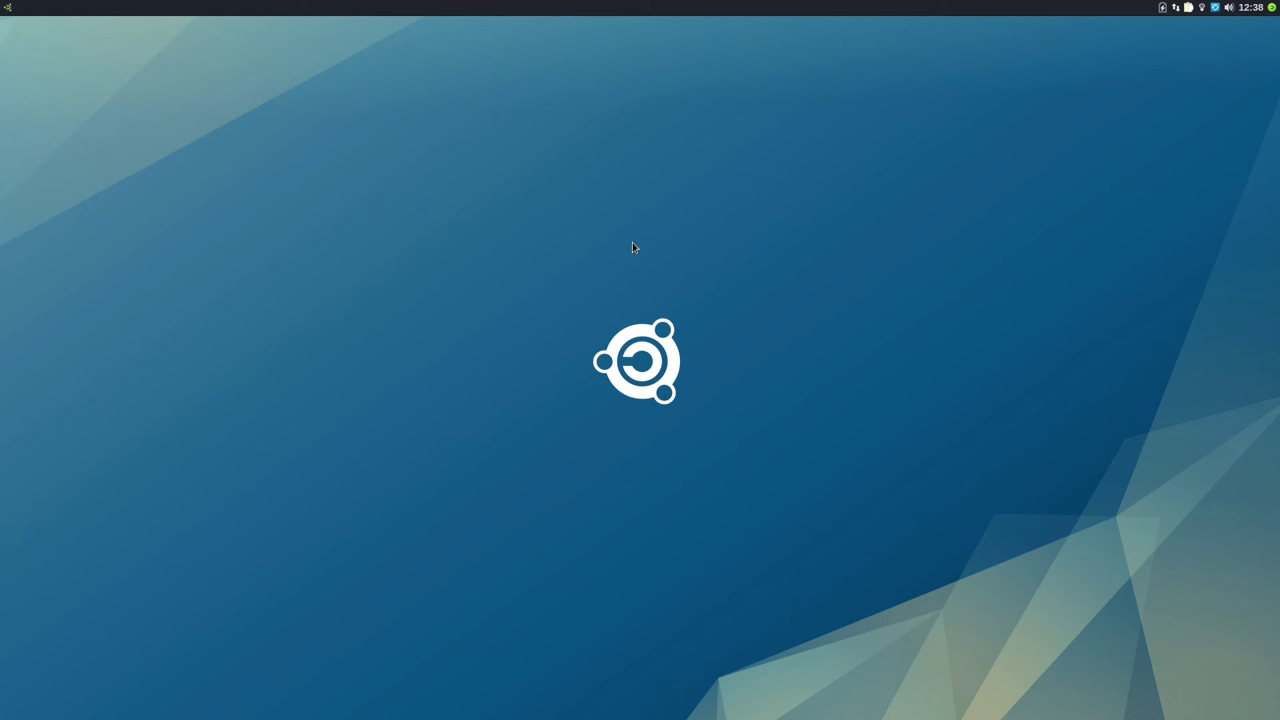
Step: Search 'ance' in the applications menu and launch Ancestris
{"action": "left_click", "coordinate": [9, 10]}
{"action": "type", "text": "ance"}
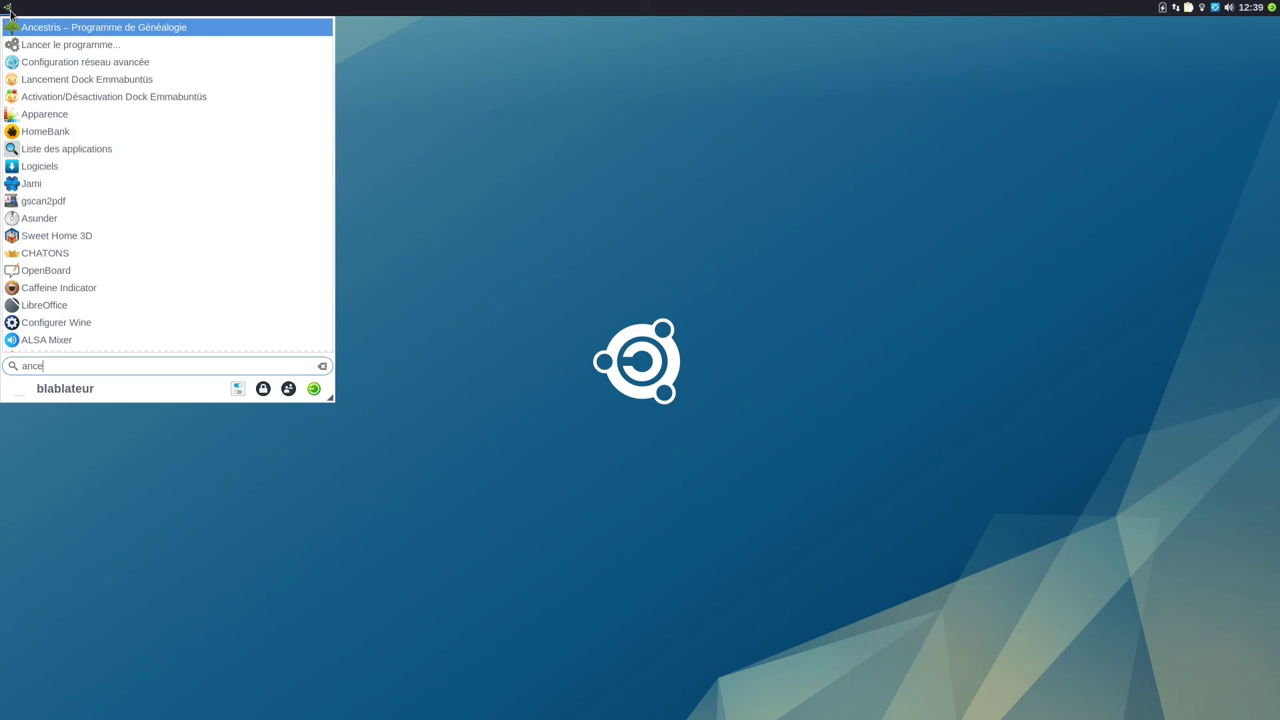
{"action": "left_click", "coordinate": [45, 32]}
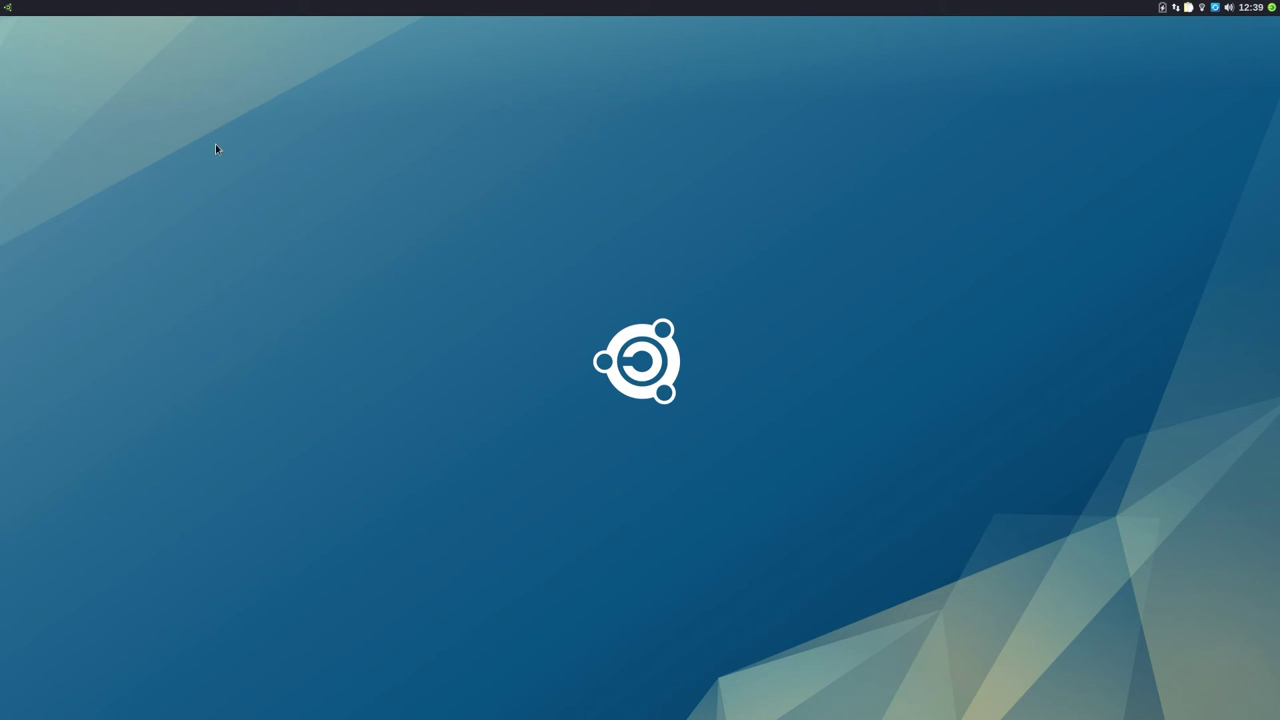
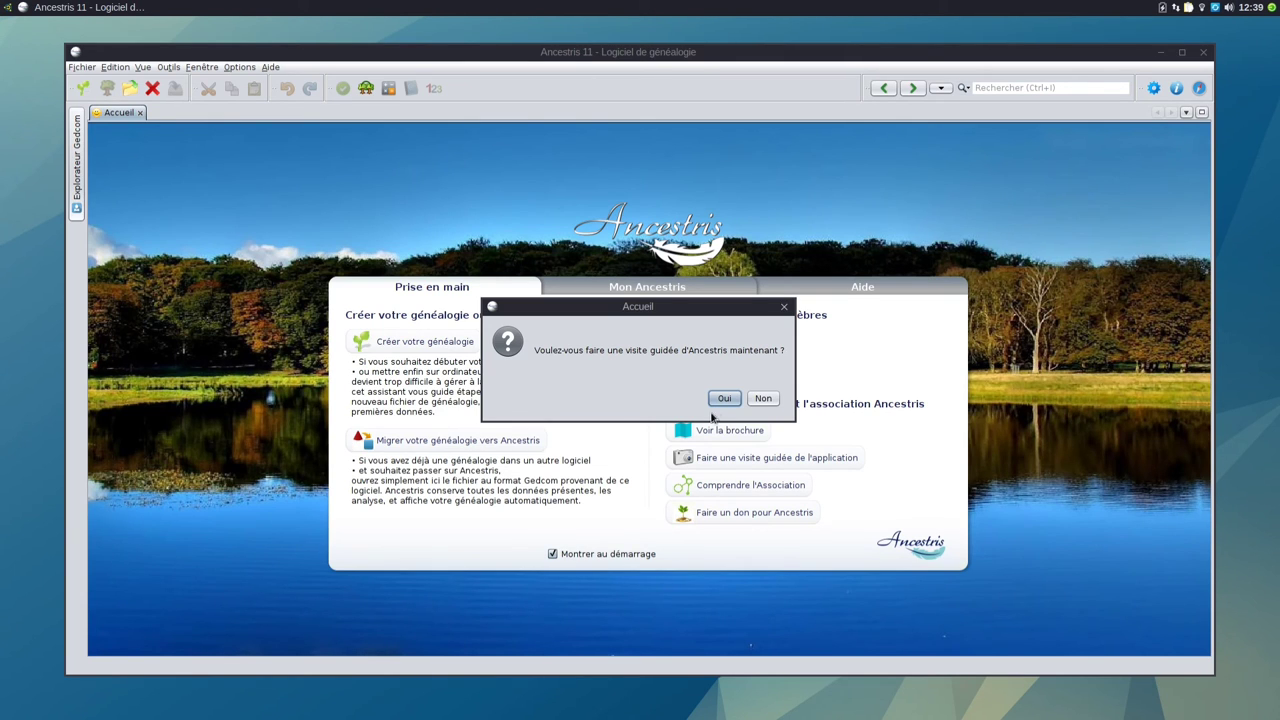
Step: Decline the Ancestris guided tour, check its About box (version 11.0.10897), then close Ancestris
{"action": "left_click", "coordinate": [762, 399]}
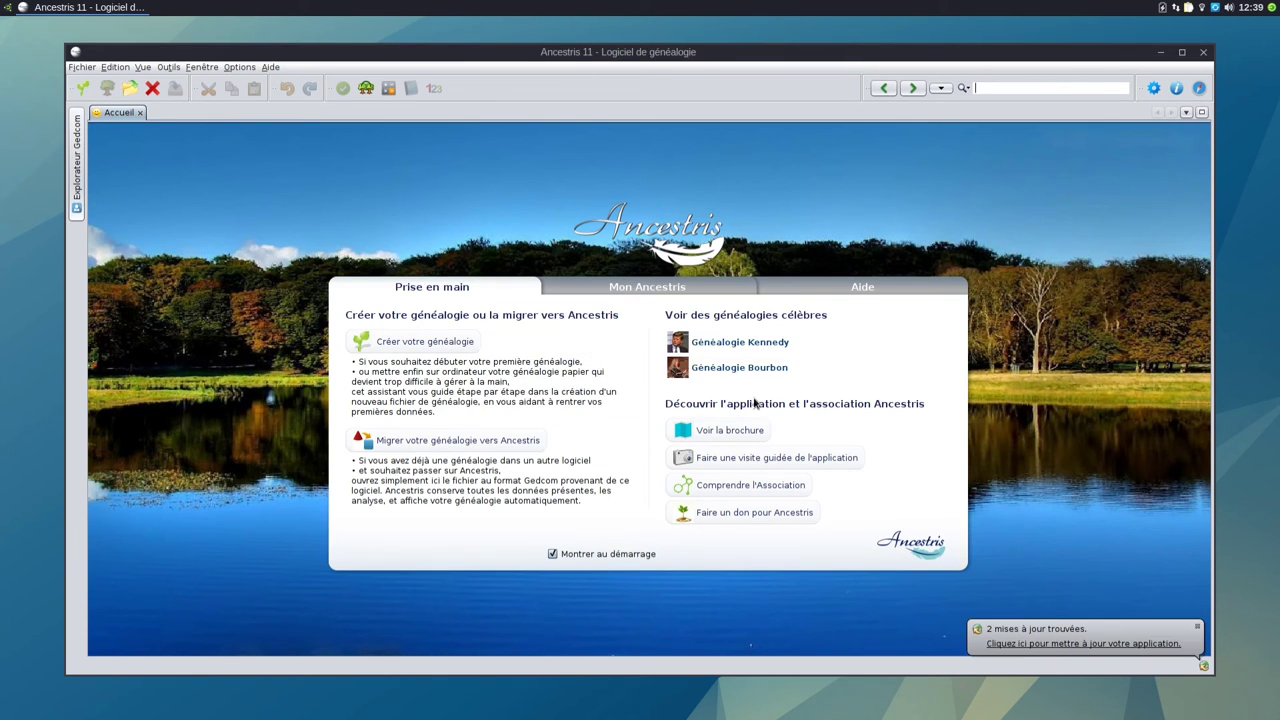
{"action": "left_click", "coordinate": [272, 68]}
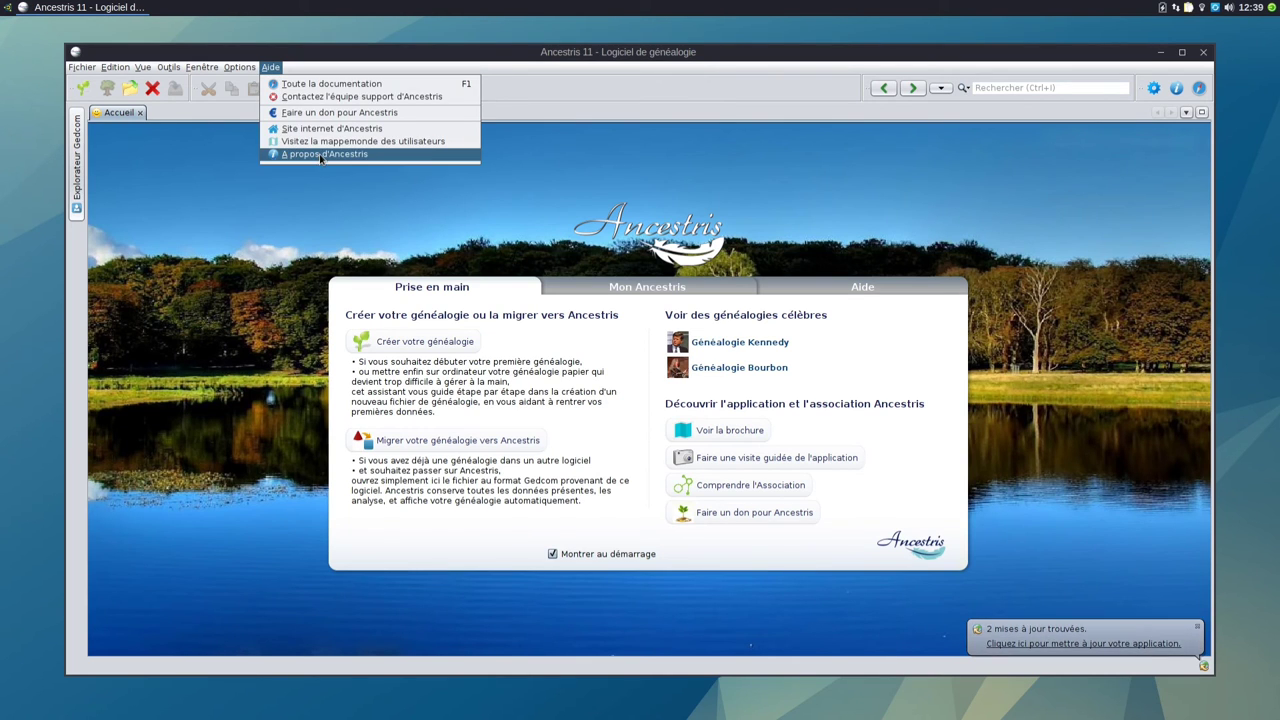
{"action": "left_click", "coordinate": [319, 156]}
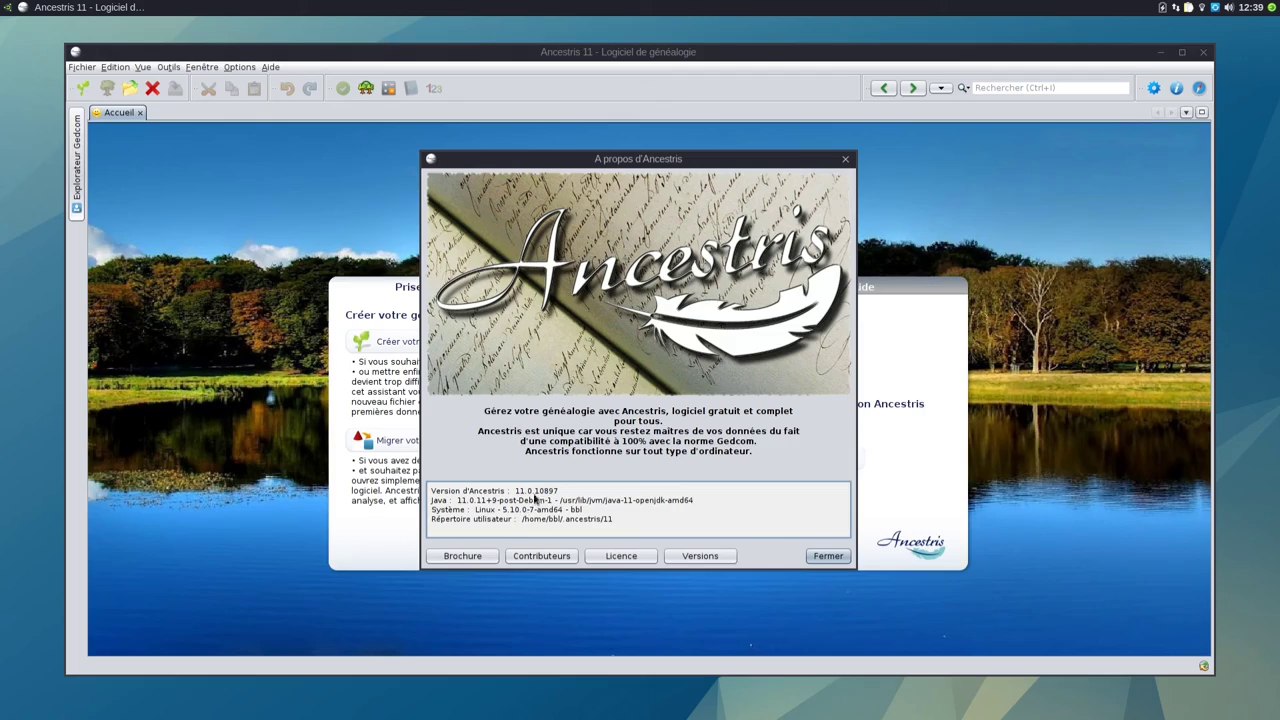
{"action": "left_click", "coordinate": [830, 556]}
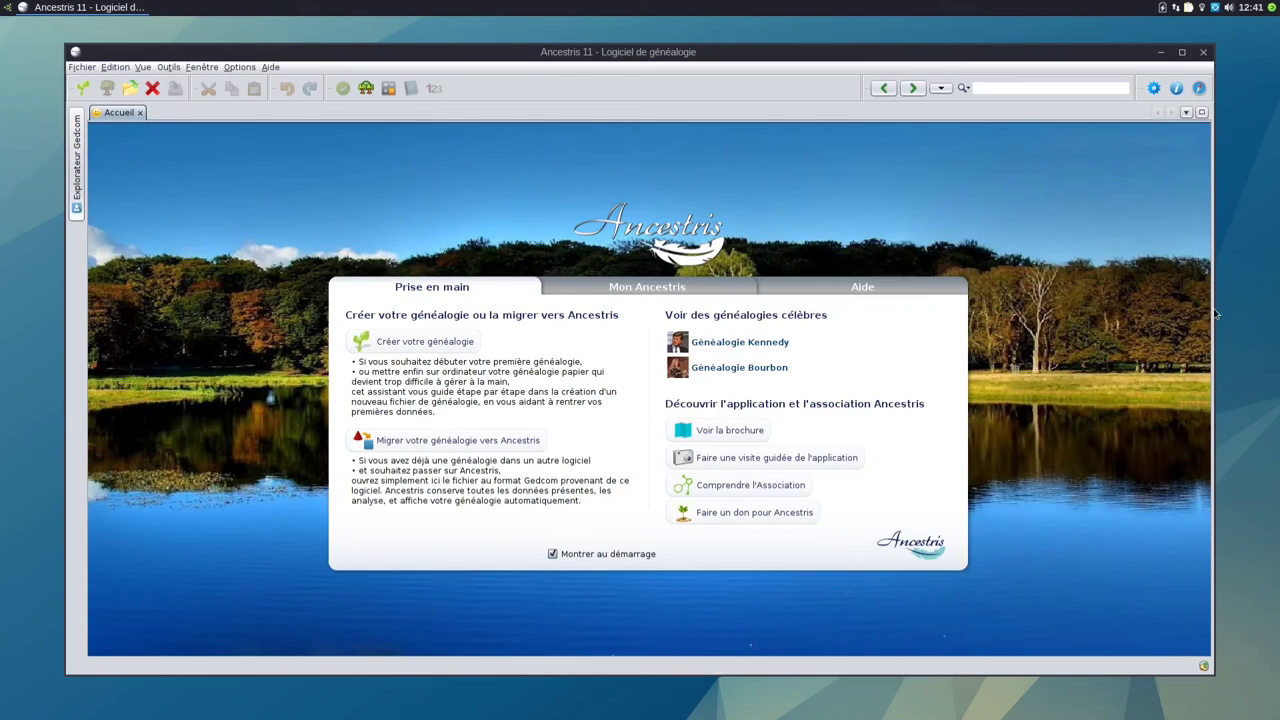
{"action": "left_click", "coordinate": [1203, 52]}
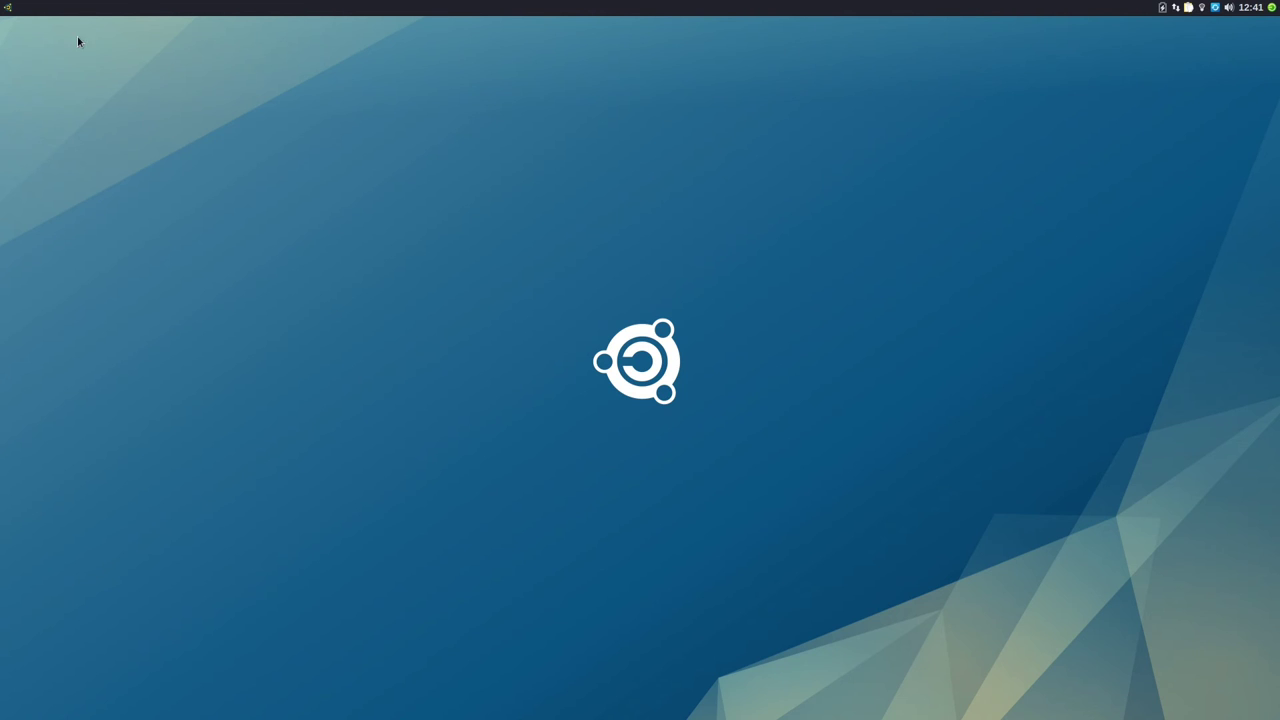
Step: Launch Thunderbird by searching 'thu' in the Whisker Menu
{"action": "left_click", "coordinate": [8, 9]}
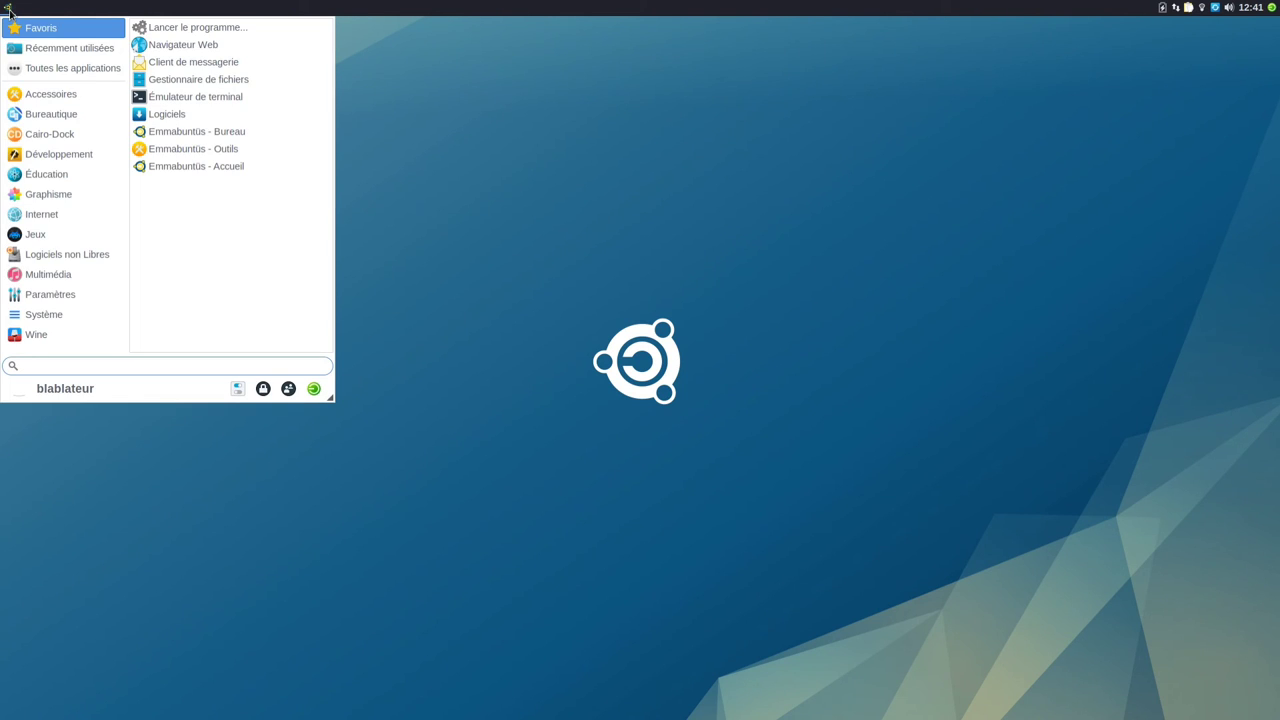
{"action": "type", "text": "thu"}
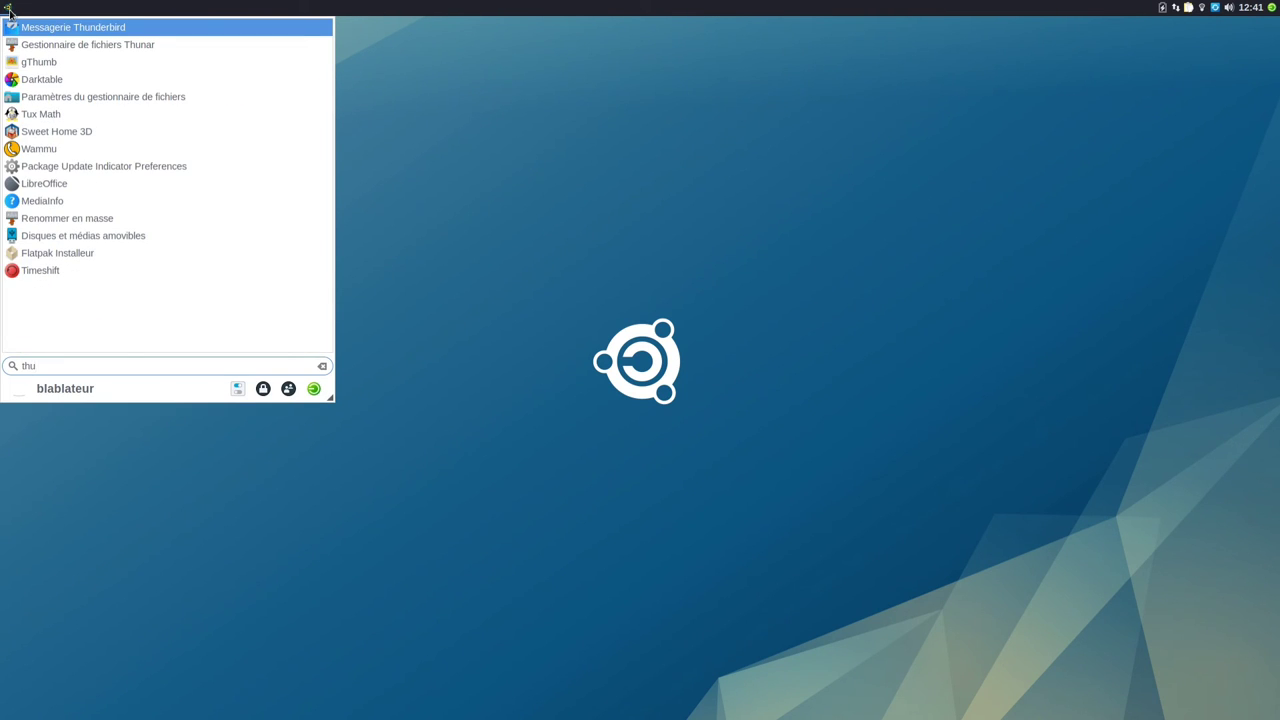
{"action": "key", "text": "Return"}
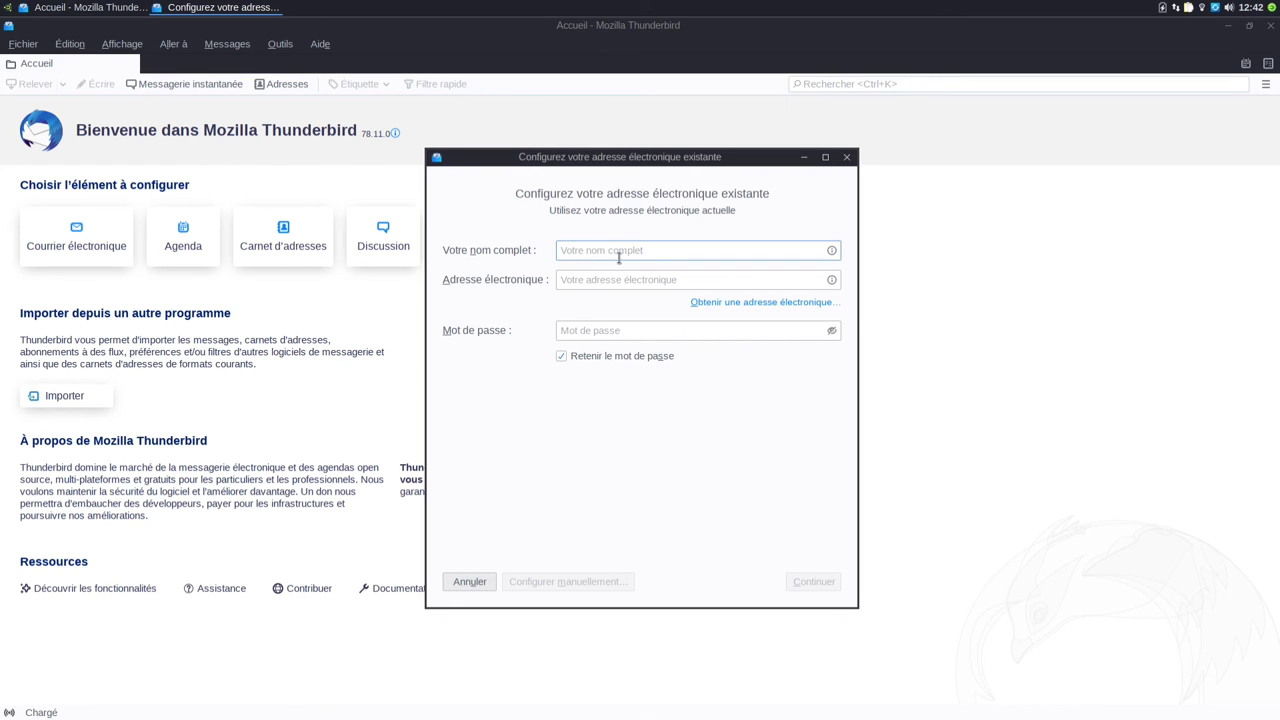
Step: Enter the account owner's full name, Gmail address and account password in the setup form
{"action": "key", "text": "Tab"}
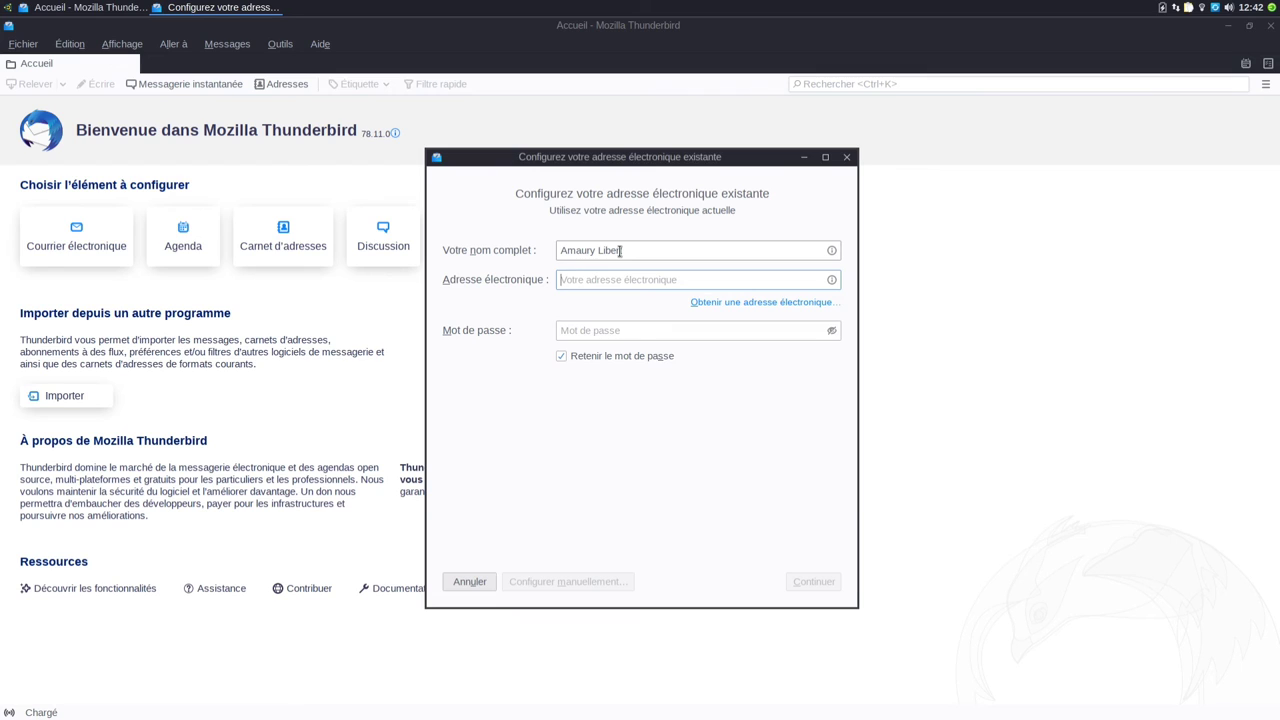
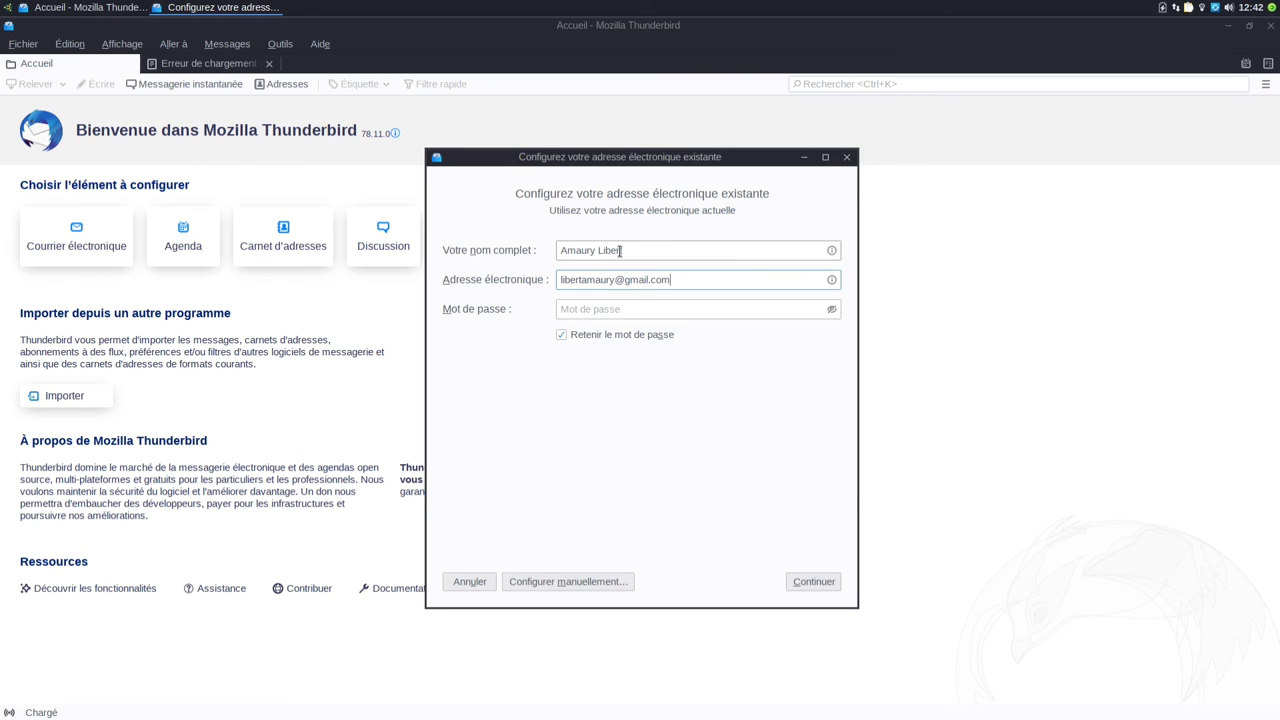
{"action": "left_click", "coordinate": [688, 312]}
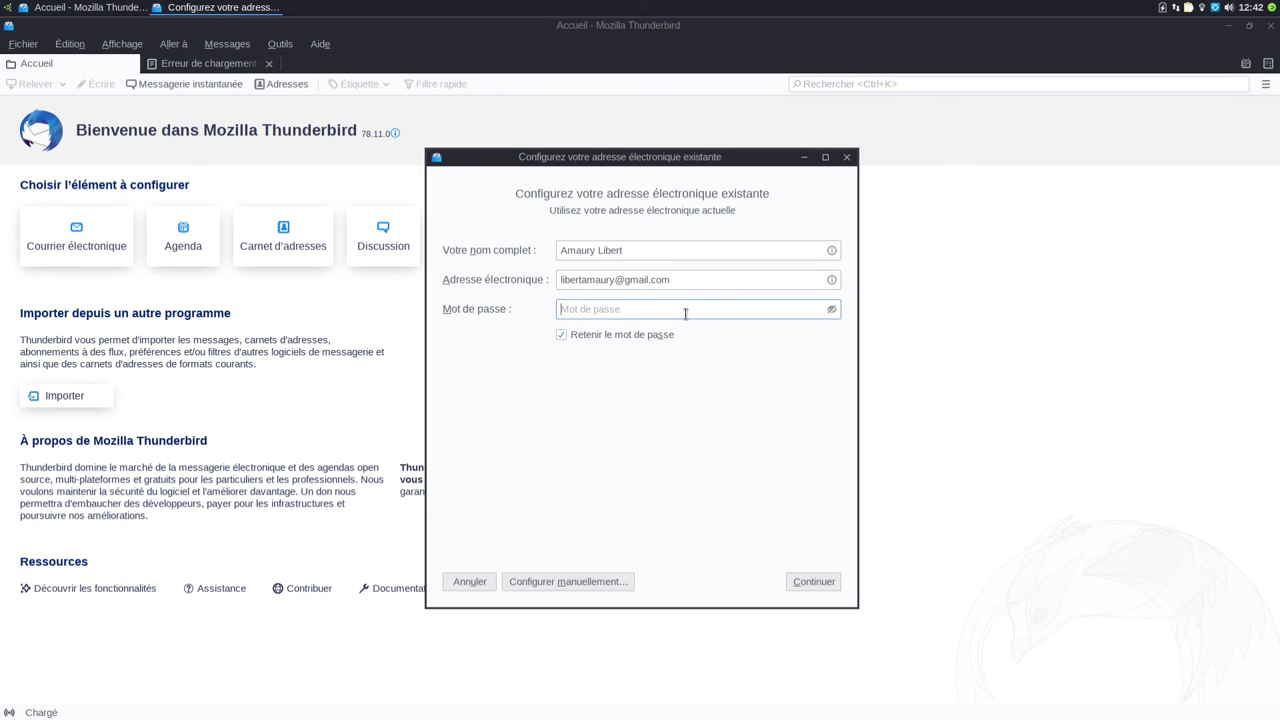
{"action": "type", "text": "••••••••••••••••••••"}
Step: Submit the Gmail details, inspect the failed-loading error tab, and cancel the account setup
{"action": "left_click", "coordinate": [800, 582]}
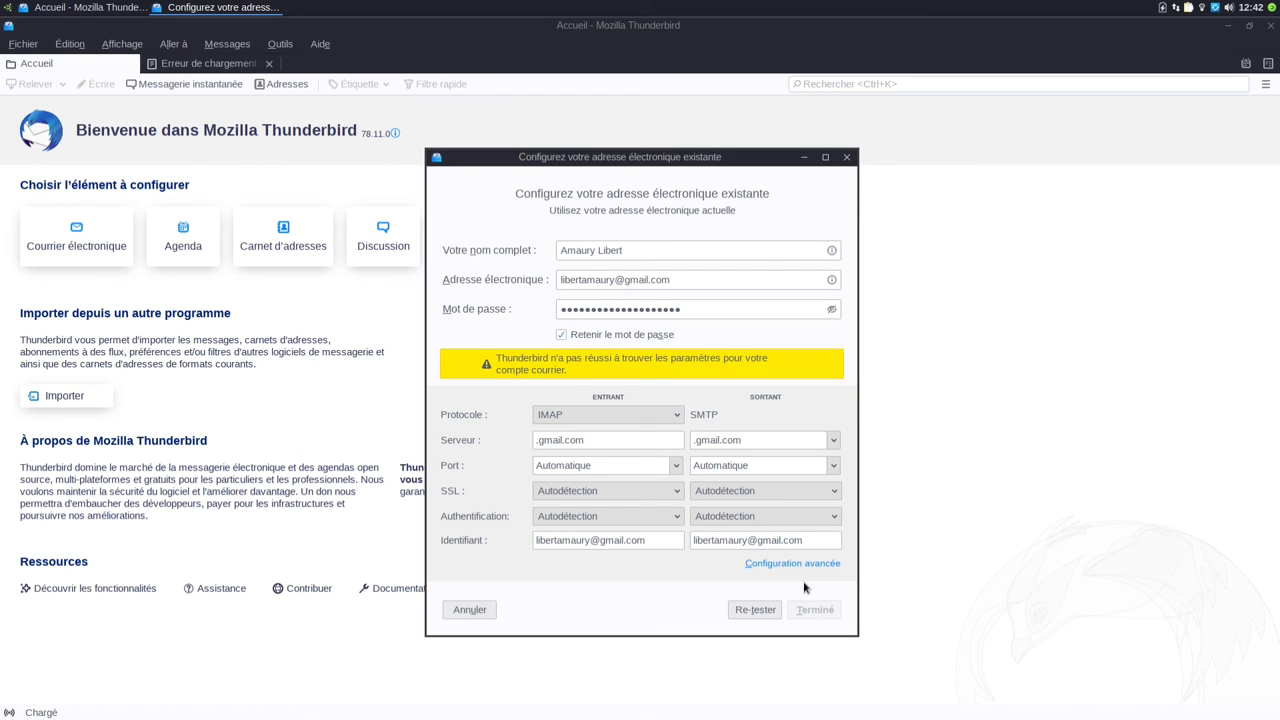
{"action": "left_click", "coordinate": [195, 68]}
{"action": "left_click_drag", "start_coordinate": [524, 158], "coordinate": [488, 161]}
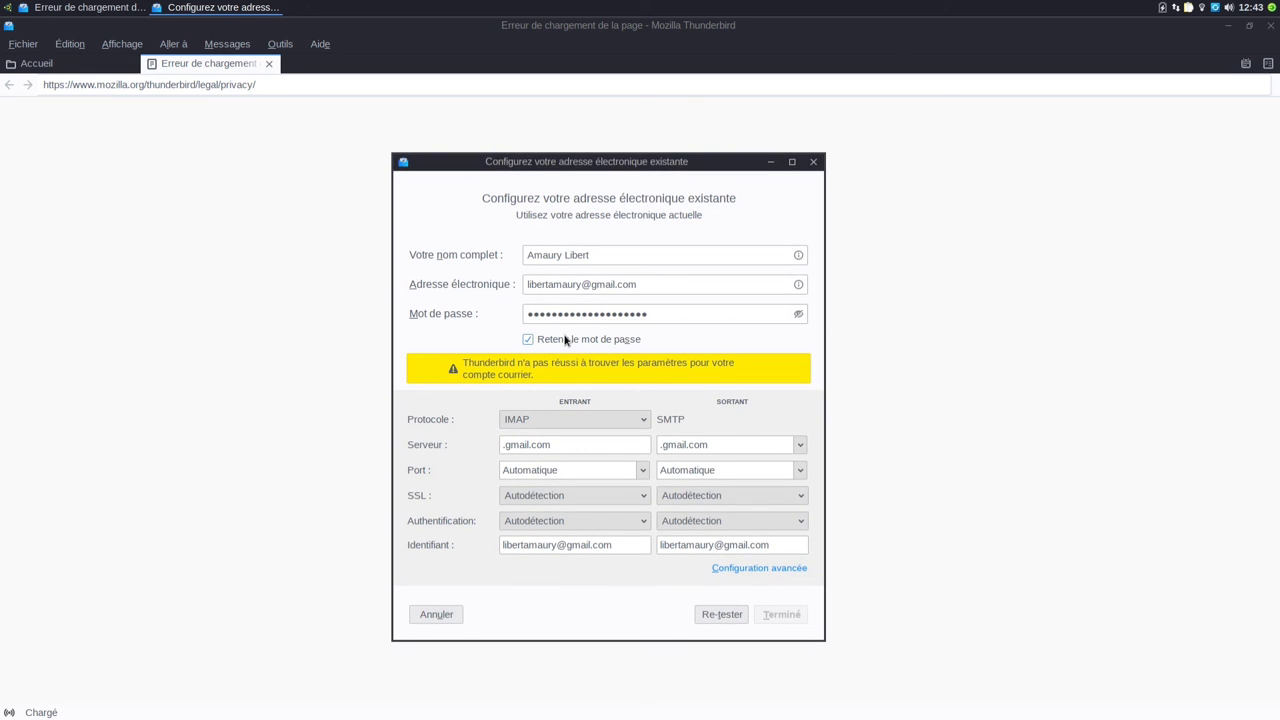
{"action": "left_click", "coordinate": [436, 614]}
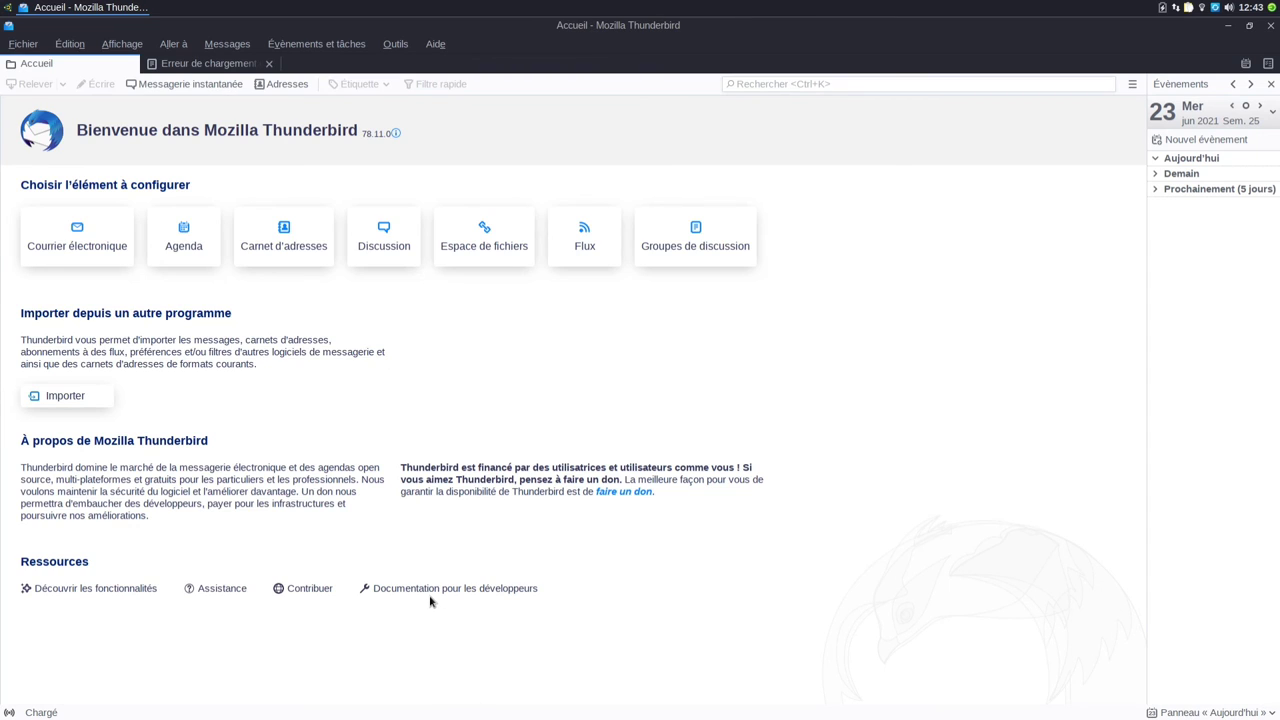
Step: Open Édition > Préférences and launch the Éditeur de configuration from the bottom of Général
{"action": "left_click", "coordinate": [395, 46]}
{"action": "mouse_move", "coordinate": [70, 44]}
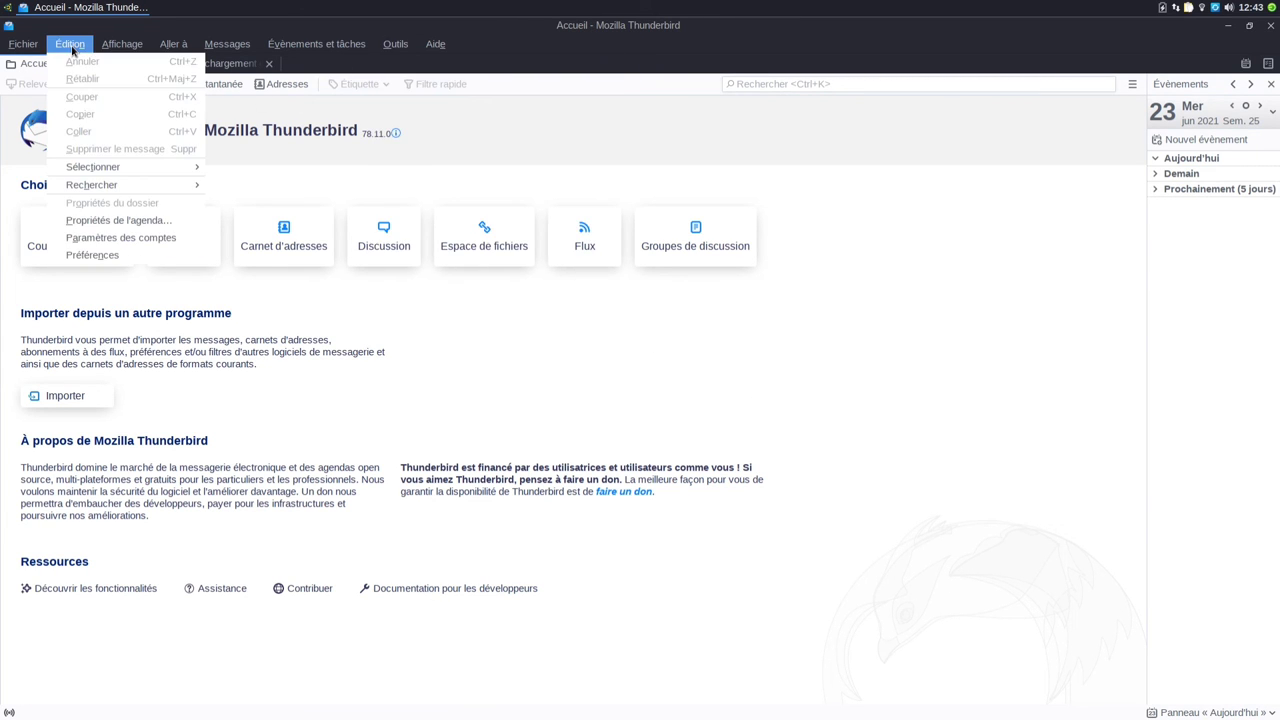
{"action": "left_click", "coordinate": [78, 258]}
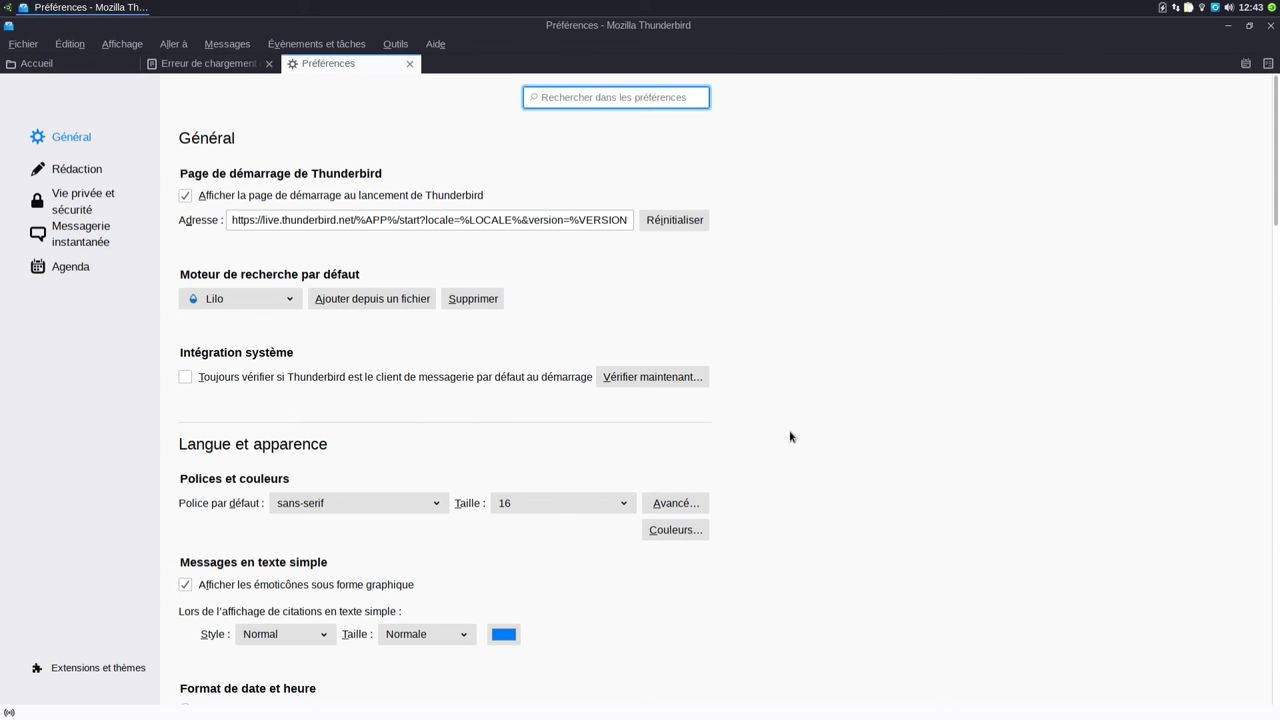
{"action": "scroll", "coordinate": [859, 458], "scroll_direction": "down", "scroll_amount": 12}
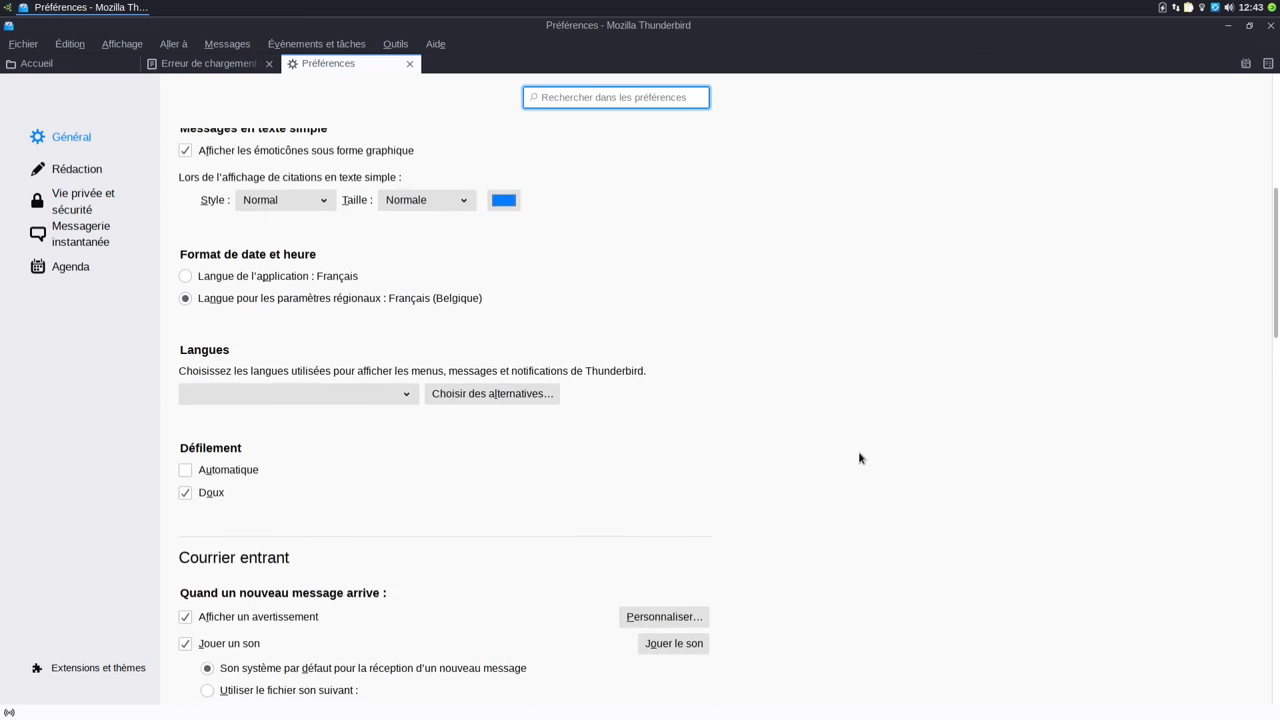
{"action": "scroll", "coordinate": [859, 458], "scroll_direction": "down", "scroll_amount": 12}
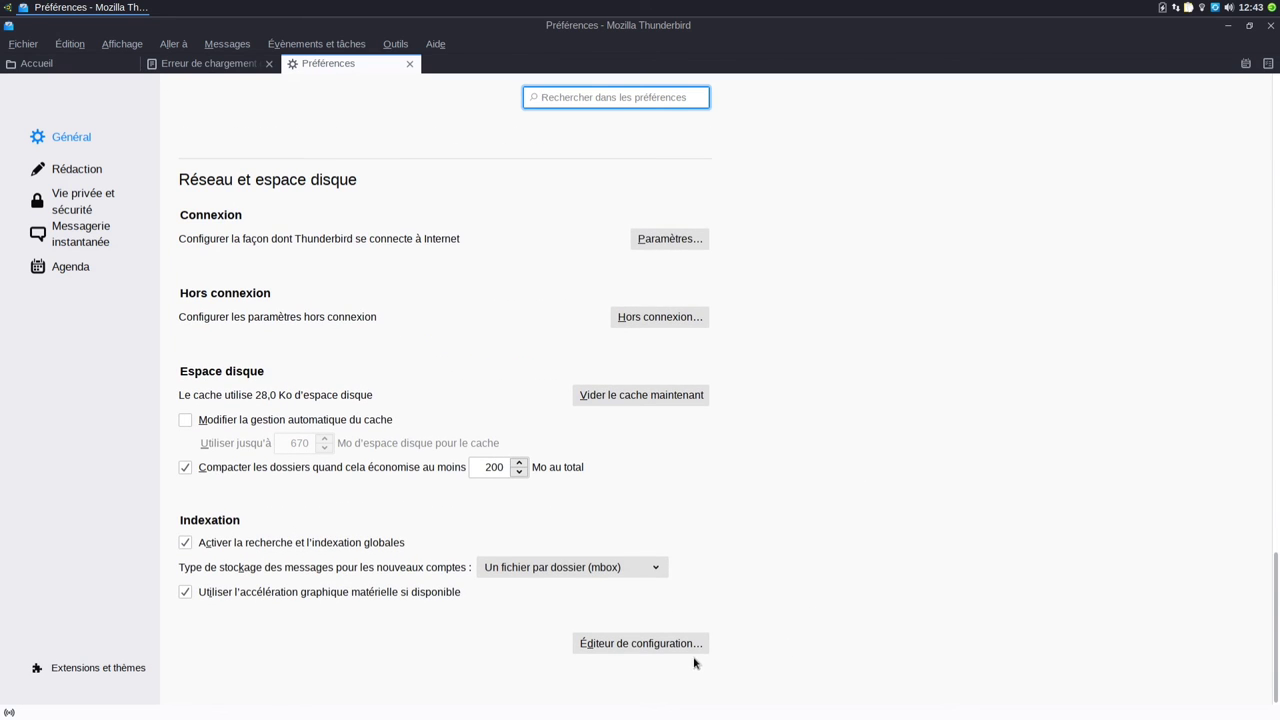
{"action": "left_click", "coordinate": [672, 647]}
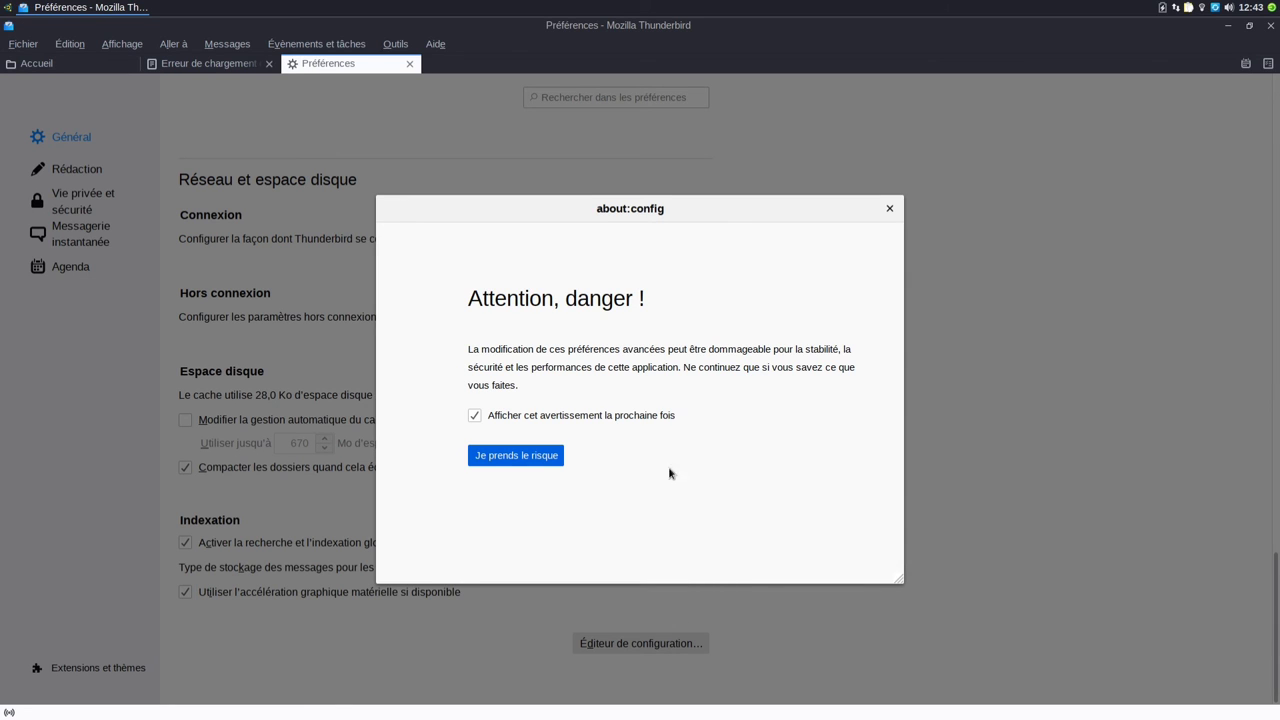
Step: Accept the risk warning, search network.http.spdy.enforce-tls-profile, and set it to false
{"action": "left_click", "coordinate": [517, 458]}
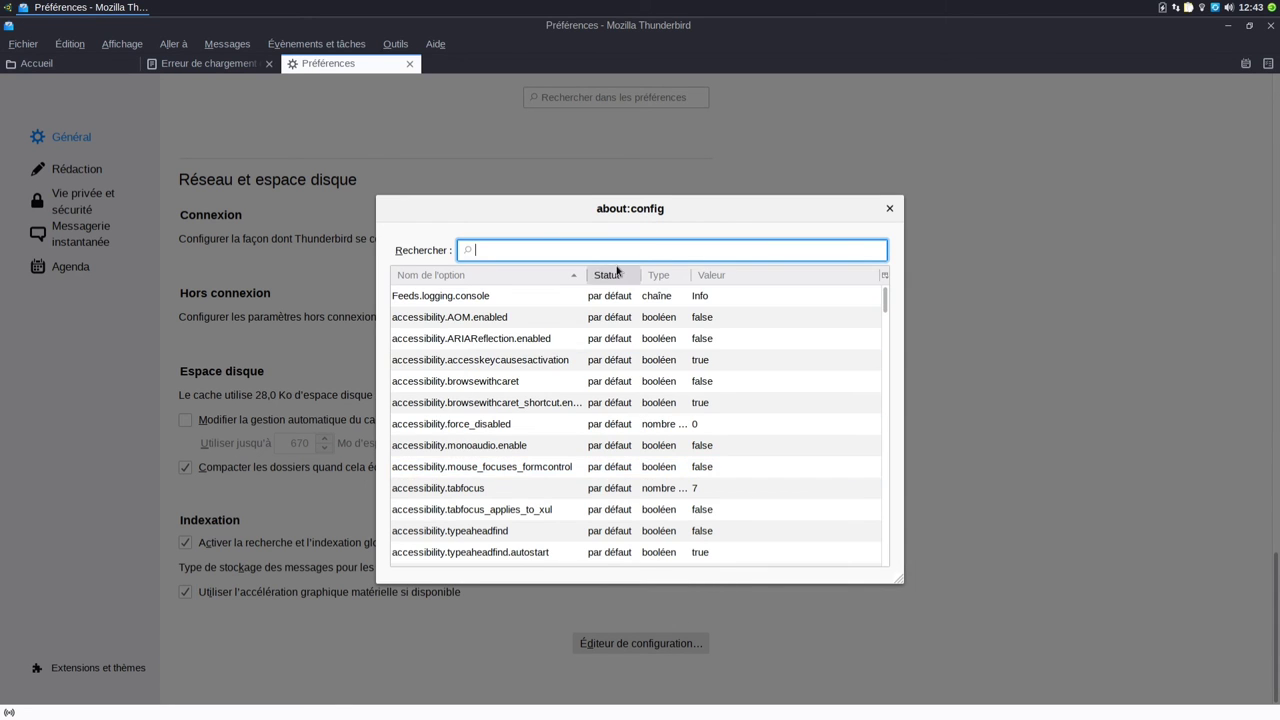
{"action": "right_click", "coordinate": [612, 252]}
{"action": "left_click", "coordinate": [633, 314]}
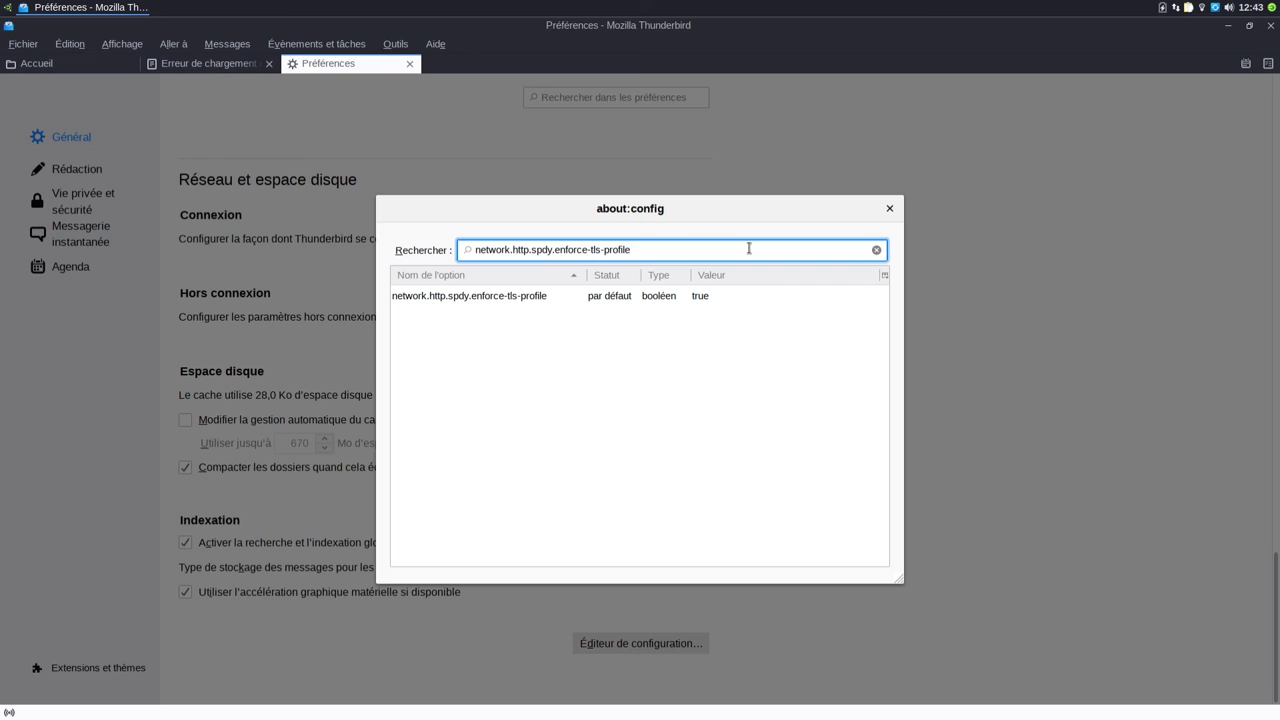
{"action": "left_click", "coordinate": [716, 300]}
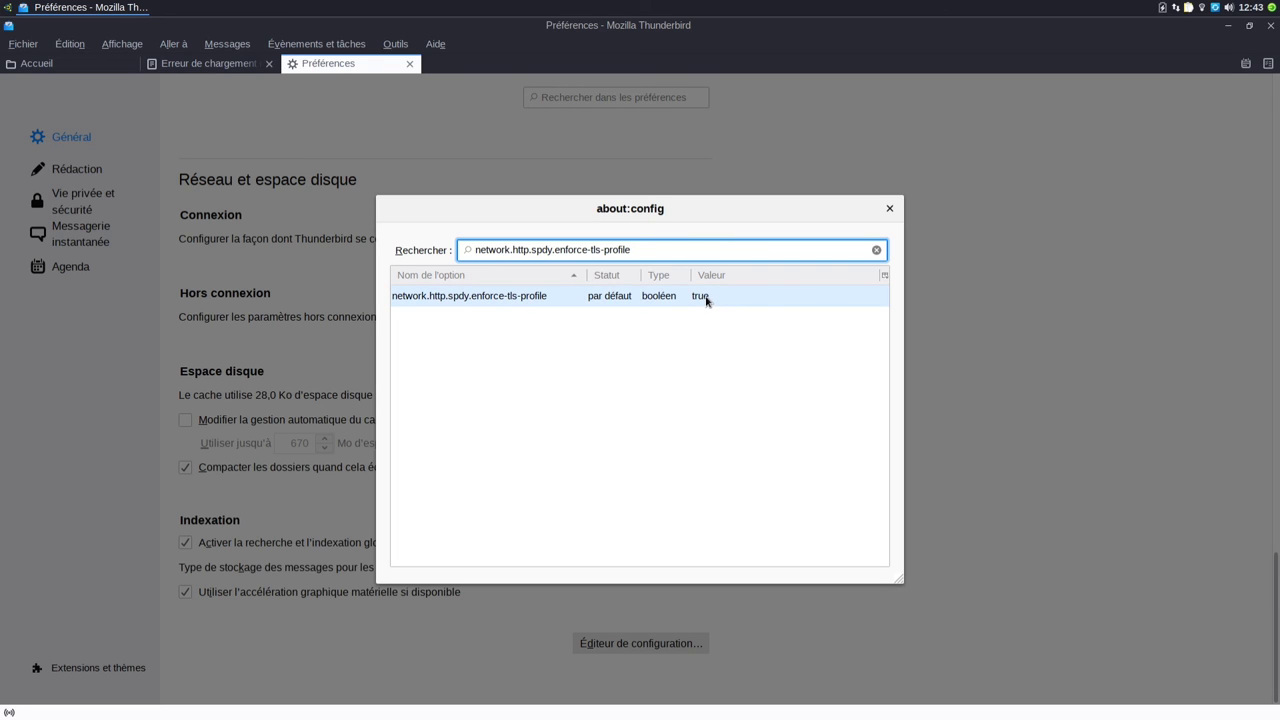
{"action": "double_click", "coordinate": [716, 300]}
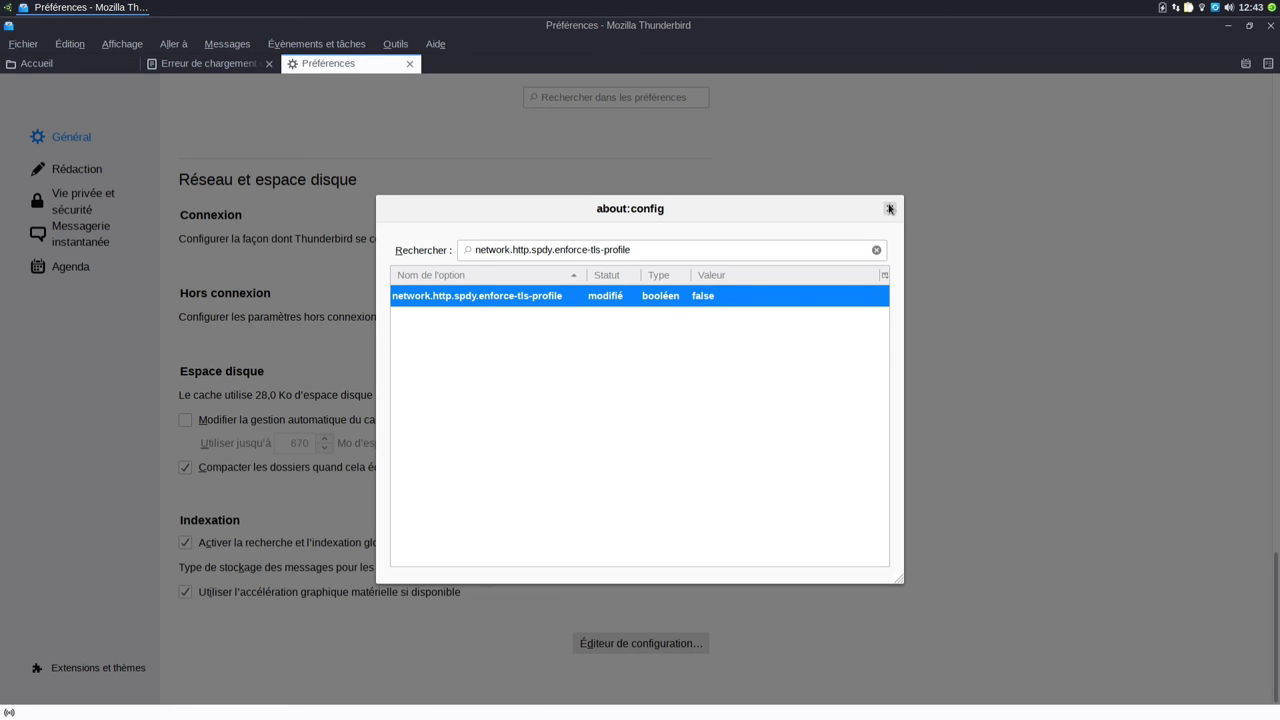
Step: Close the configuration editor and quit Thunderbird via Fichier > Quitter
{"action": "left_click", "coordinate": [889, 208]}
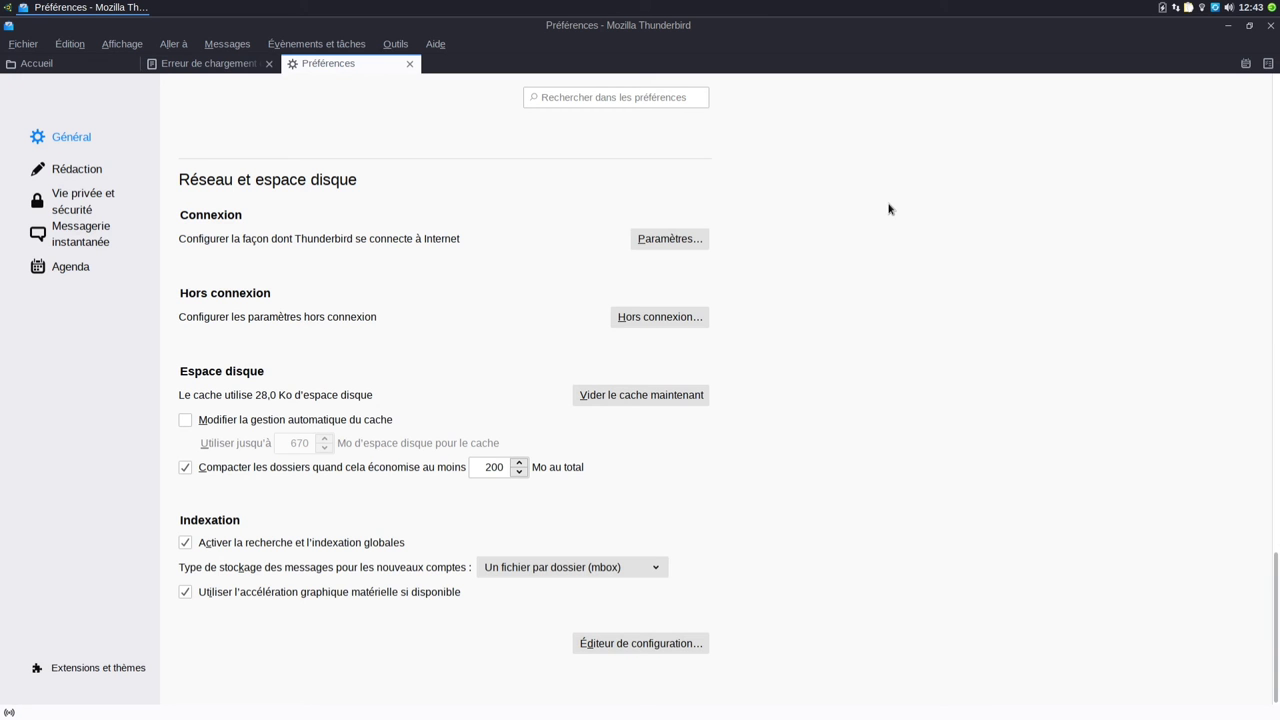
{"action": "left_click", "coordinate": [23, 44]}
{"action": "left_click", "coordinate": [72, 375]}
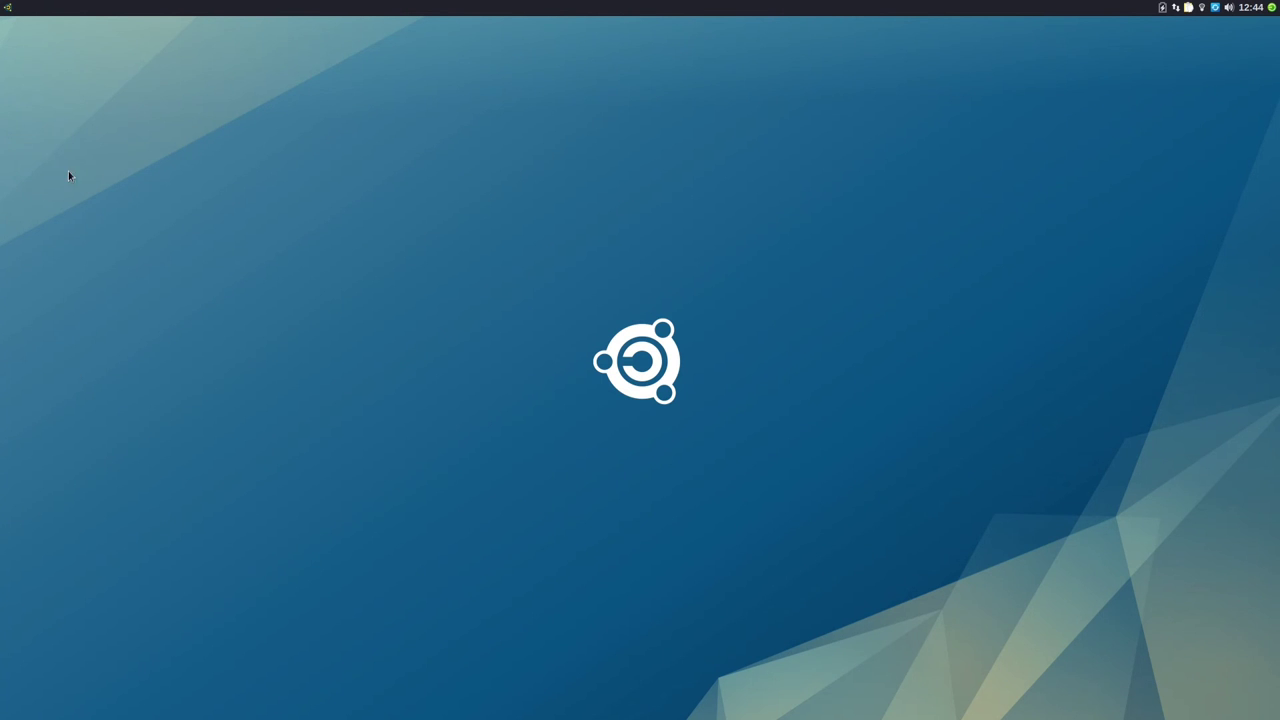
Step: Relaunch Thunderbird by searching 'thun' in the Whisker Menu
{"action": "left_click", "coordinate": [8, 8]}
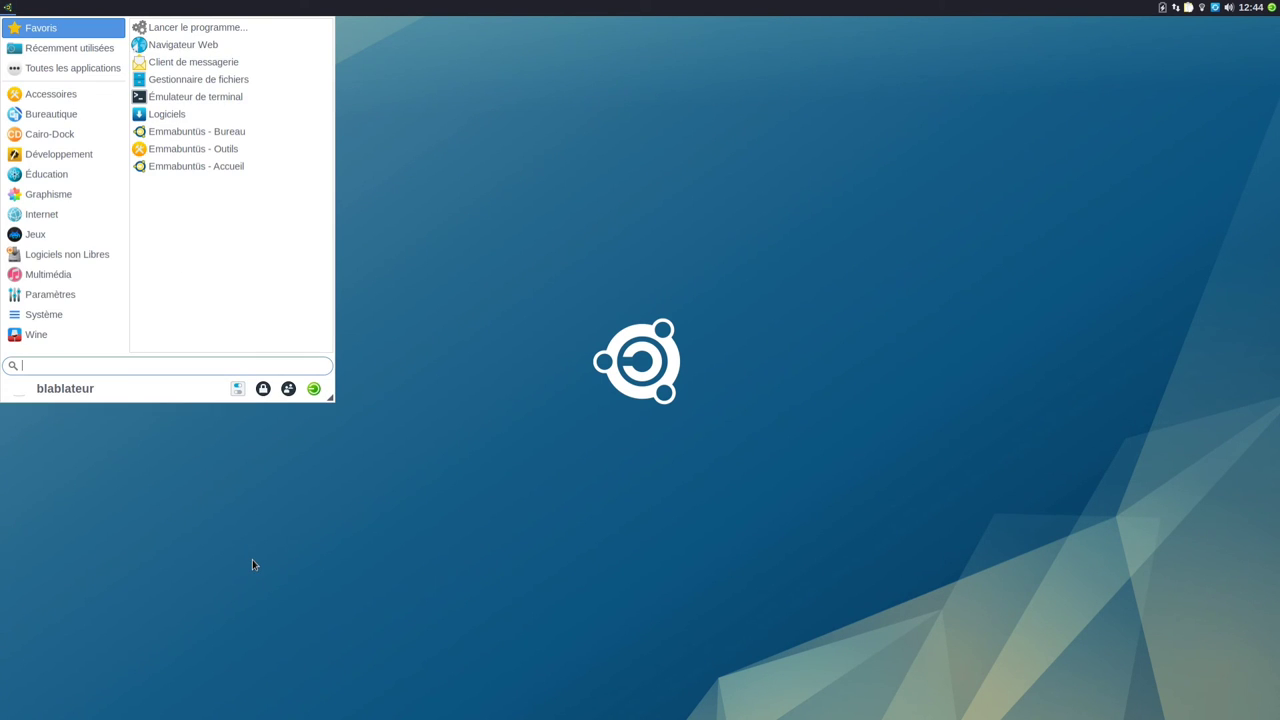
{"action": "type", "text": "thun"}
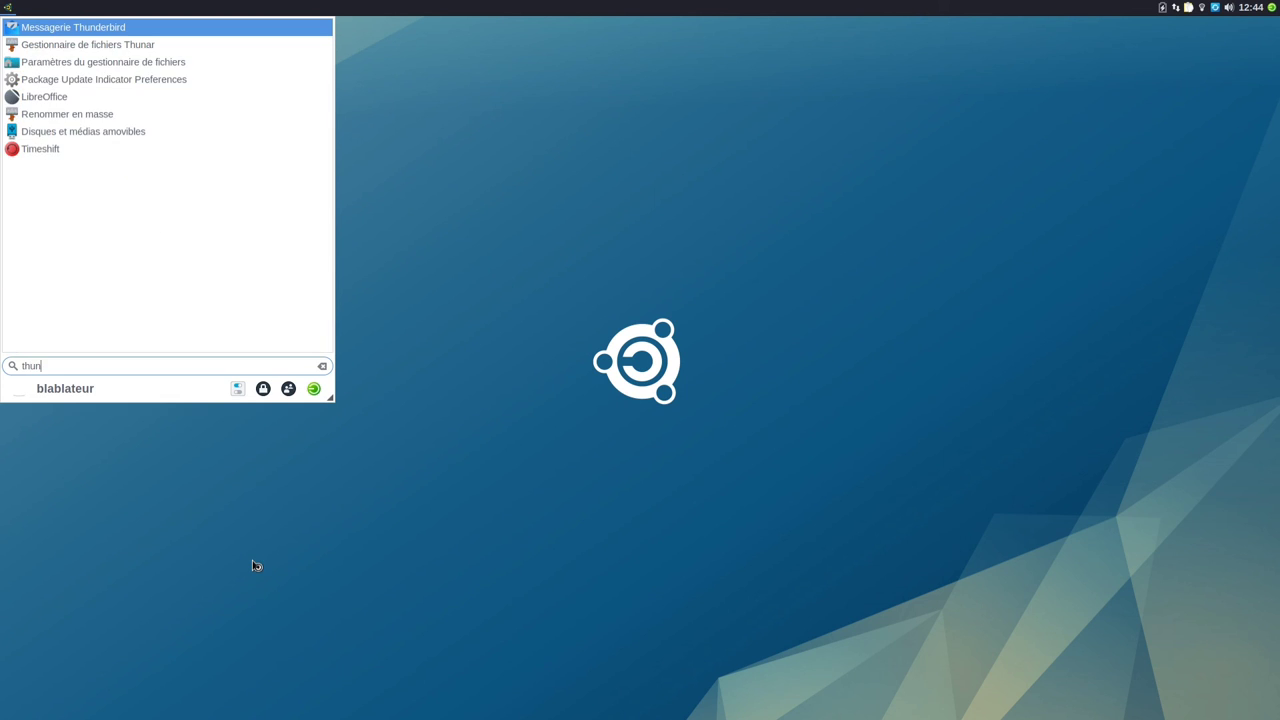
{"action": "key", "text": "Return"}
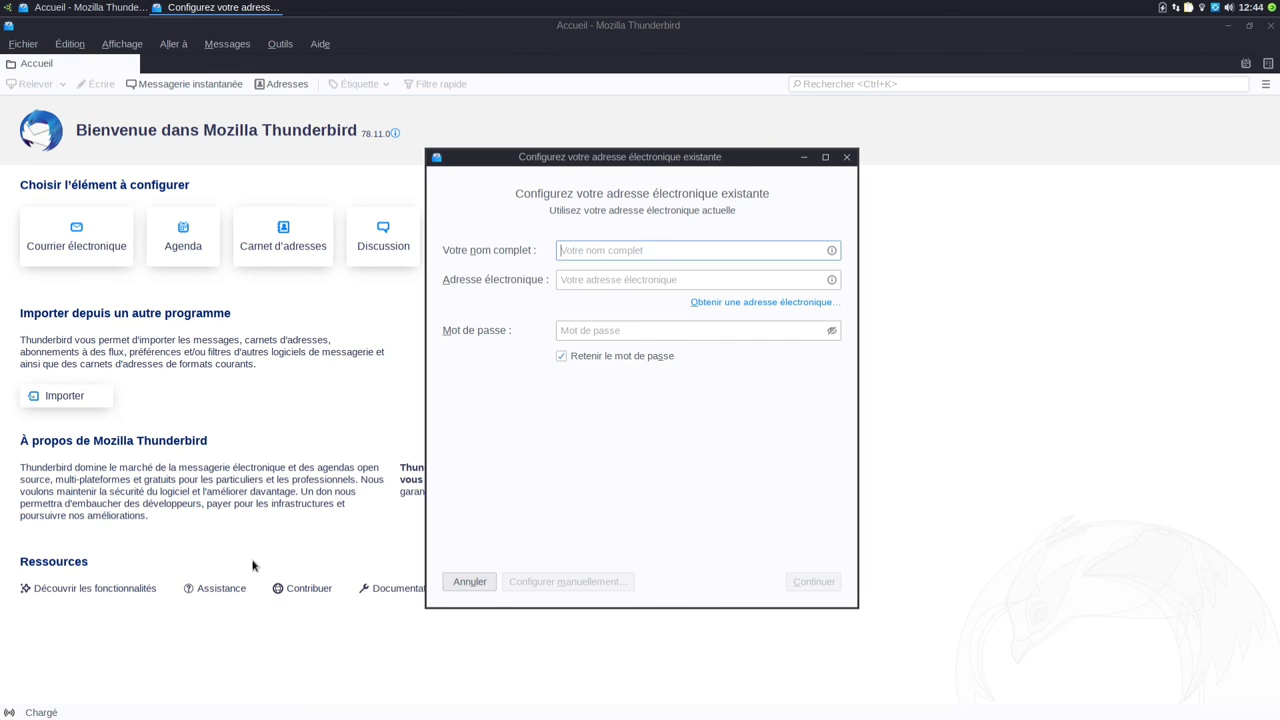
Step: Enter the owner's full name, Gmail address and password, then submit for automatic configuration
{"action": "key", "text": "Tab"}
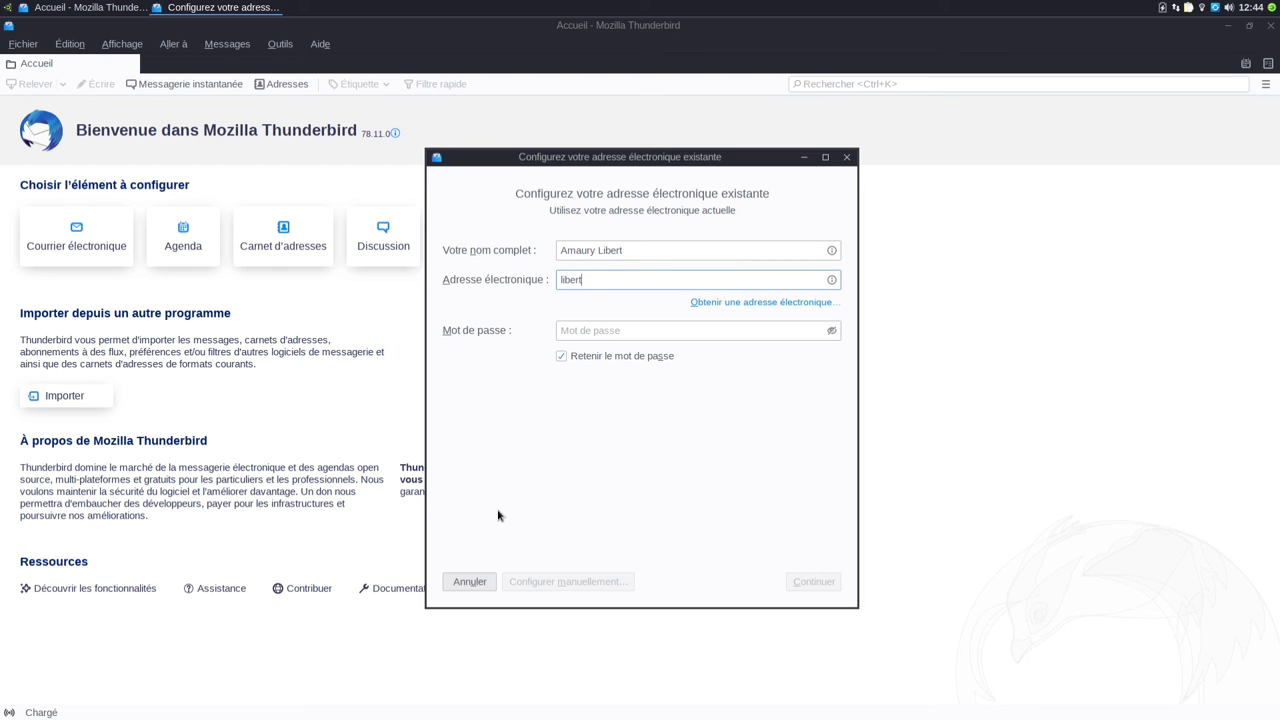
{"action": "key", "text": "Tab"}
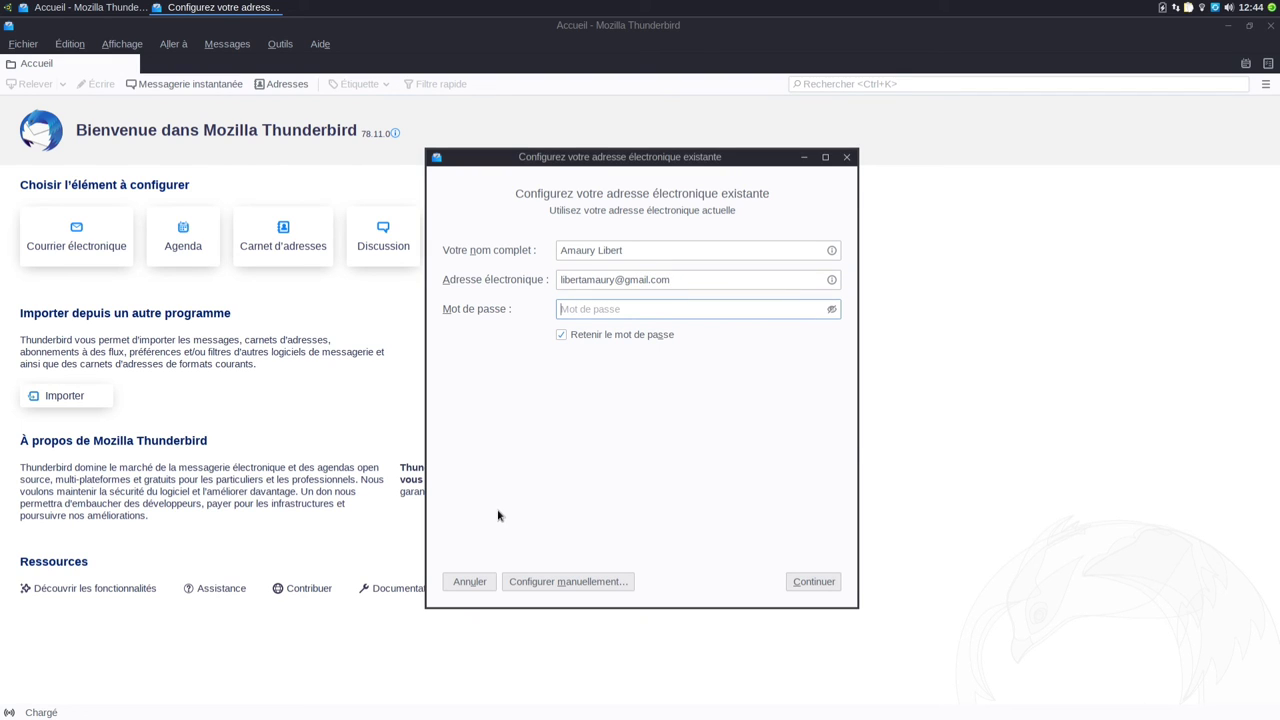
{"action": "type", "text": "••••••••••••••••••••"}
{"action": "left_click", "coordinate": [813, 582]}
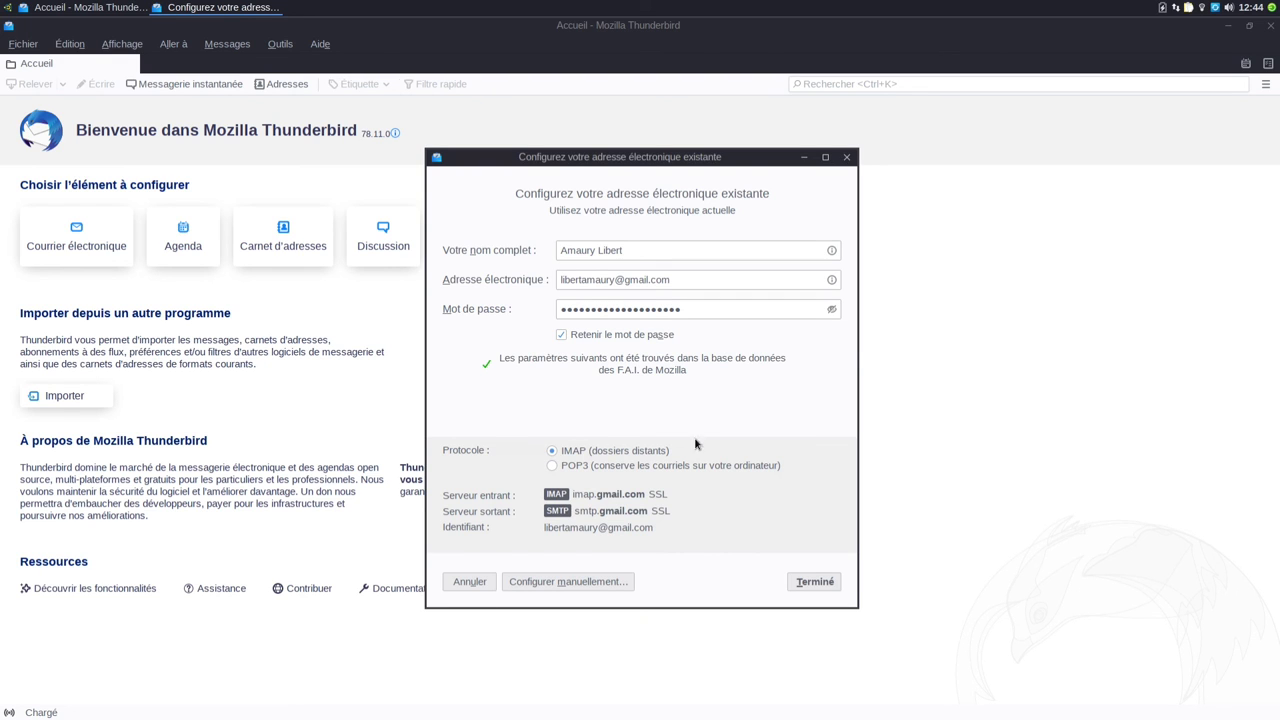
Step: Accept the detected IMAP settings and sign in to Google with password and phone two-step verification
{"action": "left_click", "coordinate": [814, 582]}
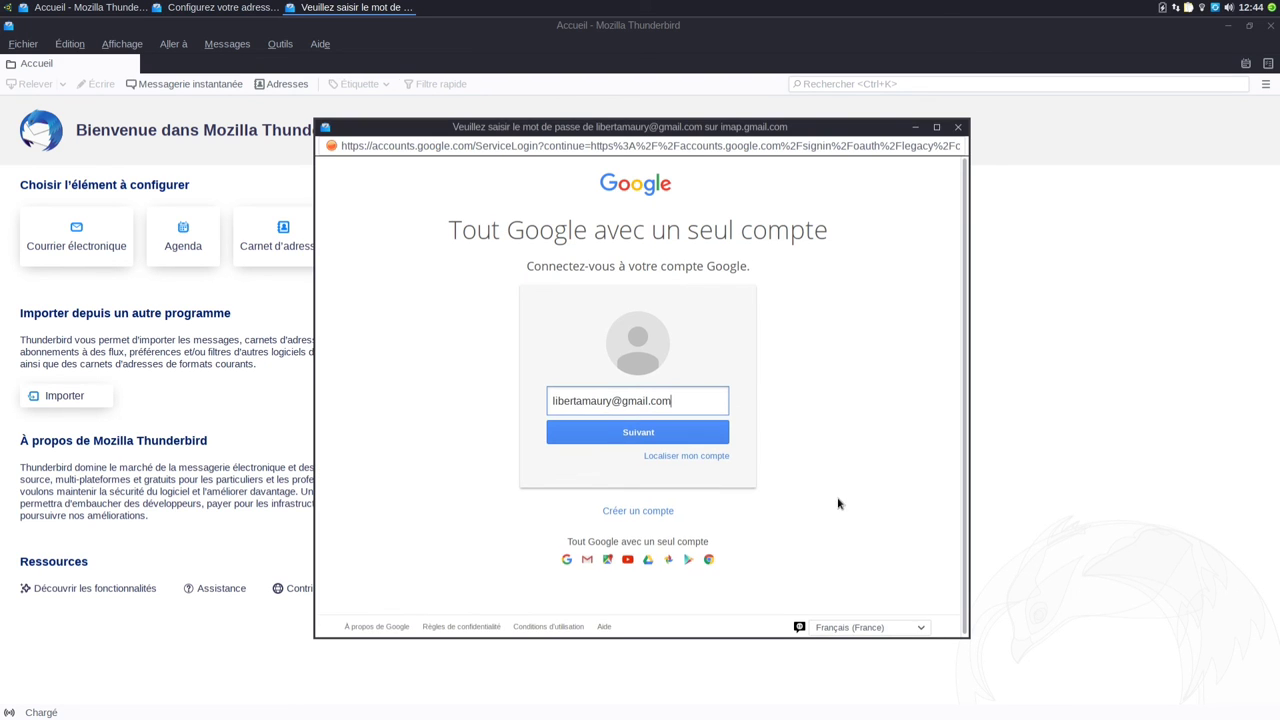
{"action": "left_click", "coordinate": [684, 432]}
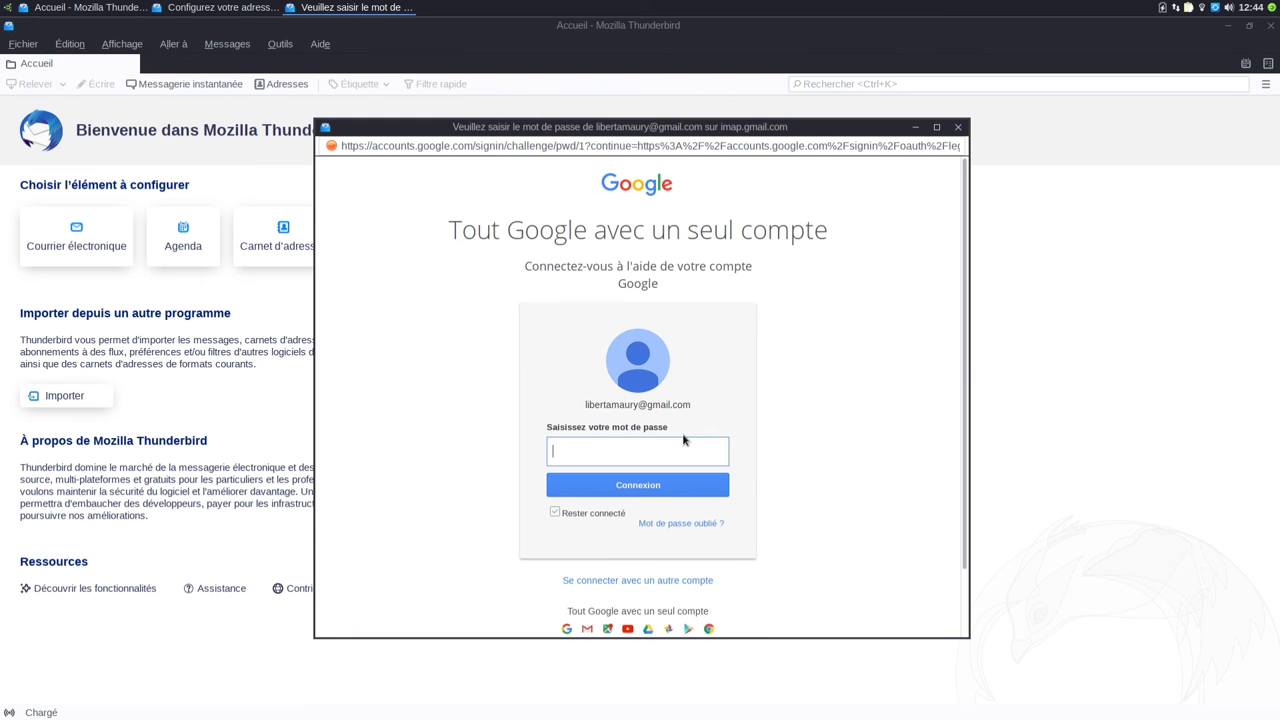
{"action": "type", "text": "••••••••••••••••••••"}
{"action": "left_click", "coordinate": [656, 489]}
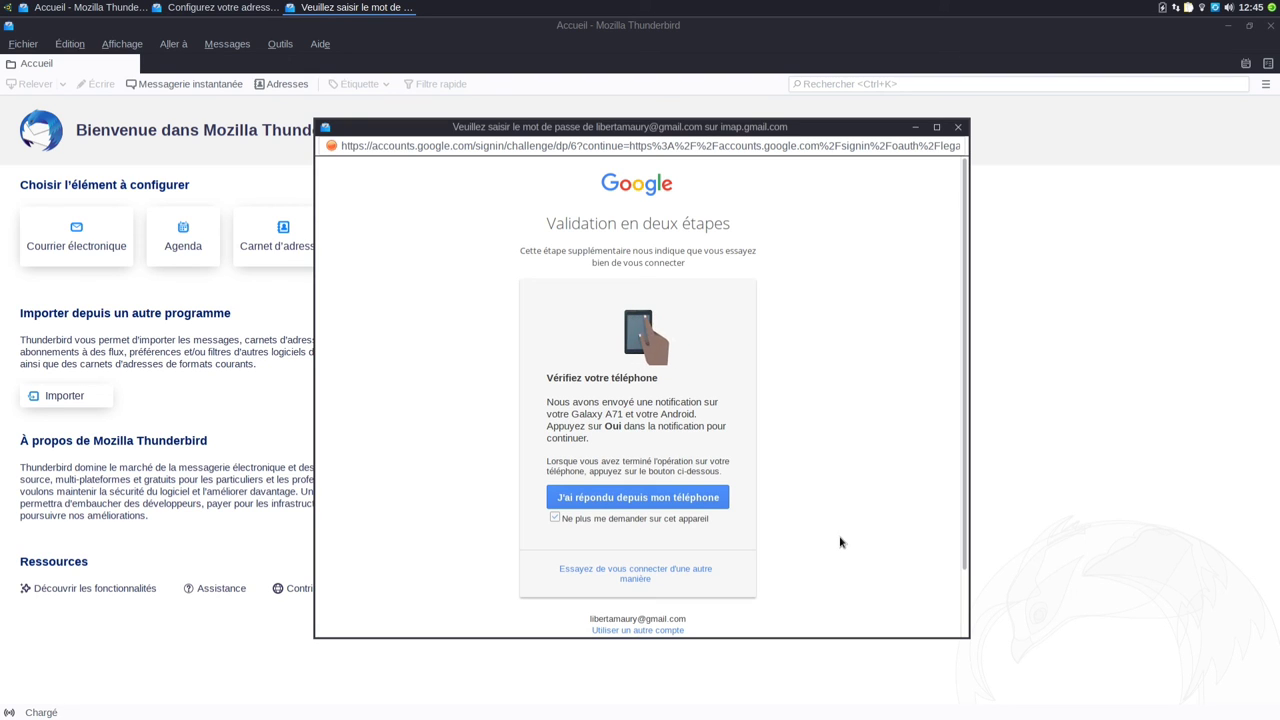
{"action": "left_click", "coordinate": [681, 499]}
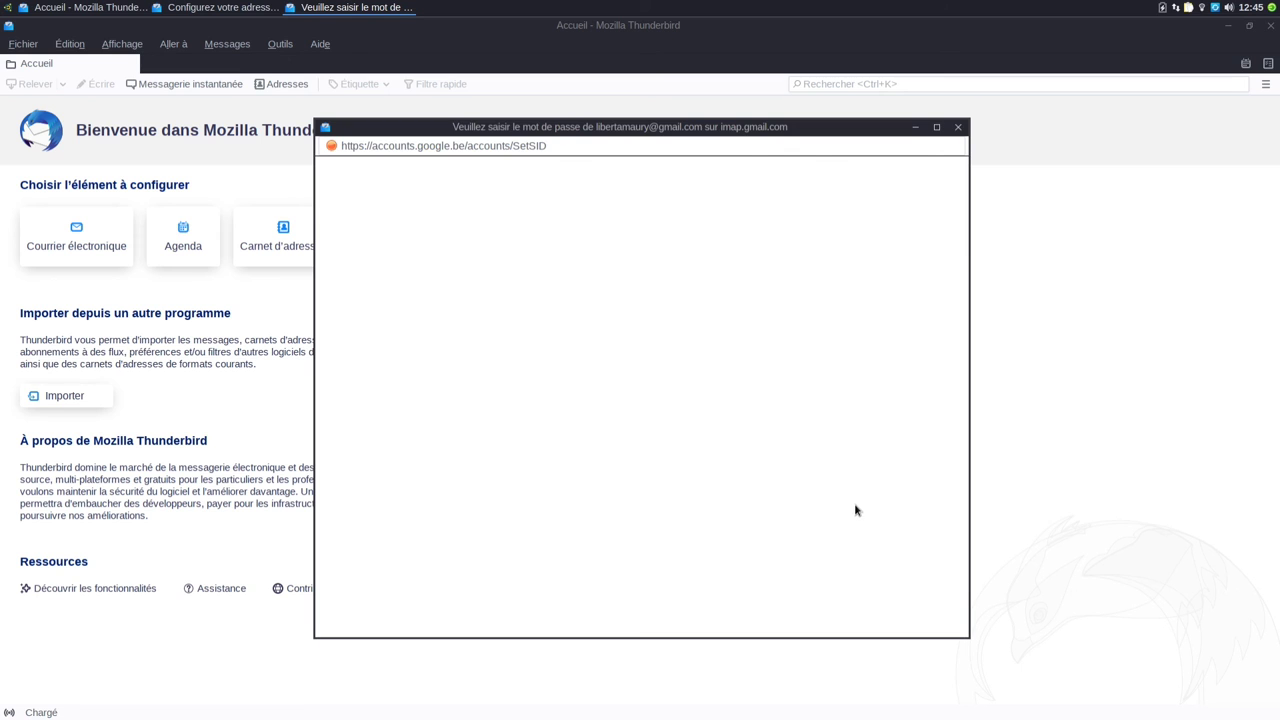
Step: Authorise Thunderbird on Google's consent page, close the Préférences tab, and reopen the application menu
{"action": "left_click", "coordinate": [768, 482]}
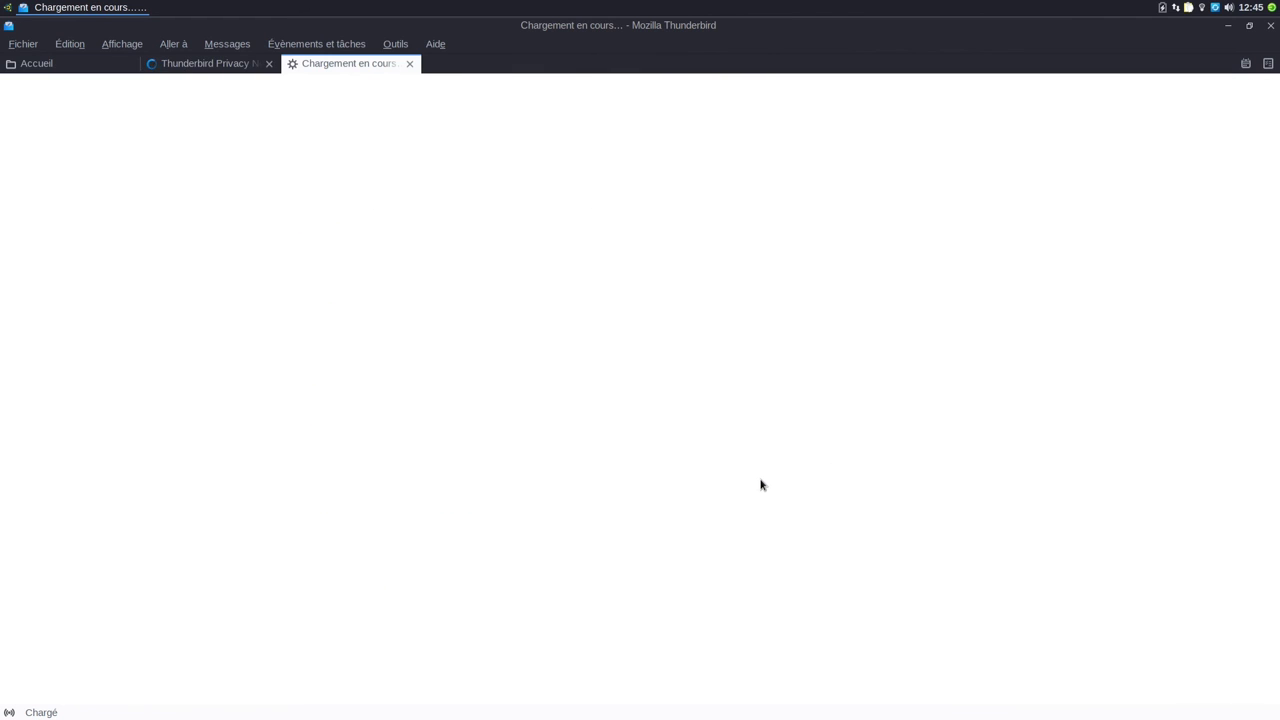
{"action": "left_click", "coordinate": [409, 64]}
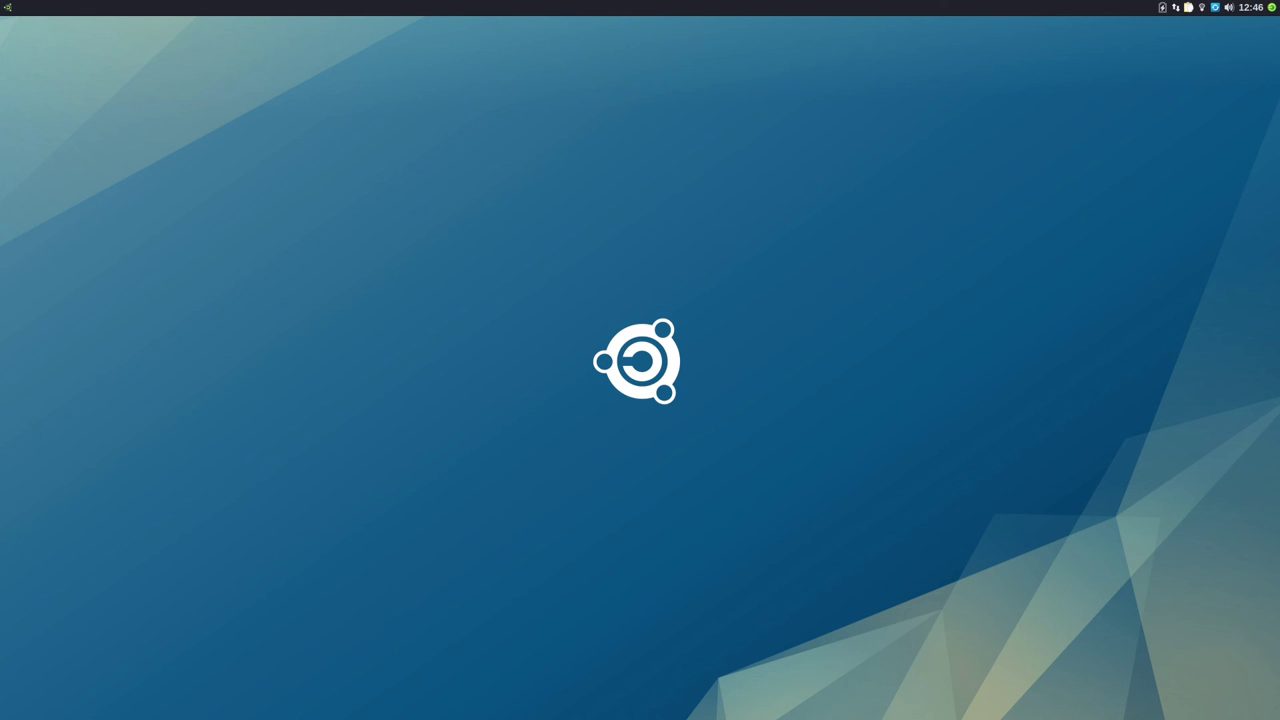
{"action": "left_click", "coordinate": [7, 12]}
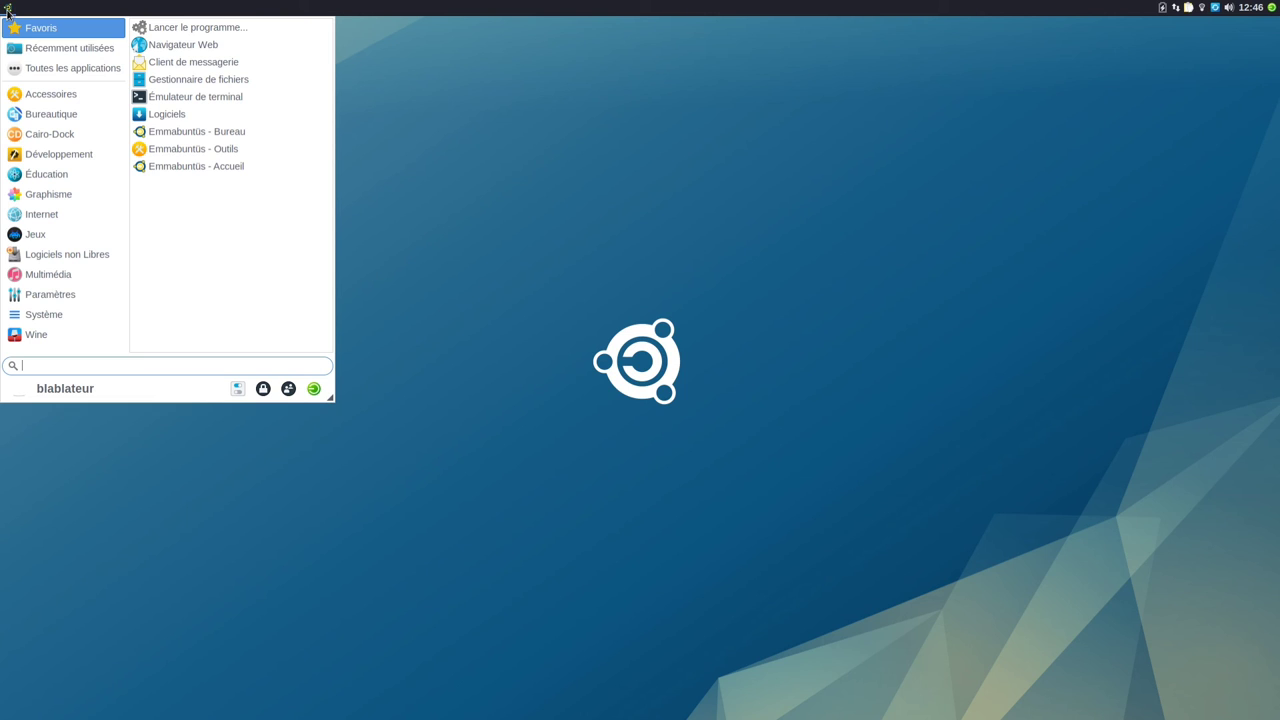
Step: Browse the Cairo-Dock category, then search 'emma' and launch Emmabuntüs - Accueil
{"action": "mouse_move", "coordinate": [58, 139]}
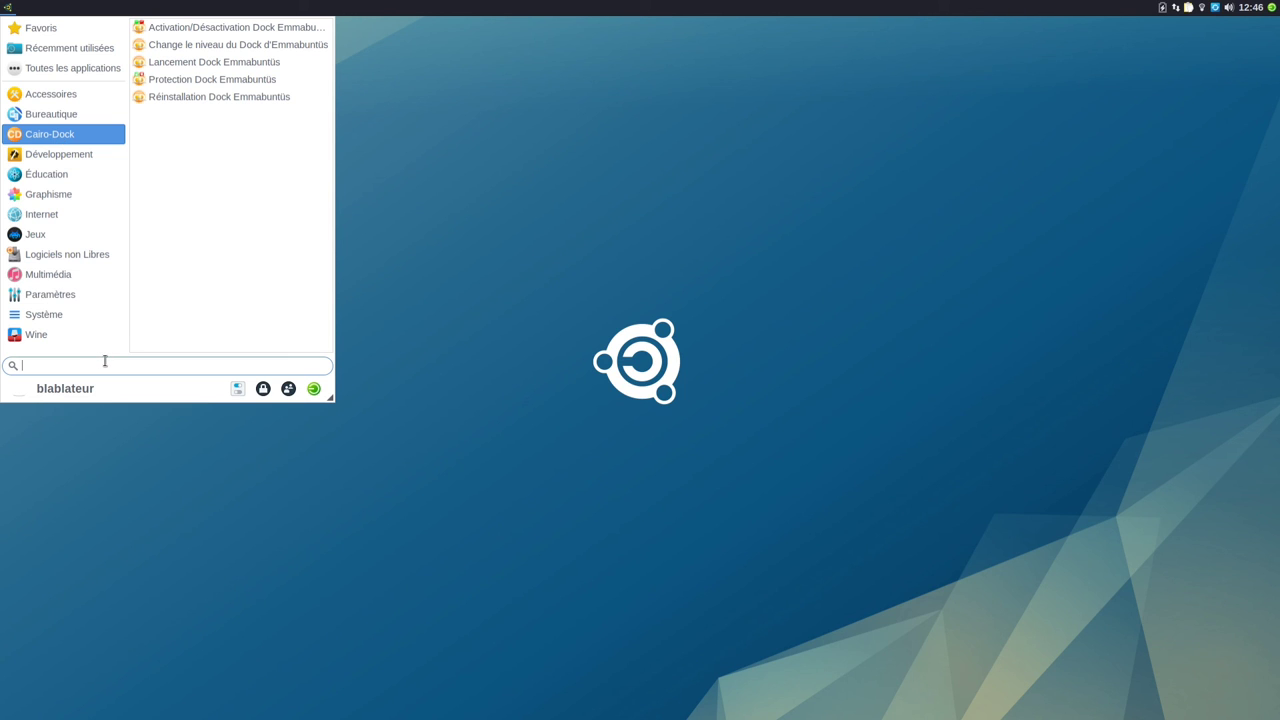
{"action": "type", "text": "emma"}
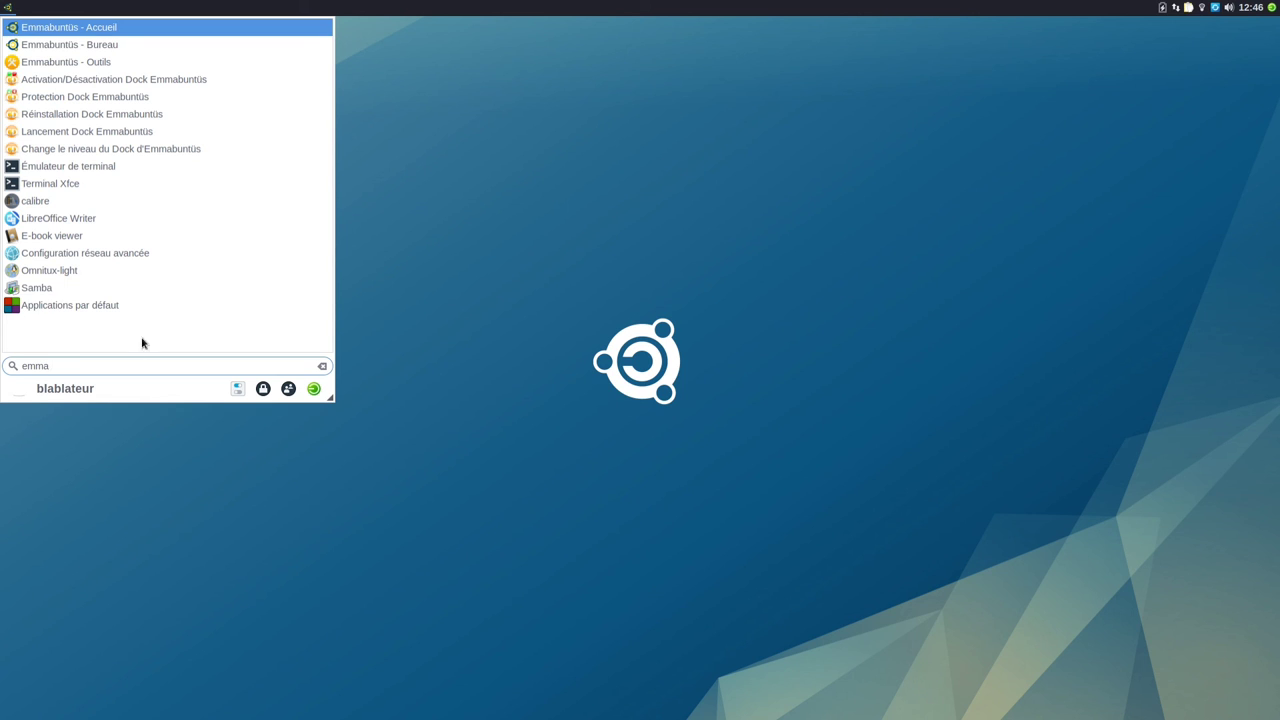
{"action": "left_click", "coordinate": [114, 29]}
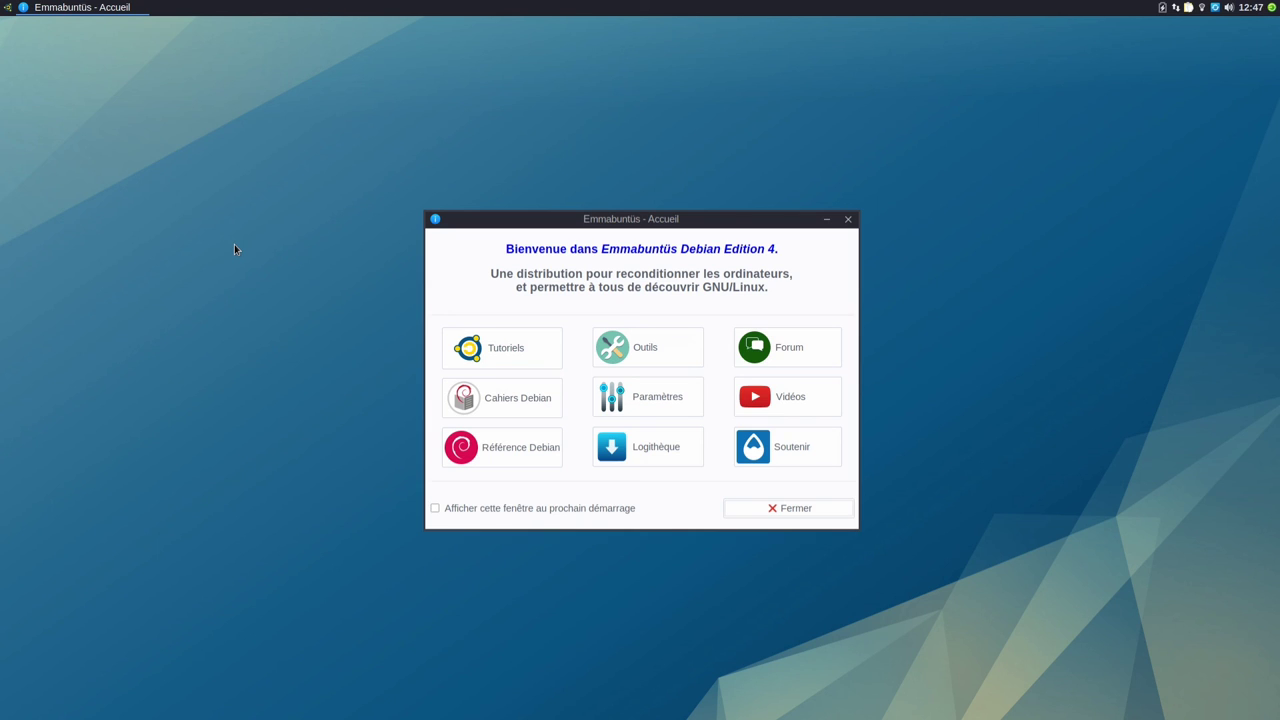
Step: Launch the Emmabuntüs - Bureau desktop configuration window by searching 'emmab'
{"action": "left_click", "coordinate": [7, 8]}
{"action": "type", "text": "e"}
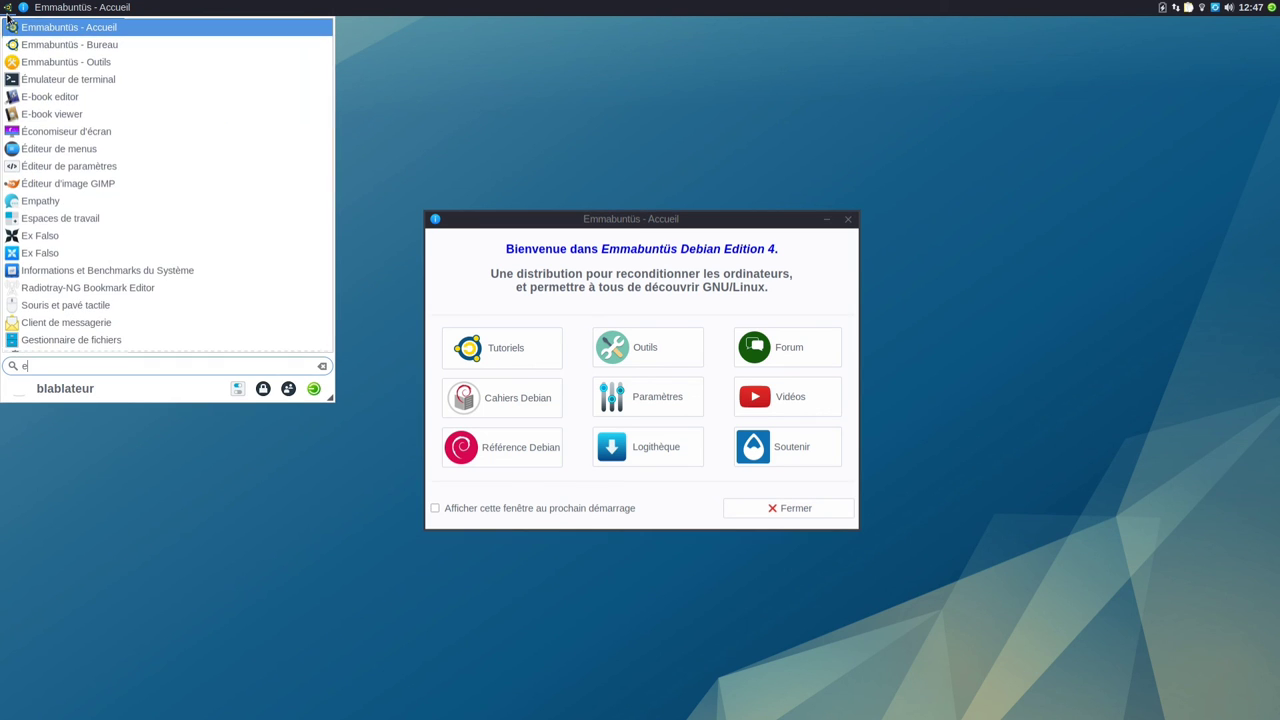
{"action": "type", "text": "mmab"}
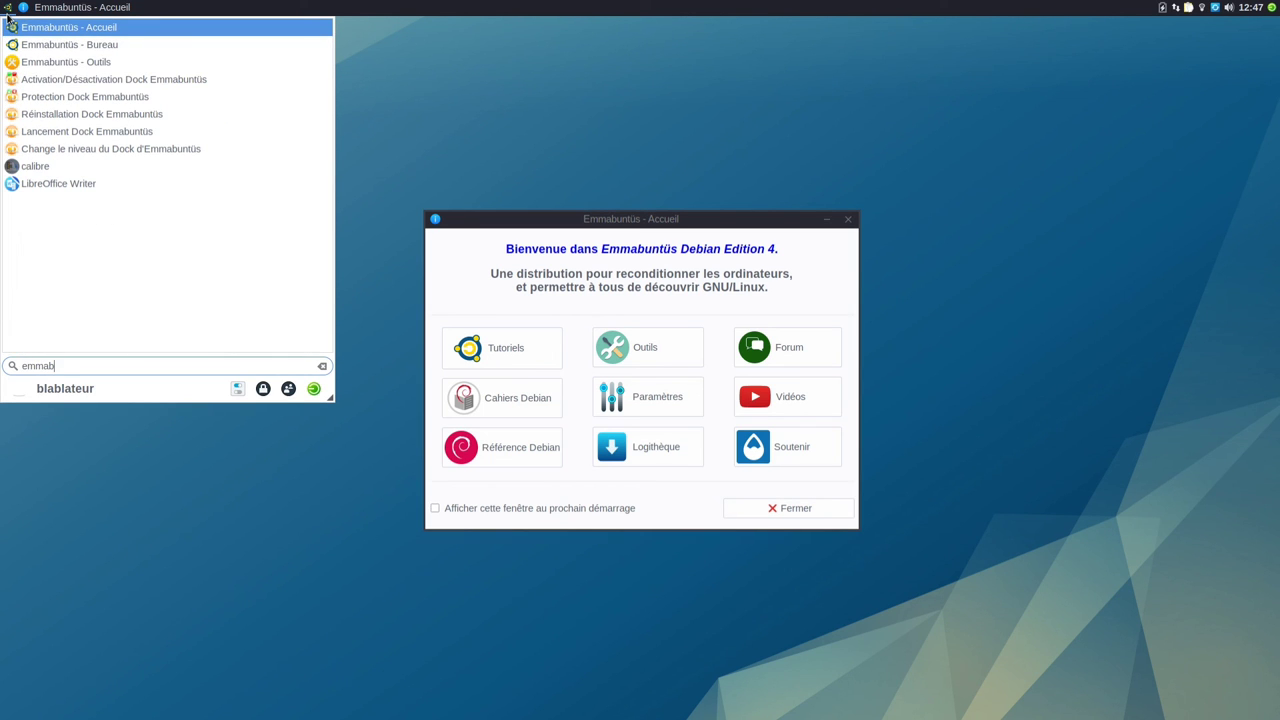
{"action": "left_click", "coordinate": [45, 50]}
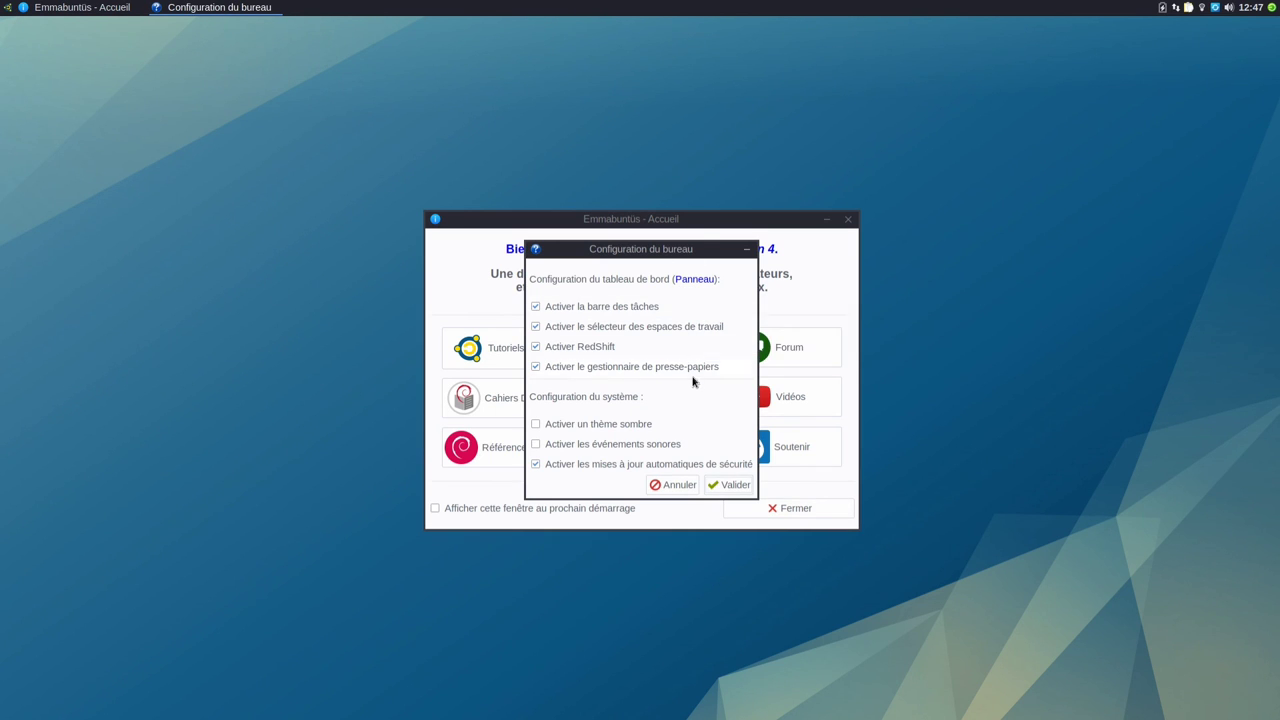
{"action": "mouse_move", "coordinate": [693, 357]}
Step: Open Emmabuntüs - Outils via the 'emmabu' search, review it, and close it
{"action": "left_click", "coordinate": [8, 8]}
{"action": "type", "text": "emm"}
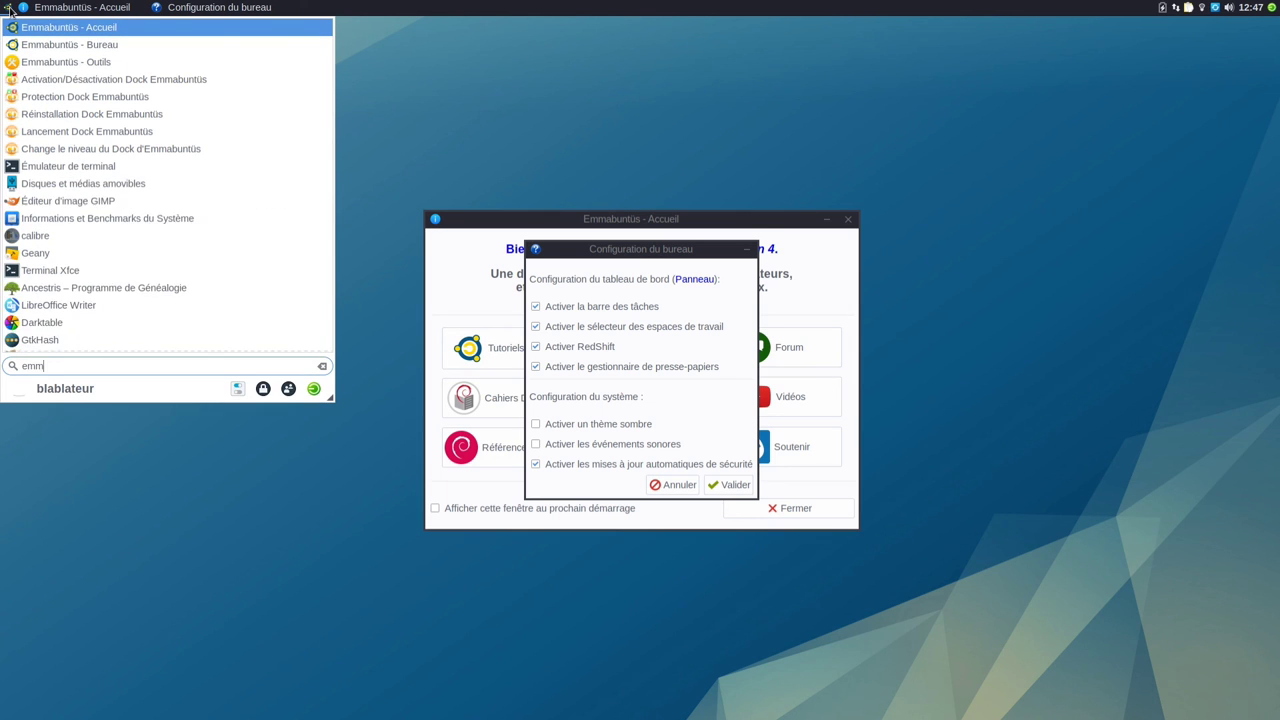
{"action": "type", "text": "abu"}
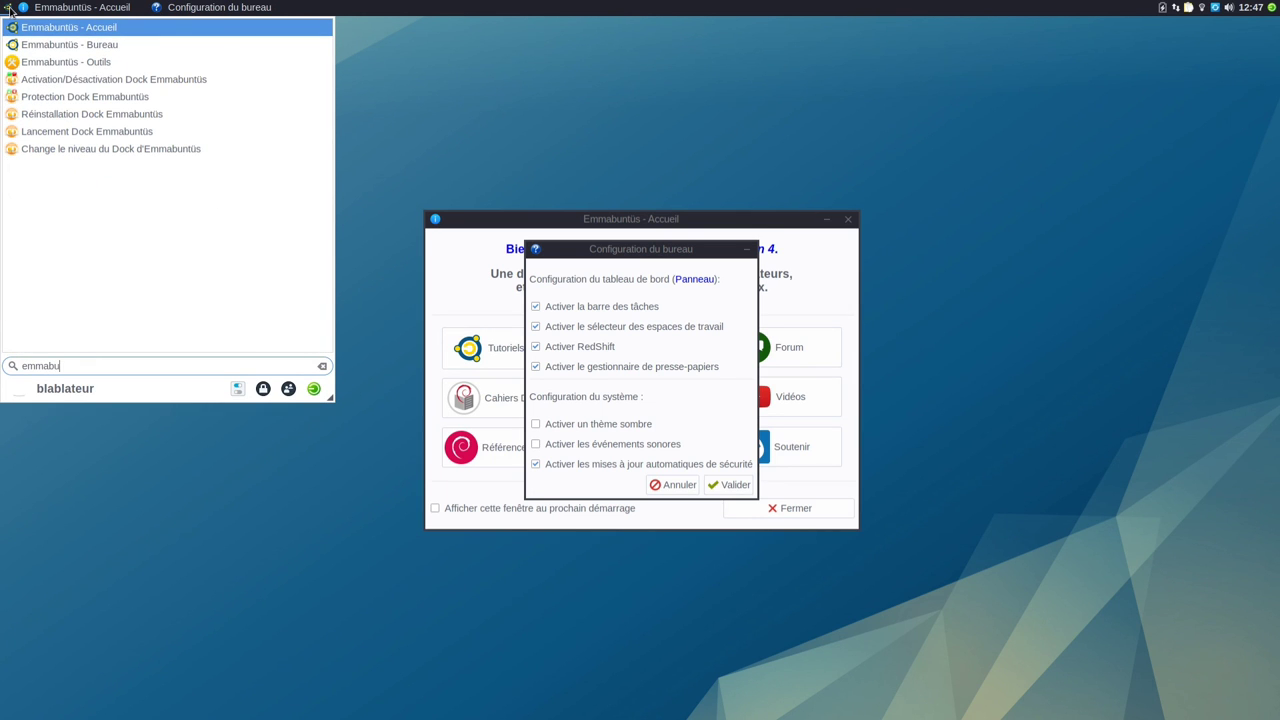
{"action": "left_click", "coordinate": [46, 62]}
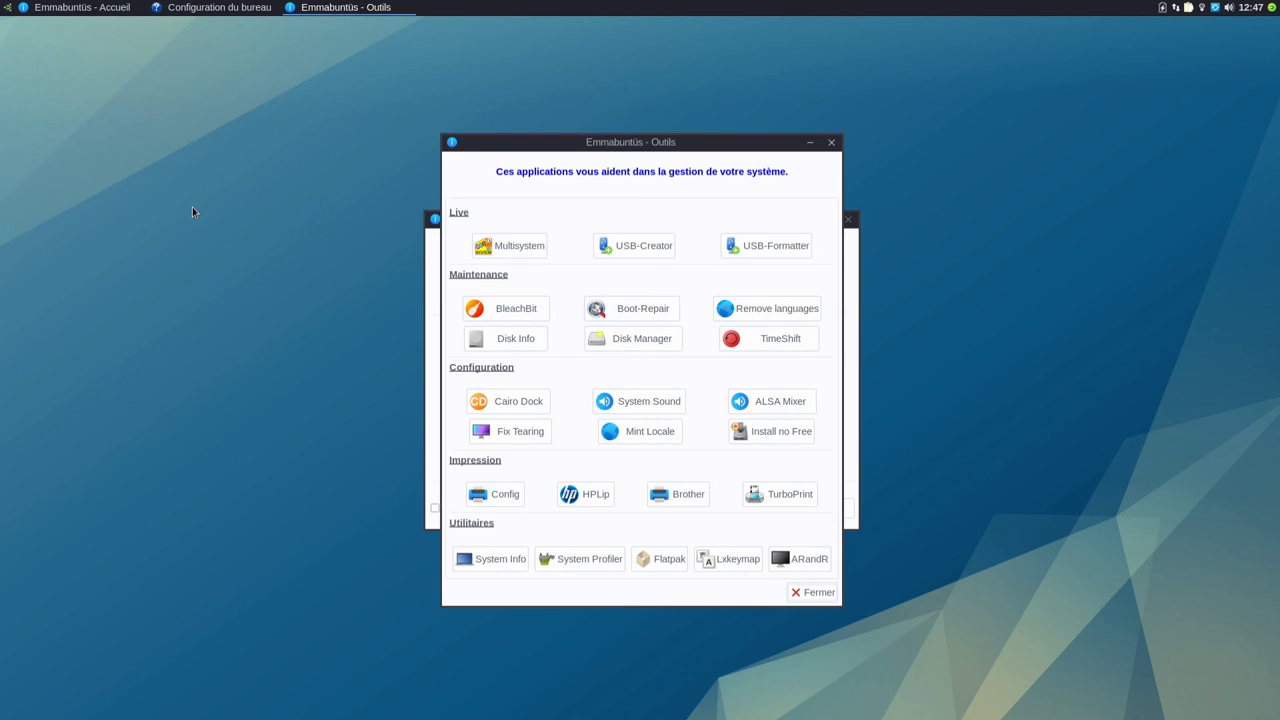
{"action": "left_click", "coordinate": [809, 592]}
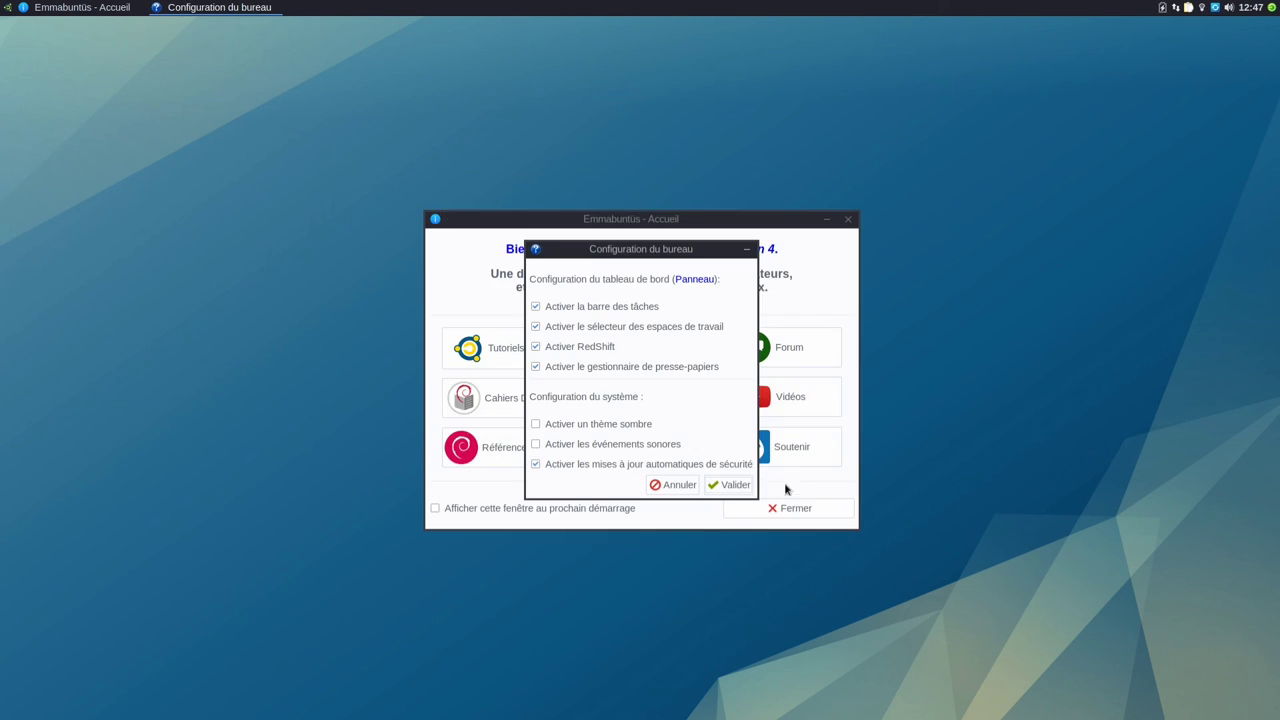
Step: Cancel the desktop configuration without changes and close the Emmabuntüs welcome window
{"action": "left_click", "coordinate": [676, 486]}
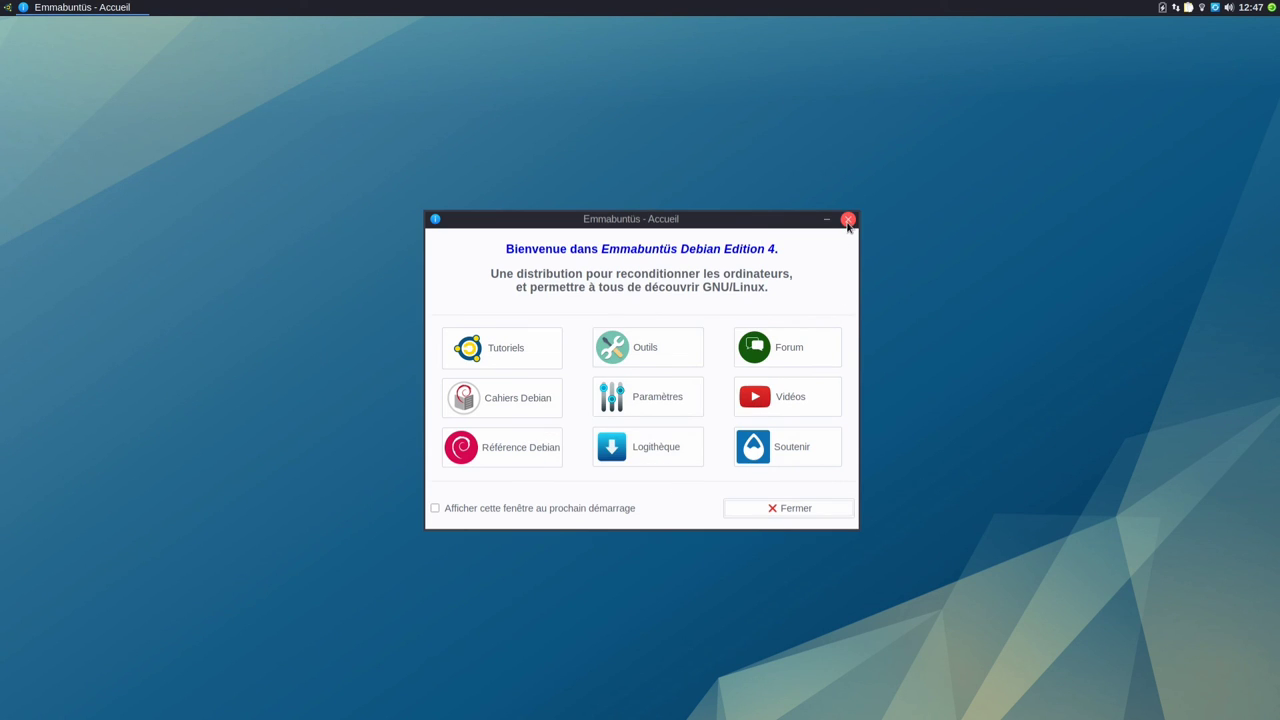
{"action": "left_click", "coordinate": [847, 218]}
{"action": "left_click", "coordinate": [7, 8]}
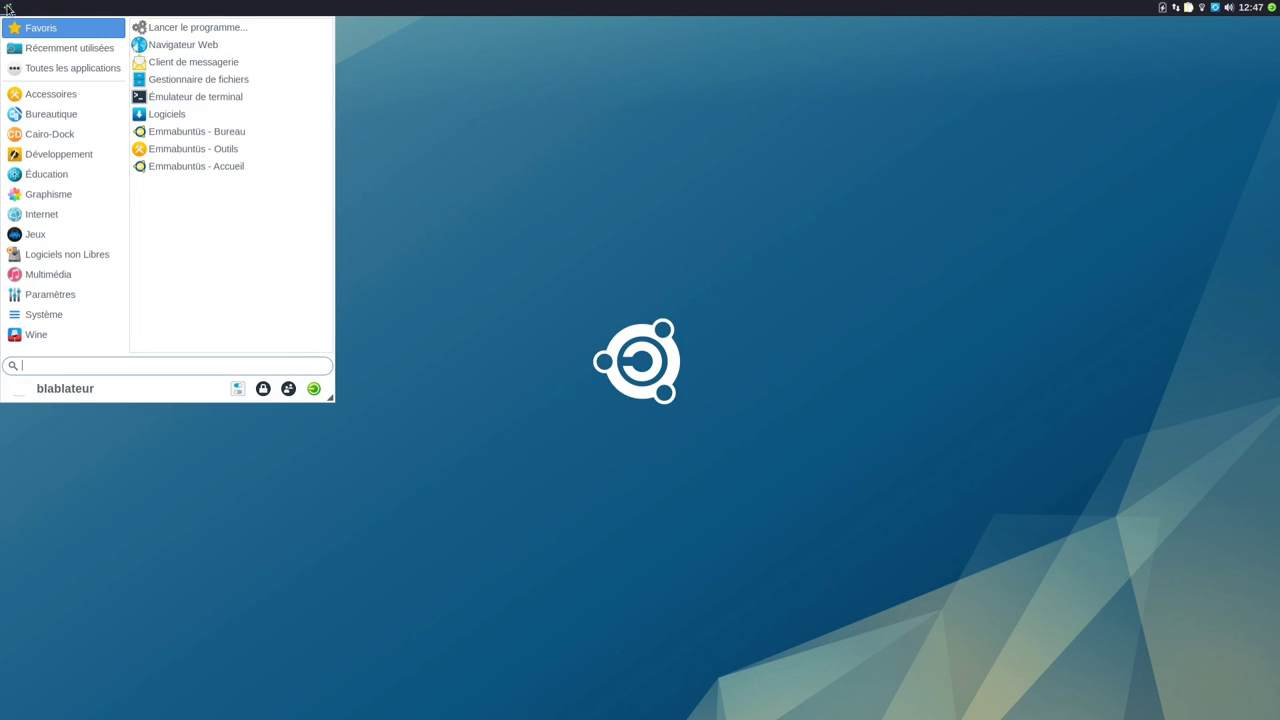
Step: Enable the Emmabuntüs dock by default, authenticate with the password, and accept the Complète dock version
{"action": "left_click", "coordinate": [56, 134]}
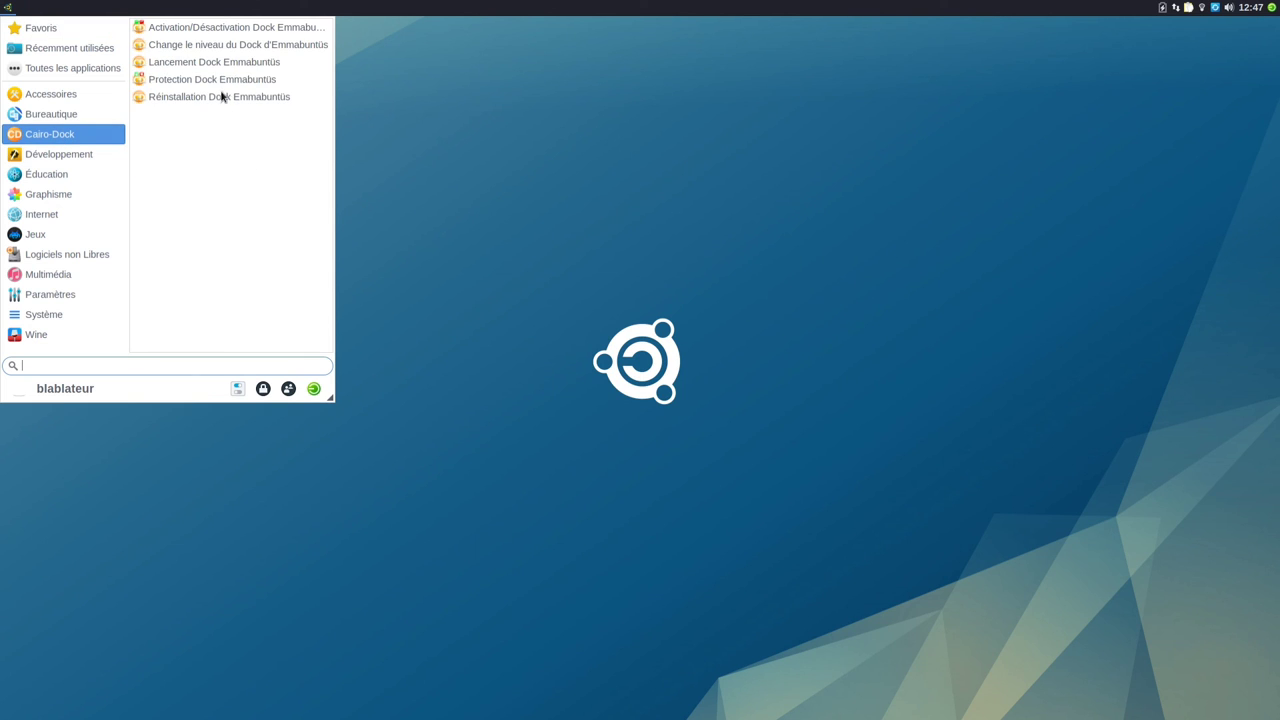
{"action": "left_click", "coordinate": [222, 30]}
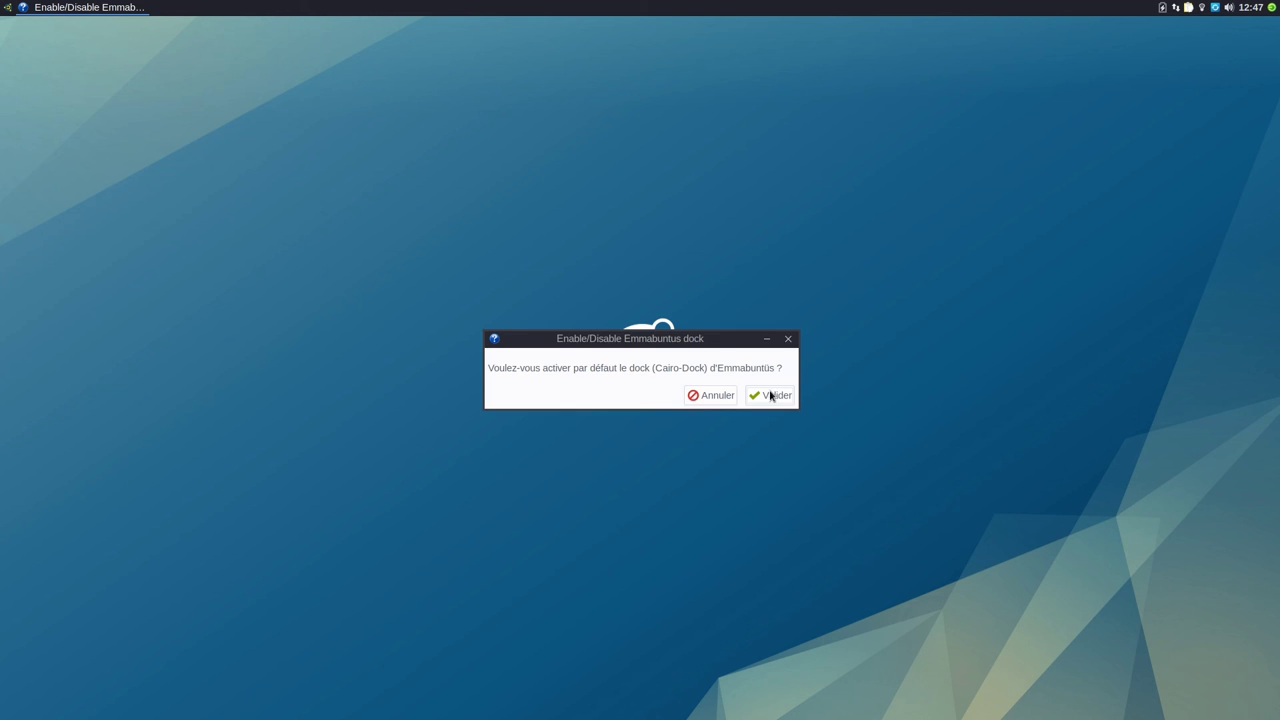
{"action": "left_click", "coordinate": [777, 395]}
{"action": "type", "text": "•••"}
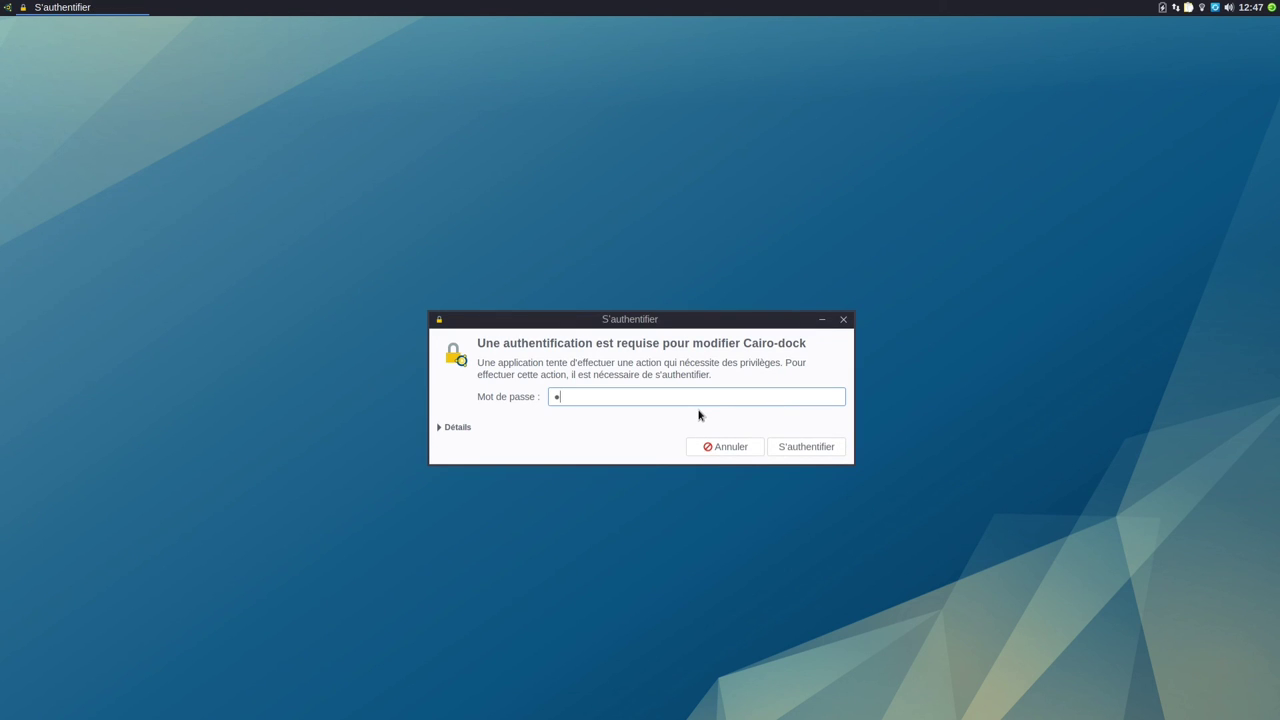
{"action": "type", "text": "•••"}
{"action": "key", "text": "Return"}
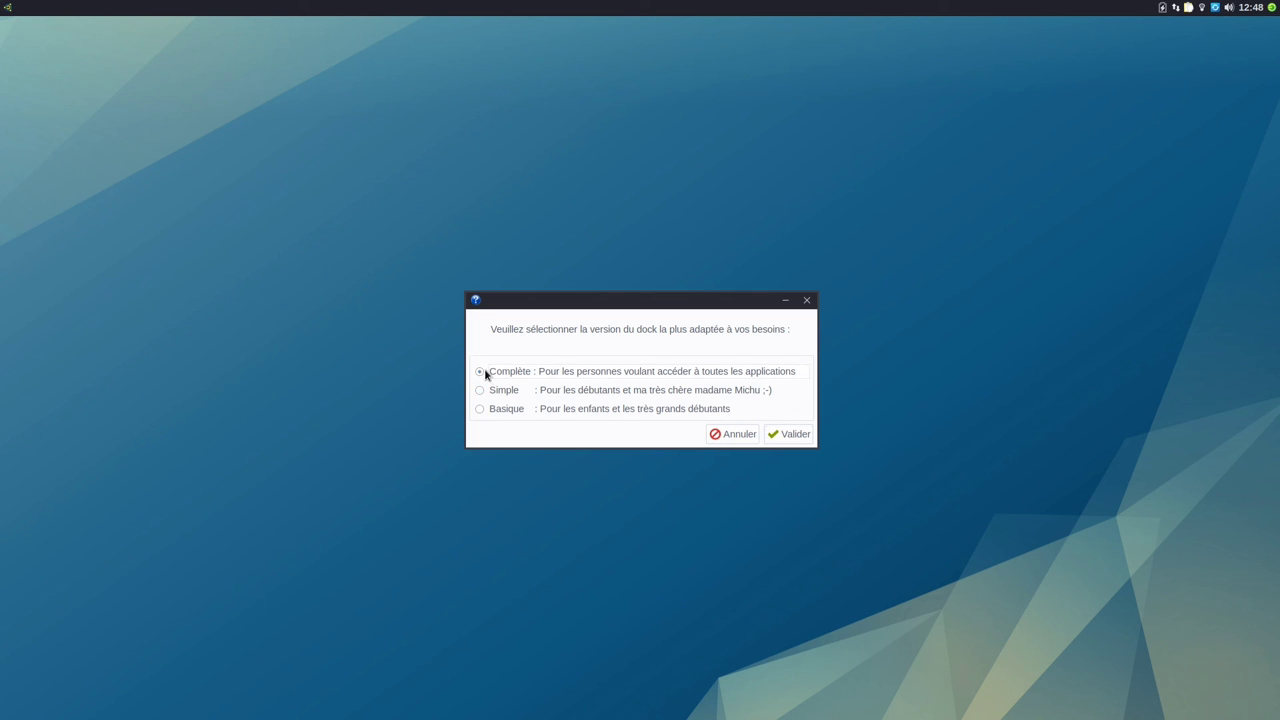
{"action": "left_click", "coordinate": [790, 436]}
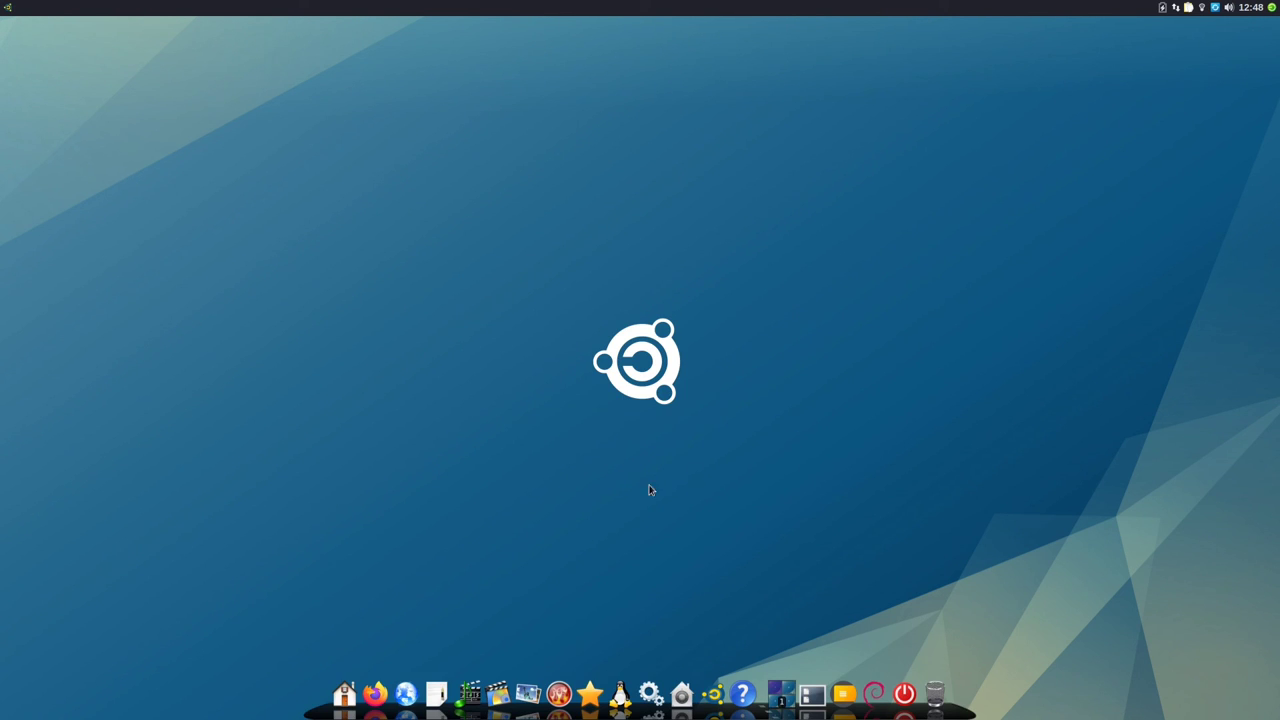
Step: Inspect the dock's right-click options menu before locking it
{"action": "right_click", "coordinate": [334, 708]}
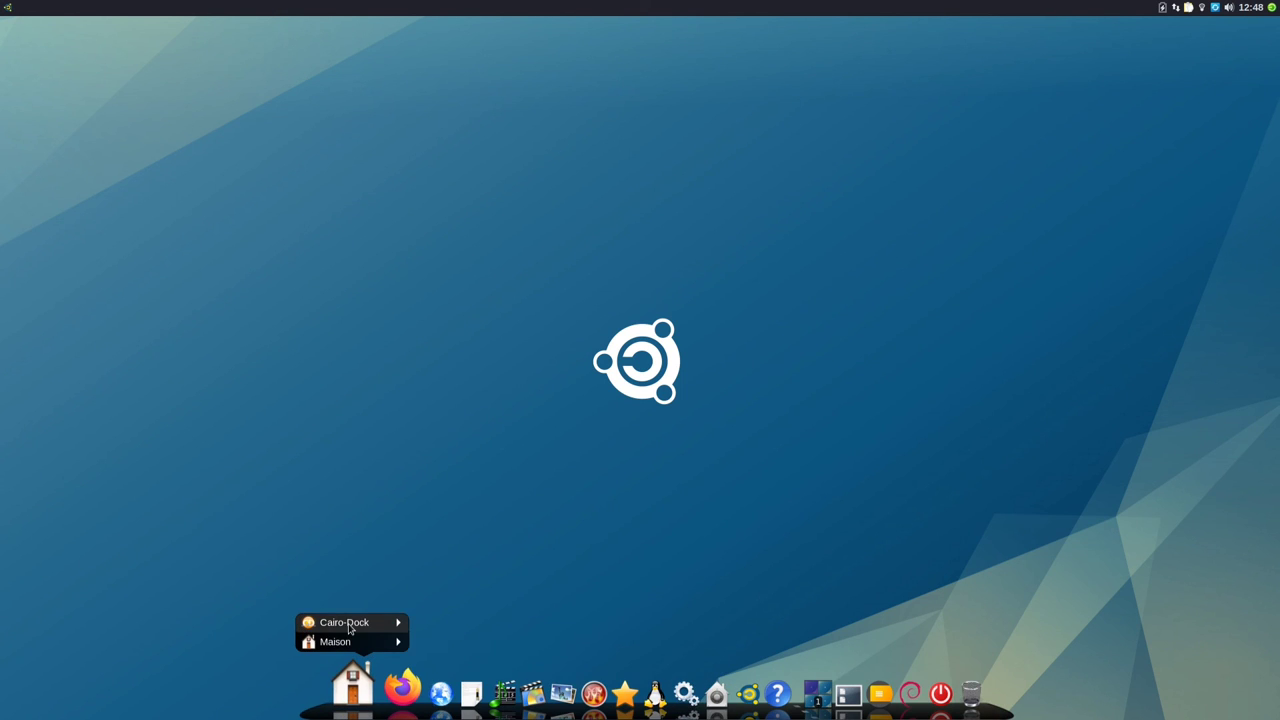
{"action": "mouse_move", "coordinate": [349, 628]}
{"action": "left_click", "coordinate": [200, 351]}
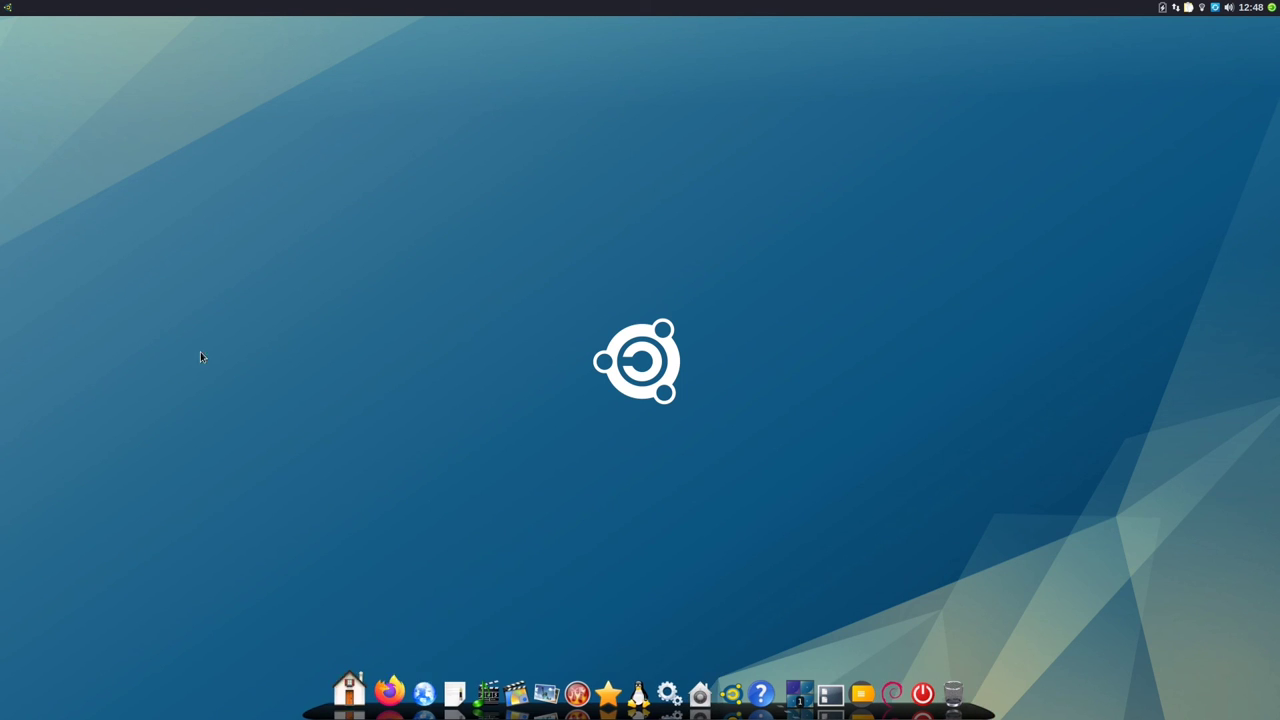
Step: Lock the Emmabuntüs dock by default with Protection Dock Emmabuntüs, authorising with the password
{"action": "left_click", "coordinate": [8, 9]}
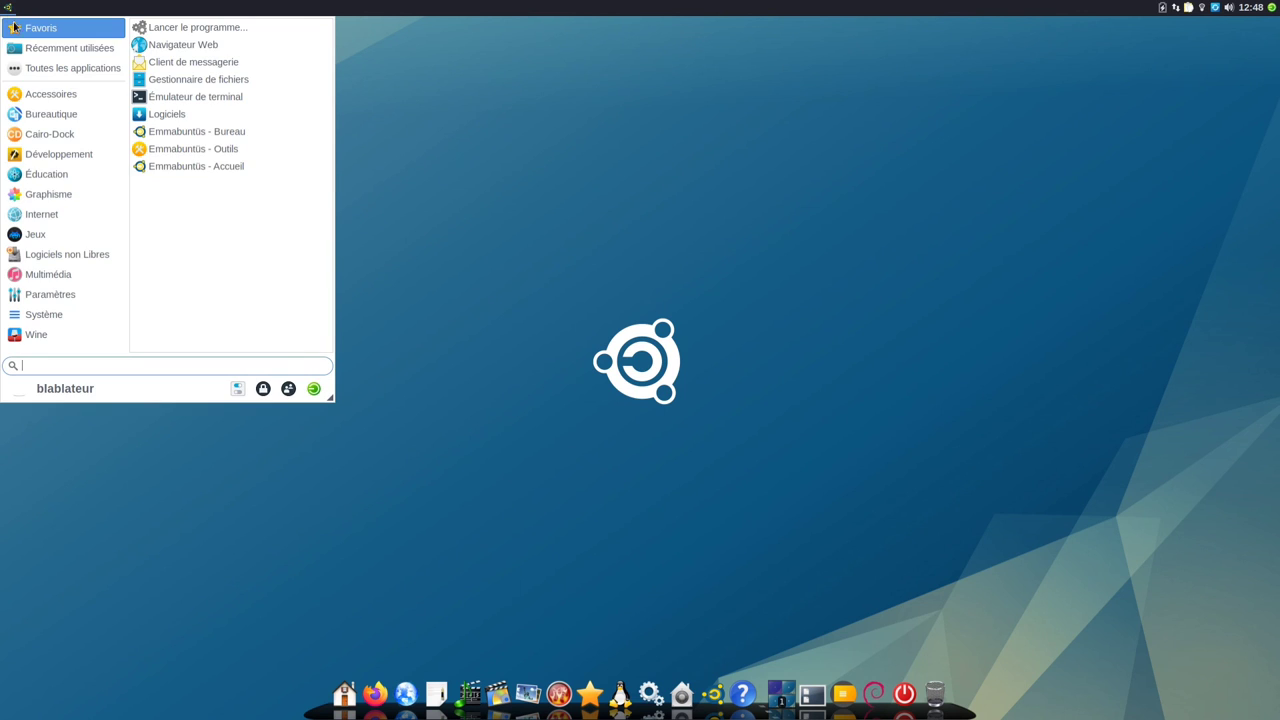
{"action": "left_click", "coordinate": [65, 134]}
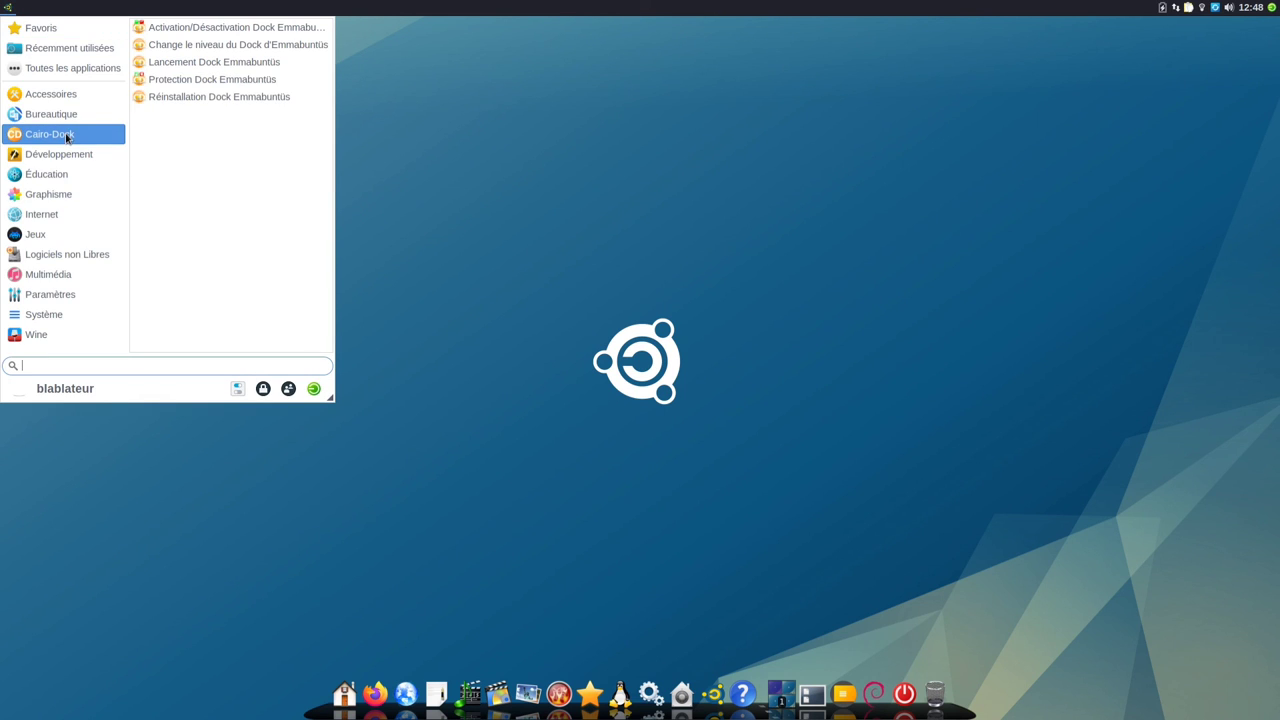
{"action": "left_click", "coordinate": [224, 80]}
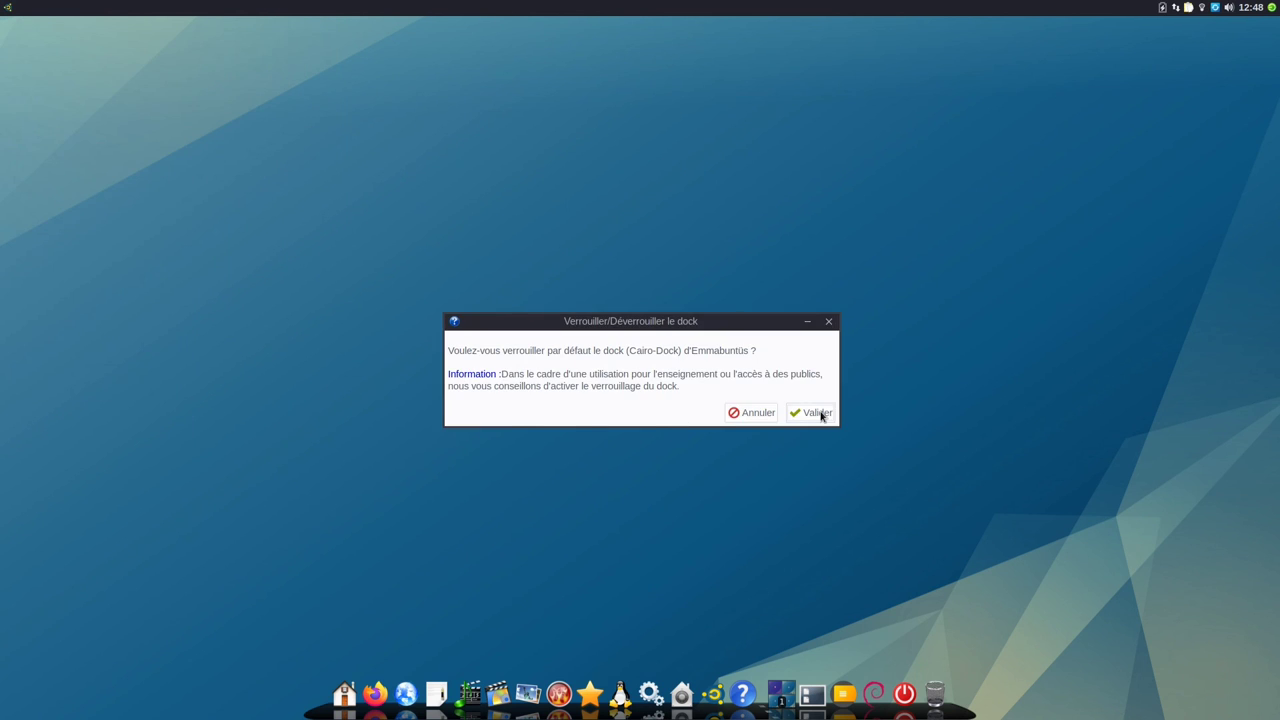
{"action": "left_click", "coordinate": [818, 413]}
{"action": "type", "text": "••••••"}
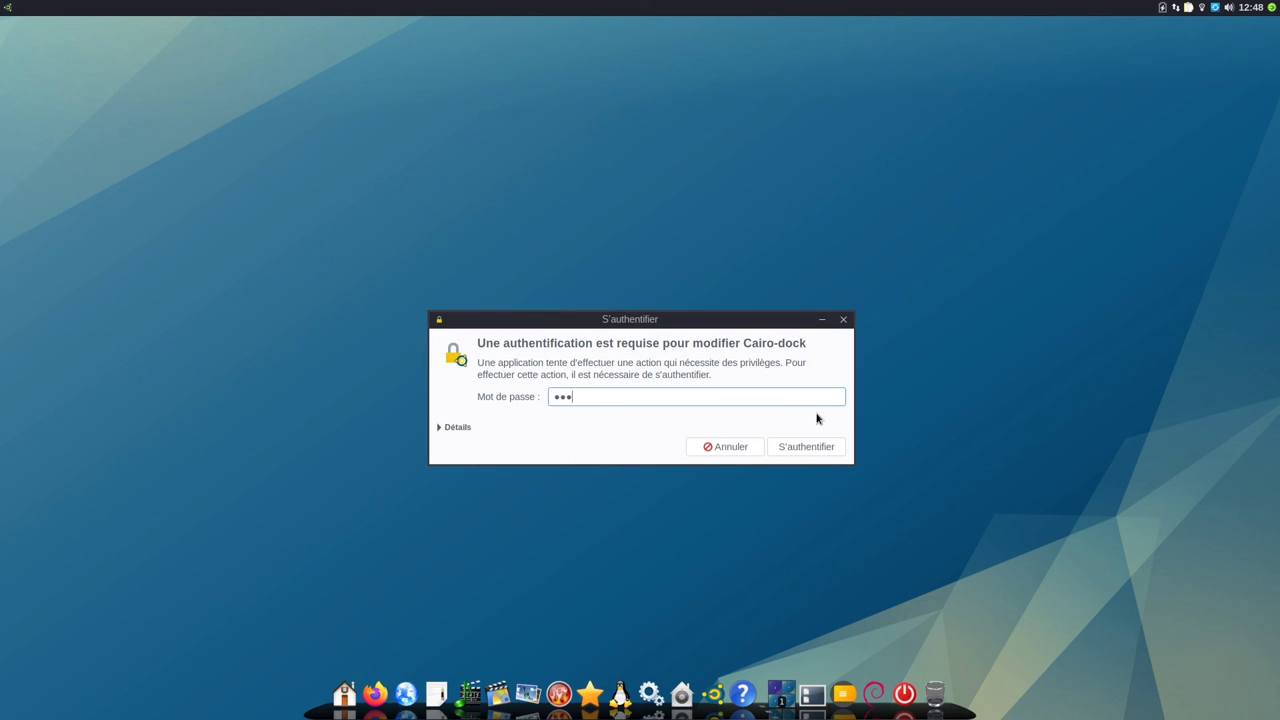
{"action": "key", "text": "Return"}
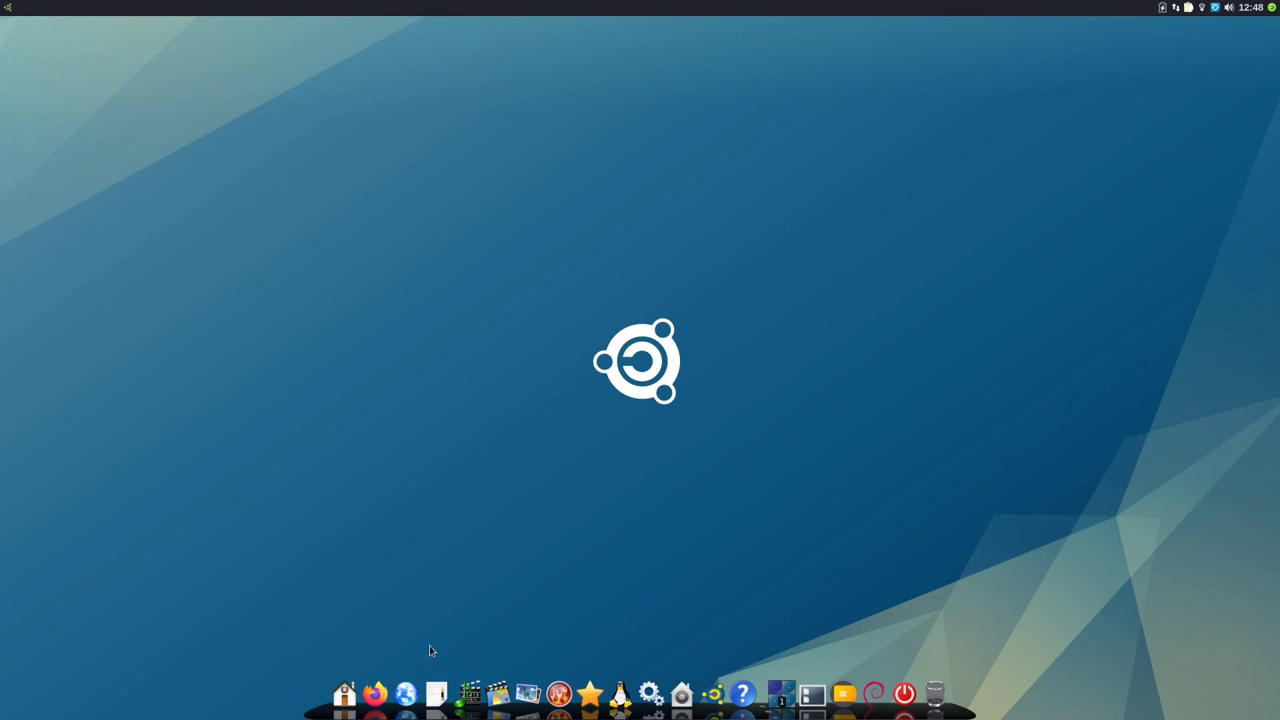
Step: Verify that the dock's right-click menu is now restricted to quick hide and About
{"action": "right_click", "coordinate": [390, 699]}
{"action": "mouse_move", "coordinate": [393, 624]}
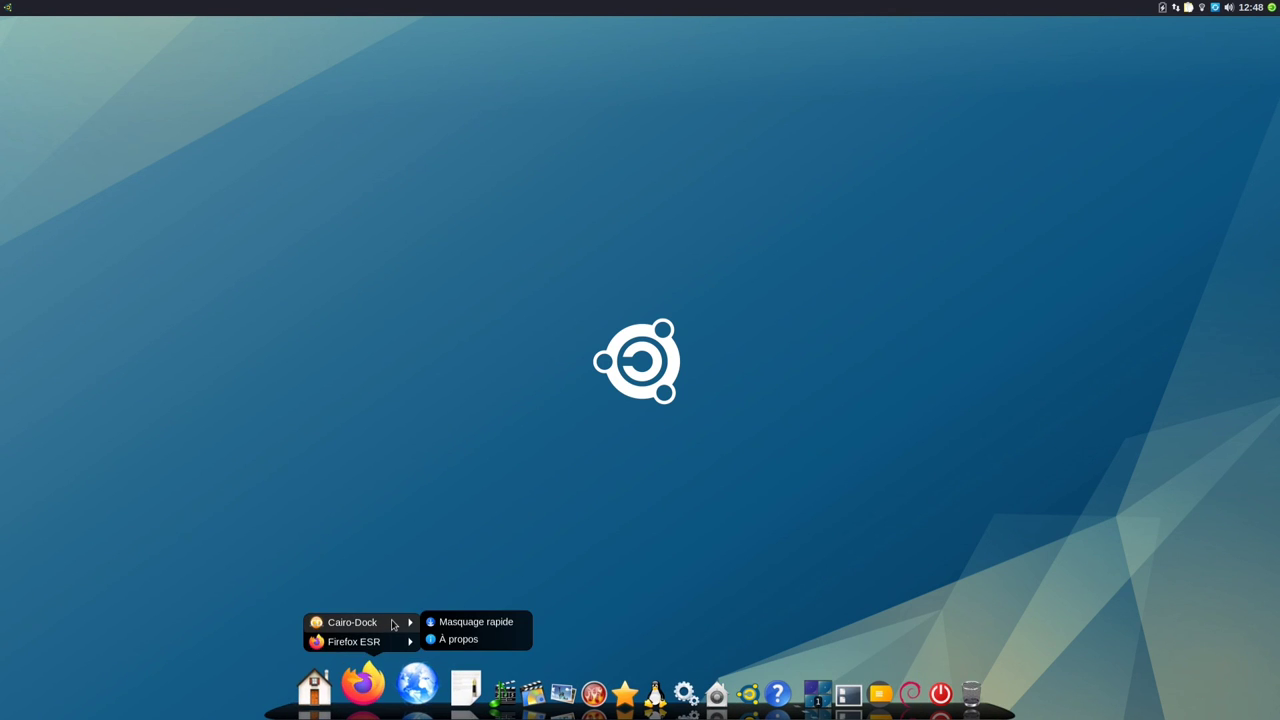
{"action": "left_click", "coordinate": [366, 538]}
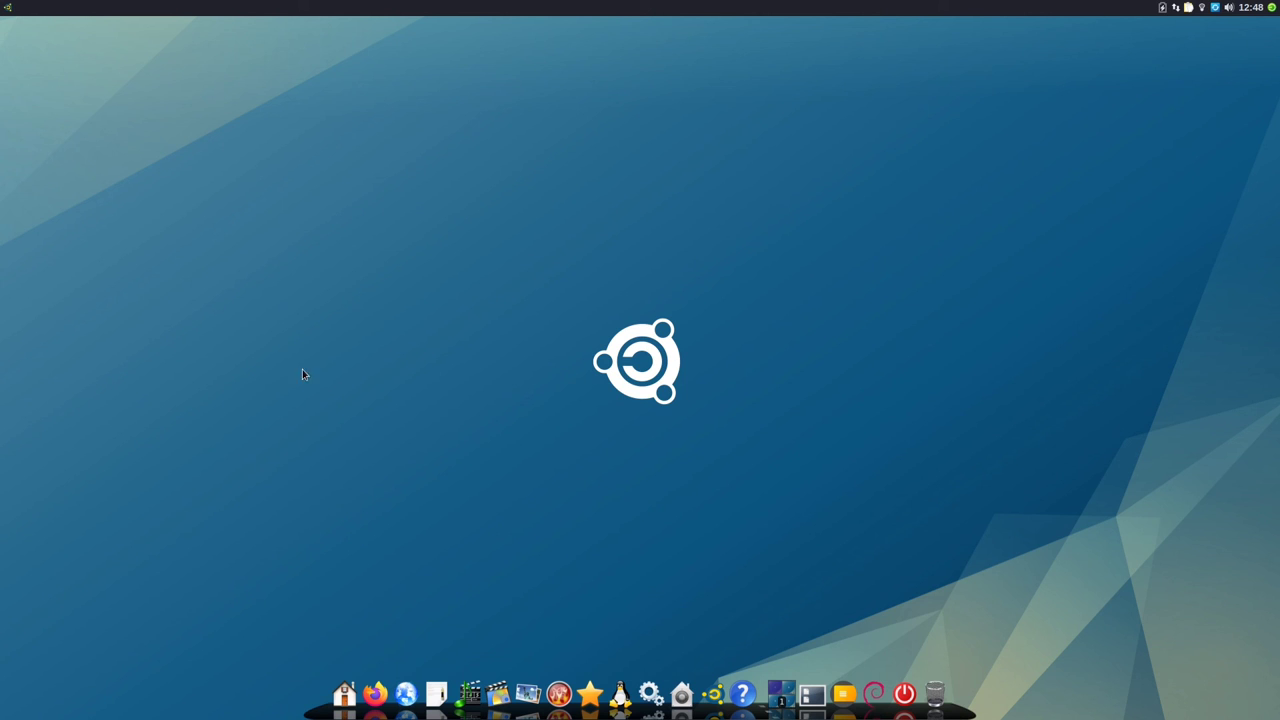
Step: Reinstall the Emmabuntüs dock with default settings and unlocked, authenticating and accepting the chosen dock version
{"action": "left_click", "coordinate": [6, 8]}
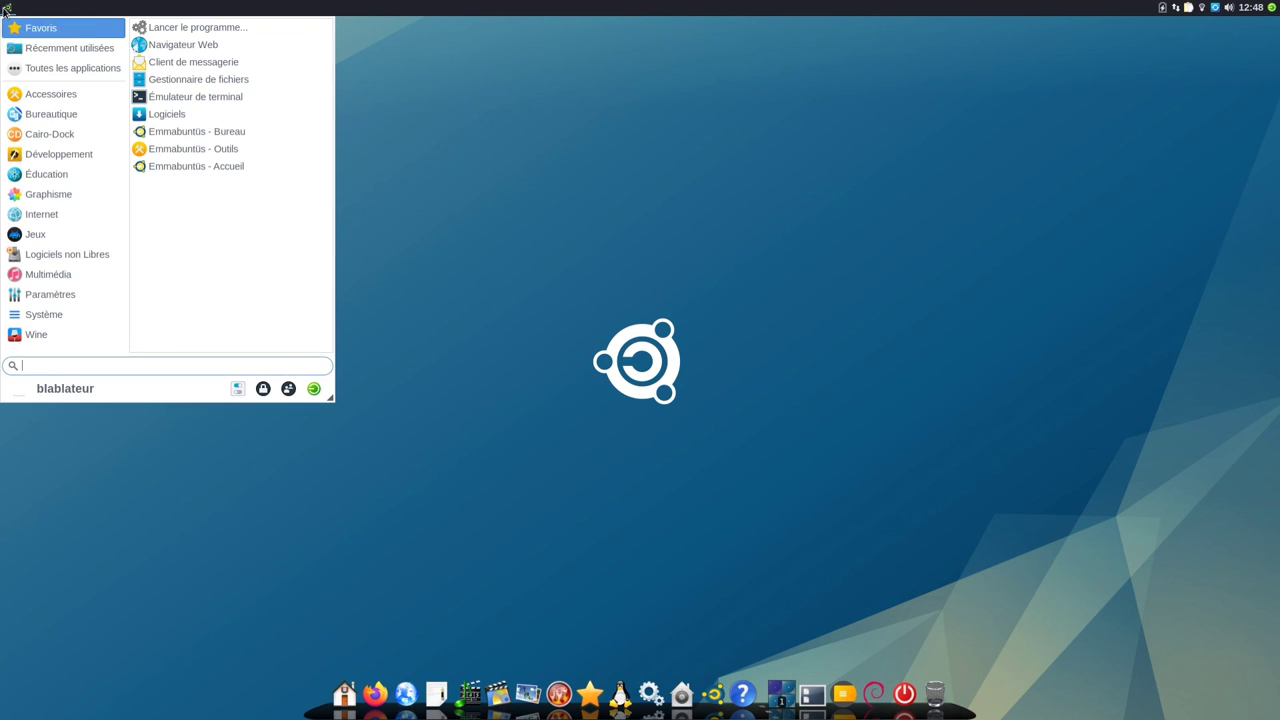
{"action": "left_click", "coordinate": [66, 135]}
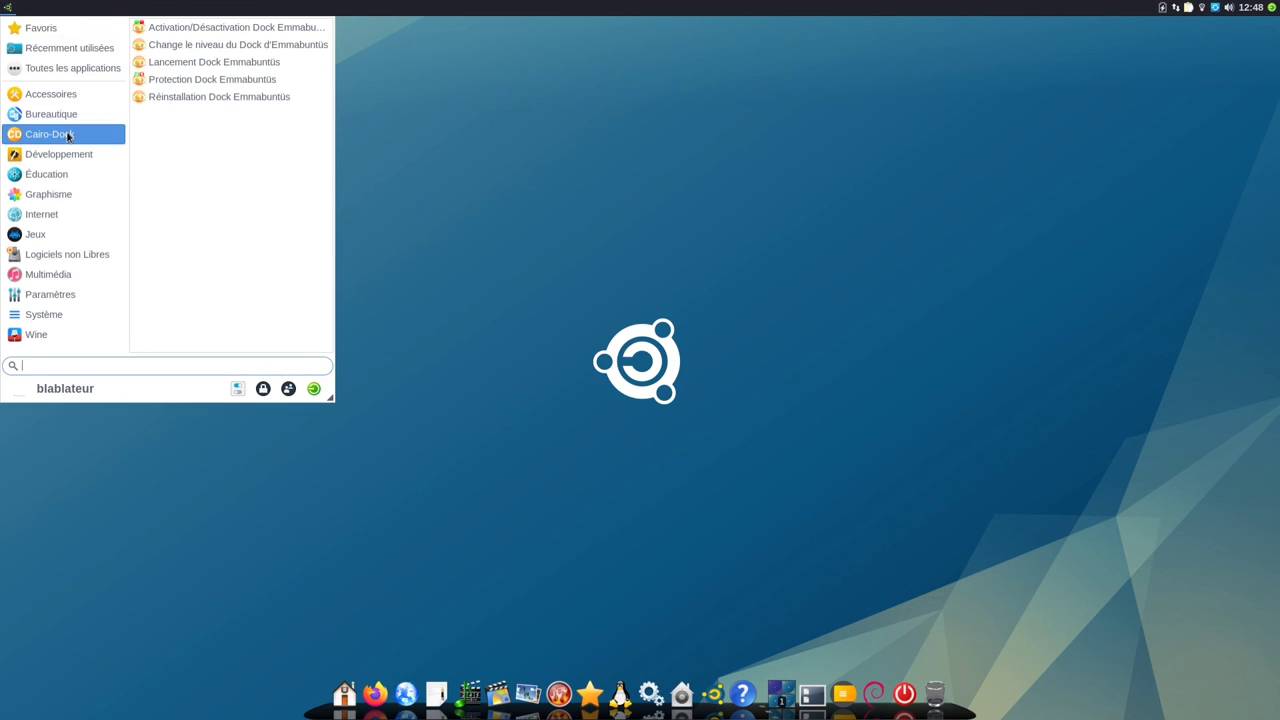
{"action": "left_click", "coordinate": [198, 99]}
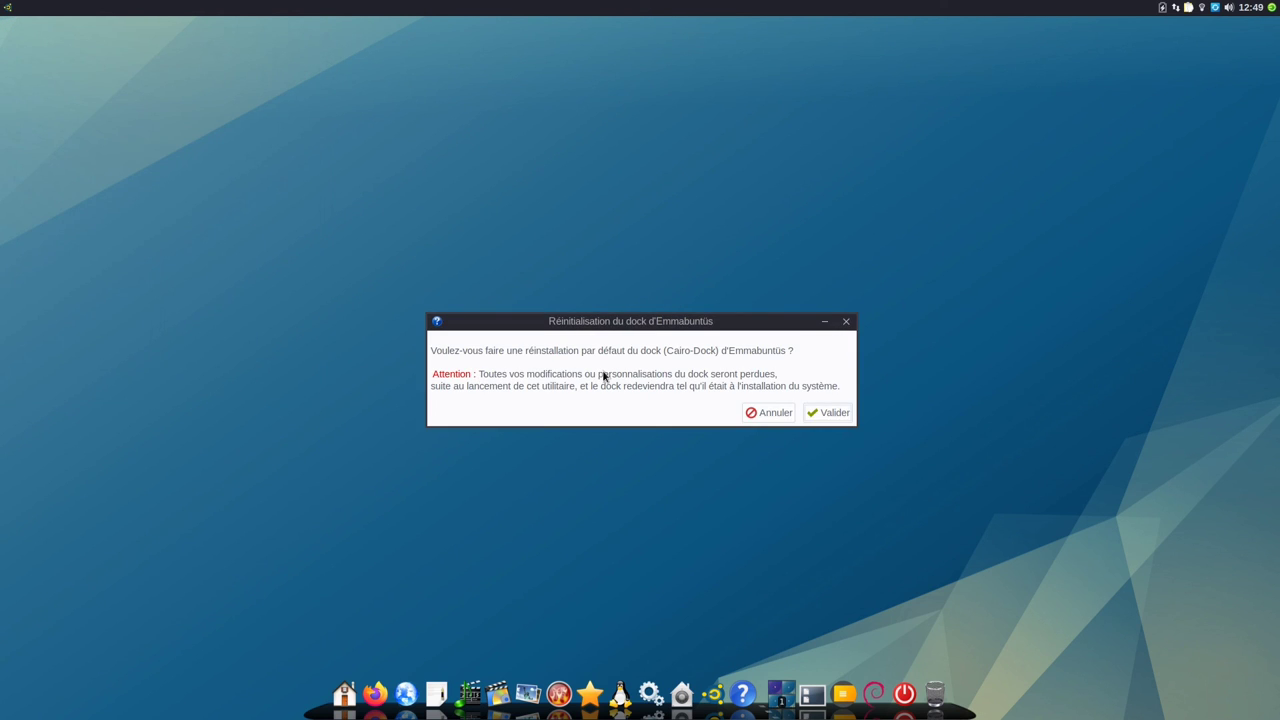
{"action": "left_click", "coordinate": [838, 416]}
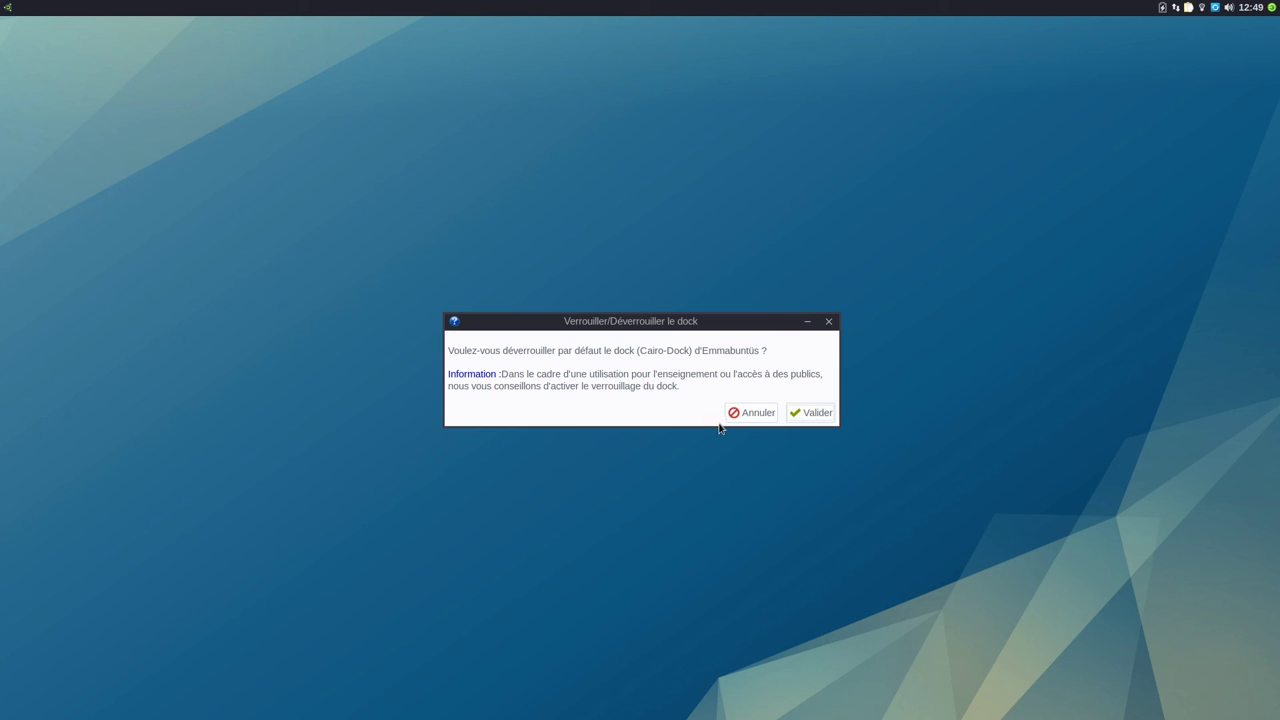
{"action": "left_click", "coordinate": [799, 416]}
{"action": "type", "text": "******"}
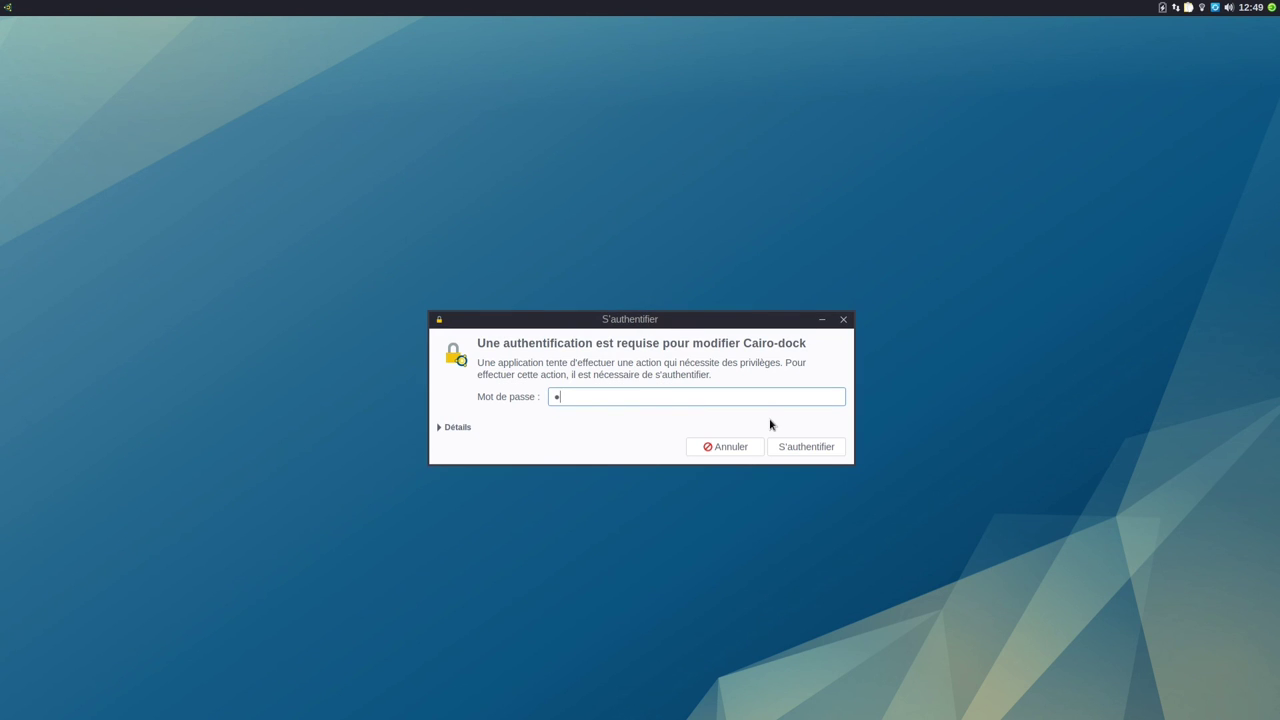
{"action": "key", "text": "Return"}
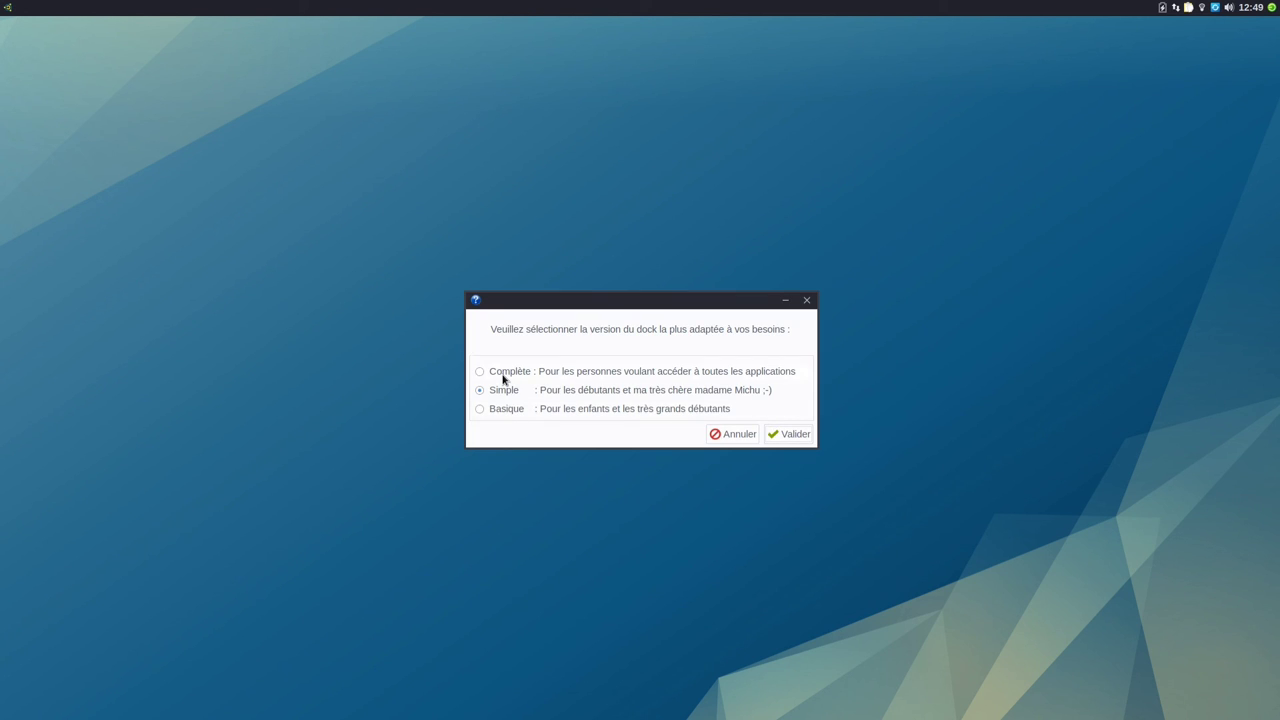
{"action": "left_click", "coordinate": [480, 409]}
{"action": "left_click", "coordinate": [787, 435]}
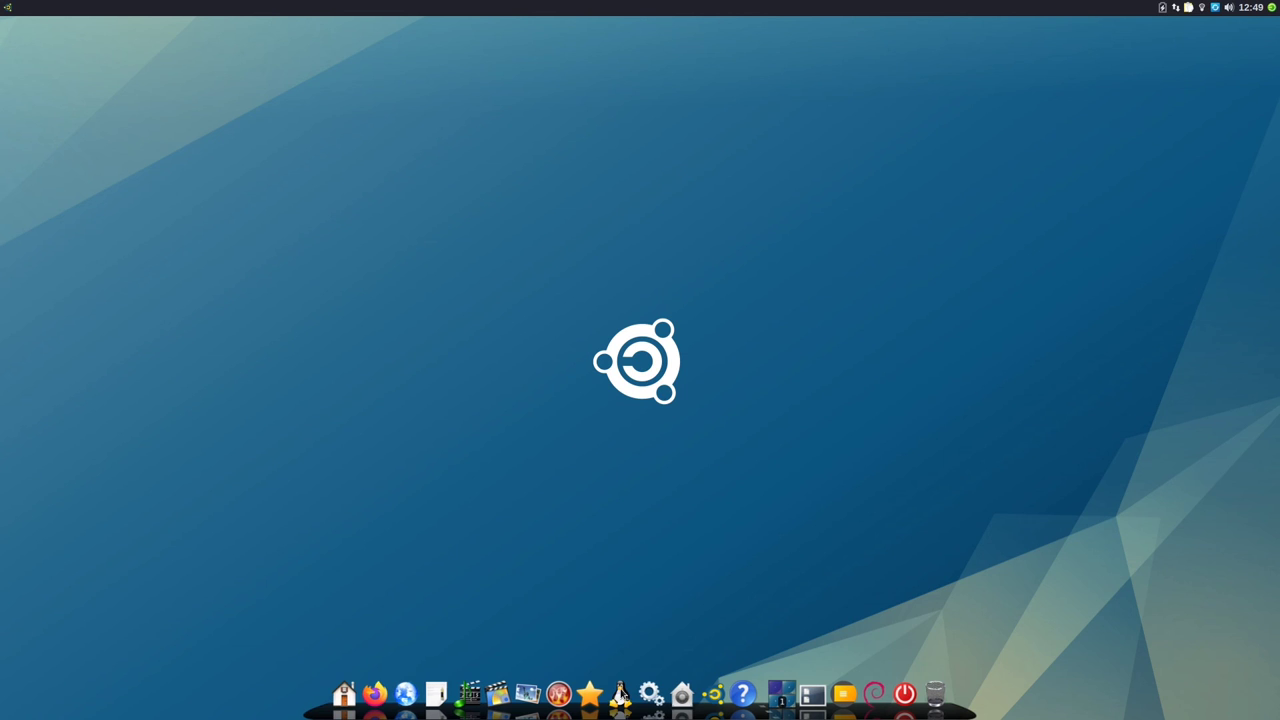
Step: Confirm the dock's right-click menu again shows its full set of options
{"action": "right_click", "coordinate": [375, 708]}
{"action": "mouse_move", "coordinate": [406, 624]}
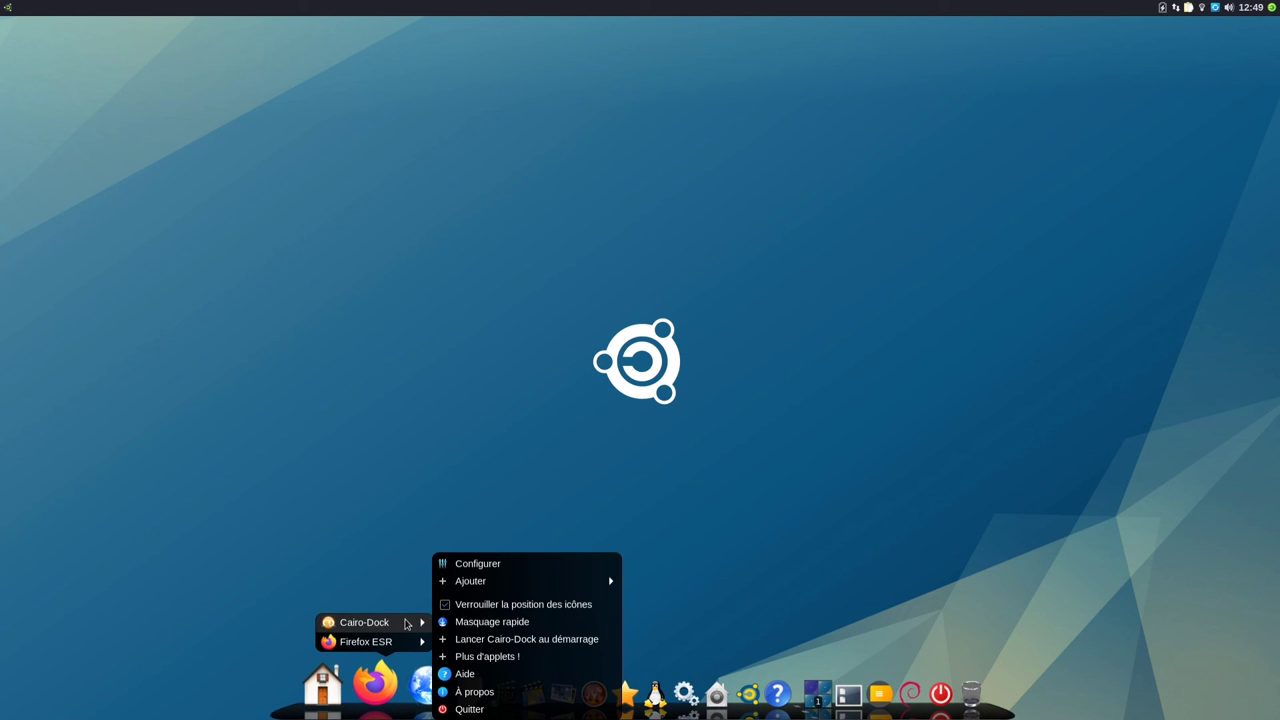
{"action": "left_click", "coordinate": [13, 11]}
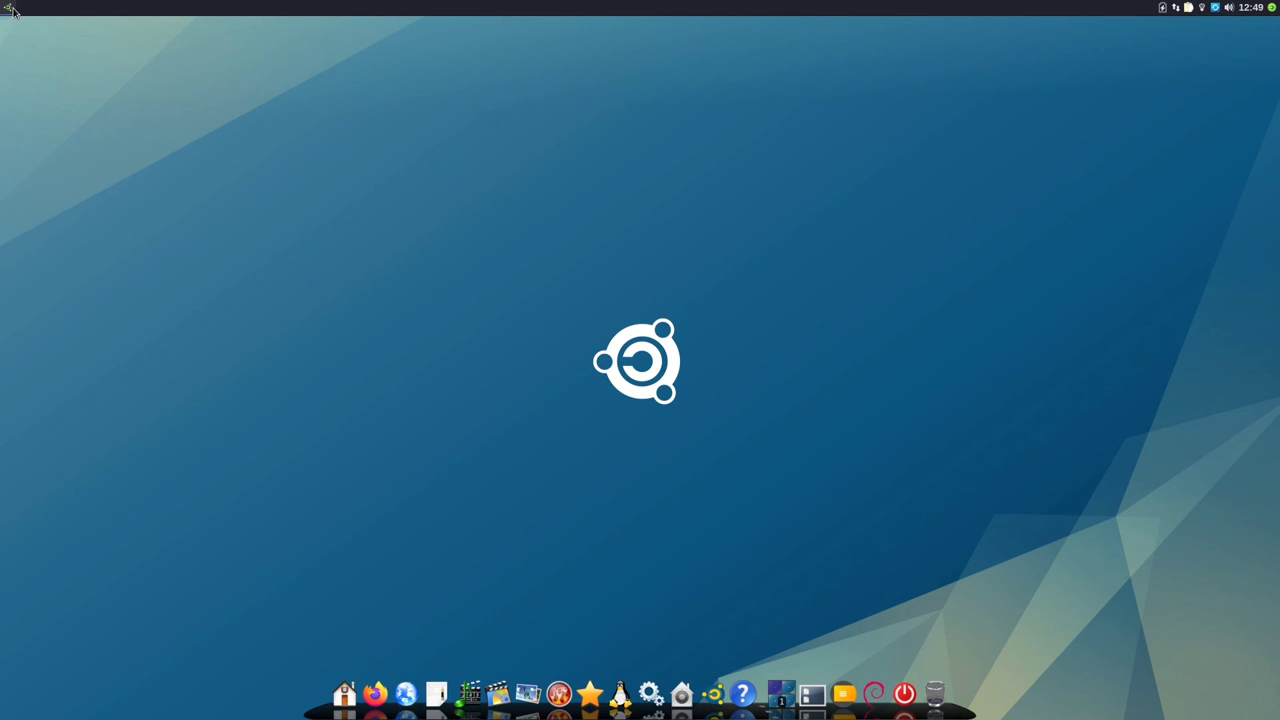
Step: Disable the Emmabuntüs dock by default via Activation/Désactivation Dock Emmabuntüs, authorising with the password
{"action": "left_click", "coordinate": [13, 11]}
{"action": "mouse_move", "coordinate": [60, 140]}
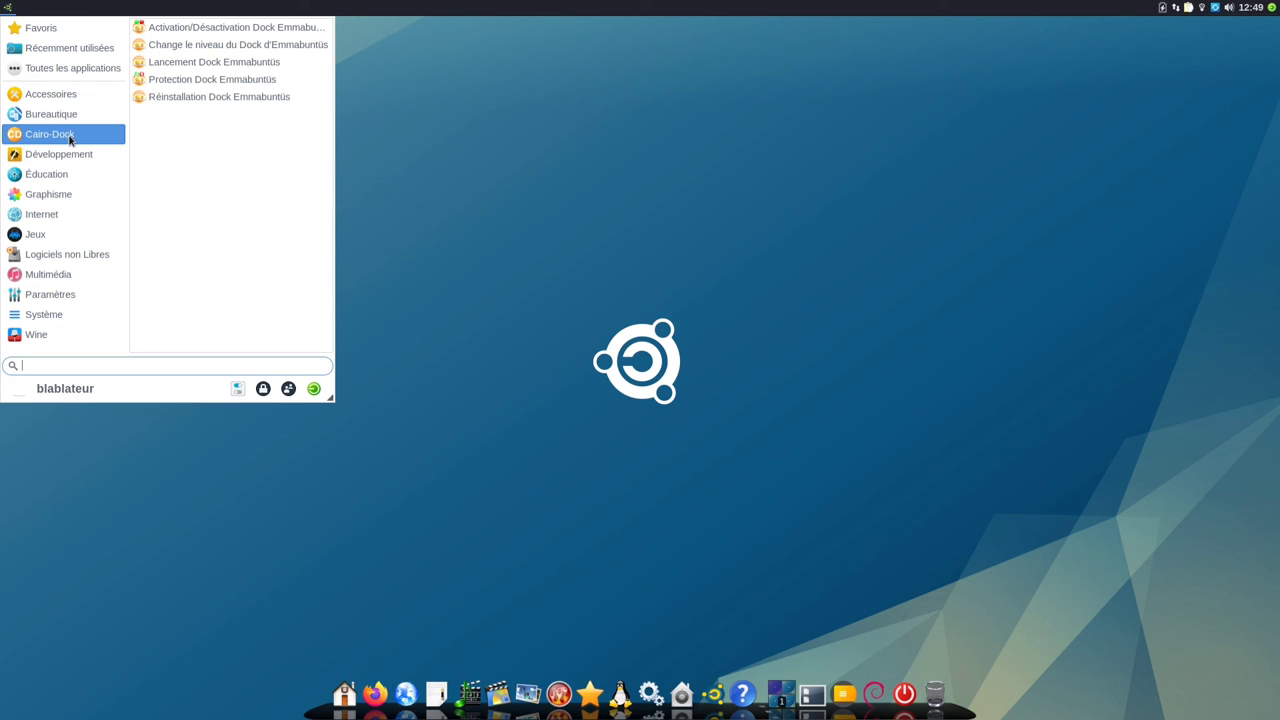
{"action": "left_click", "coordinate": [260, 30]}
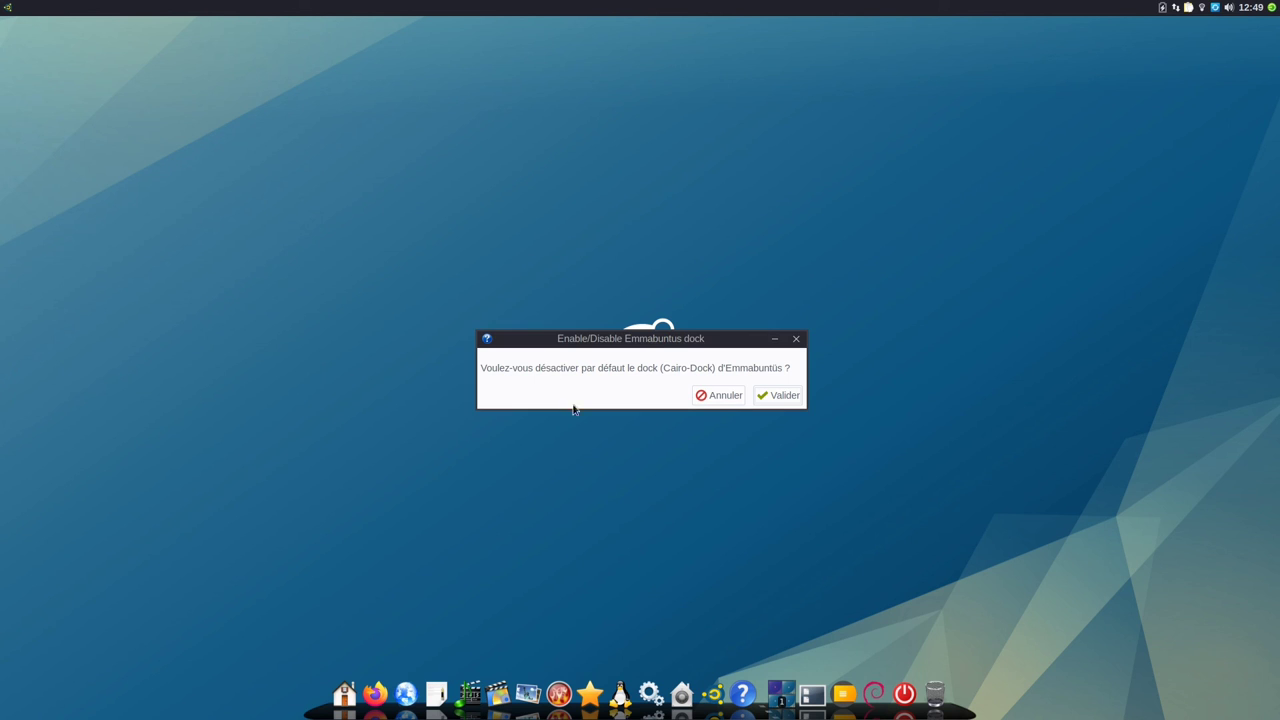
{"action": "left_click", "coordinate": [785, 396]}
{"action": "key", "text": "Return"}
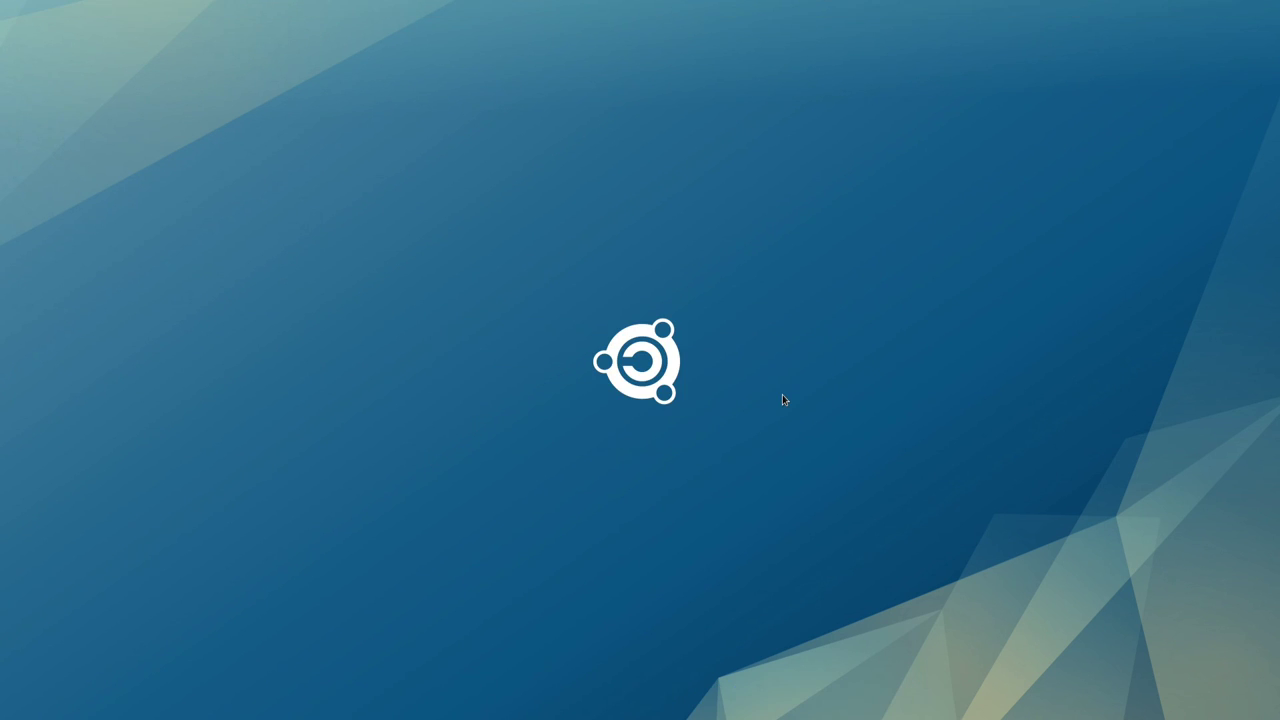